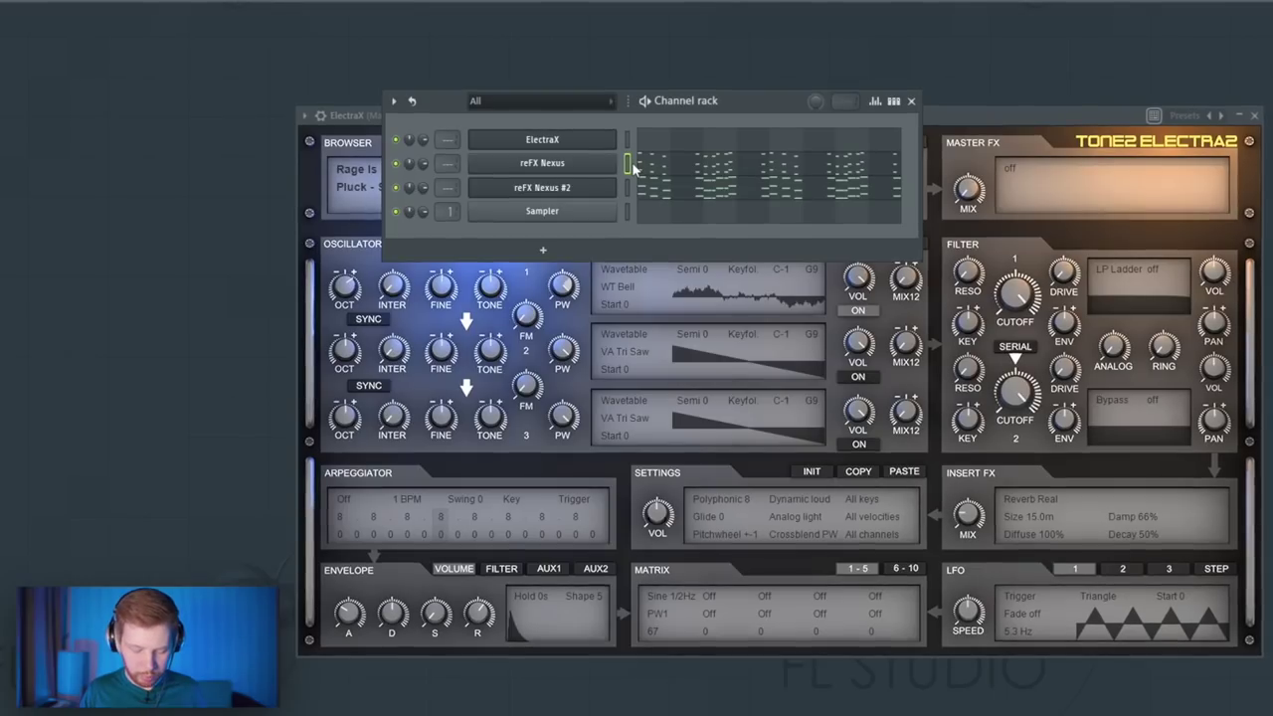
Duplicate the lowest row of ElectraX notes (C#4, B3, A3) one octave lower and play the pattern back
{"action": "key", "text": "space"}
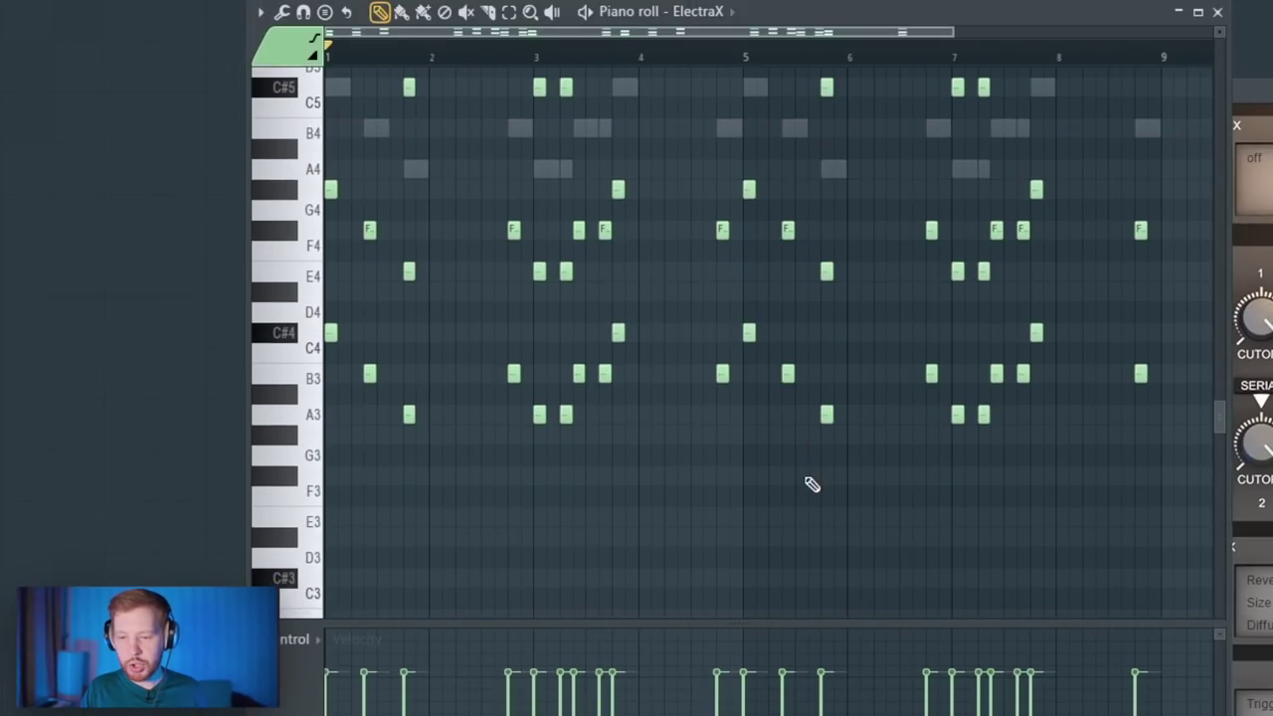
{"action": "scroll", "coordinate": [800, 480], "scroll_direction": "up", "scroll_amount": 2}
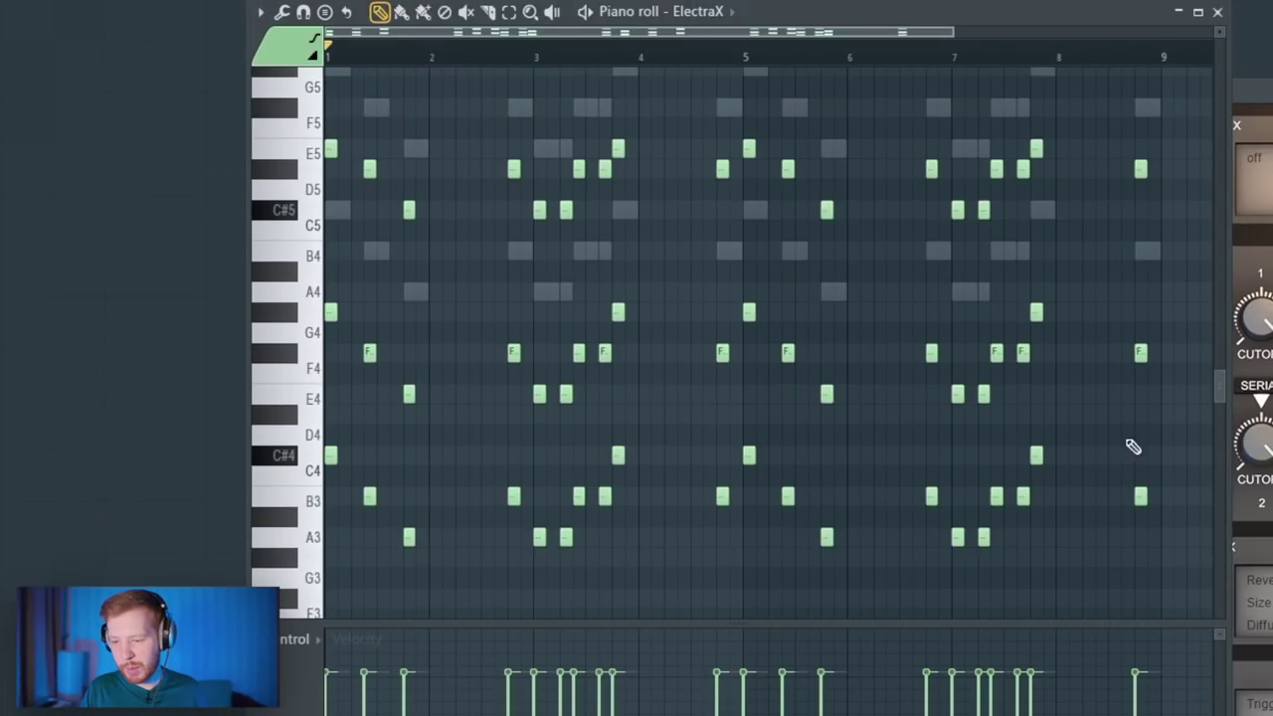
{"action": "left_click_drag", "start_coordinate": [1160, 428], "coordinate": [330, 609]}
{"action": "left_click", "coordinate": [331, 418], "text": "shift"}
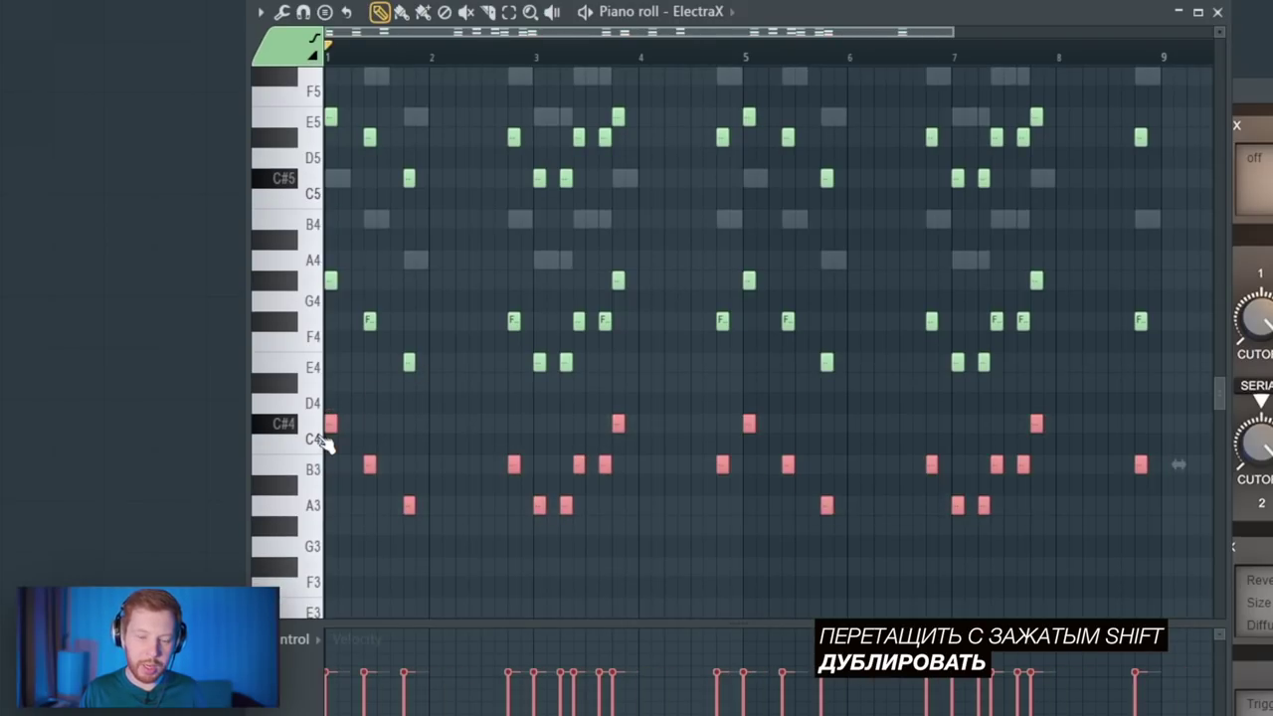
{"action": "key", "text": "ctrl+Down"}
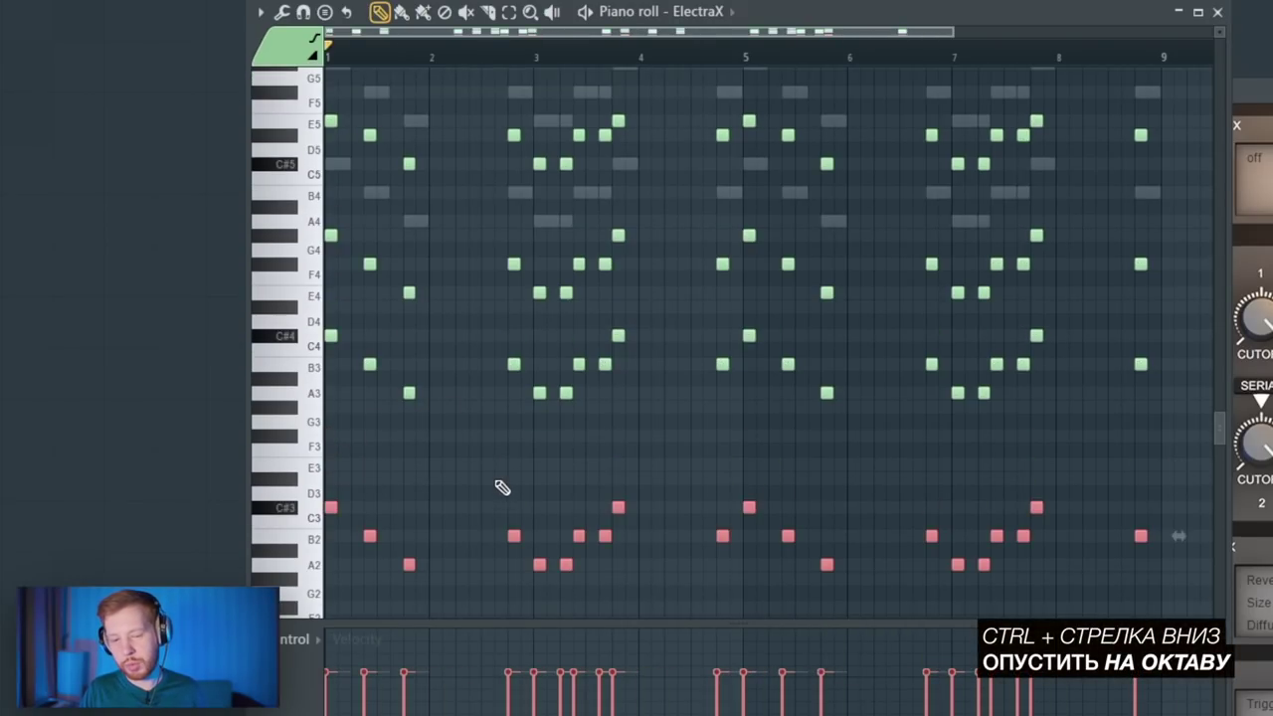
{"action": "key", "text": "space"}
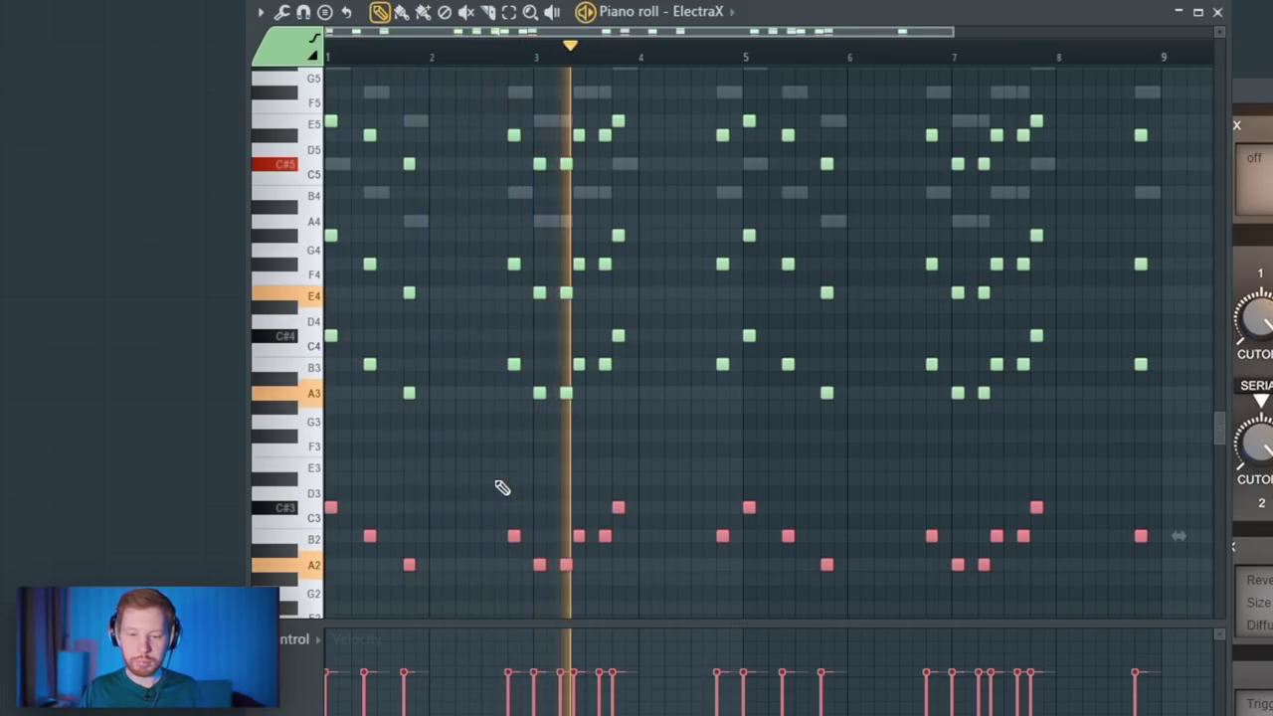
{"action": "left_click", "coordinate": [1217, 11]}
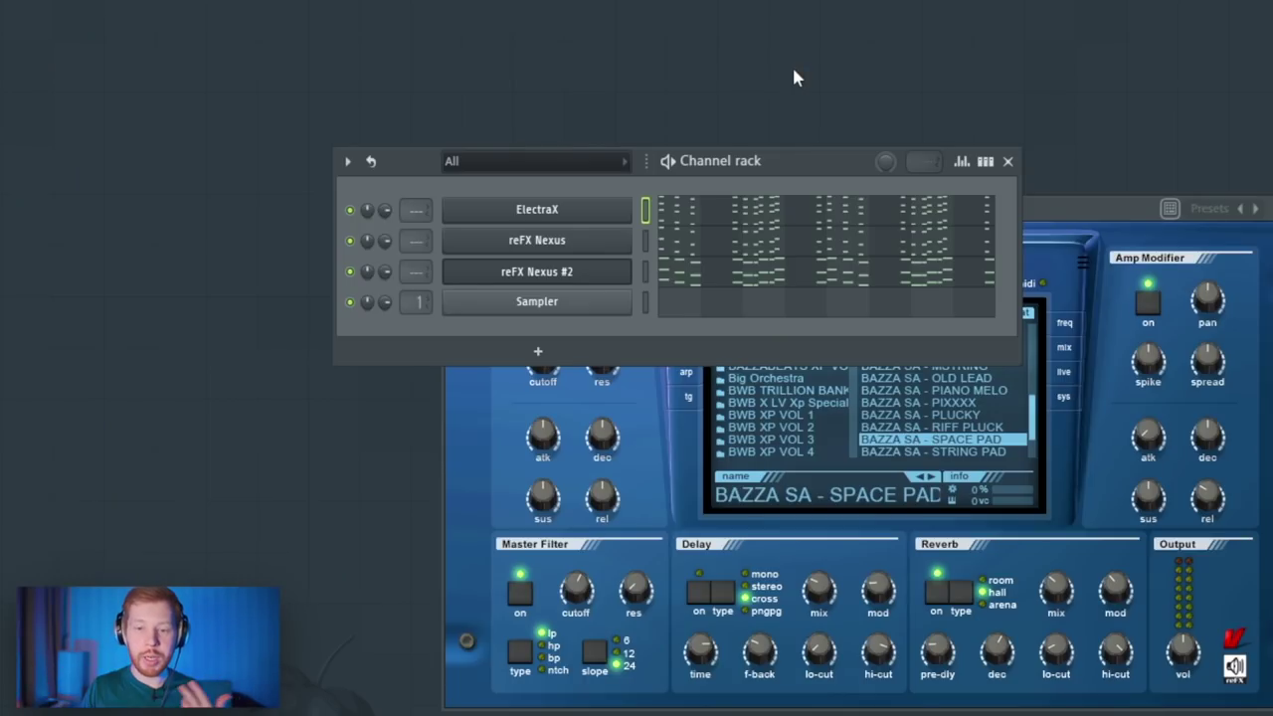
Insert a Sylenth1 channel above ElectraX, load the SM101 - Retrowave Patches bank and select preset 025 BASS - Last Exit
{"action": "right_click", "coordinate": [560, 210]}
{"action": "mouse_move", "coordinate": [706, 349]}
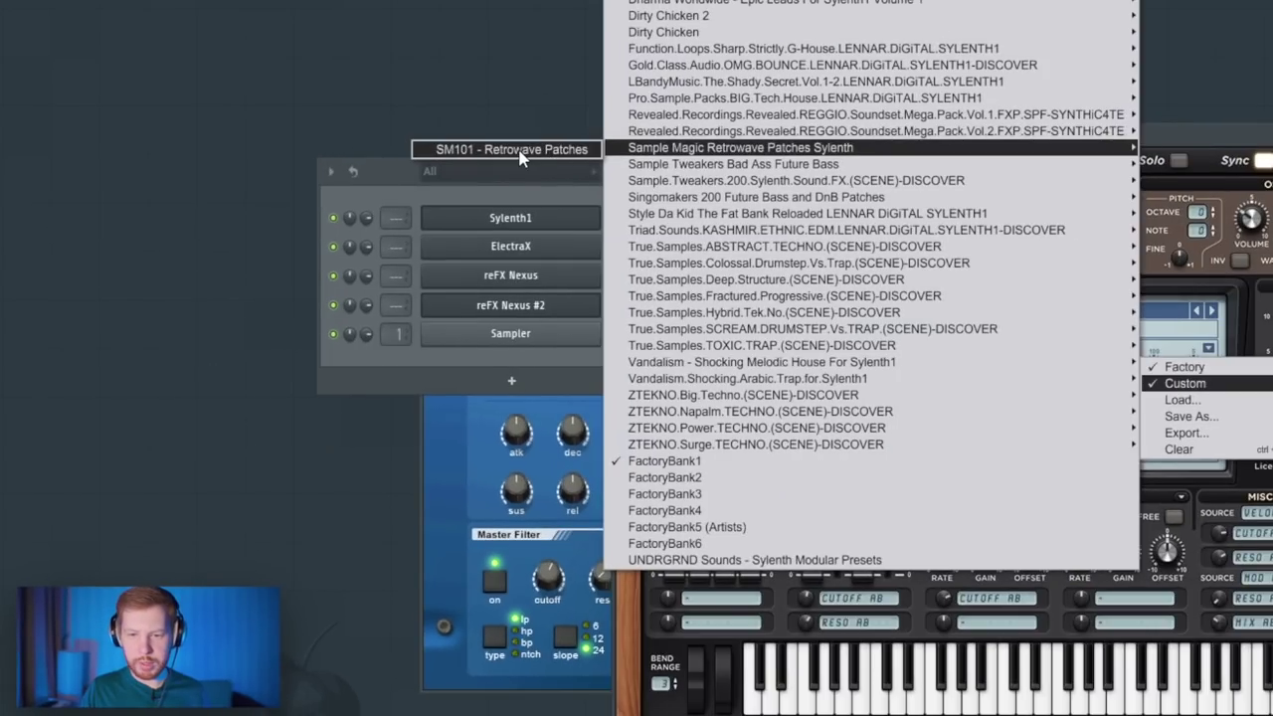
{"action": "left_click", "coordinate": [519, 152]}
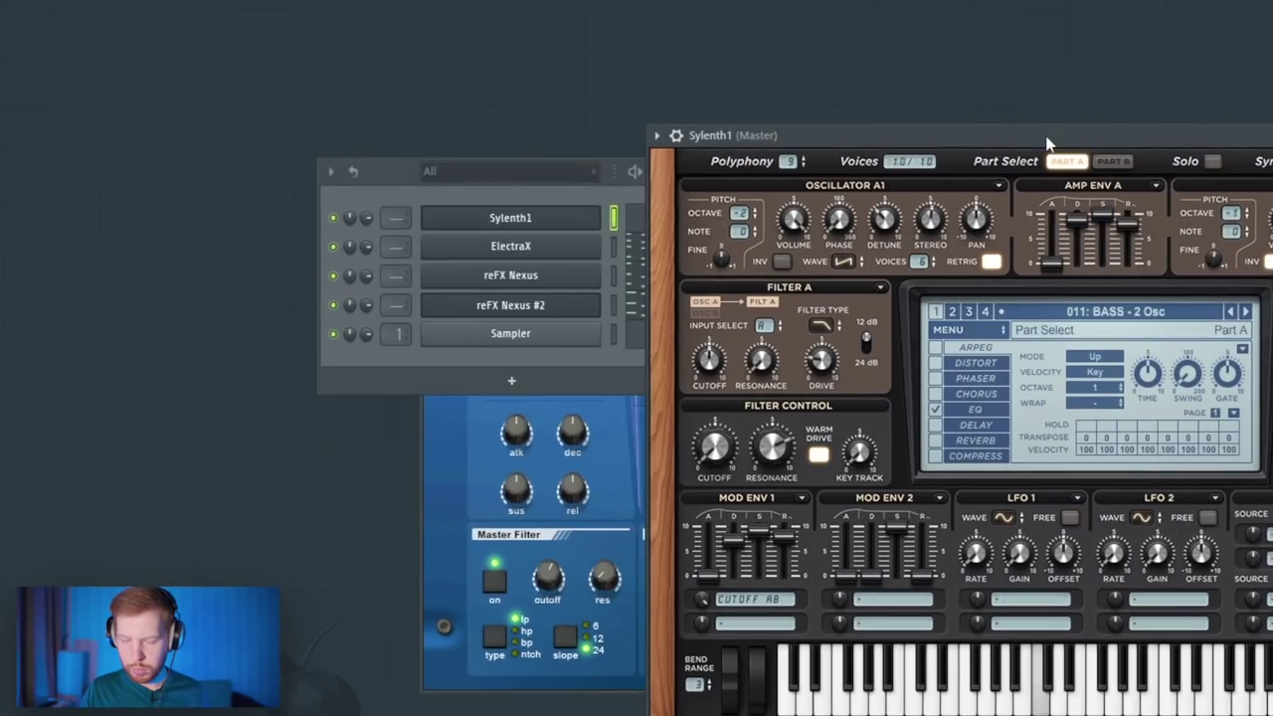
{"action": "left_click", "coordinate": [1245, 313]}
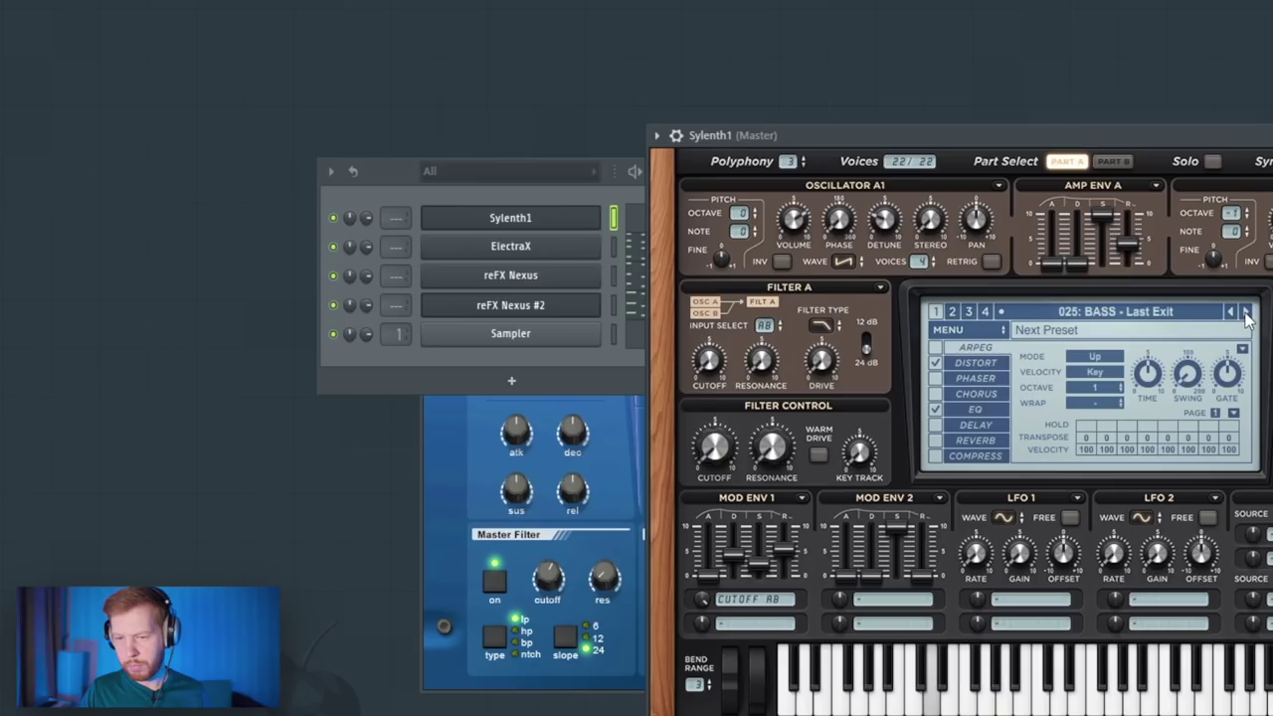
Fill bars 1 to 4 of the Sylenth1 piano roll with a continuous row of short C#4 notes
{"action": "left_click", "coordinate": [398, 178]}
{"action": "left_click", "coordinate": [687, 219]}
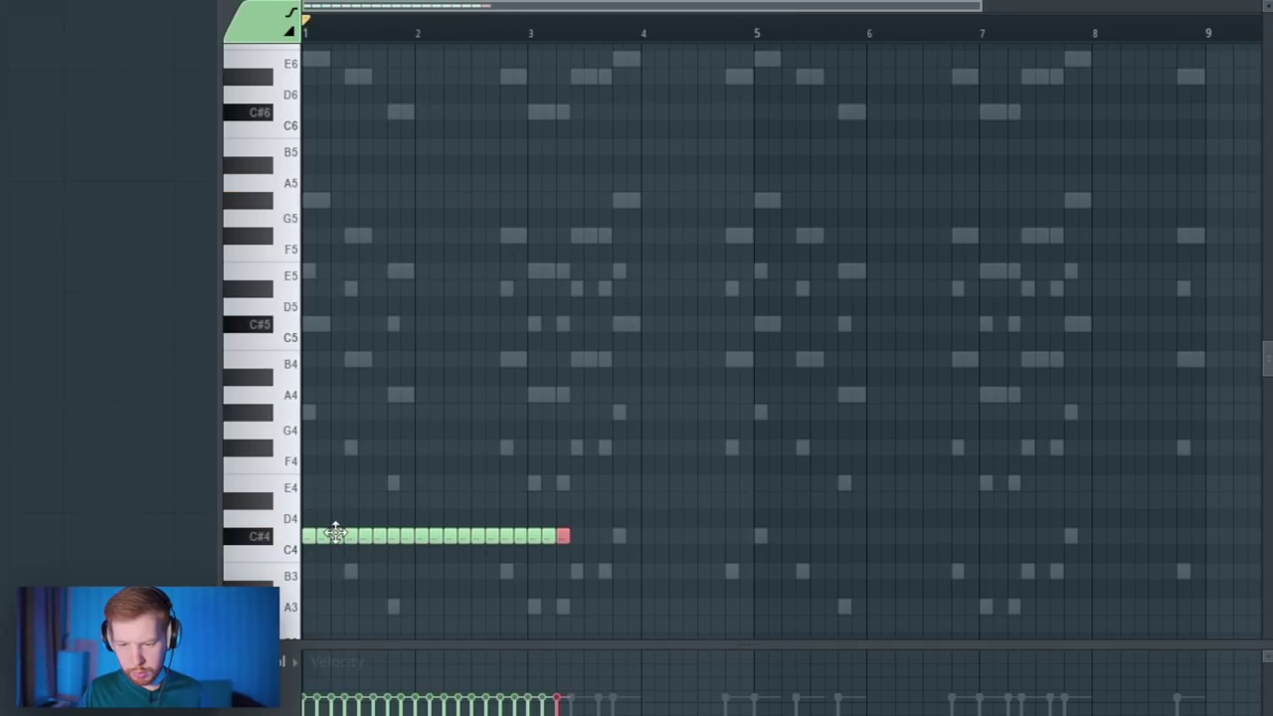
{"action": "scroll", "coordinate": [406, 406], "scroll_direction": "down", "scroll_amount": 4}
{"action": "key", "text": "space"}
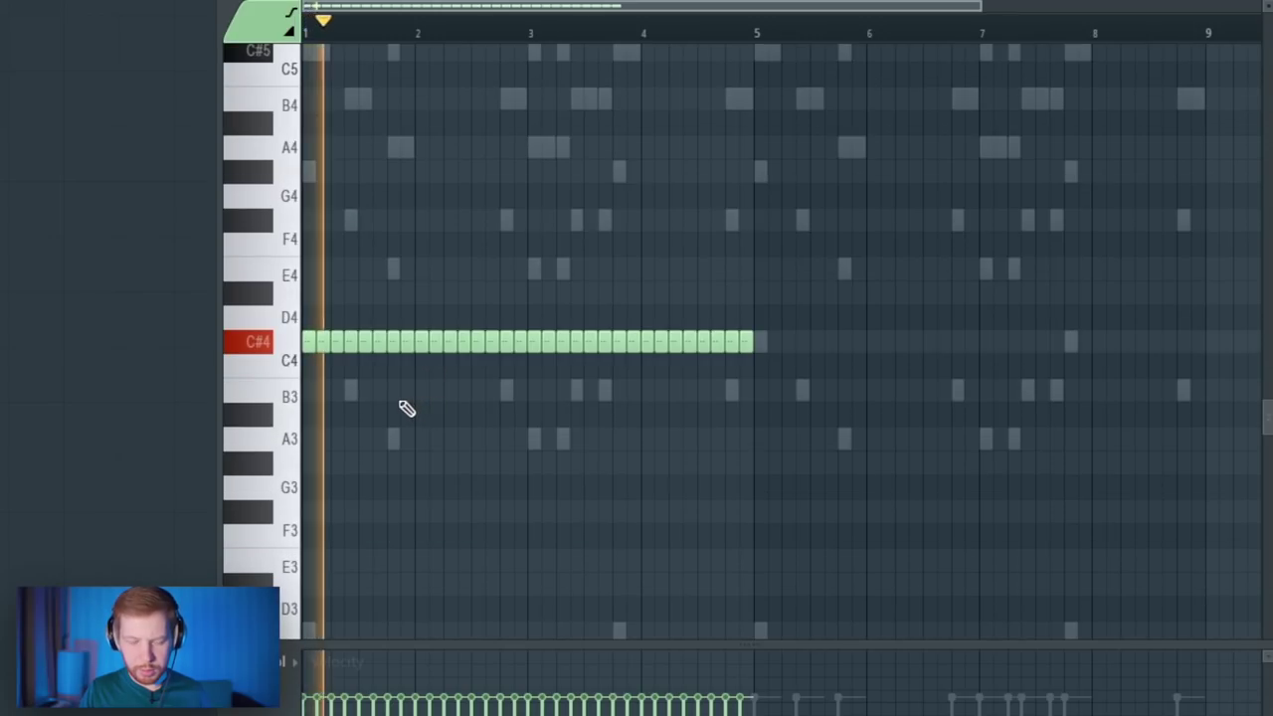
Lower groups of the repeated C#4 bass notes to B3 and A3 so the line follows the chord changes
{"action": "left_click_drag", "start_coordinate": [678, 331], "coordinate": [975, 461]}
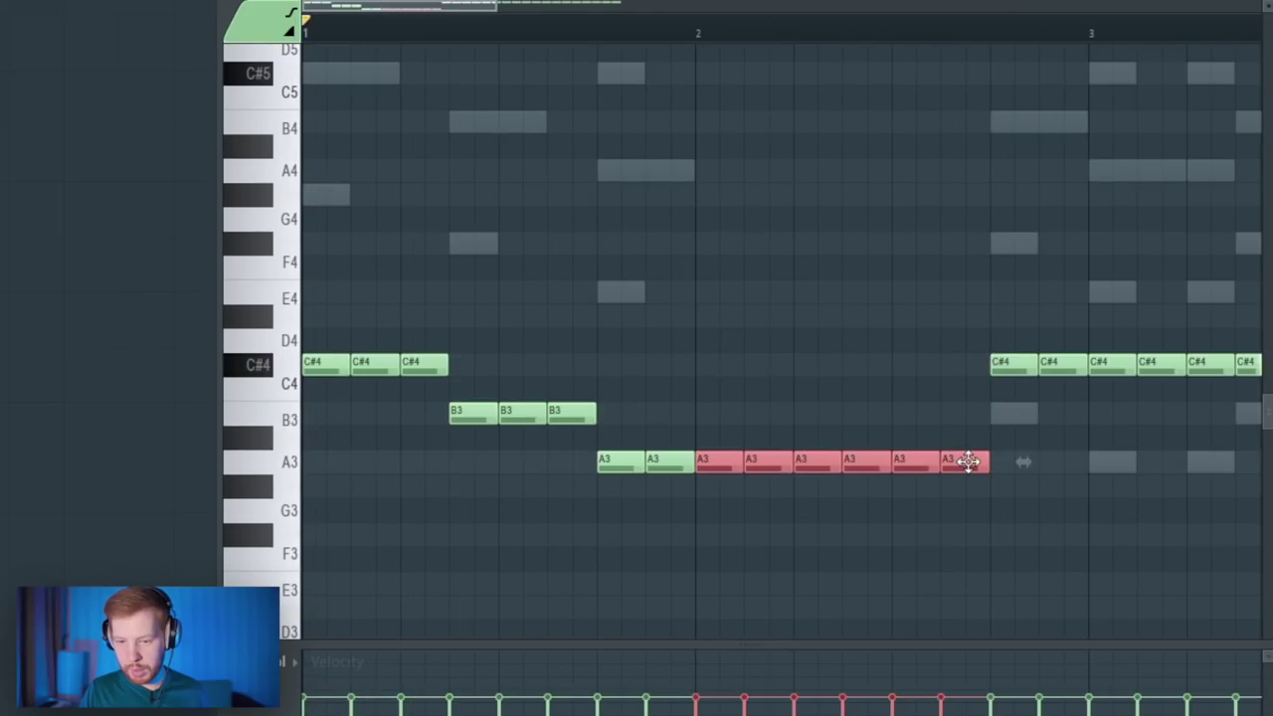
{"action": "left_click_drag", "start_coordinate": [946, 332], "coordinate": [1074, 429]}
{"action": "scroll", "coordinate": [799, 555], "scroll_direction": "down", "scroll_amount": 2}
{"action": "left_click_drag", "start_coordinate": [900, 330], "coordinate": [913, 342]}
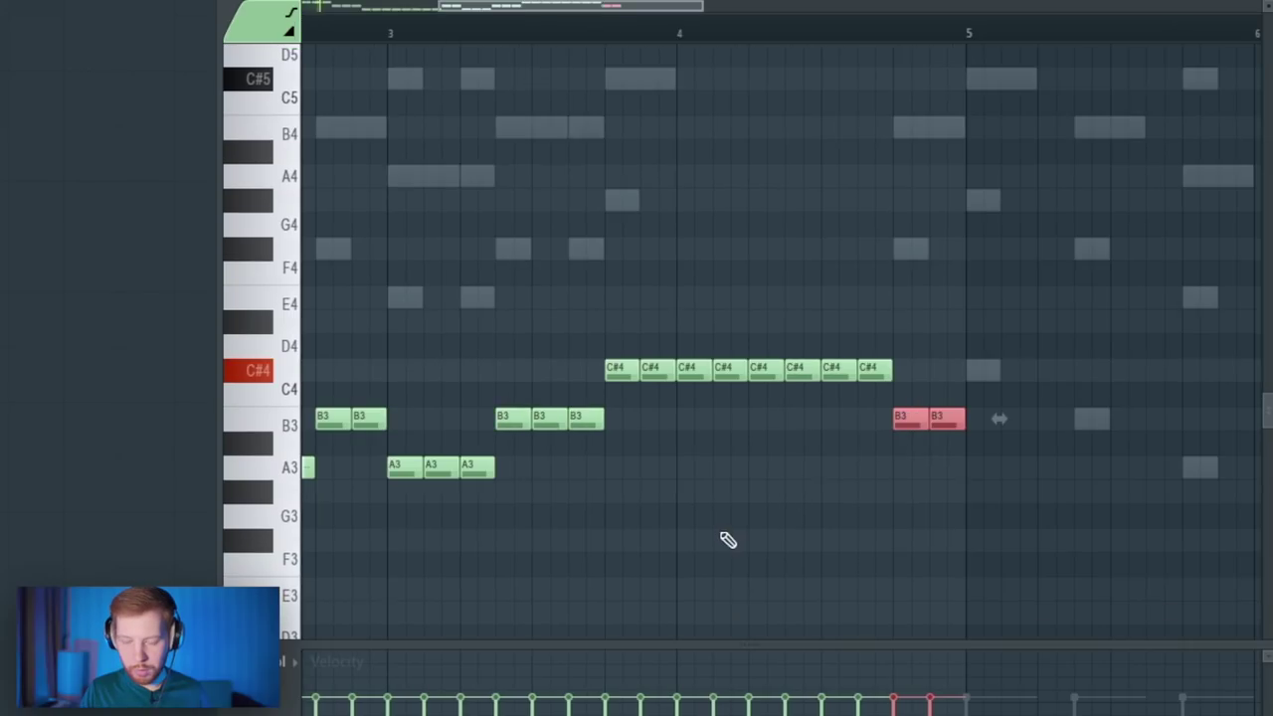
Raise the bass line one octave and duplicate it into bars 5 to 8
{"action": "scroll", "coordinate": [725, 537], "scroll_direction": "down", "scroll_amount": 2}
{"action": "key", "text": "space"}
{"action": "key", "text": "ctrl+d"}
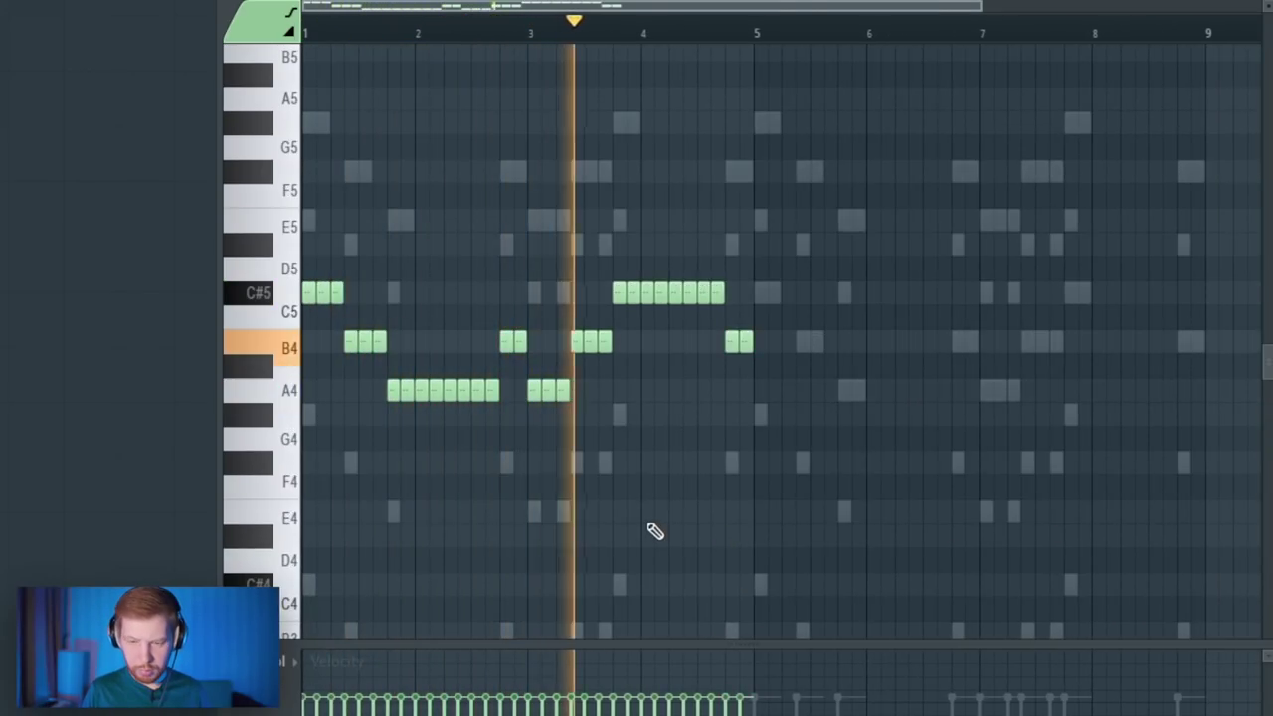
{"action": "key", "text": "ctrl+z"}
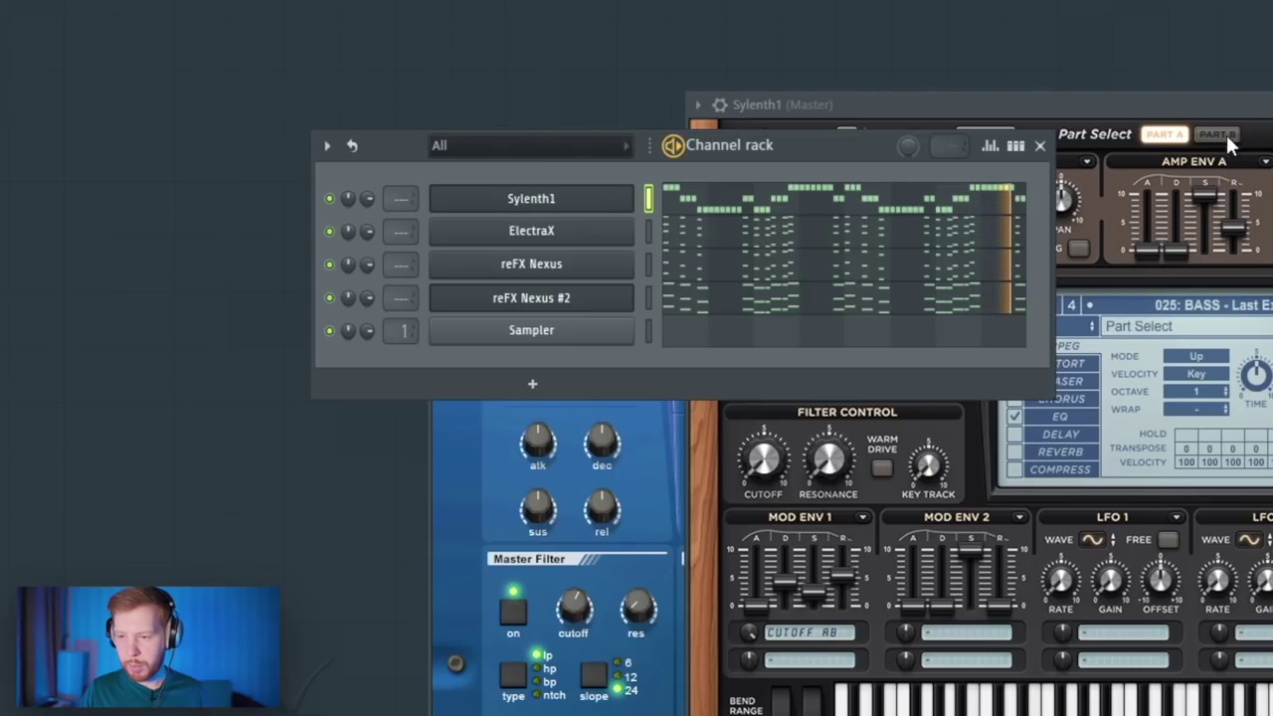
Audition other Sylenth1 bass presets during playback, settle on preset 027 and close the synth
{"action": "left_click_drag", "start_coordinate": [1216, 105], "coordinate": [1231, 95]}
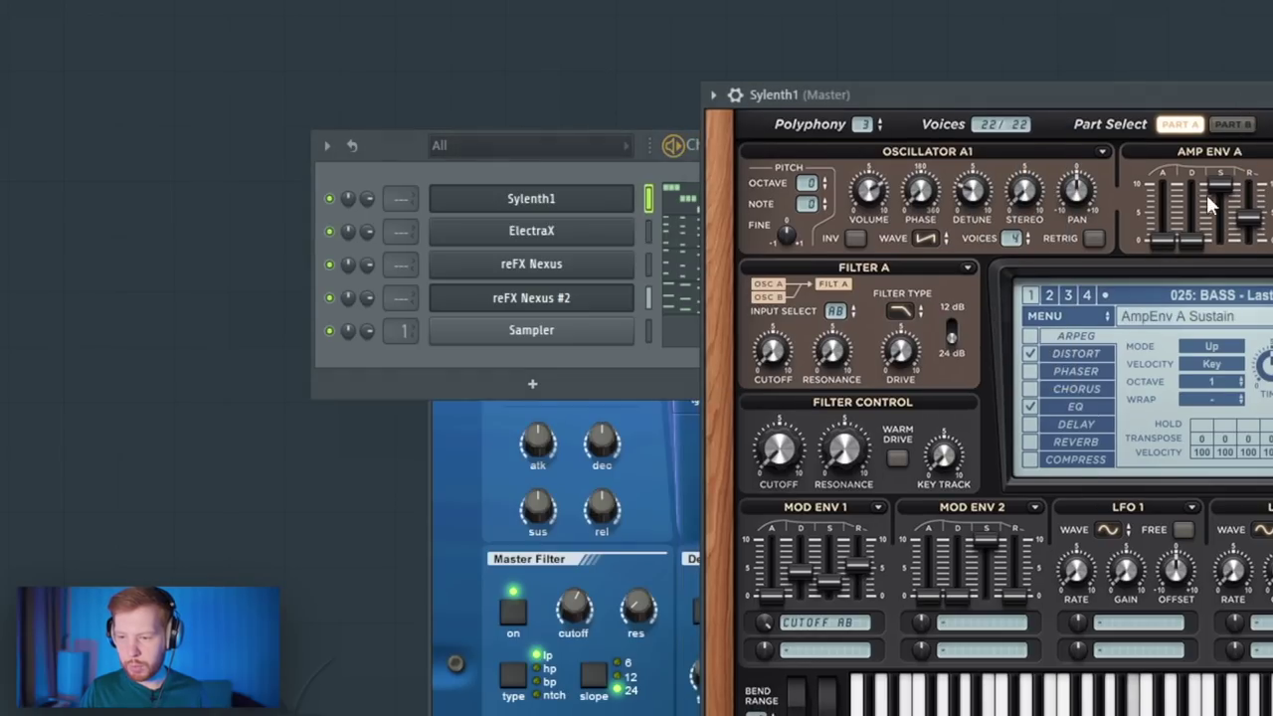
{"action": "left_click", "coordinate": [1251, 320]}
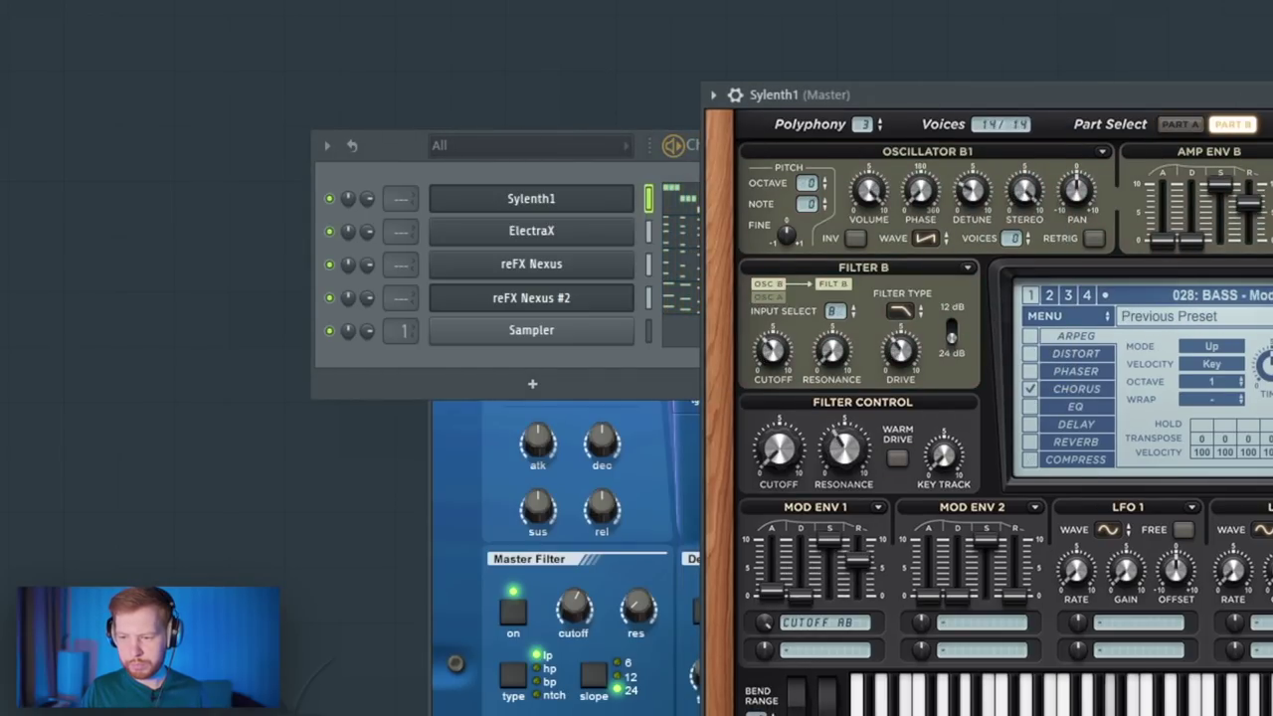
{"action": "left_click", "coordinate": [1272, 295]}
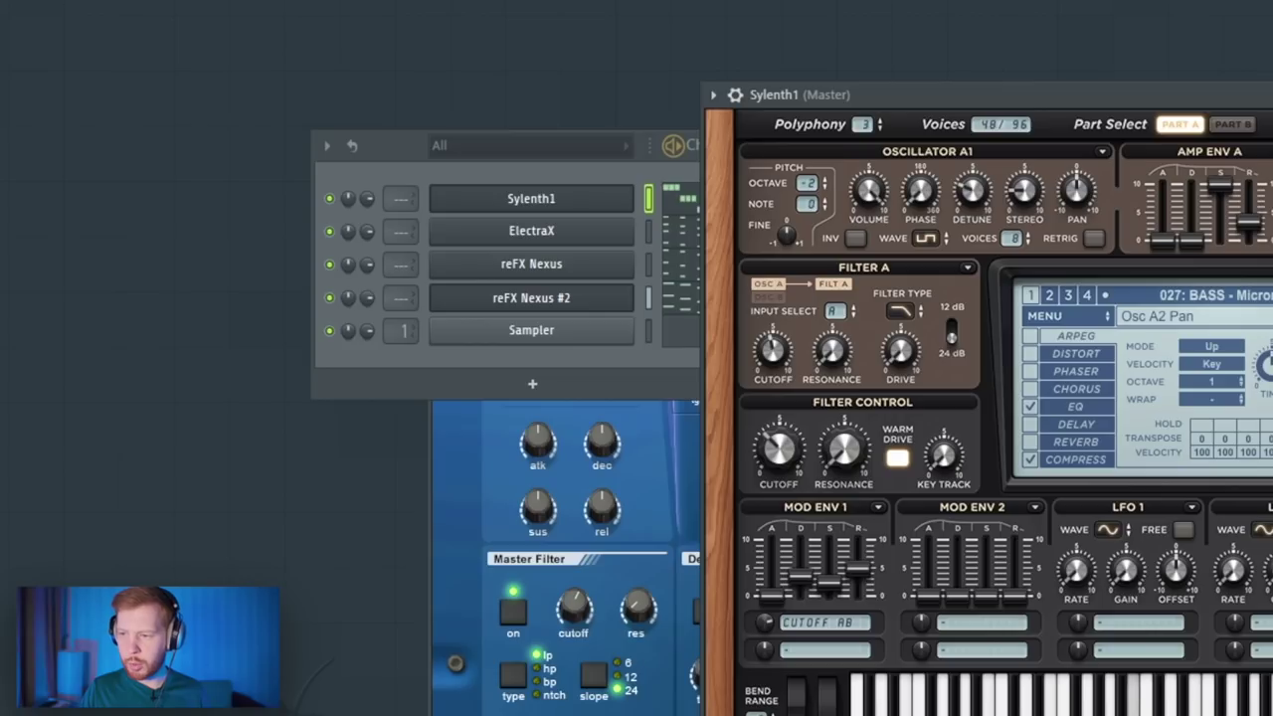
{"action": "key", "text": "Escape"}
Clone the Sylenth1 channel and set the copy to lead preset 053, LEAD - Midnight
{"action": "right_click", "coordinate": [574, 200]}
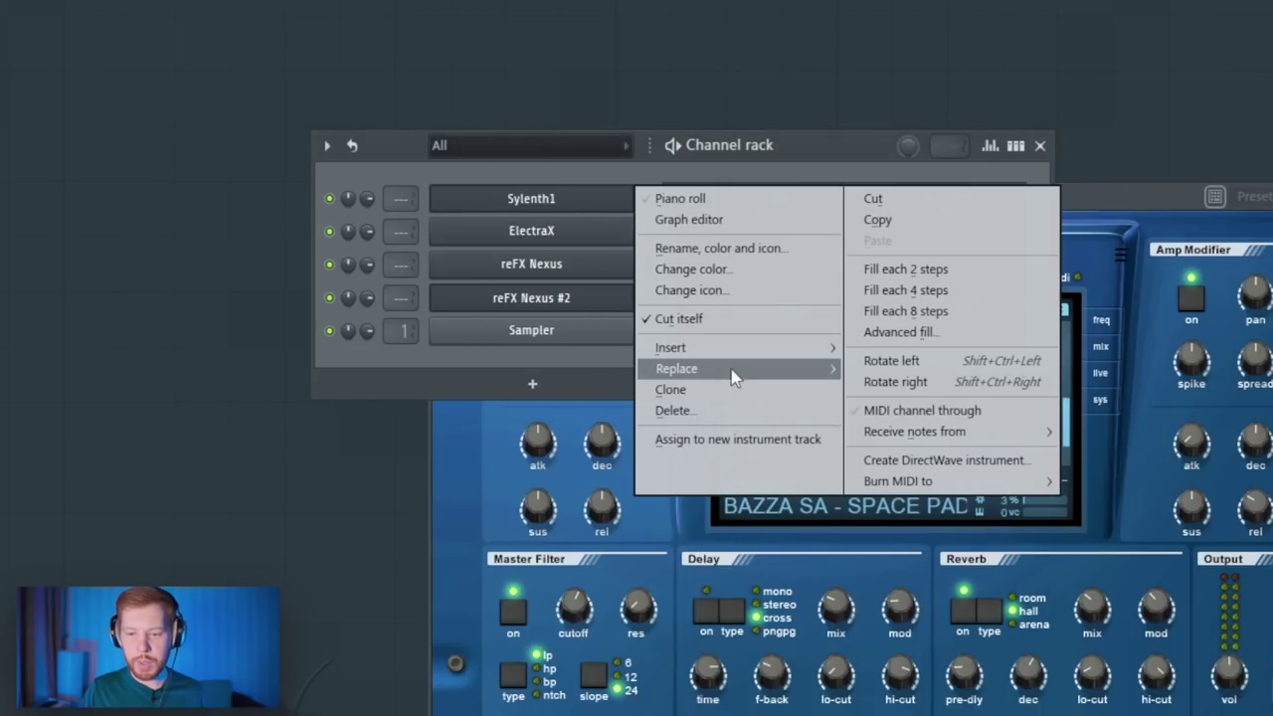
{"action": "left_click", "coordinate": [724, 389]}
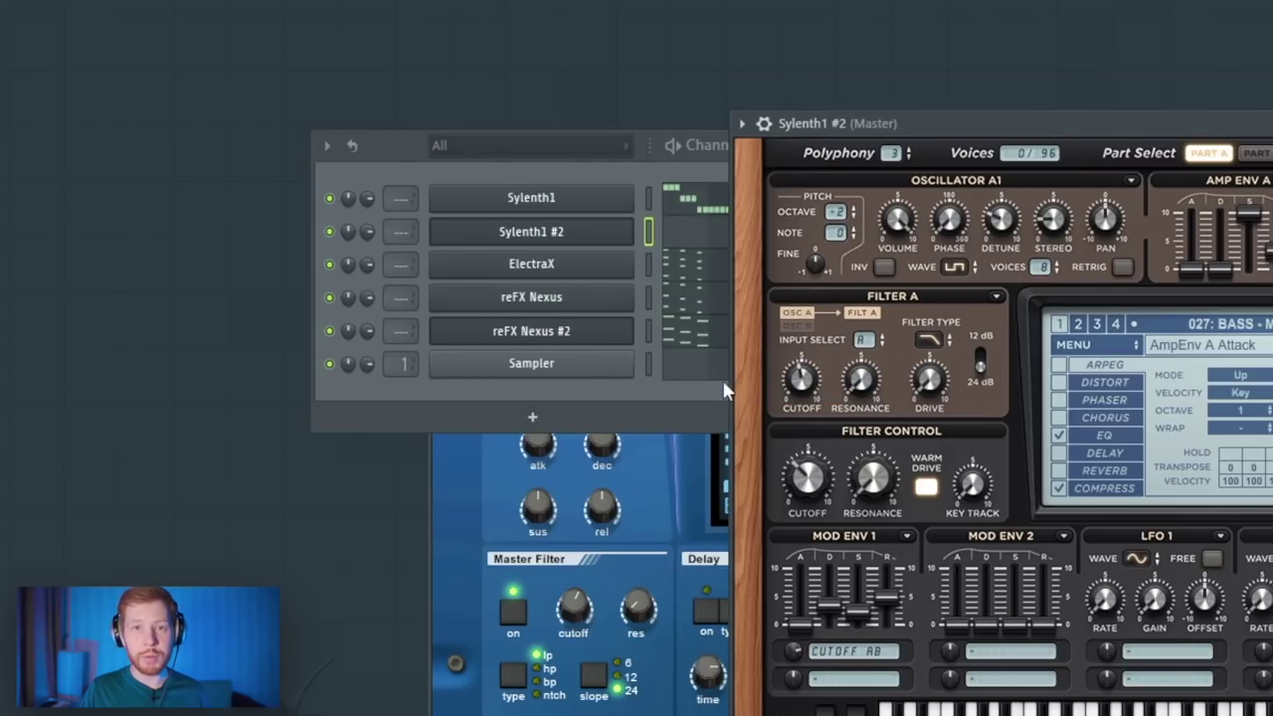
{"action": "left_click", "coordinate": [1151, 349]}
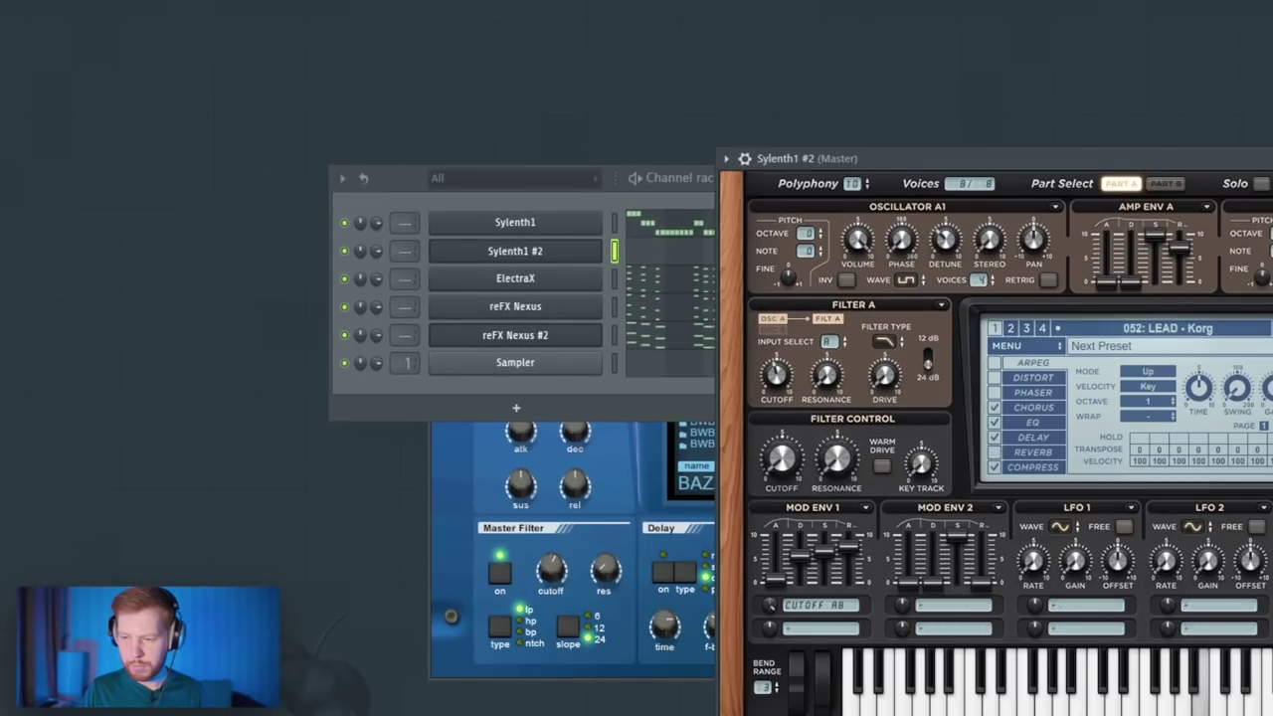
{"action": "left_click", "coordinate": [1271, 329]}
Draw the lead's first phrase in the Sylenth1 #2 piano roll: descending C#6, B5 and A5 with two G#6 notes above
{"action": "left_click", "coordinate": [629, 262]}
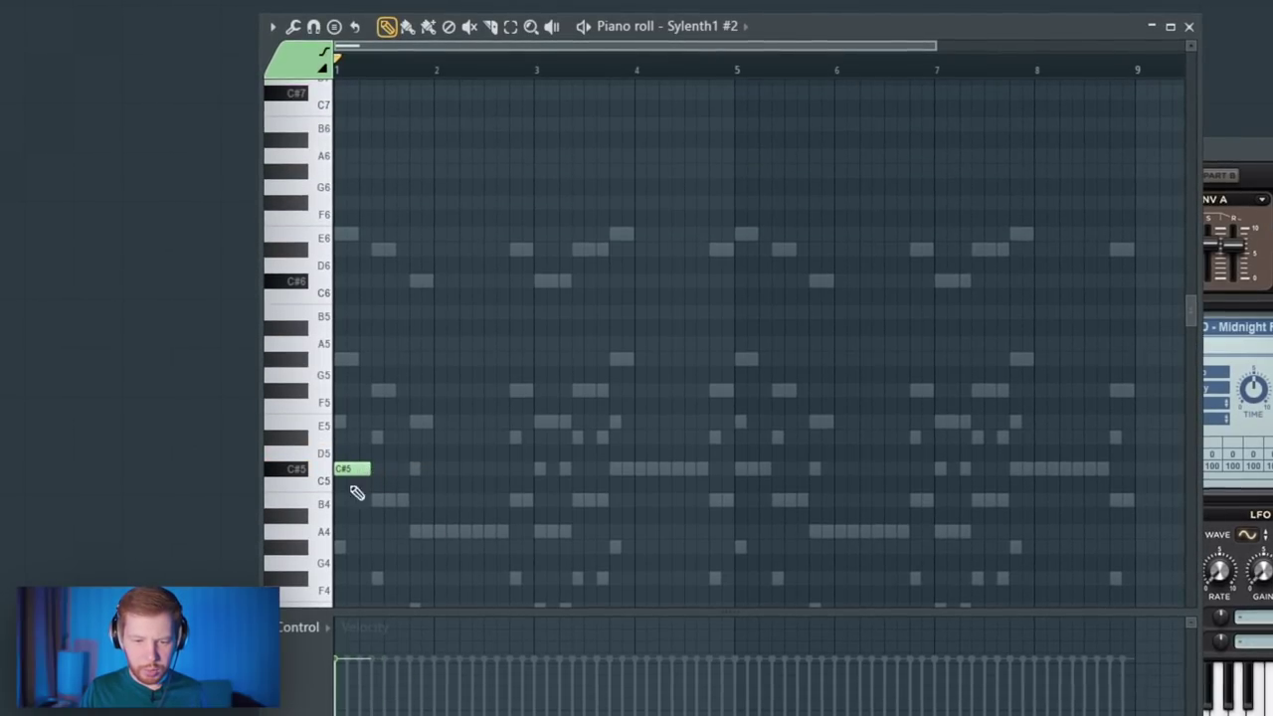
{"action": "scroll", "coordinate": [375, 382], "scroll_direction": "down", "scroll_amount": 3}
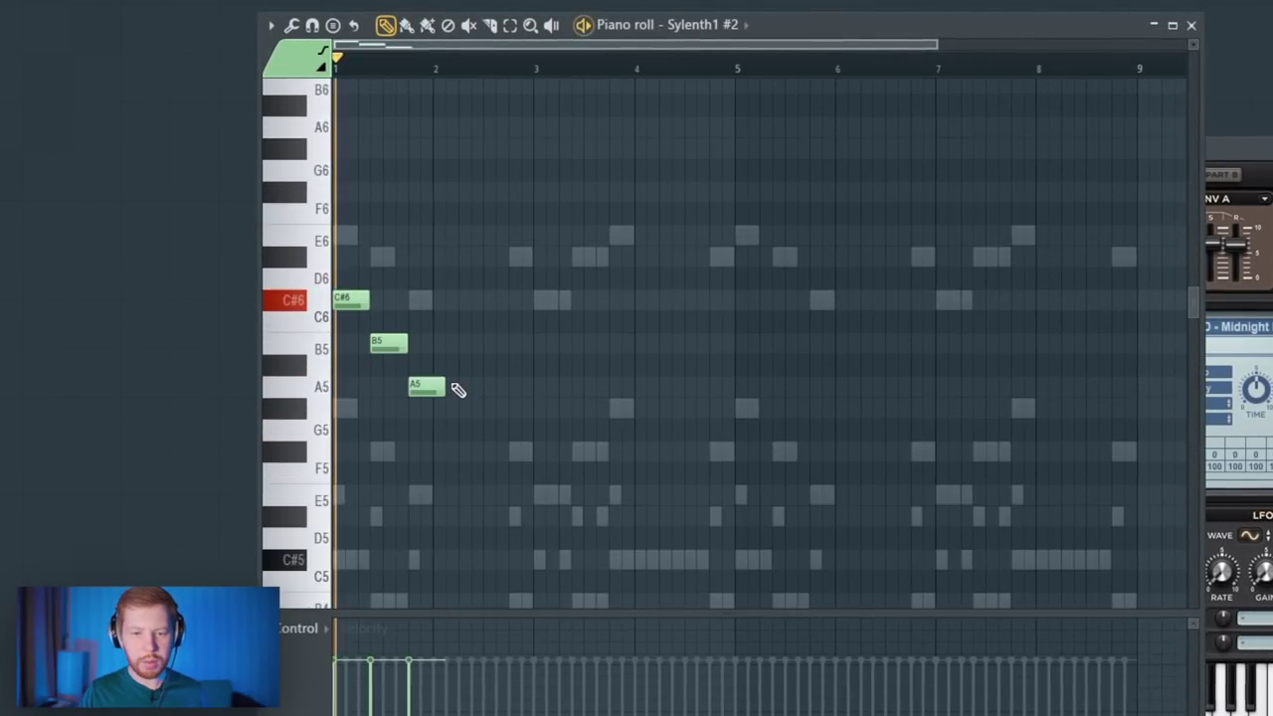
{"action": "key", "text": "space"}
{"action": "scroll", "coordinate": [368, 387], "scroll_direction": "up", "scroll_amount": 3}
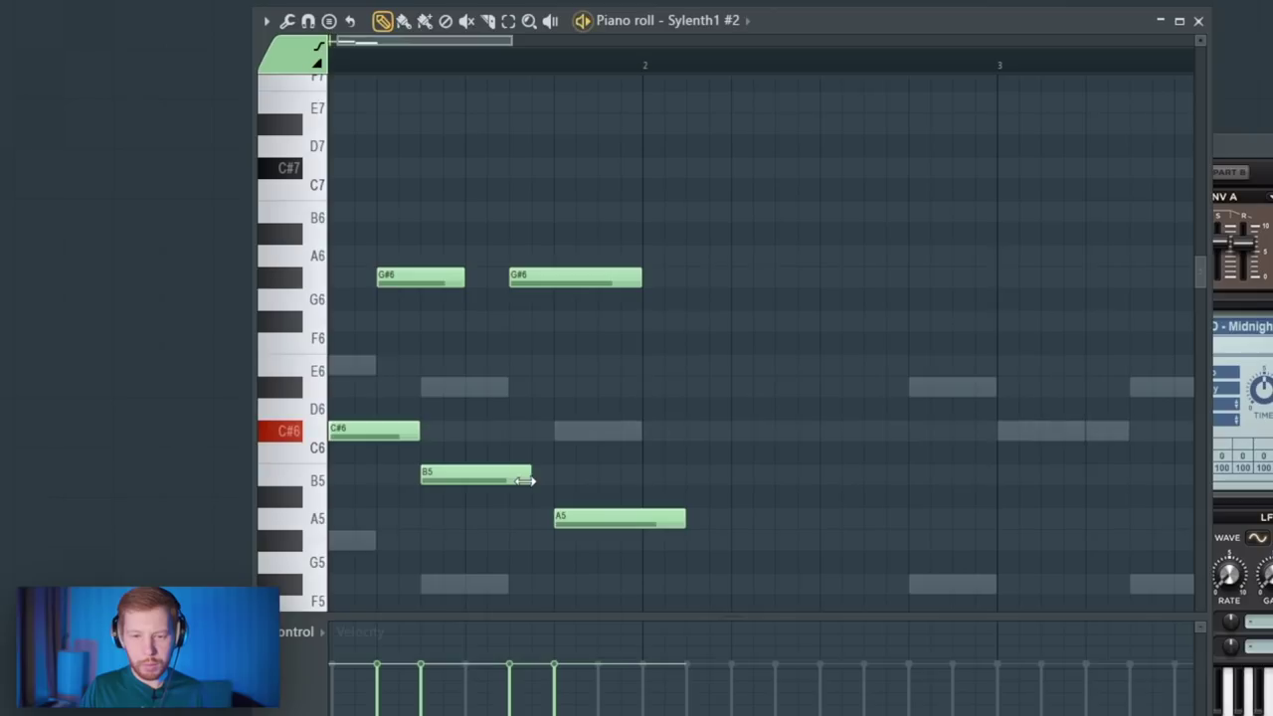
Audition further lead presets on Sylenth1 #2 against the phrase and settle on preset 055
{"action": "key", "text": "space"}
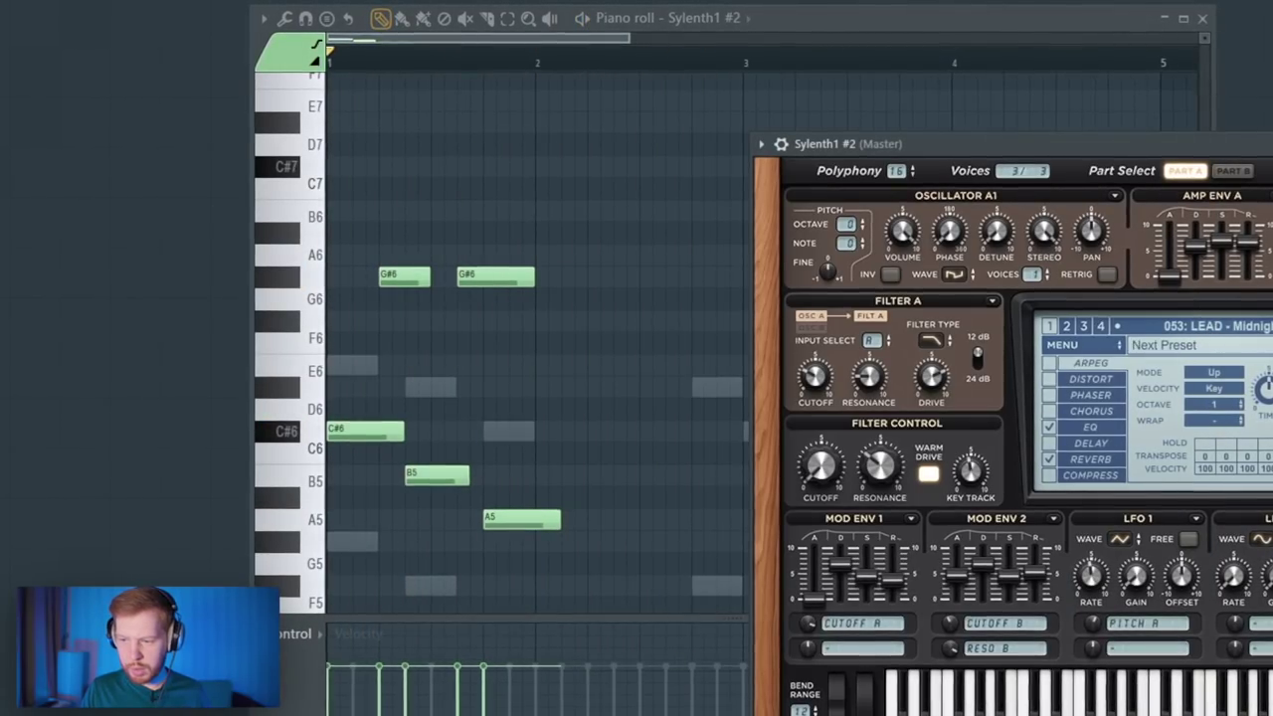
{"action": "key", "text": "space"}
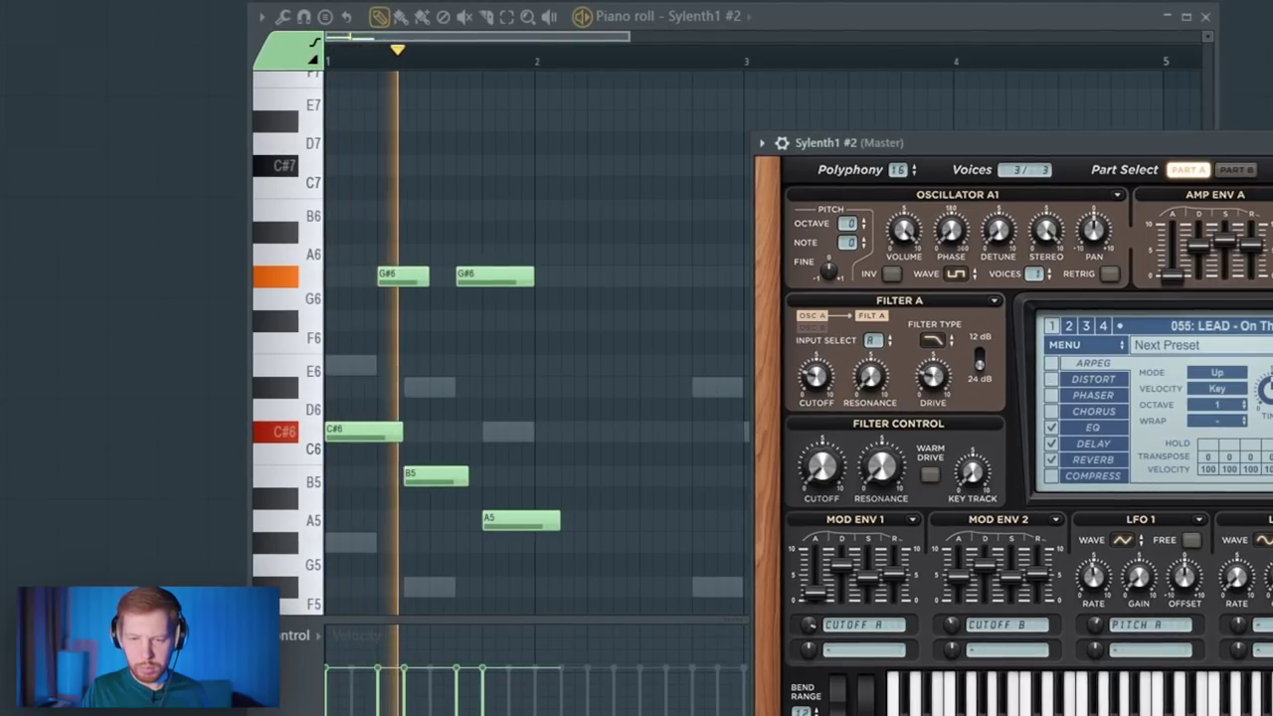
{"action": "right_click", "coordinate": [619, 318]}
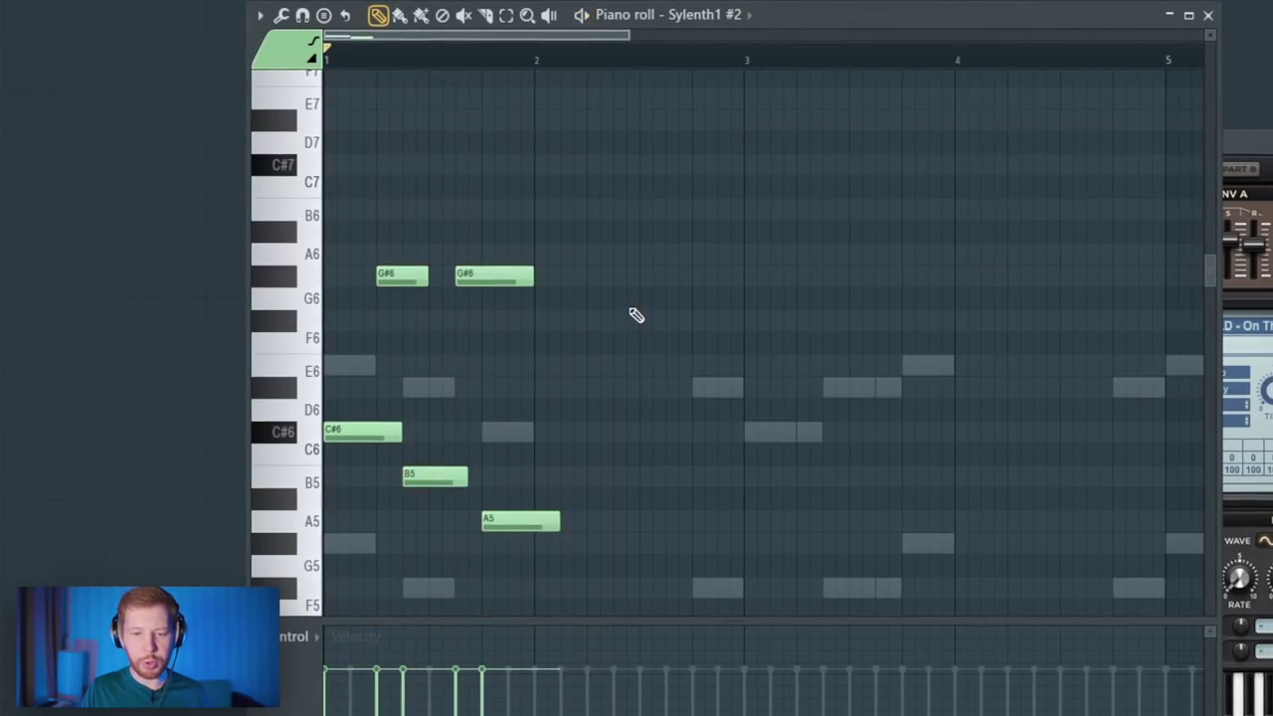
{"action": "key", "text": "space"}
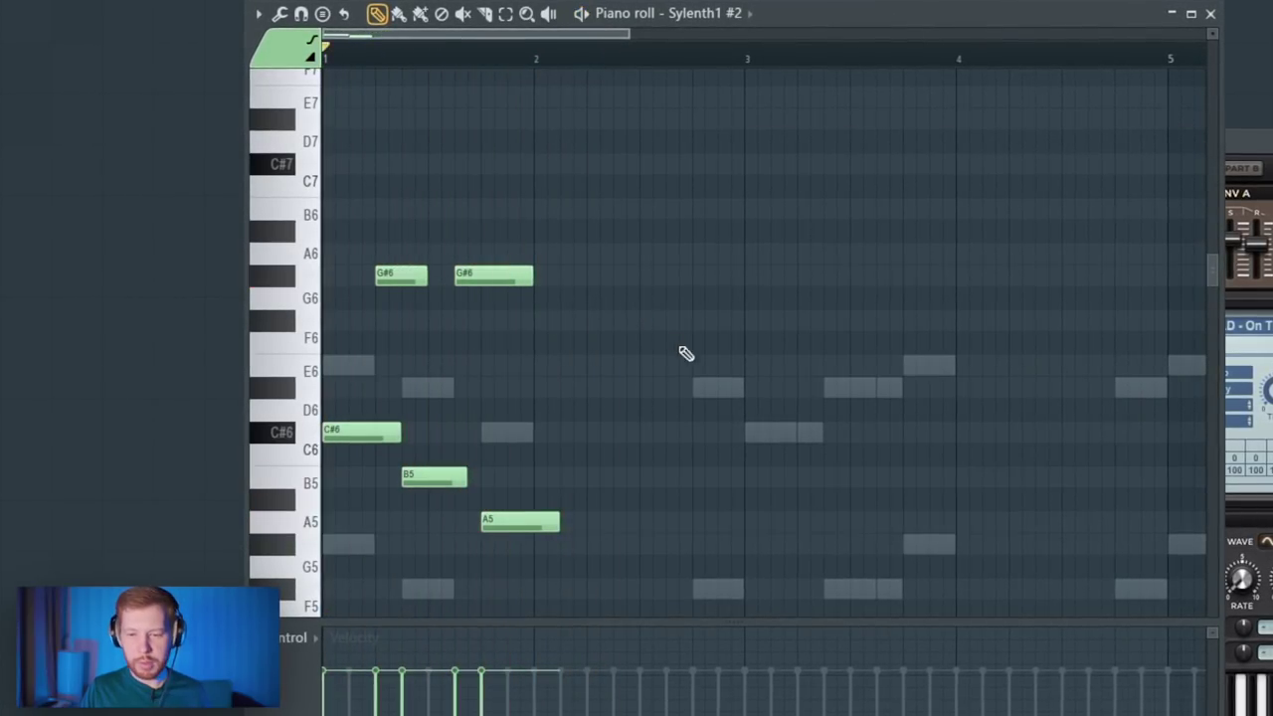
Shorten the A5 note to end at bar 2 and add short A6, G#6, C#6, D#6 and E6 notes in bar 2
{"action": "scroll", "coordinate": [671, 368], "scroll_direction": "down", "scroll_amount": 4}
{"action": "scroll", "coordinate": [665, 374], "scroll_direction": "up", "scroll_amount": 1}
{"action": "key", "text": "space"}
{"action": "left_click", "coordinate": [597, 185]}
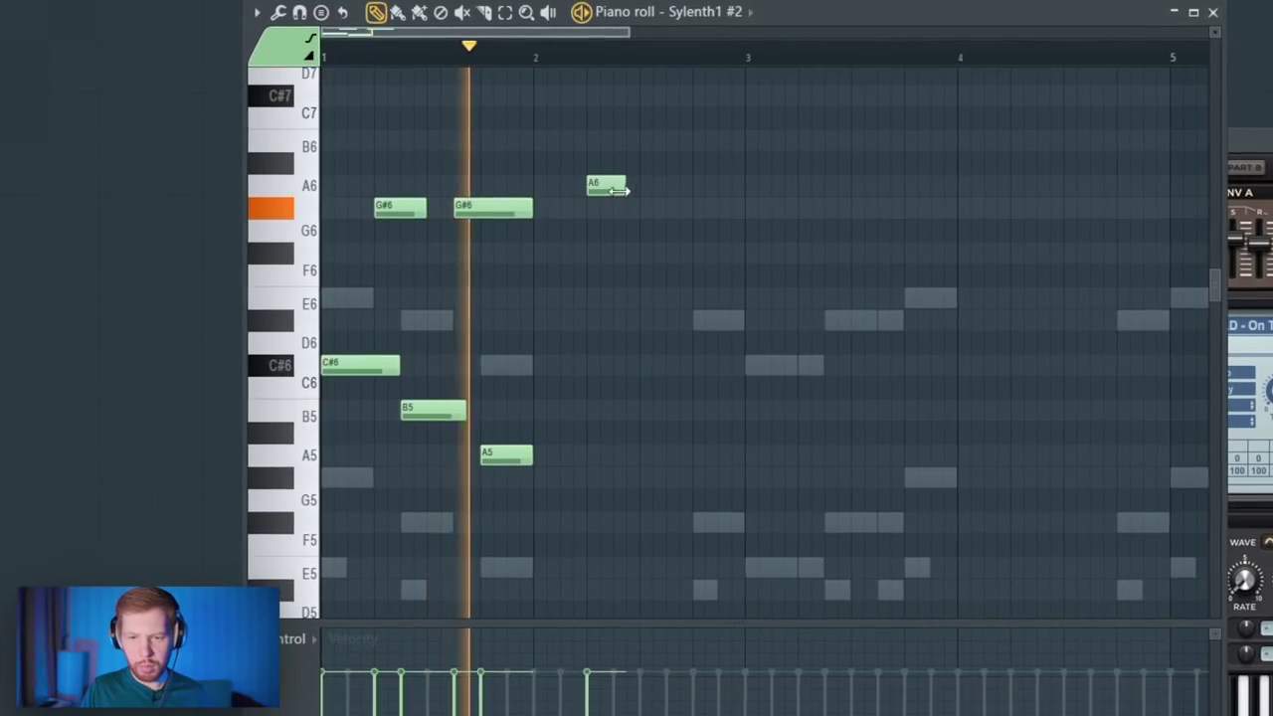
{"action": "left_click", "coordinate": [623, 208]}
{"action": "key", "text": "space"}
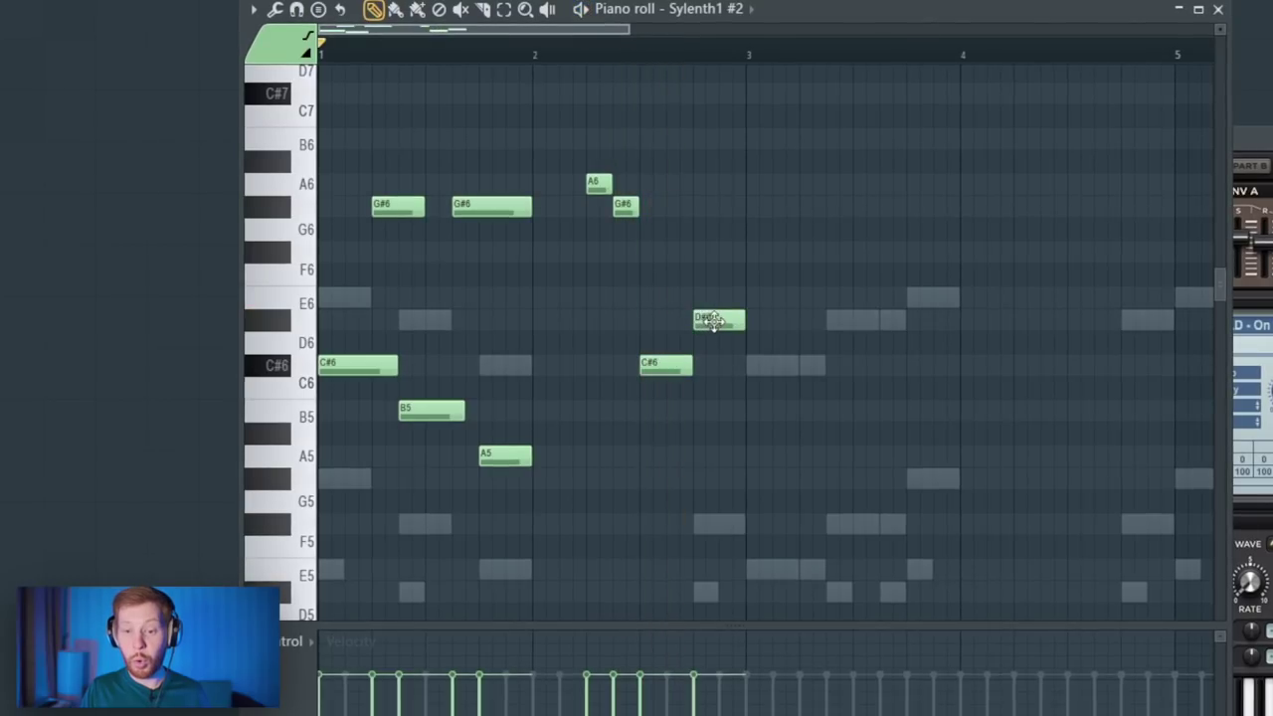
{"action": "left_click_drag", "start_coordinate": [740, 325], "coordinate": [713, 324]}
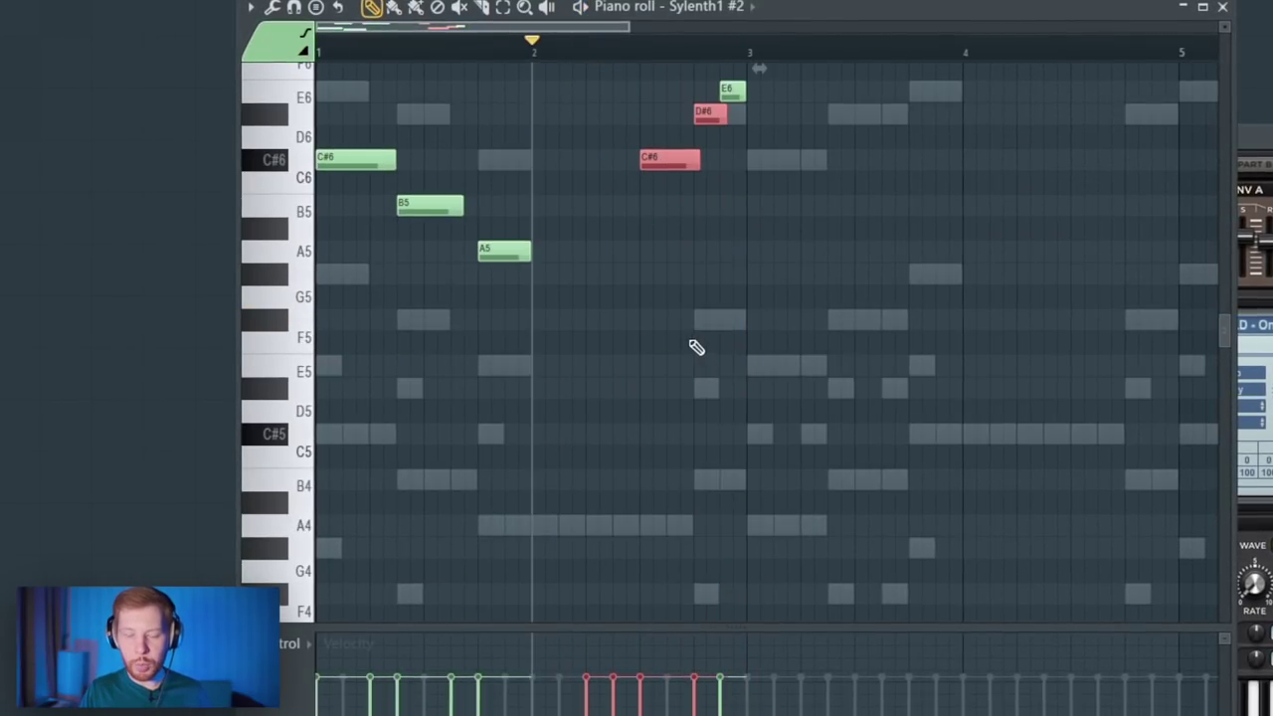
Continue the lead through bar 3 with A5, E6, B5, G#6 and C#6, and start bar 4 with A6, G#6, C#6 and B5
{"action": "scroll", "coordinate": [691, 350], "scroll_direction": "down", "scroll_amount": 1}
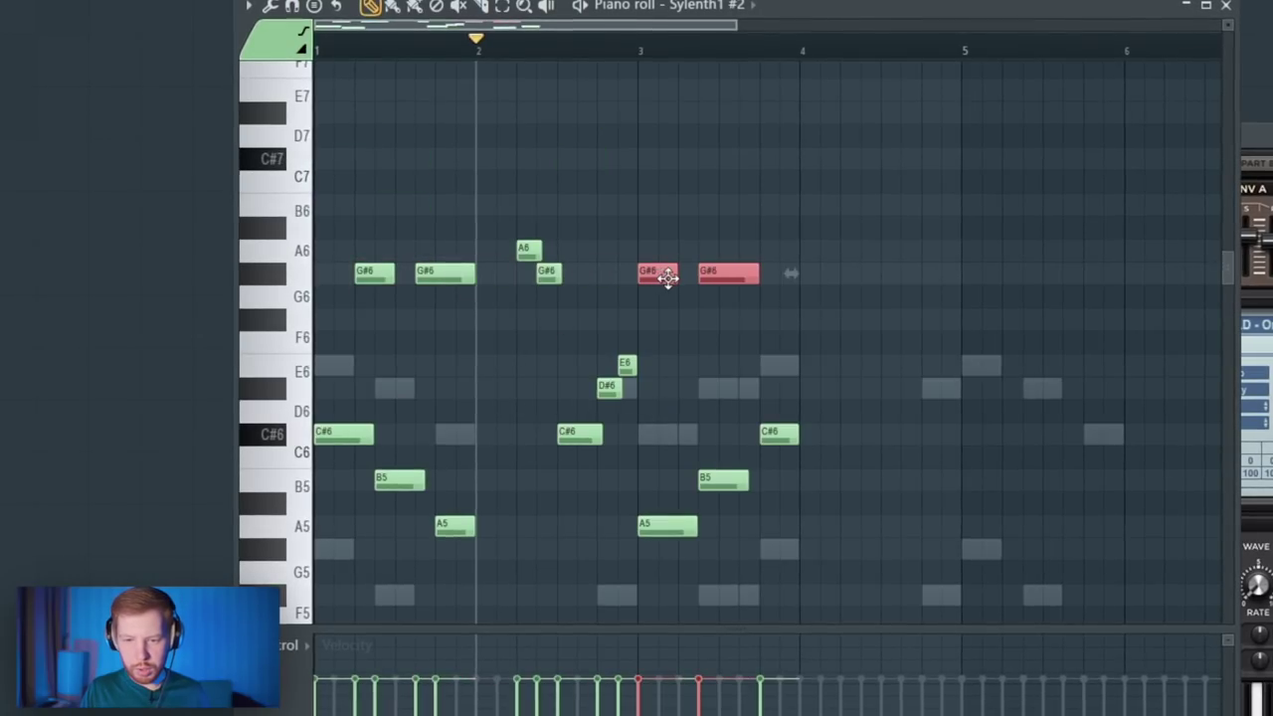
{"action": "key", "text": "space"}
{"action": "left_click_drag", "start_coordinate": [672, 274], "coordinate": [697, 364]}
{"action": "left_click", "coordinate": [696, 346]}
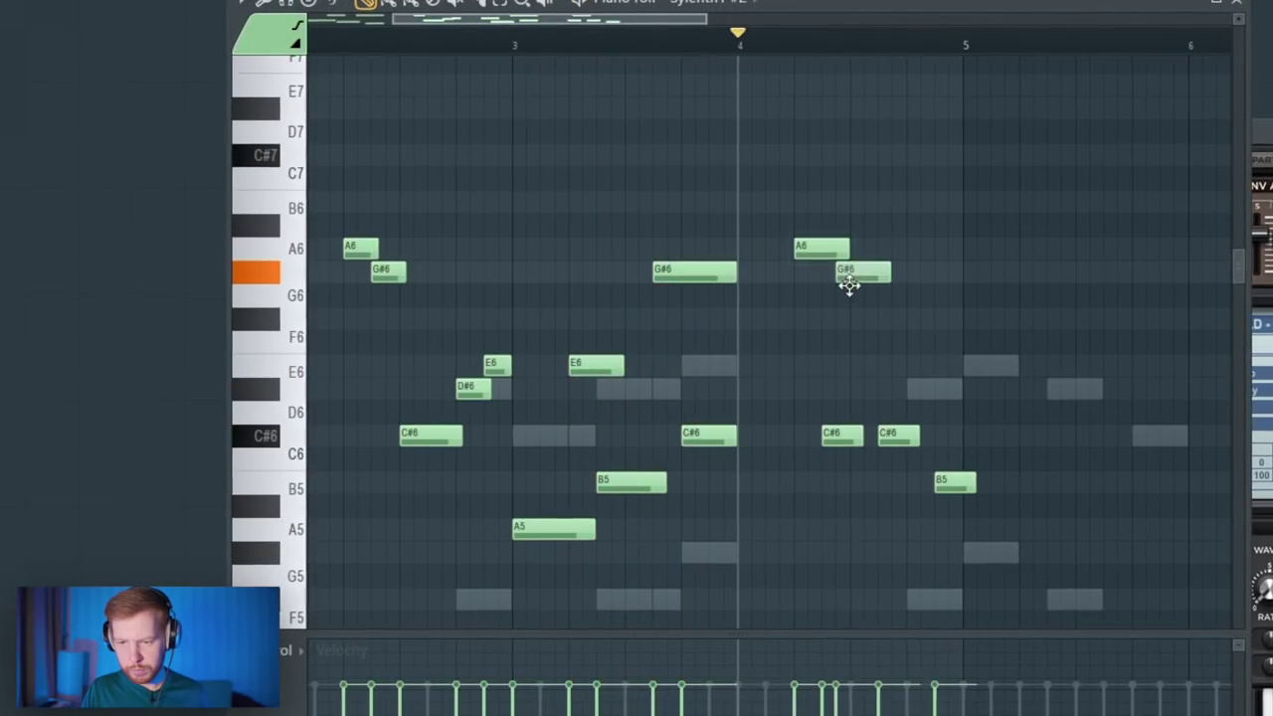
Finish bar 4 by placing G#6 directly after A6 and adding D#6, and duplicate the four-bar melody into bars 5 to 8
{"action": "left_click_drag", "start_coordinate": [879, 288], "coordinate": [871, 289]}
{"action": "key", "text": "space"}
{"action": "key", "text": "space"}
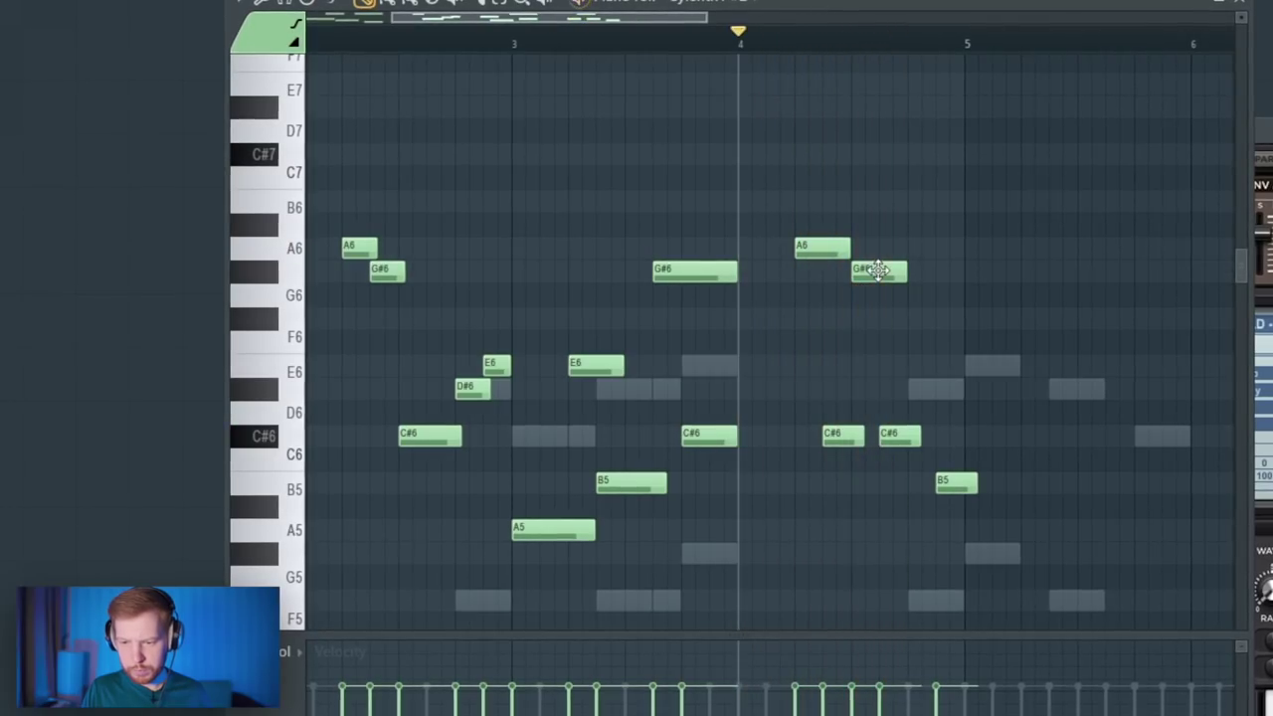
{"action": "key", "text": "space"}
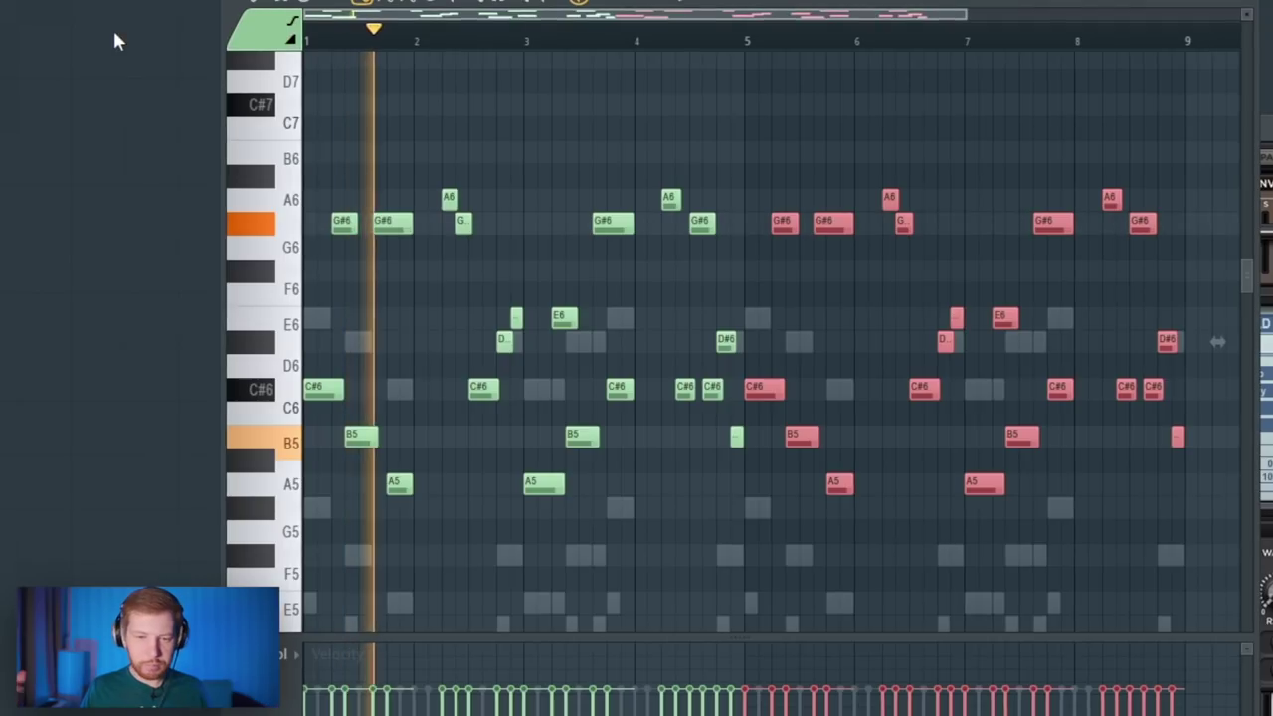
Stop playback and select the lower B5, A5 and C#6 lead notes in bars 1 and 3 to review them
{"action": "key", "text": "space"}
{"action": "left_click", "coordinate": [386, 485]}
{"action": "left_click_drag", "start_coordinate": [637, 378], "coordinate": [543, 494]}
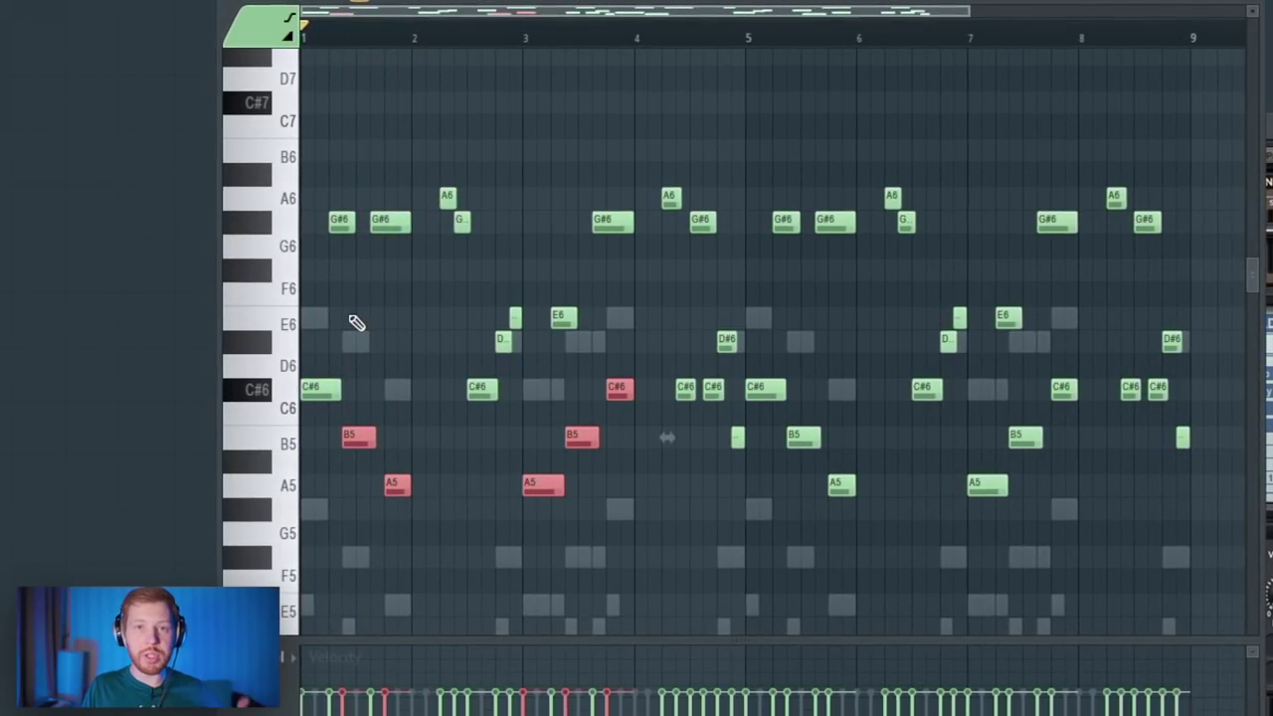
{"action": "scroll", "coordinate": [338, 366], "scroll_direction": "up", "scroll_amount": 3}
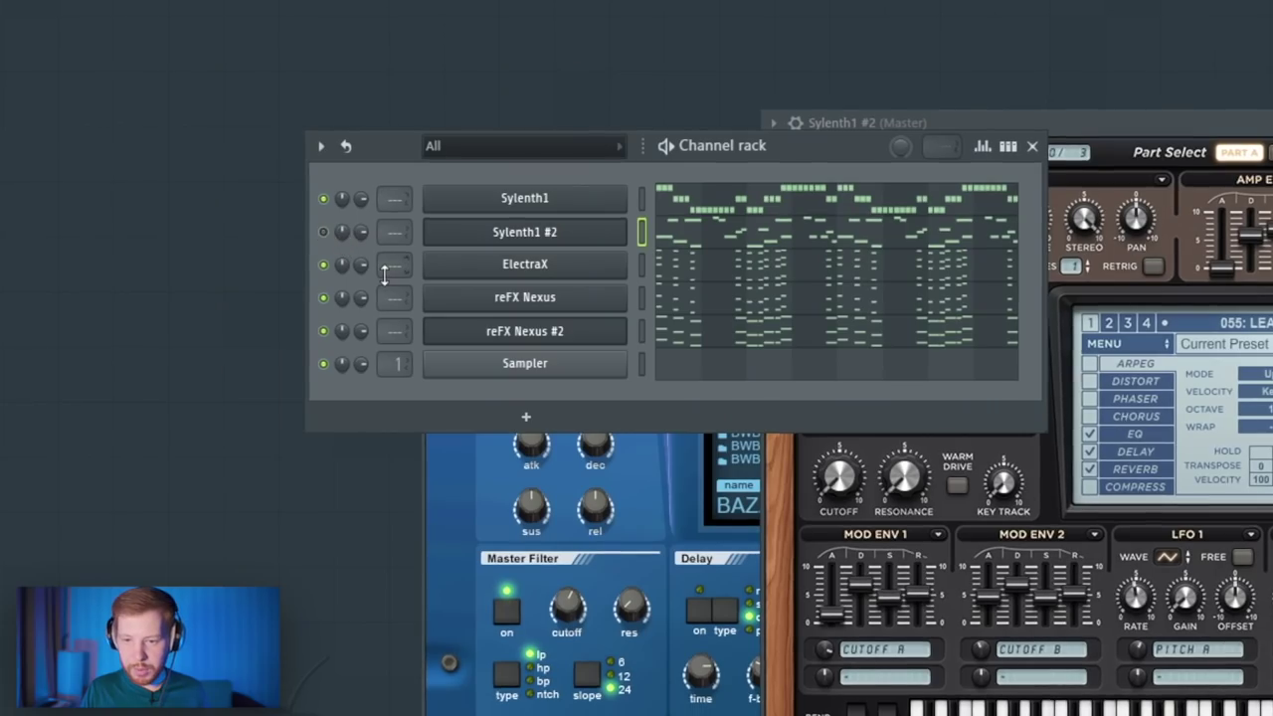
Insert a Serum channel and audition presets from its Plucked category, including PL MISTY MASTY and PL PLAYSTATION
{"action": "right_click", "coordinate": [520, 195]}
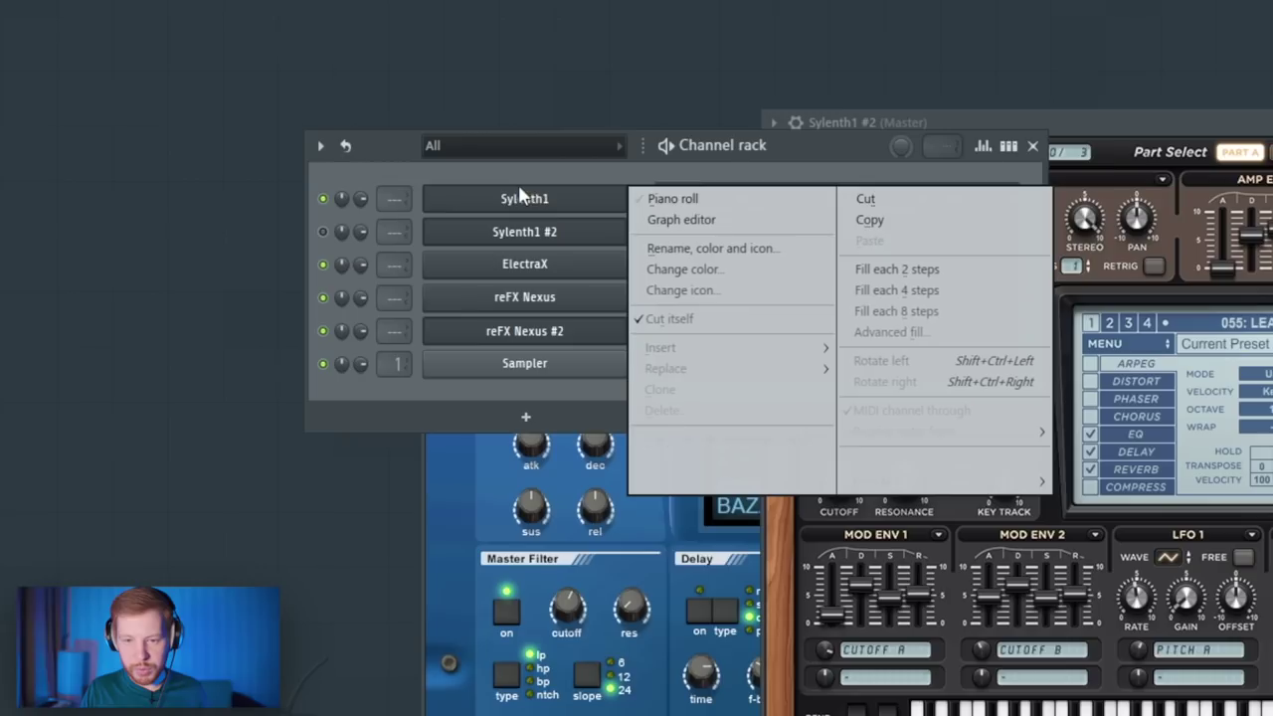
{"action": "mouse_move", "coordinate": [686, 347]}
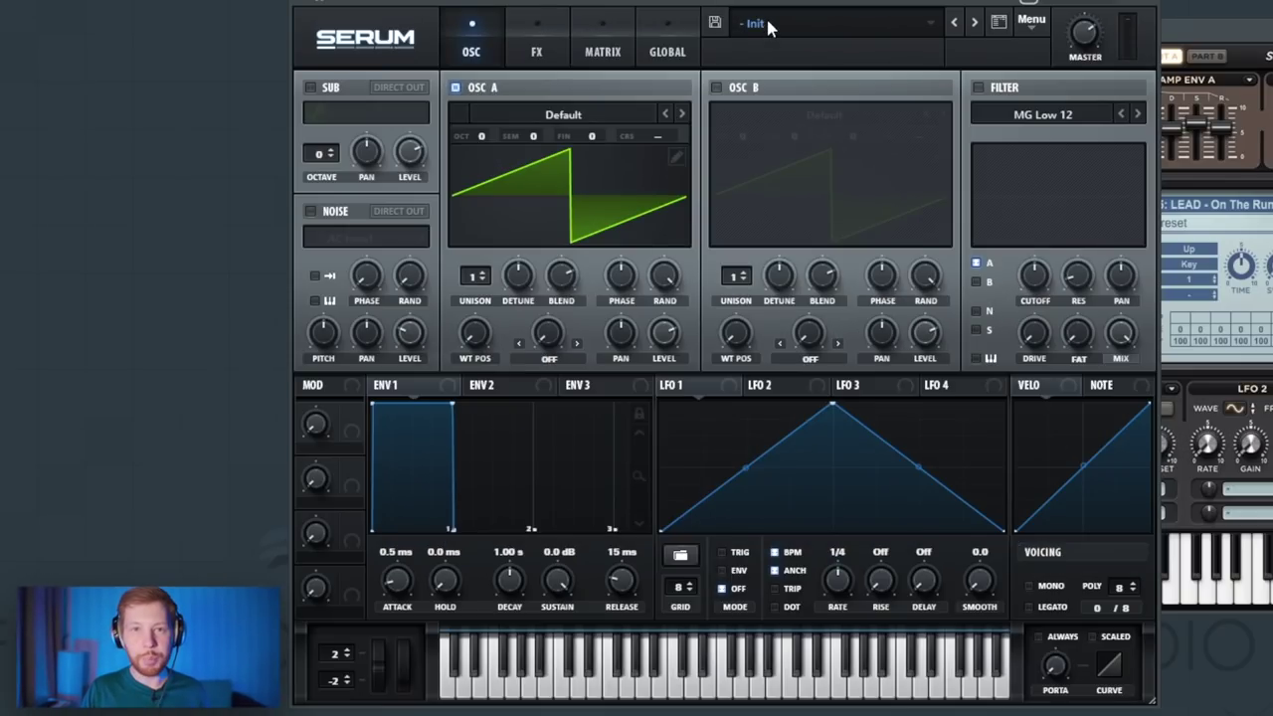
{"action": "left_click", "coordinate": [756, 24]}
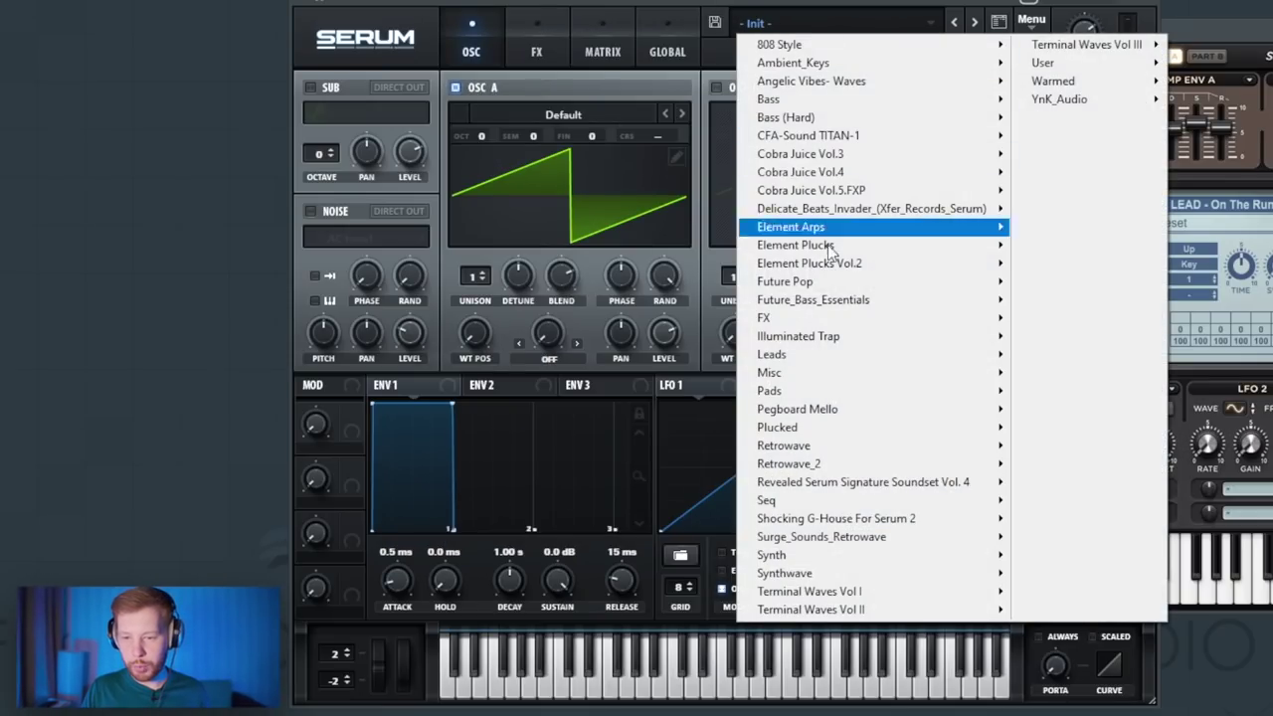
{"action": "mouse_move", "coordinate": [818, 432]}
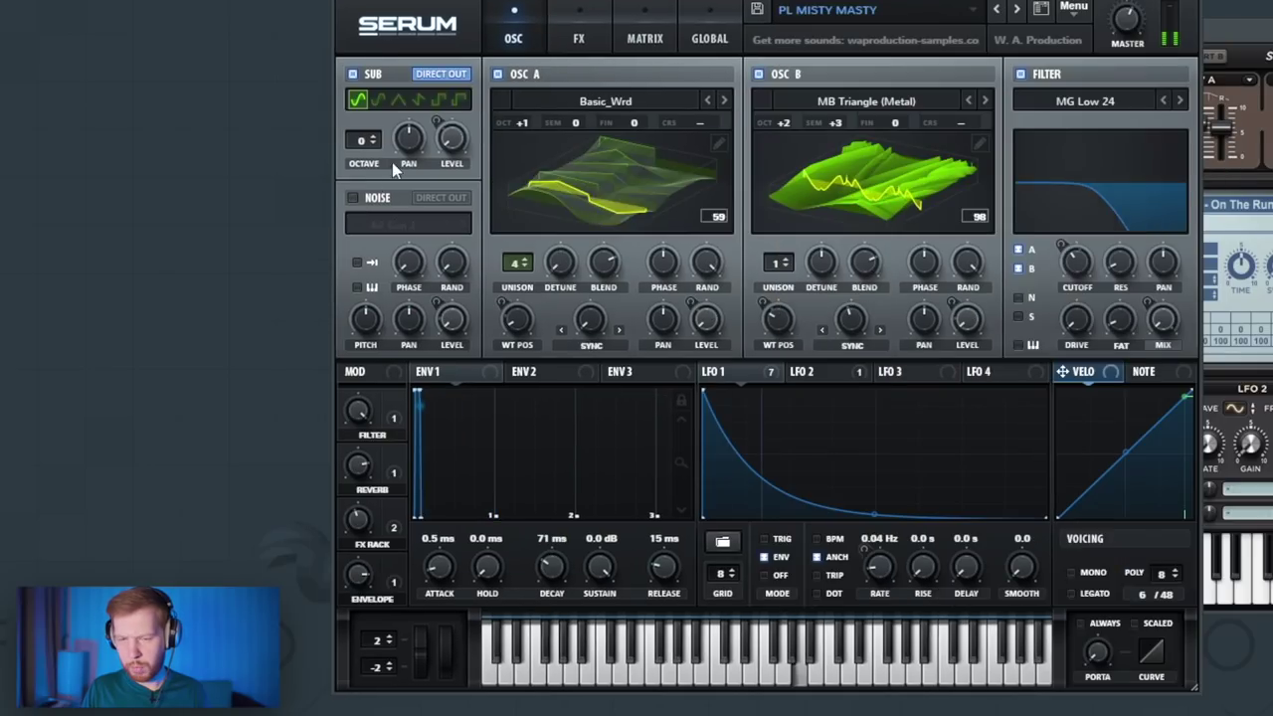
{"action": "left_click", "coordinate": [1017, 12]}
{"action": "left_click", "coordinate": [1037, 12]}
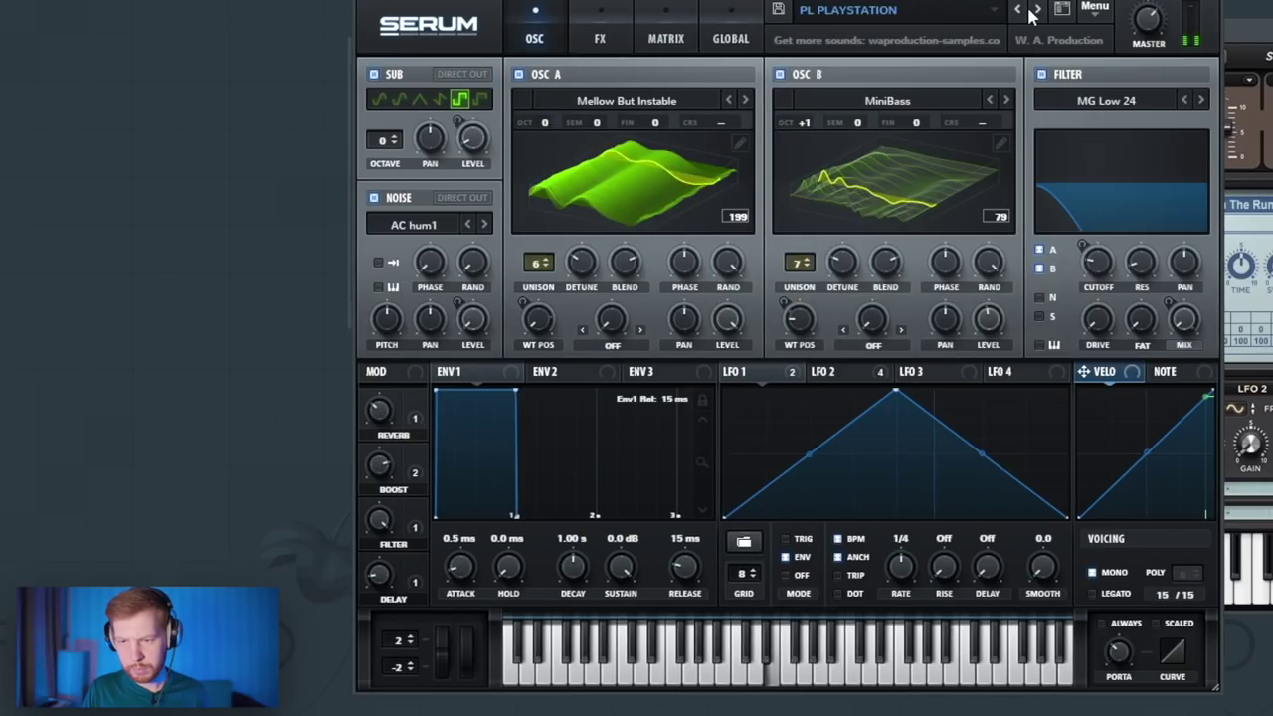
{"action": "left_click", "coordinate": [1016, 12]}
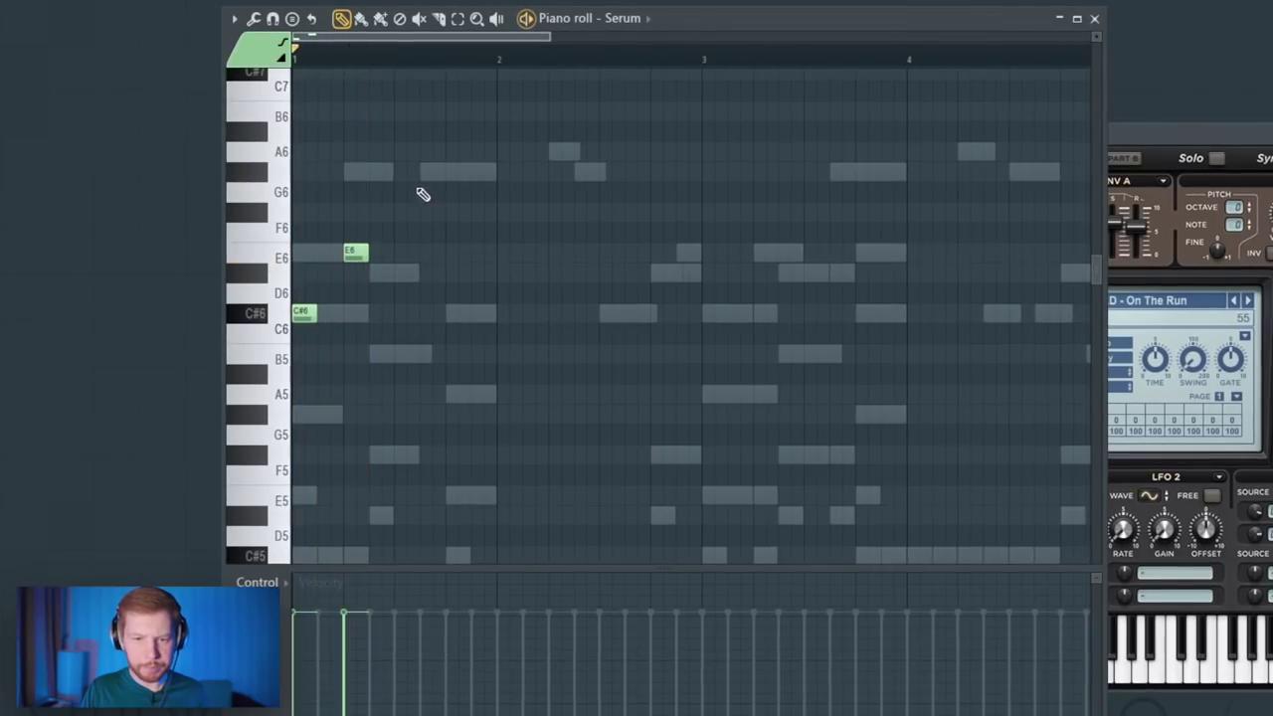
Write a short-note Serum arpeggio with C#6, E6, G#6, C#6 in bar 1 and B5, E6, G#6, D#6 in bar 2
{"action": "left_click_drag", "start_coordinate": [415, 154], "coordinate": [402, 171]}
{"action": "key", "text": "space"}
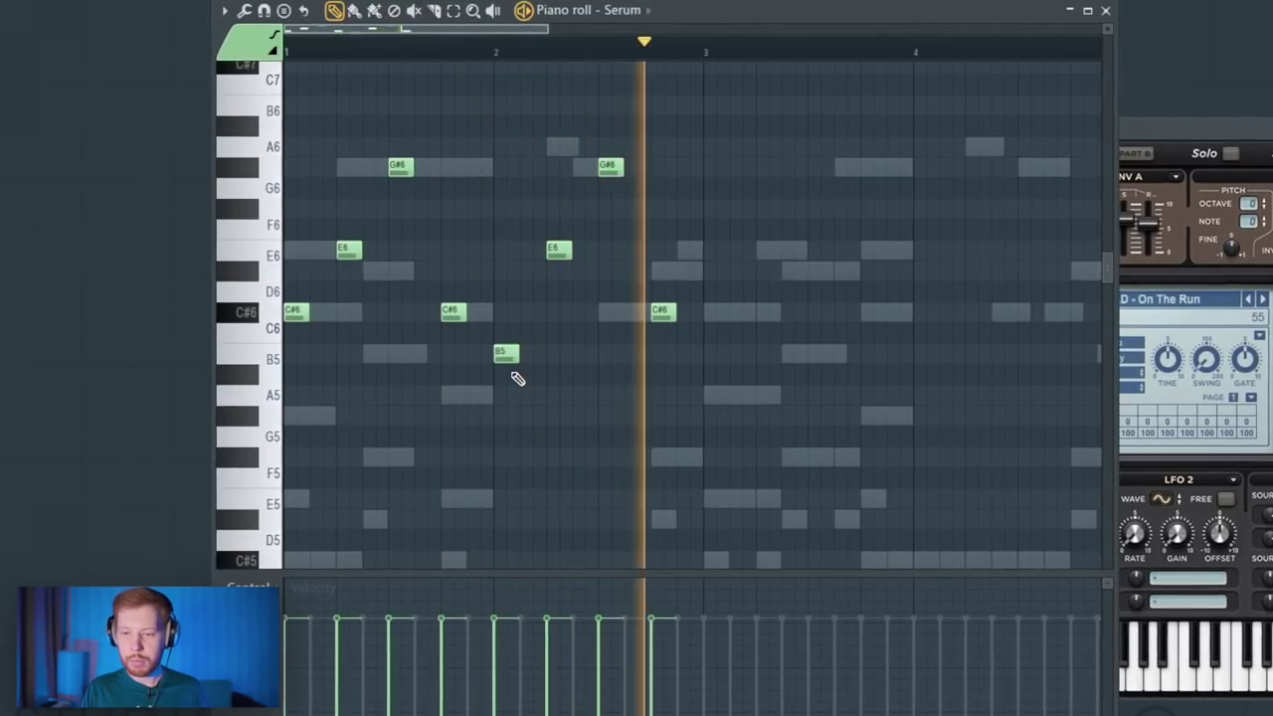
{"action": "left_click_drag", "start_coordinate": [702, 220], "coordinate": [676, 288]}
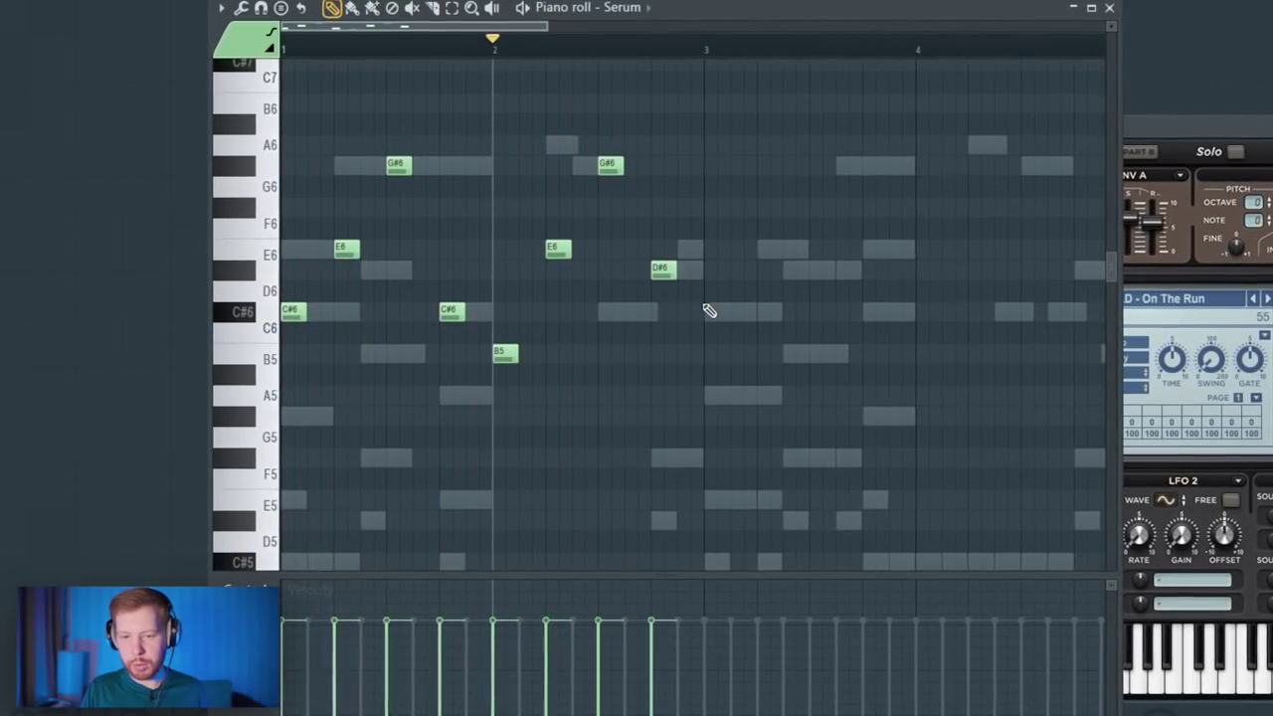
Continue the Serum arpeggio with C#6, E6, G#6, E6 in bar 3 and A6, E6, G#6, D#6 in bar 4
{"action": "key", "text": "space"}
{"action": "key", "text": "space"}
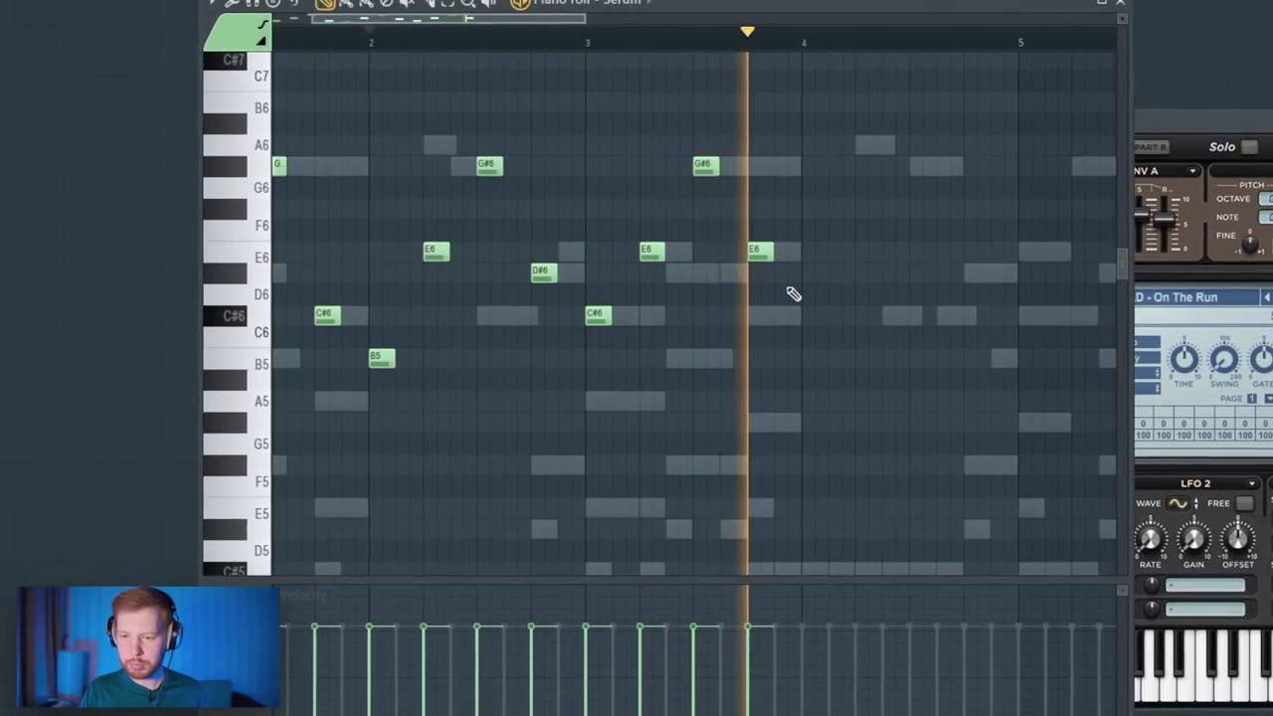
{"action": "key", "text": "space"}
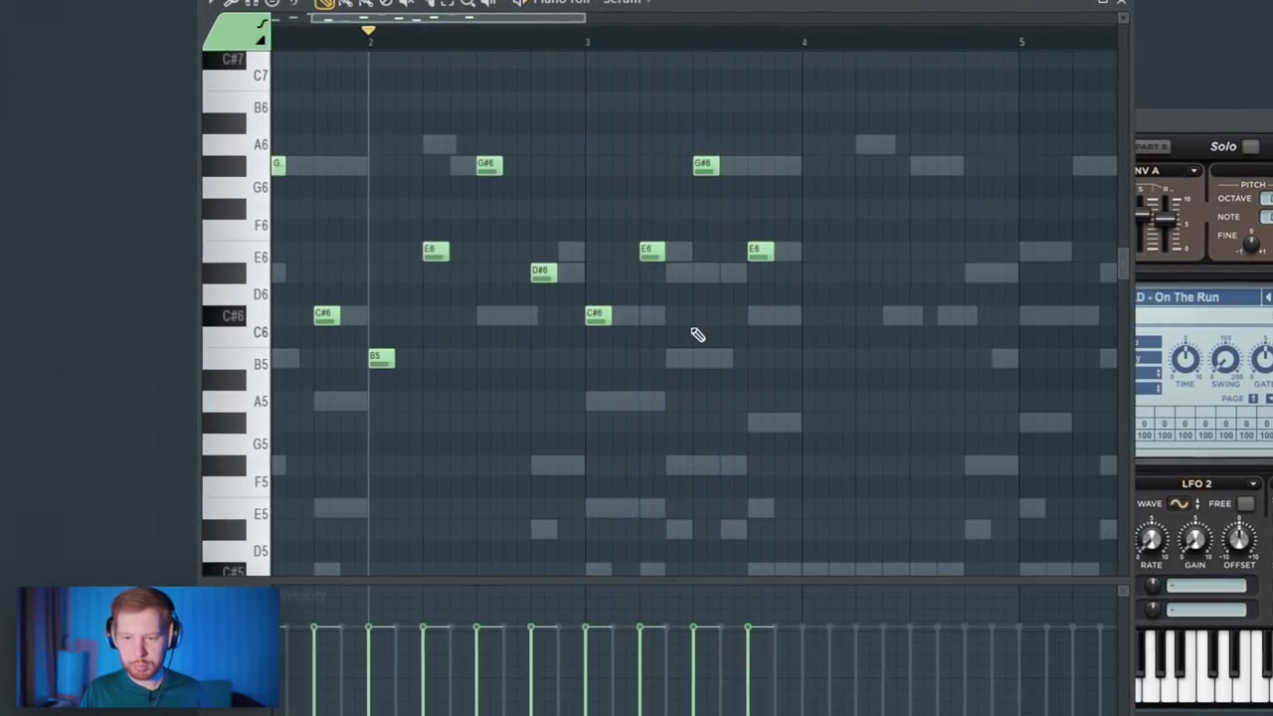
{"action": "key", "text": "space"}
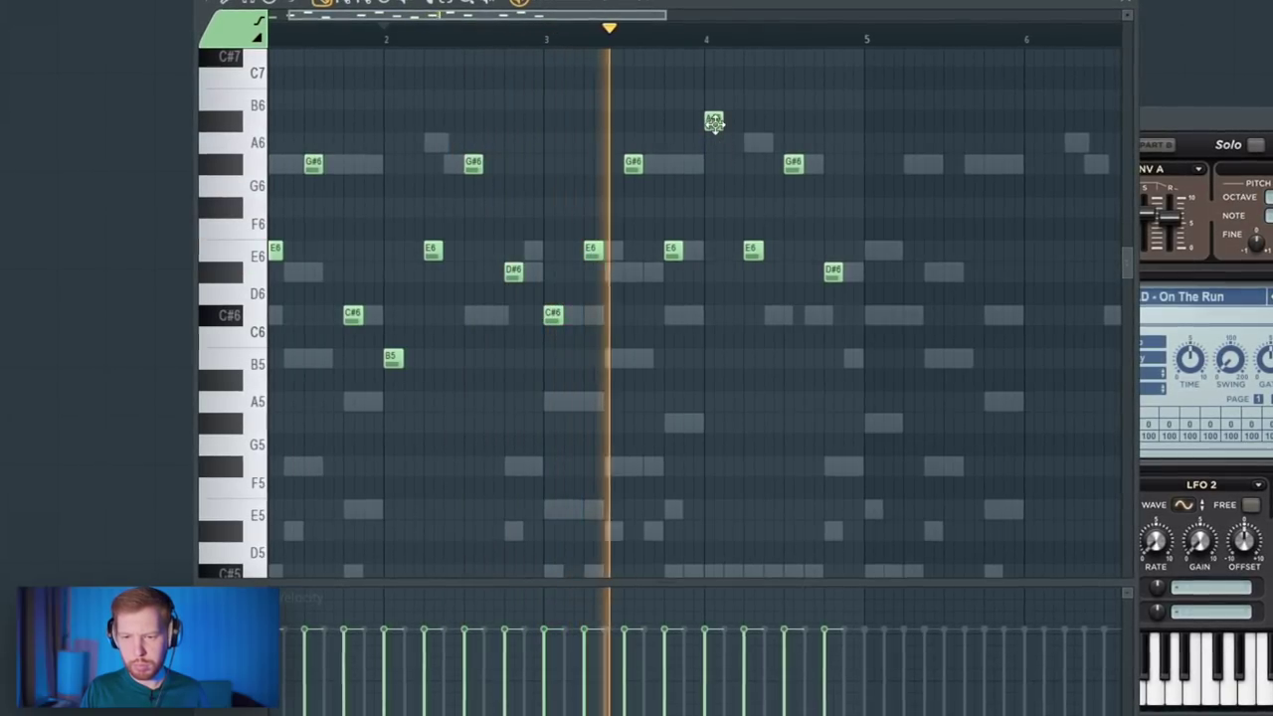
{"action": "left_click_drag", "start_coordinate": [714, 121], "coordinate": [713, 139]}
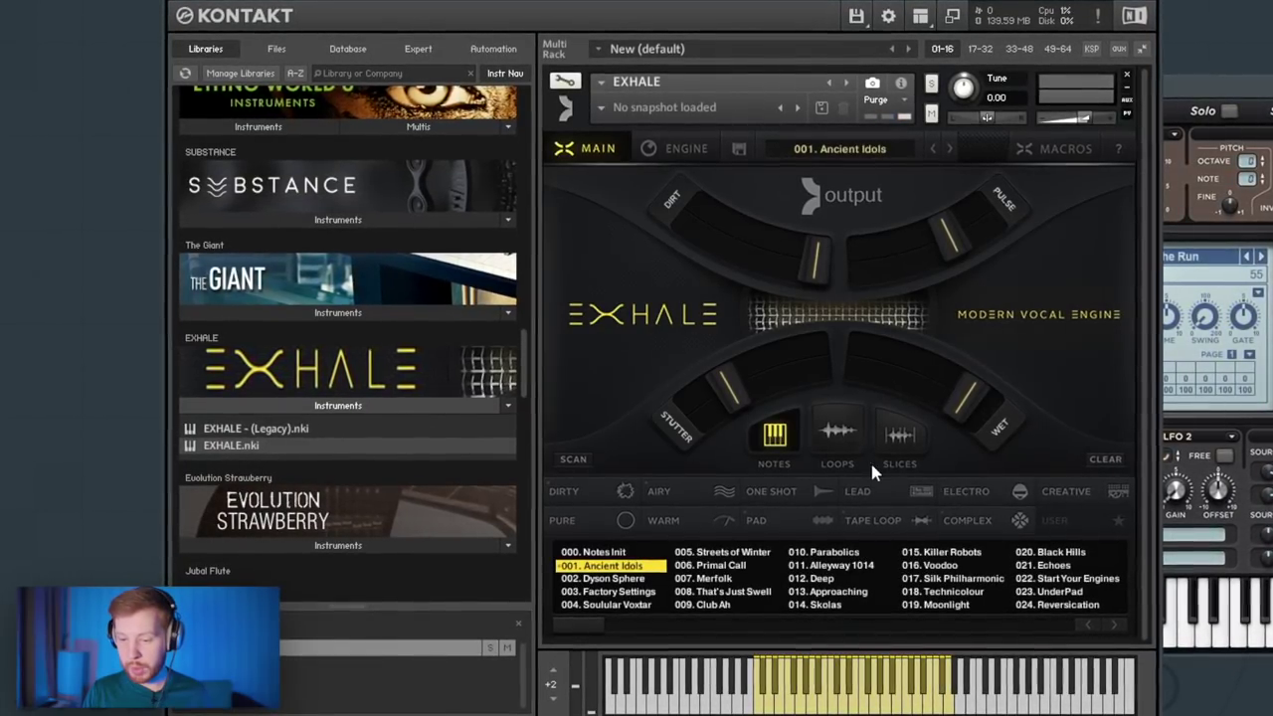
Switch EXHALE to Loops in the key of C#m and select the 003. Cycles preset
{"action": "left_click", "coordinate": [837, 431]}
{"action": "left_click", "coordinate": [913, 388]}
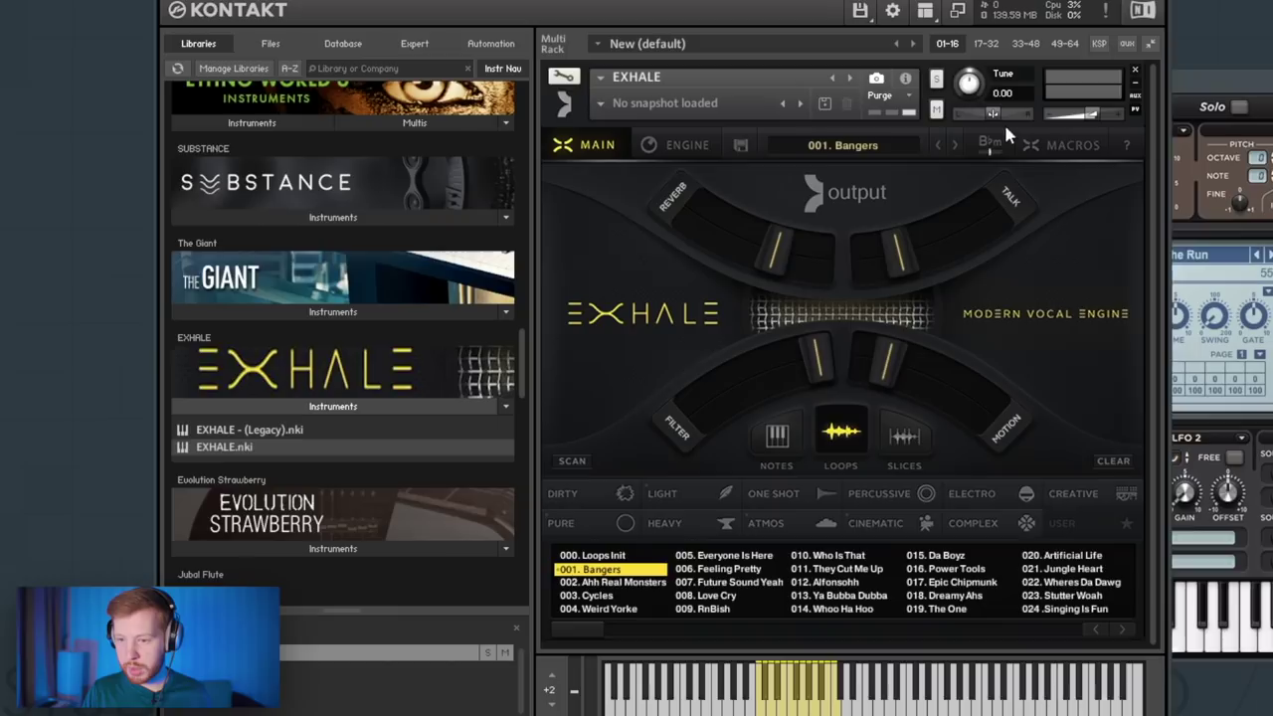
{"action": "left_click", "coordinate": [997, 143]}
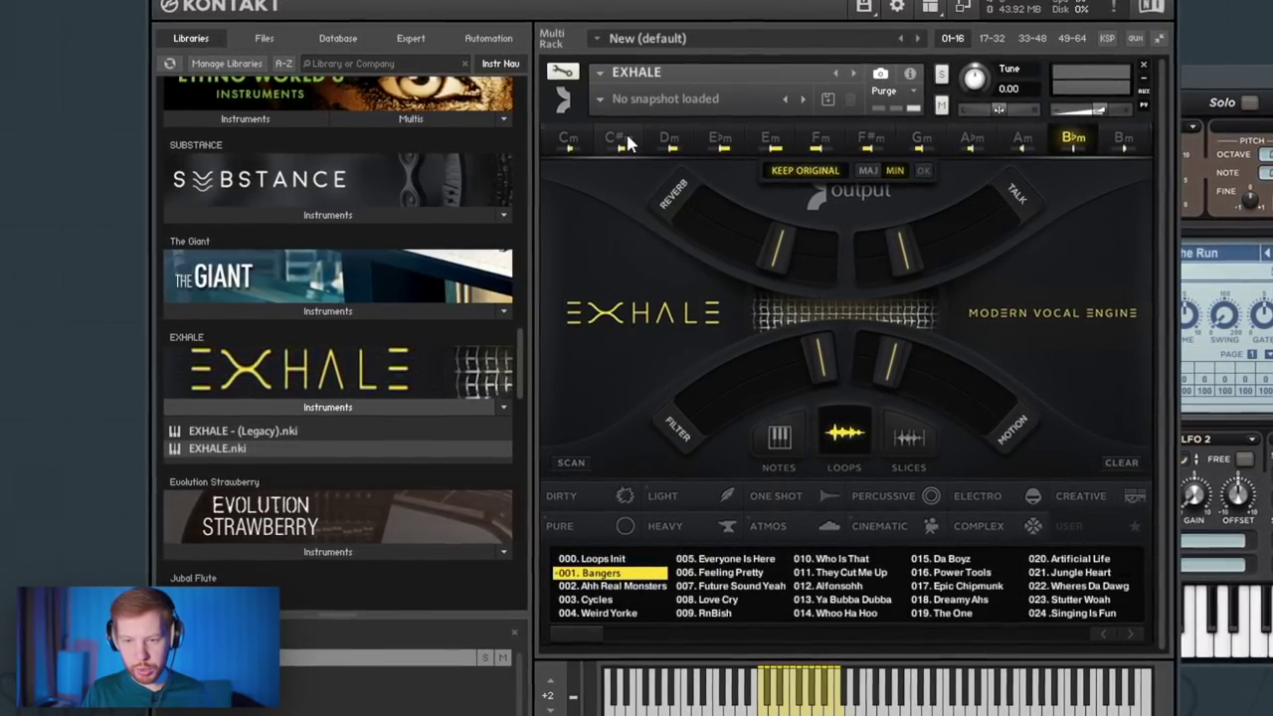
{"action": "left_click", "coordinate": [621, 139]}
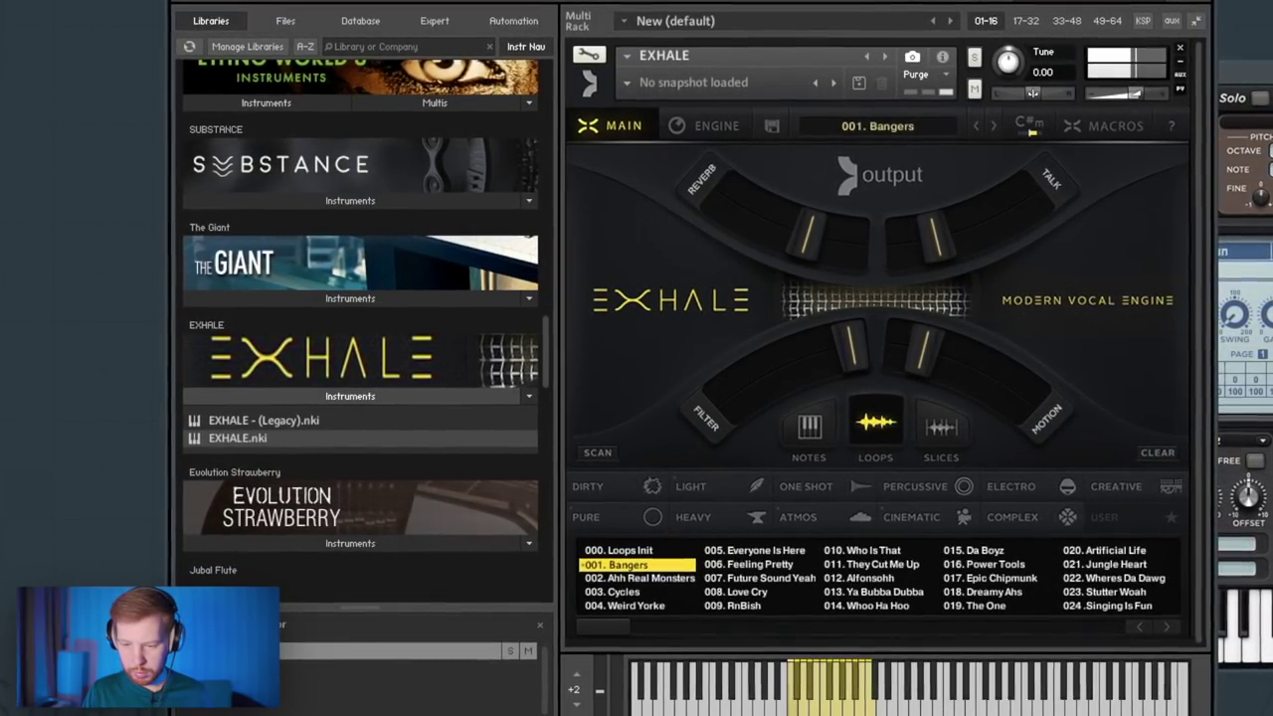
{"action": "left_click", "coordinate": [614, 591]}
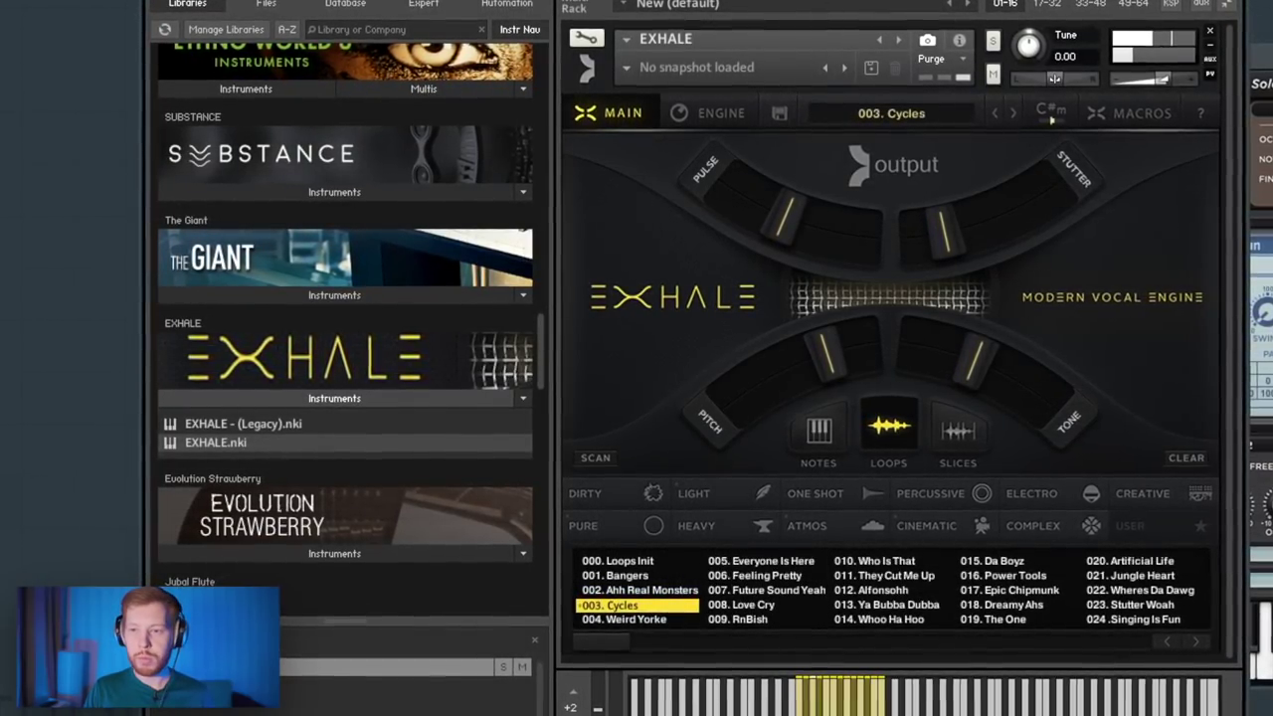
Place vocal loop notes for the Cycles preset in the Kontakt piano roll and check them in playback
{"action": "key", "text": "F6"}
{"action": "left_click", "coordinate": [709, 84]}
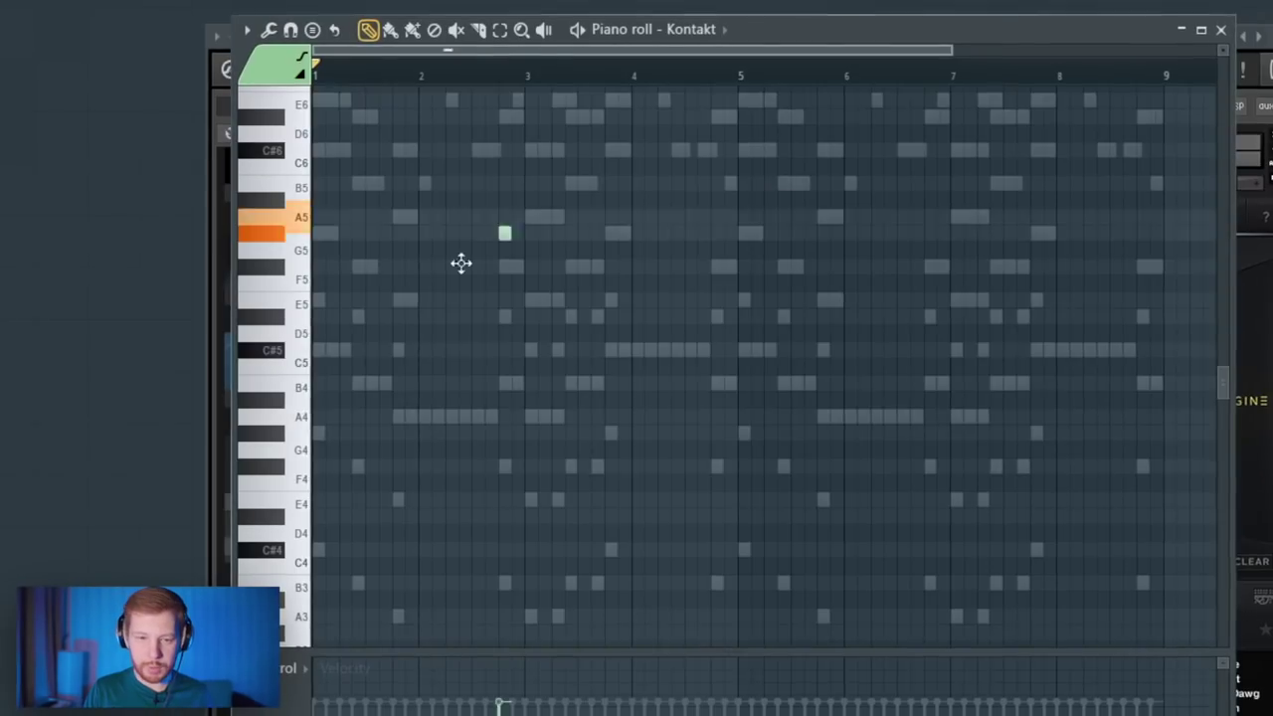
{"action": "key", "text": "space"}
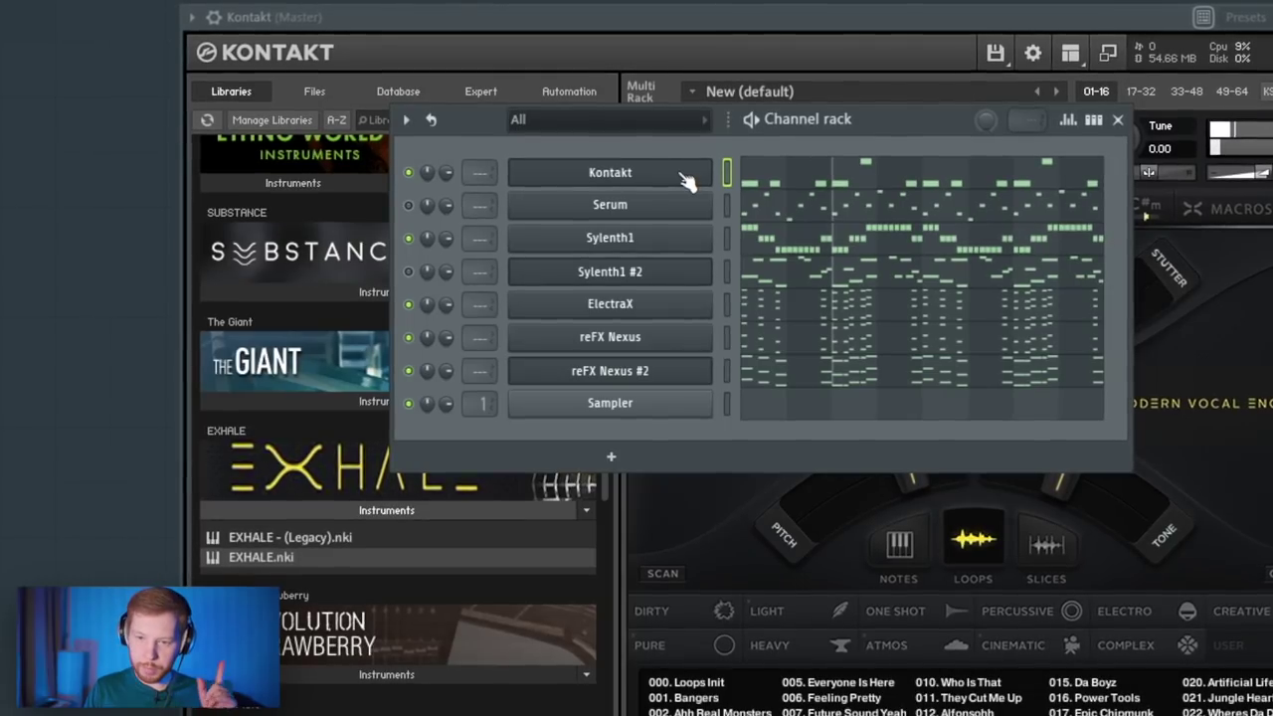
Clone the Kontakt channel and load EXHALE's 008. Love Cry loop preset in the copy
{"action": "right_click", "coordinate": [686, 180]}
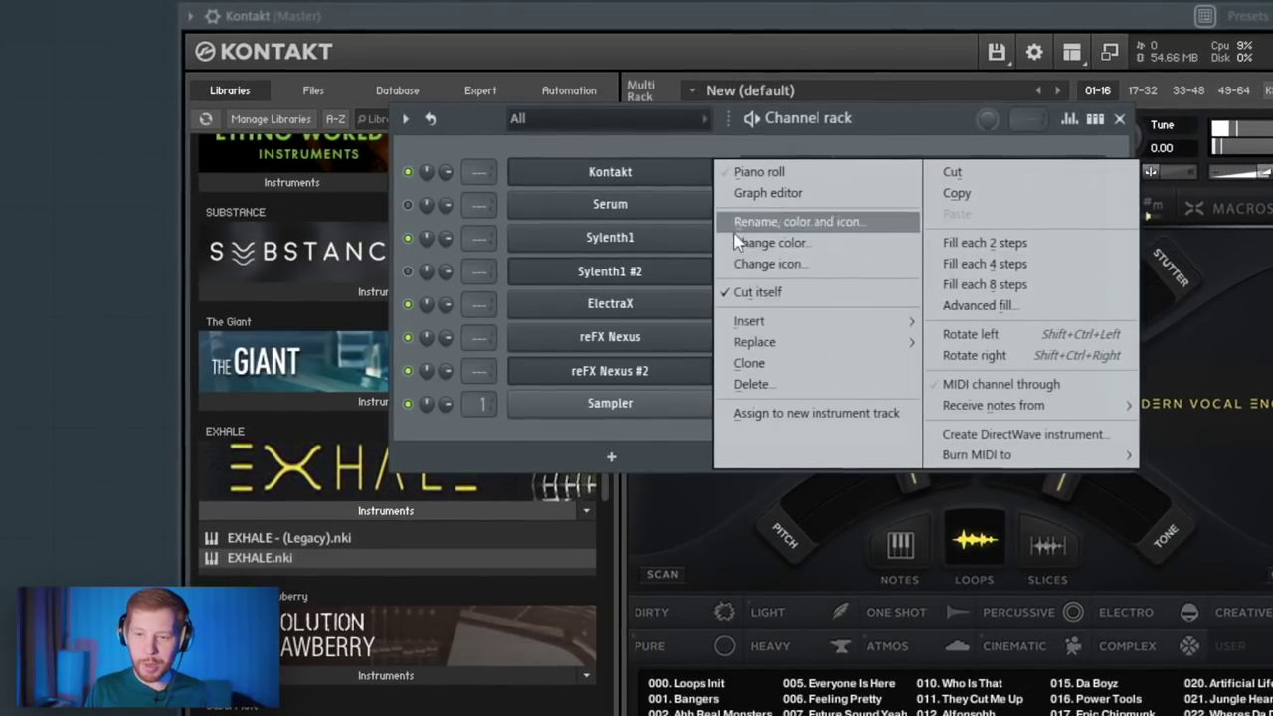
{"action": "left_click", "coordinate": [774, 364]}
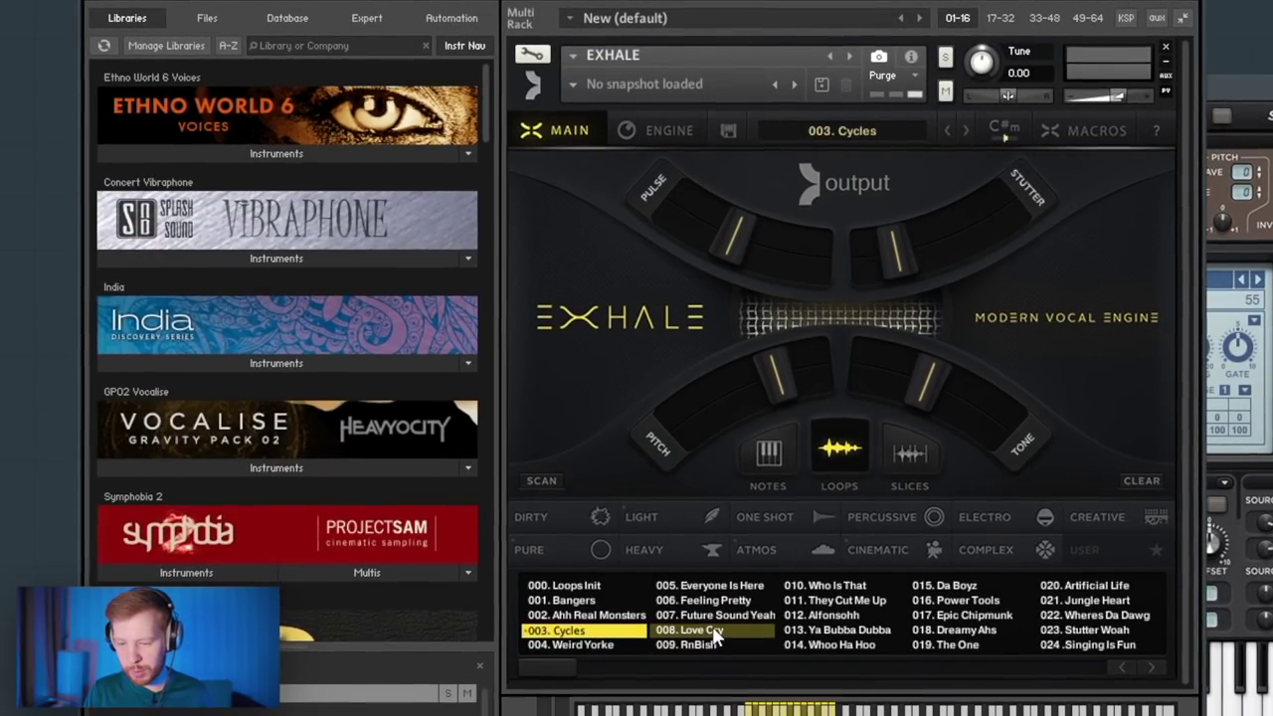
{"action": "left_click", "coordinate": [712, 630]}
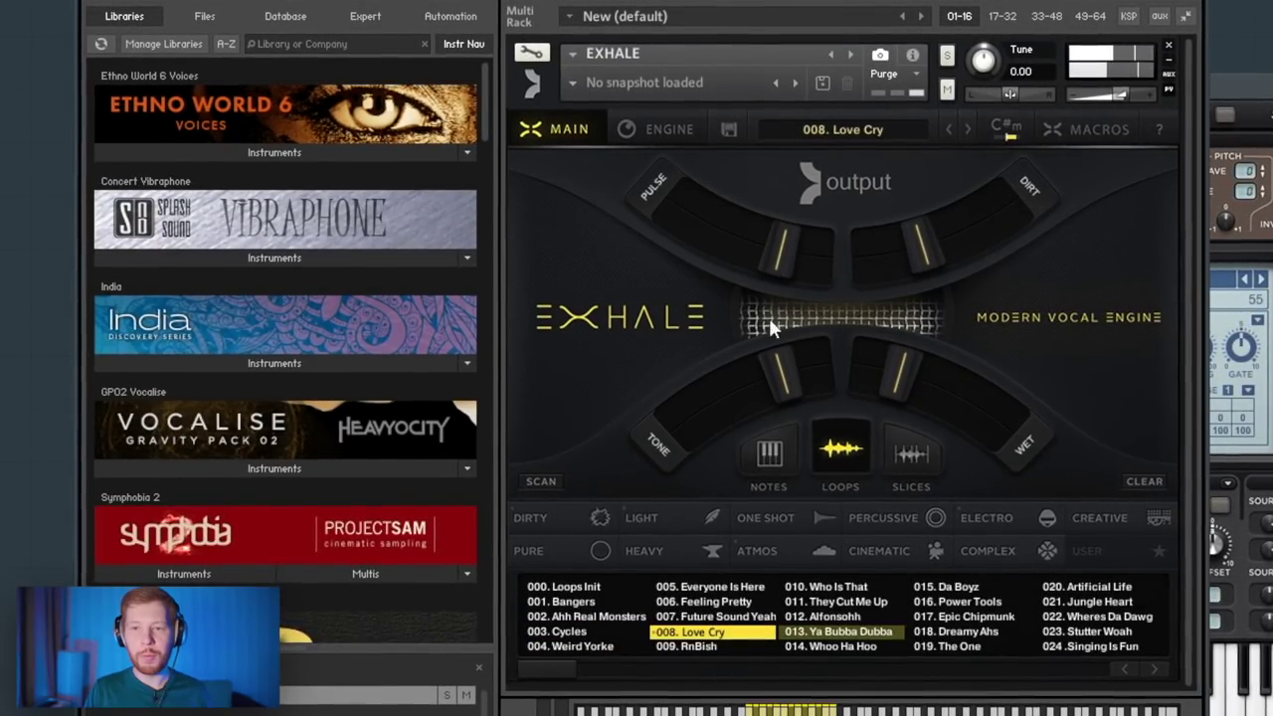
Place a G#4 note at the start of bar 1 in the Kontakt #2 piano roll
{"action": "key", "text": "F6"}
{"action": "key", "text": "F7"}
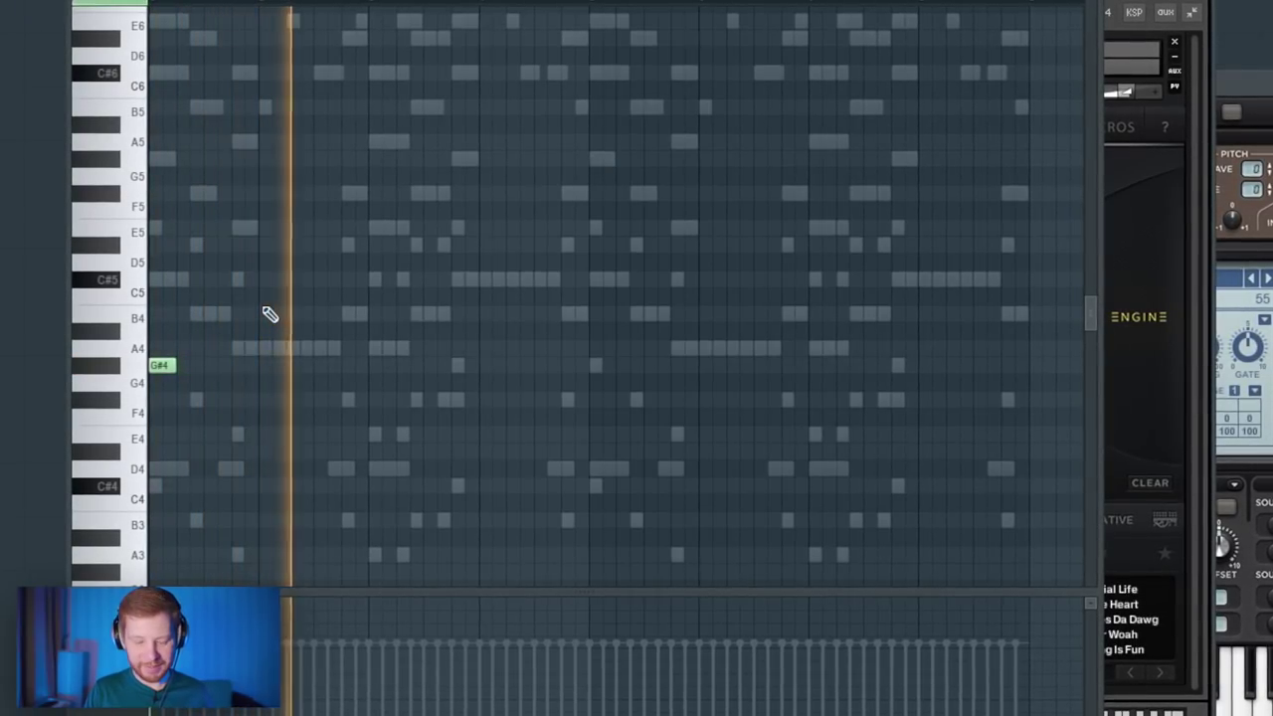
{"action": "key", "text": "space"}
Add two short D4 vocal notes in bar 2 of Kontakt #2 and play the result
{"action": "scroll", "coordinate": [312, 490], "scroll_direction": "up", "scroll_amount": 4}
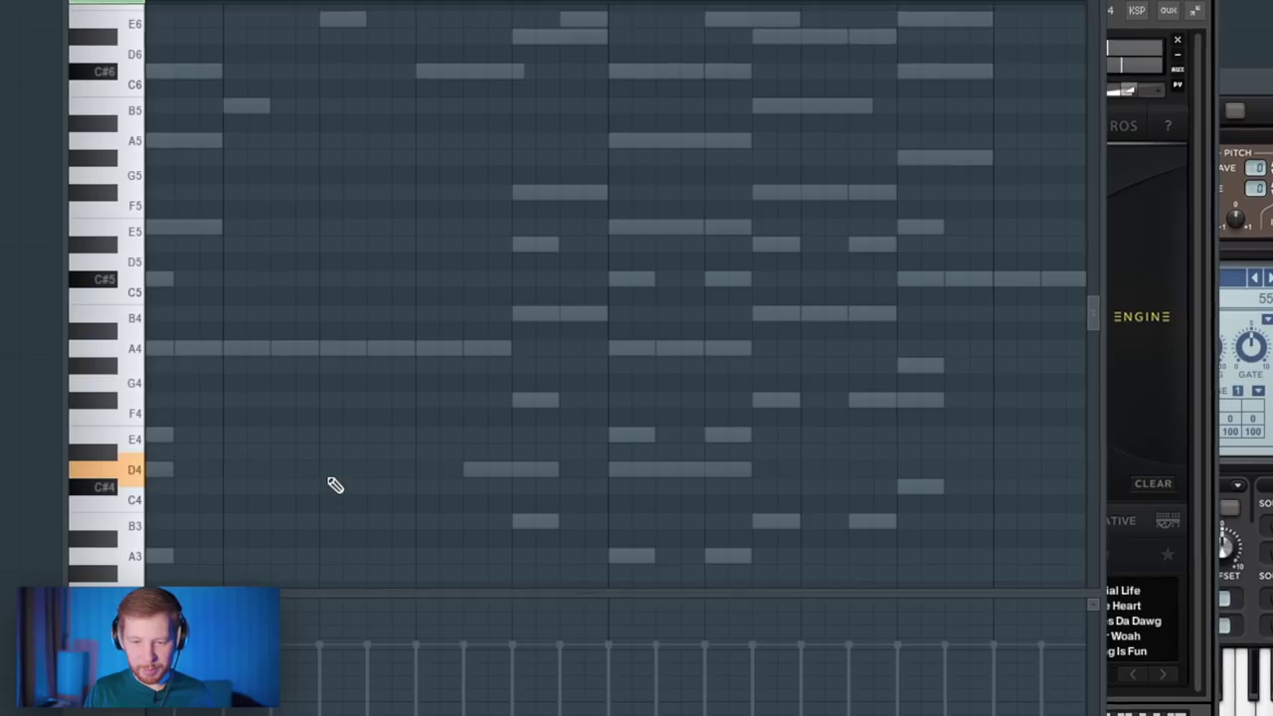
{"action": "left_click", "coordinate": [372, 474]}
{"action": "left_click_drag", "start_coordinate": [408, 428], "coordinate": [347, 474]}
{"action": "right_click", "coordinate": [356, 393], "text": "ctrl"}
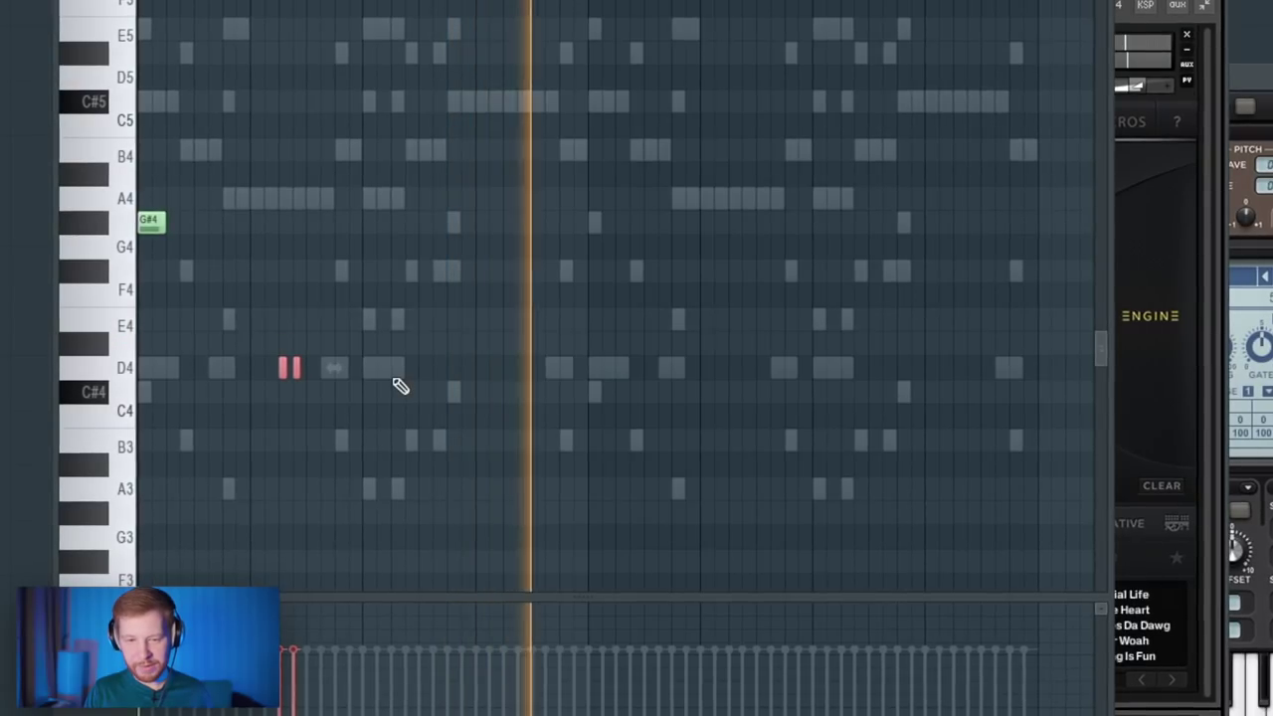
{"action": "key", "text": "space"}
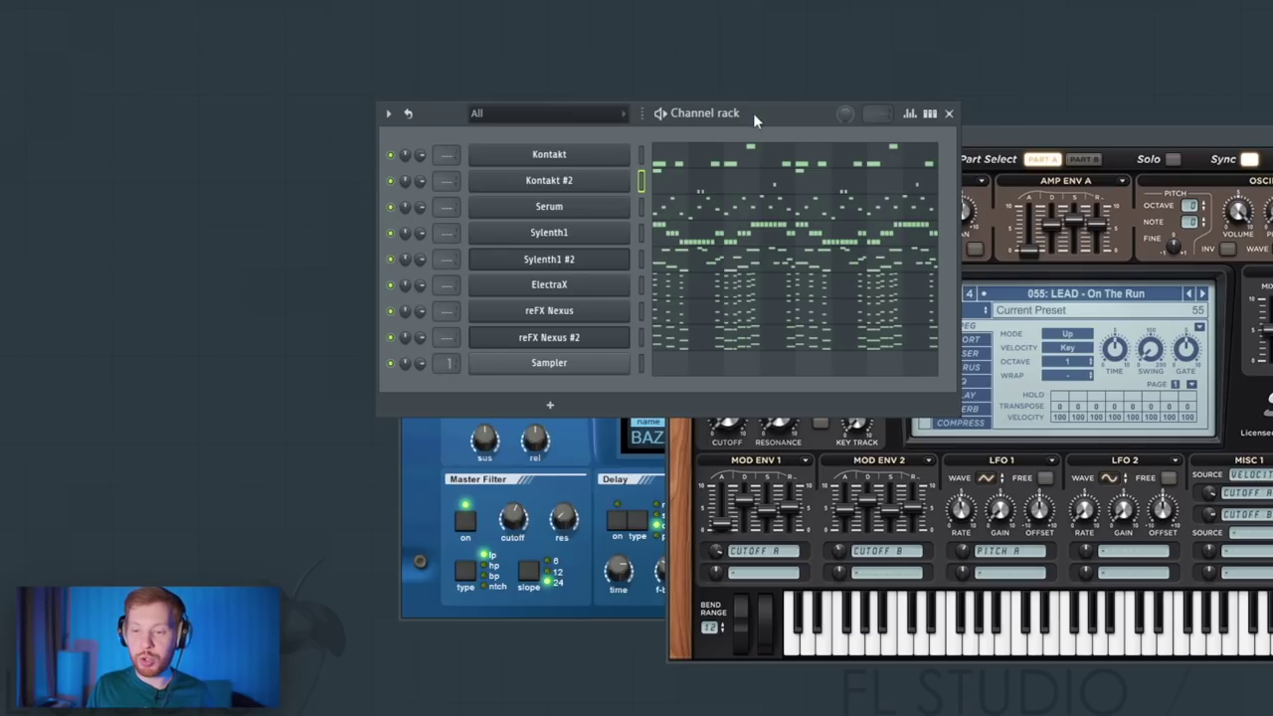
Play back the full layered pattern with all channels enabled
{"action": "key", "text": "space"}
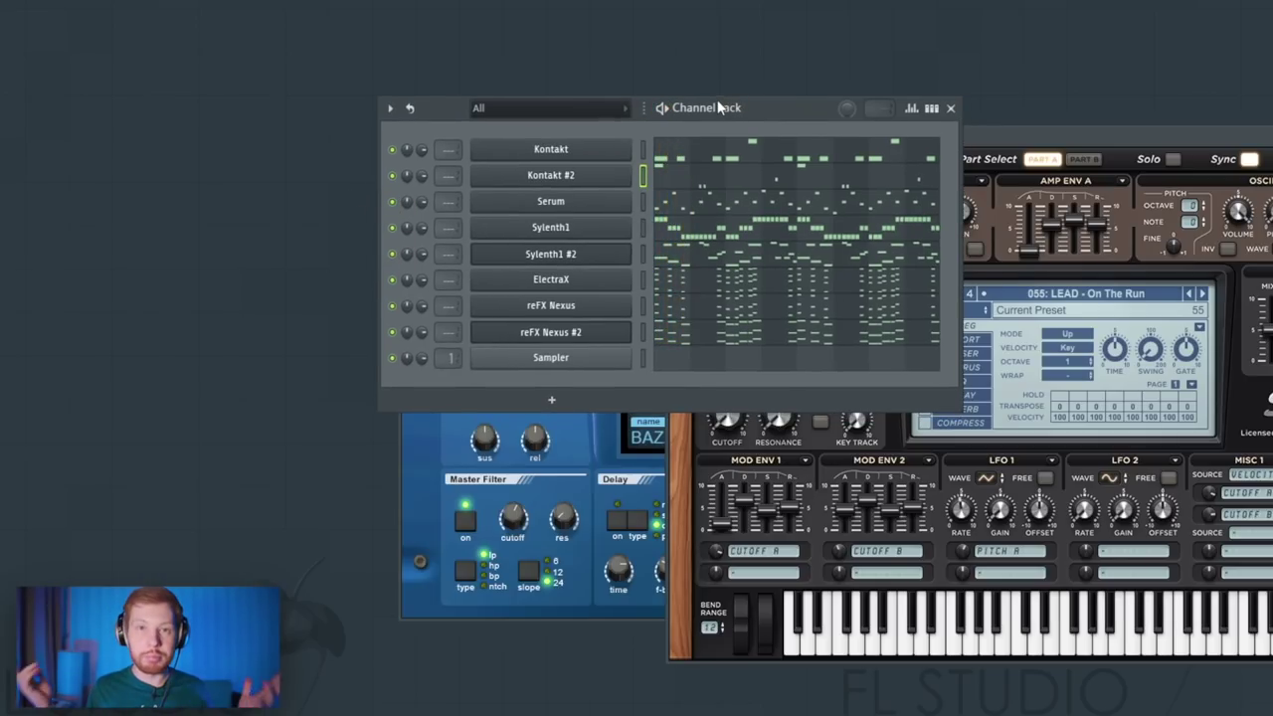
{"action": "left_click", "coordinate": [951, 108]}
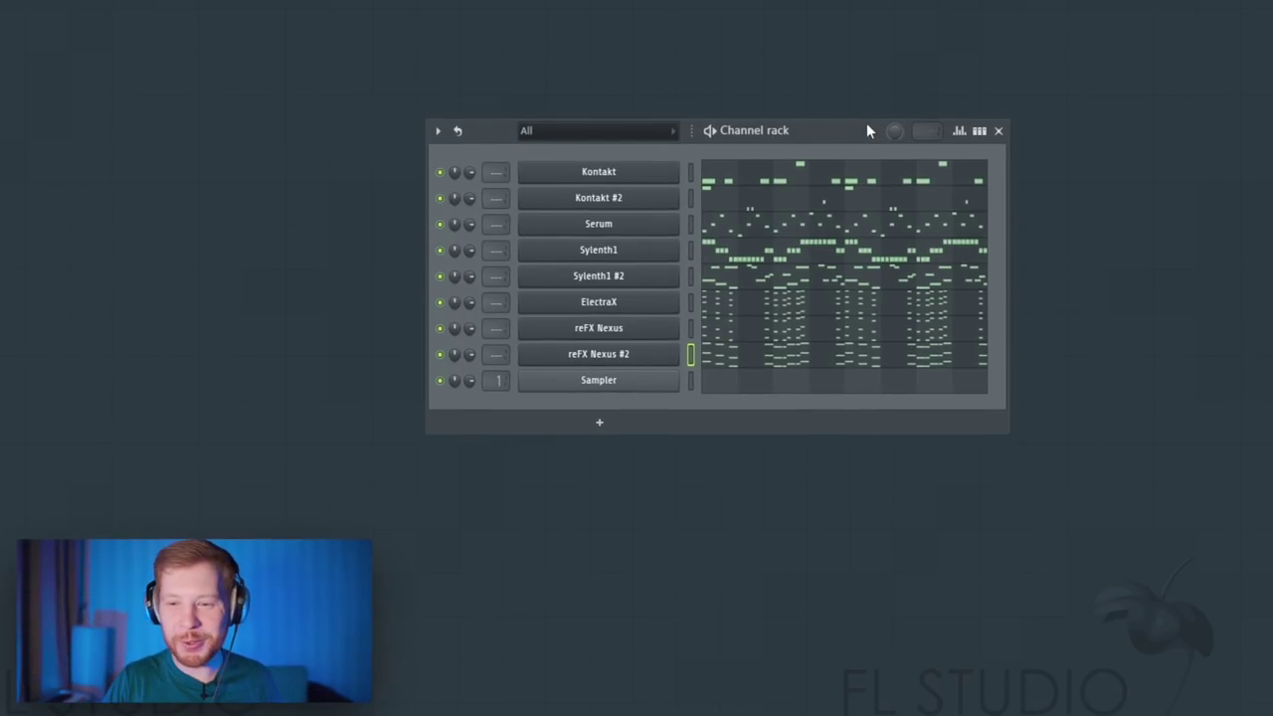
{"action": "key", "text": "space"}
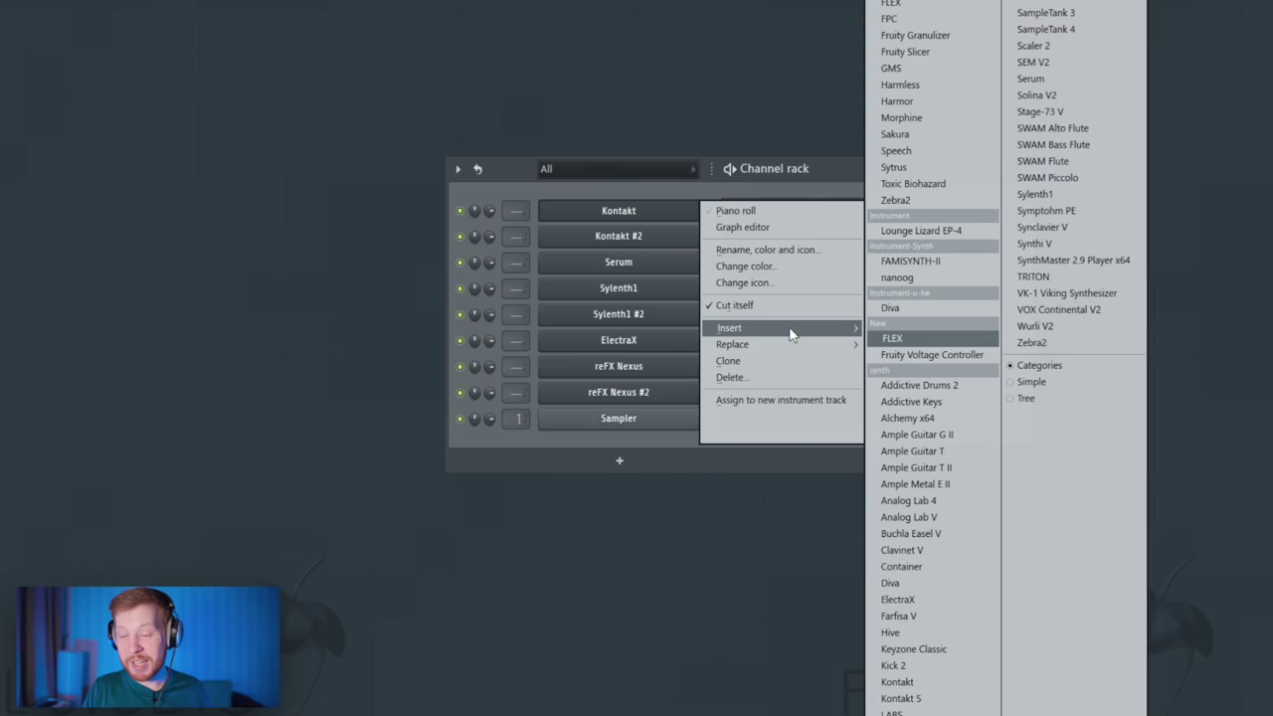
Insert a second ElectraX instrument into the channel rack
{"action": "left_click", "coordinate": [510, 179]}
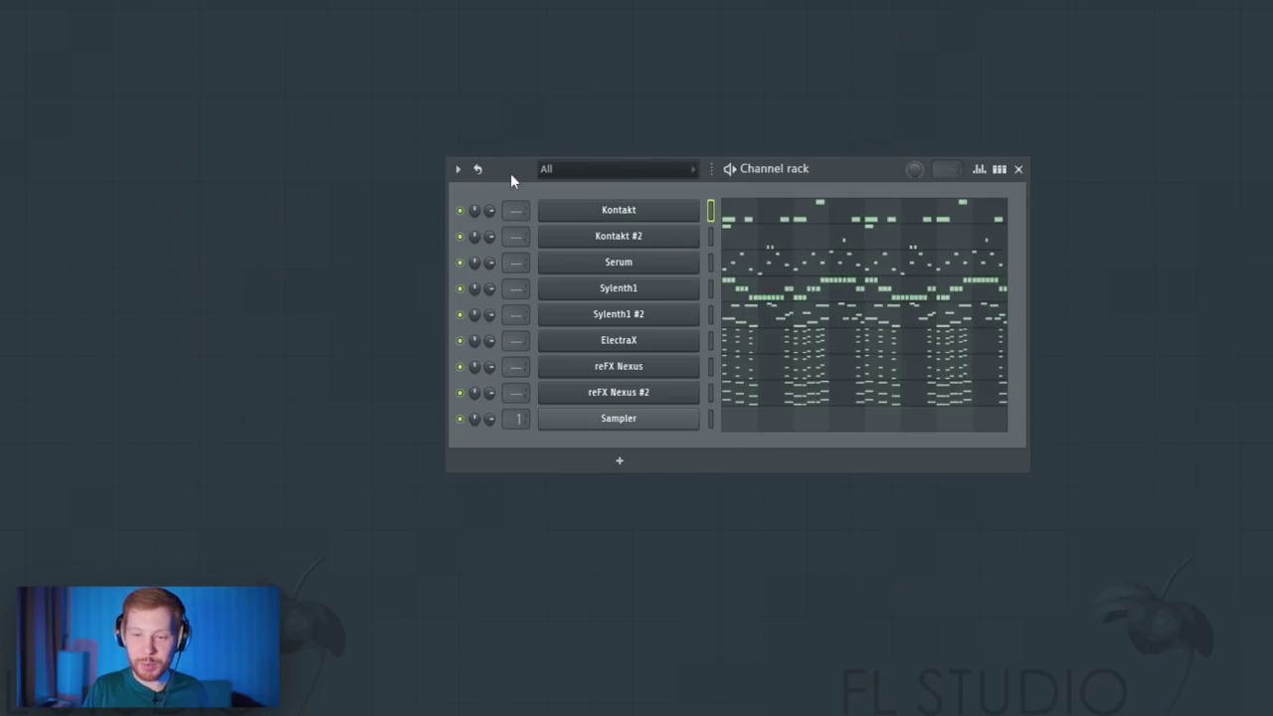
{"action": "right_click", "coordinate": [638, 209]}
{"action": "mouse_move", "coordinate": [736, 333]}
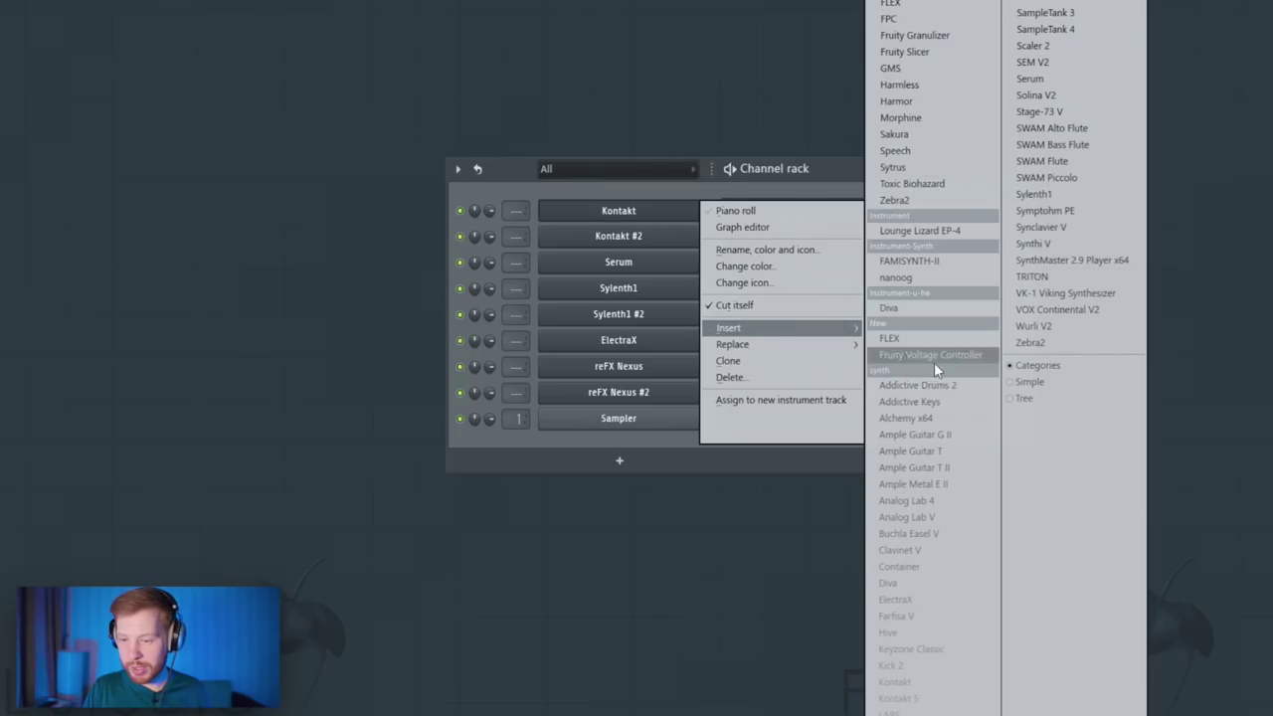
{"action": "left_click", "coordinate": [934, 363]}
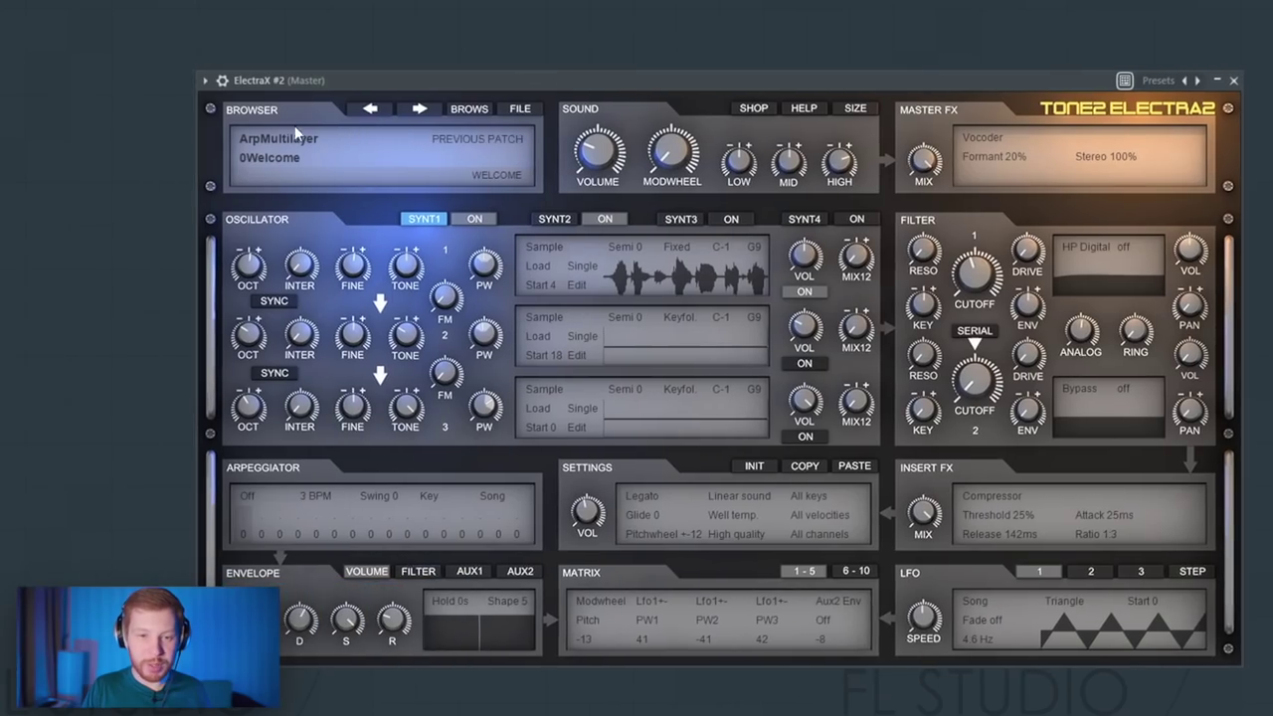
Load the TopSounds - Drip Szn bank in ElectraX #2 and step to the ARP Big Balls patch
{"action": "left_click", "coordinate": [350, 139]}
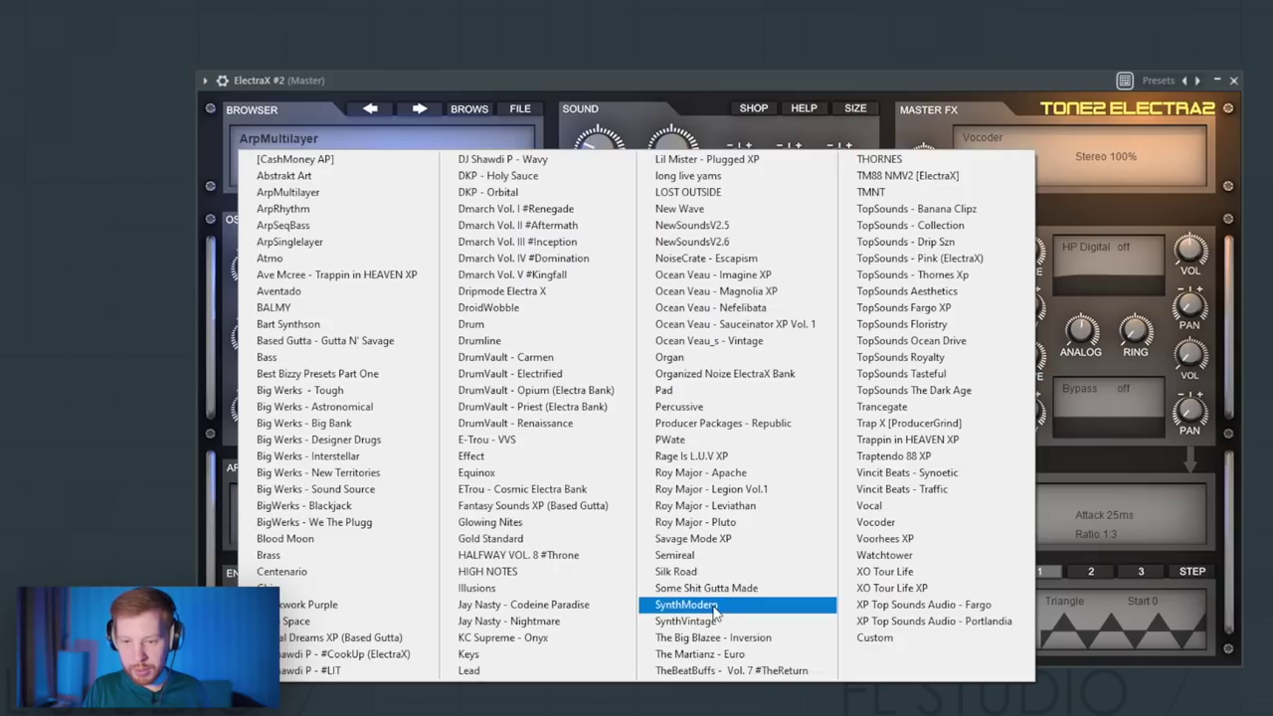
{"action": "left_click", "coordinate": [914, 247]}
{"action": "left_click_drag", "start_coordinate": [527, 71], "coordinate": [556, 76]}
{"action": "left_click", "coordinate": [557, 102]}
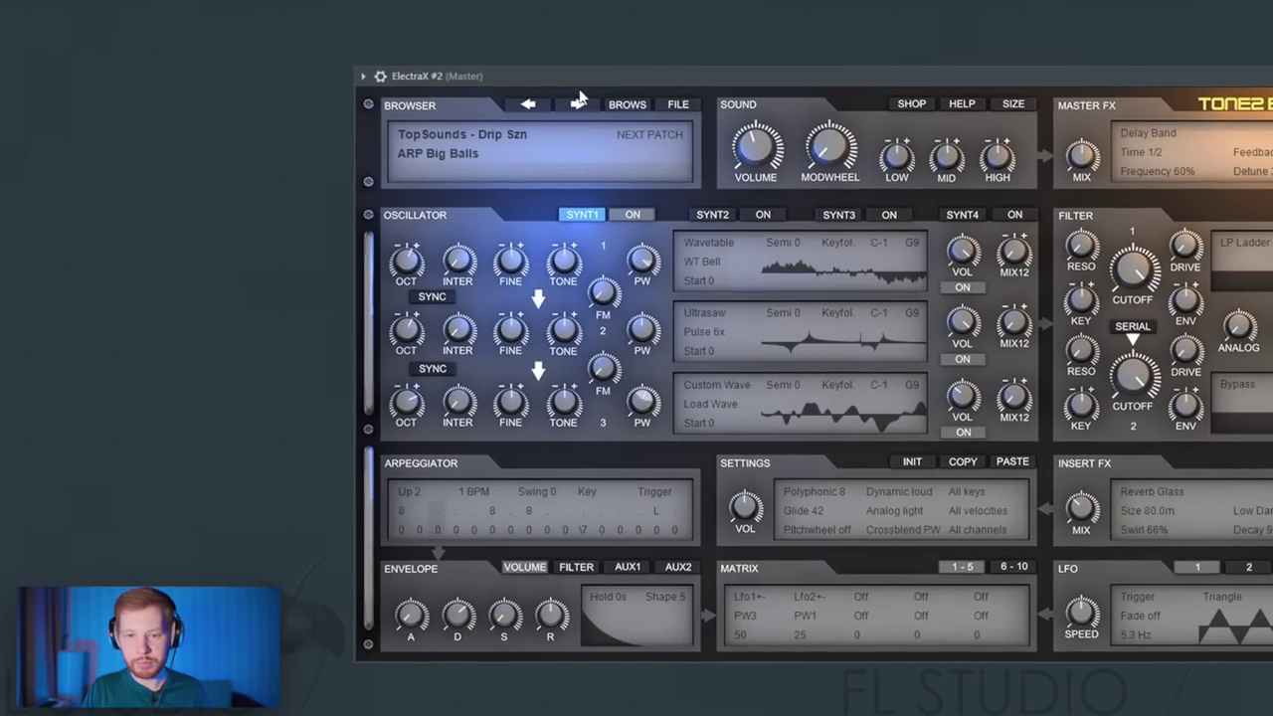
Step through the TopSounds - Drip Szn bank in ElectraX #2 to the ARP Khalid patch
{"action": "left_click", "coordinate": [579, 102]}
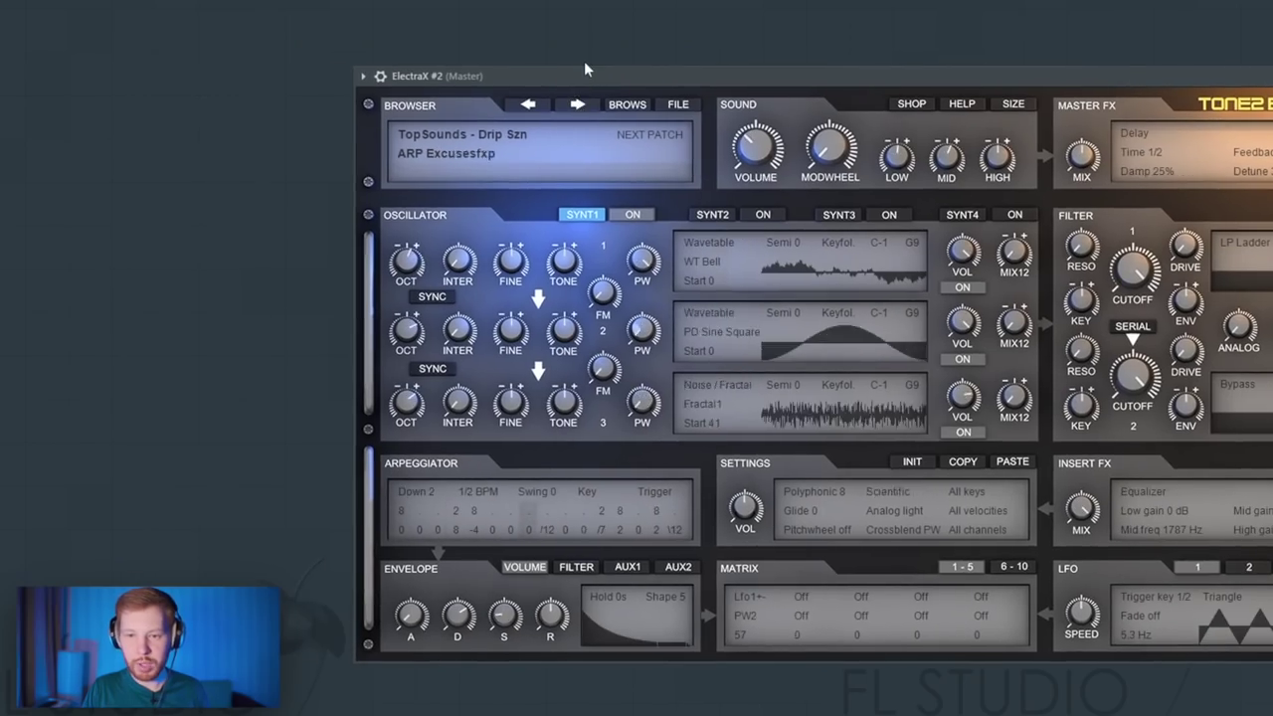
{"action": "left_click", "coordinate": [584, 61]}
{"action": "left_click_drag", "start_coordinate": [560, 77], "coordinate": [533, 54]}
{"action": "left_click", "coordinate": [544, 91]}
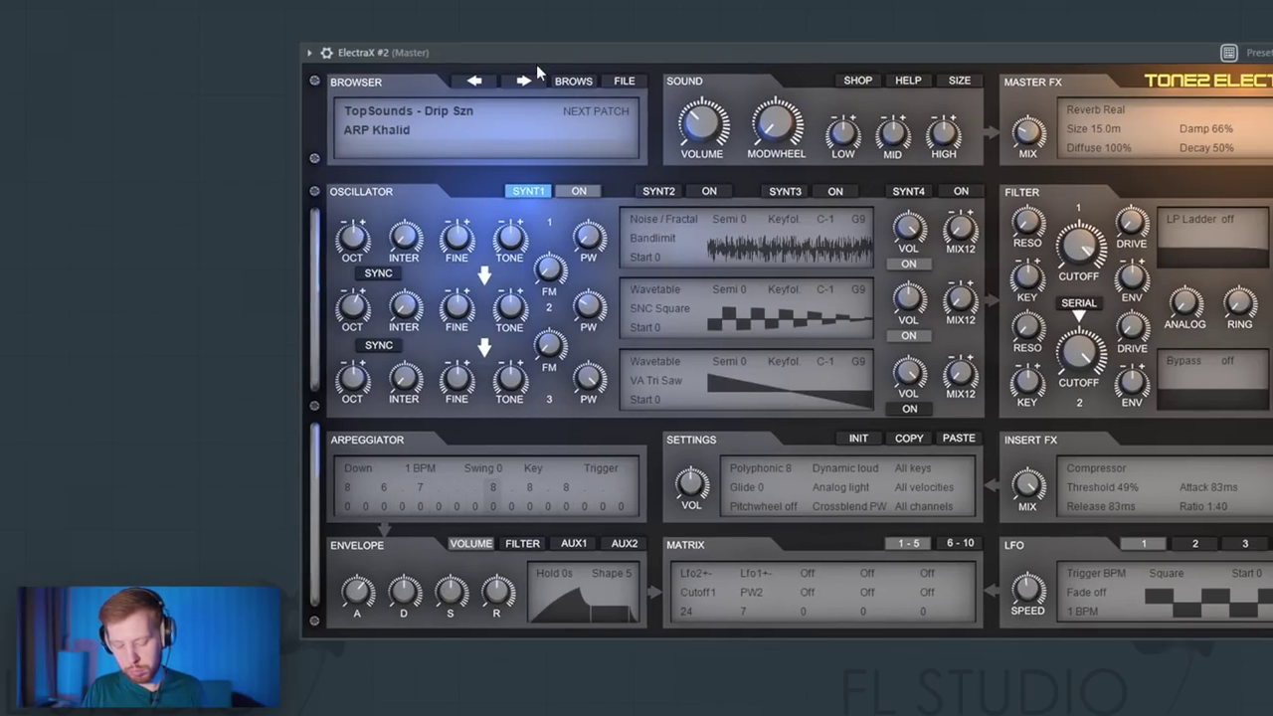
Put the chord progression into ElectraX #2 in the next pattern and open it in the piano roll
{"action": "key", "text": "F6"}
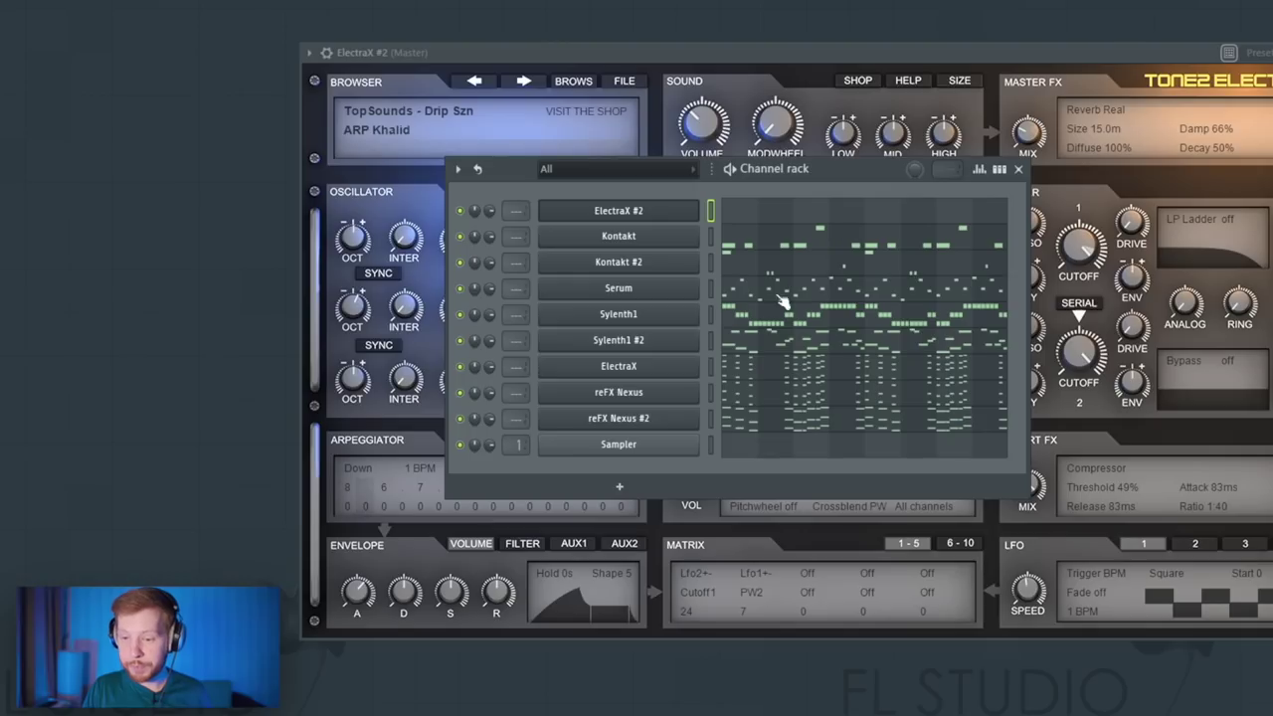
{"action": "key", "text": "KP_Add"}
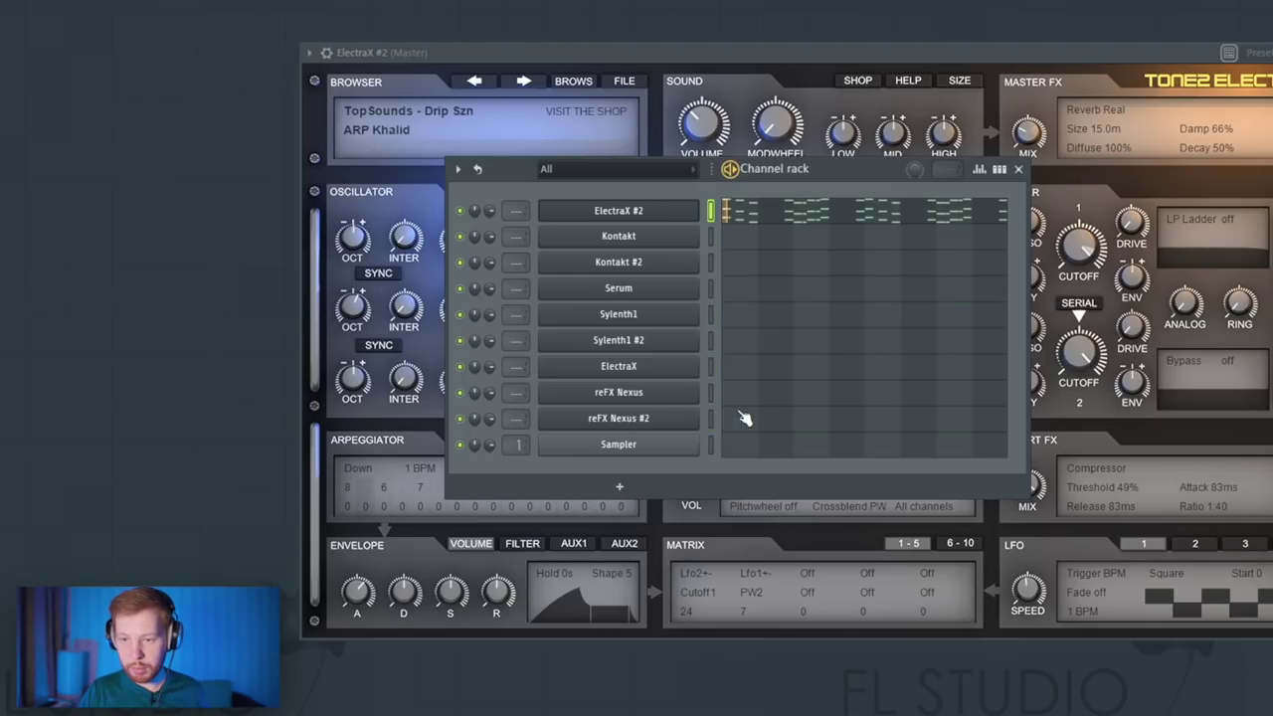
{"action": "left_click", "coordinate": [789, 212]}
Extend every ElectraX #2 note to the next one and transpose all notes up an octave
{"action": "key", "text": "ctrl+l"}
{"action": "key", "text": "space"}
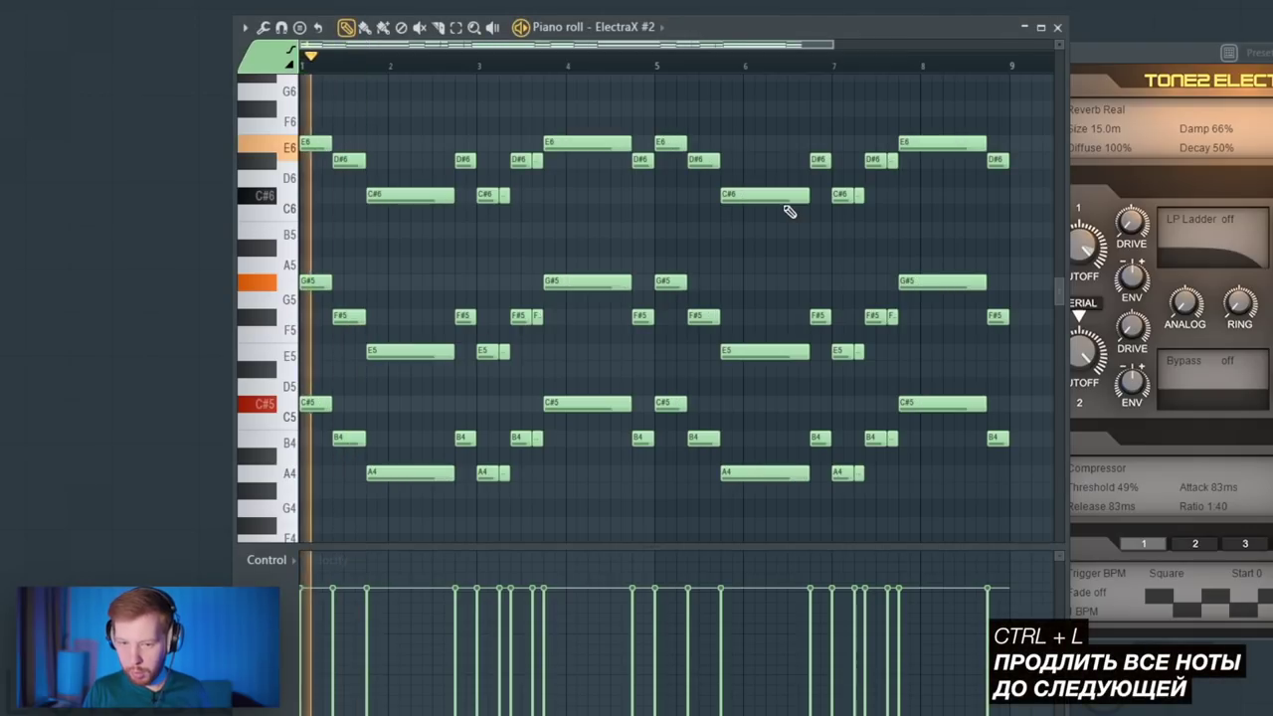
{"action": "key", "text": "ctrl+Up"}
{"action": "key", "text": "space"}
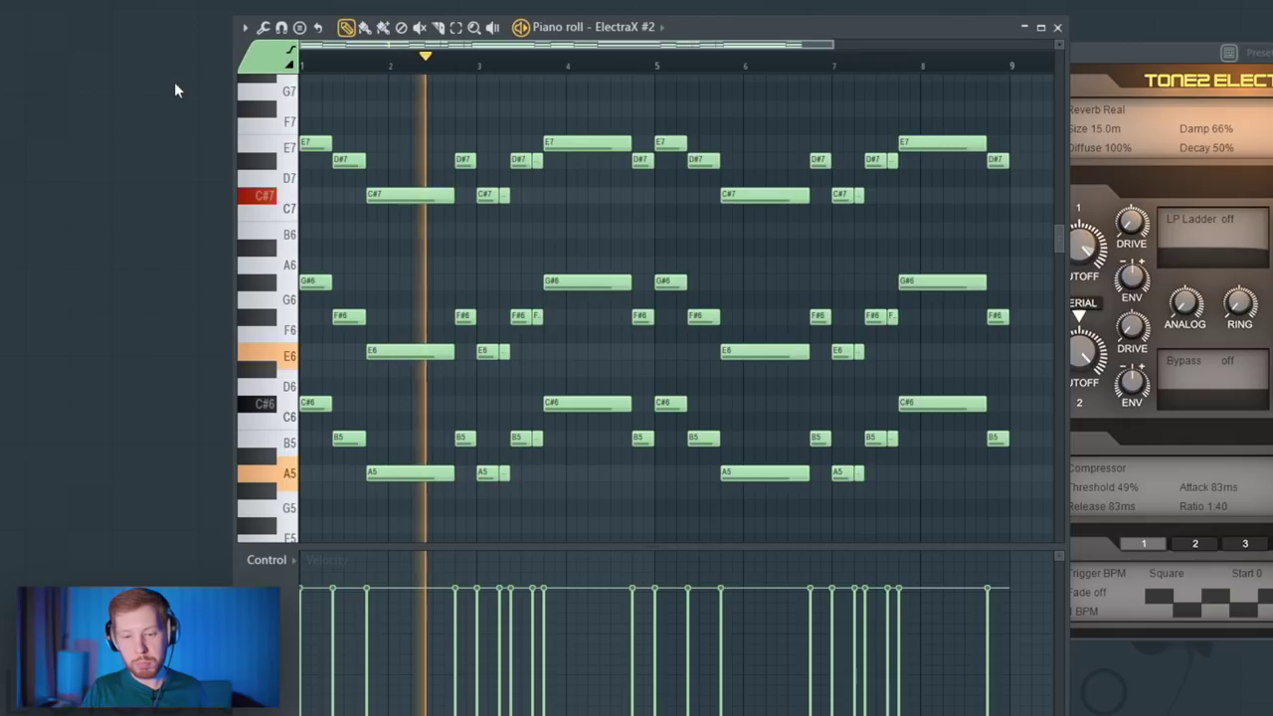
{"action": "left_click", "coordinate": [1057, 28]}
Insert a second Serum above ElectraX #2 and load the BS Reesy preset
{"action": "right_click", "coordinate": [686, 212]}
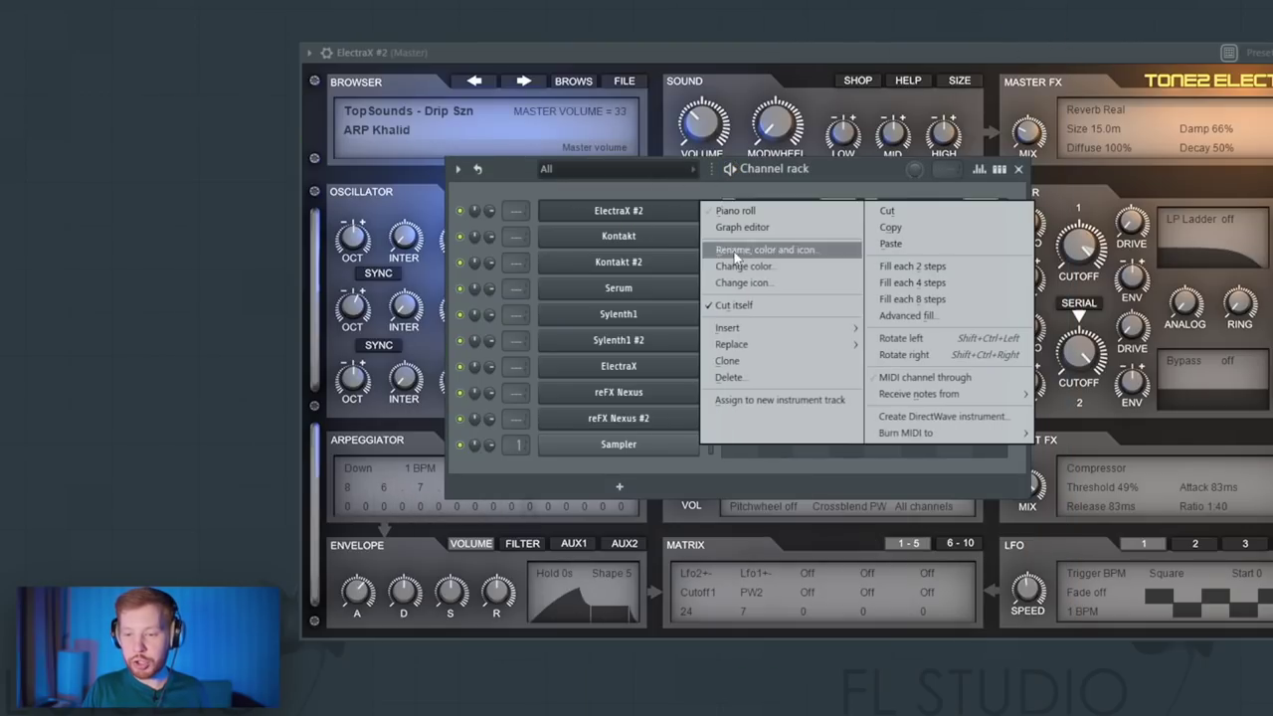
{"action": "left_click", "coordinate": [519, 171]}
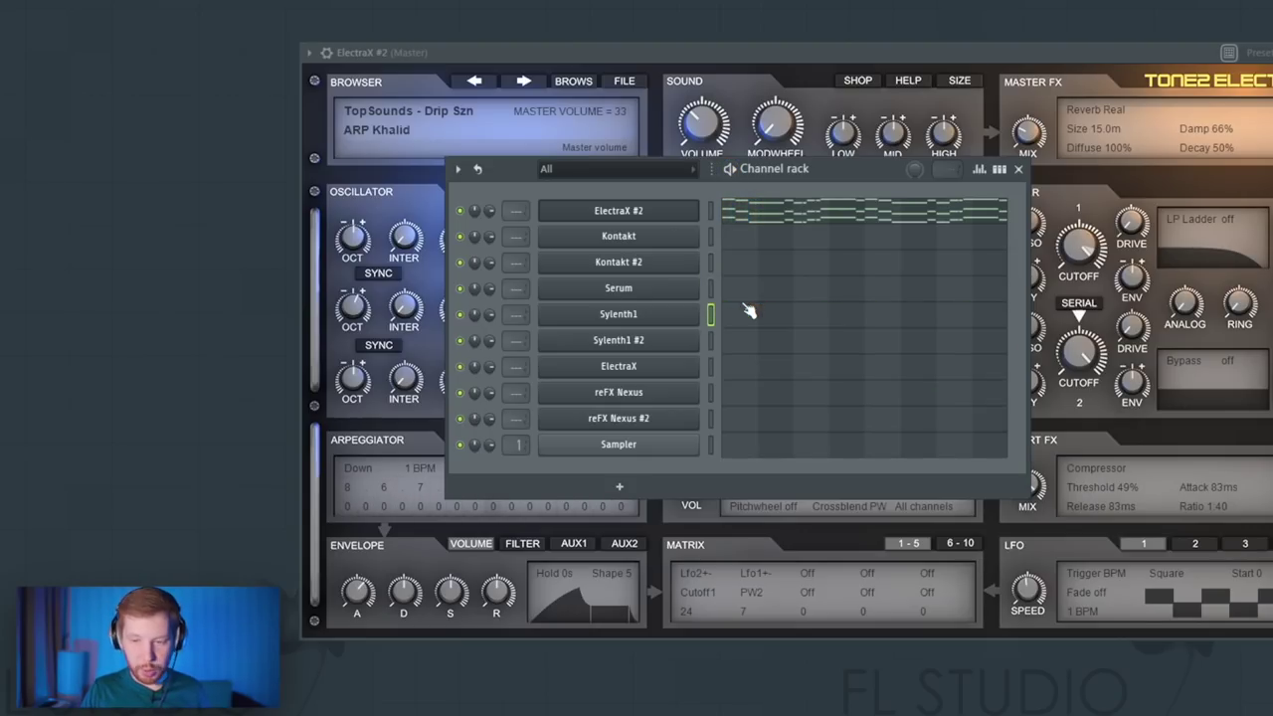
{"action": "right_click", "coordinate": [644, 212]}
{"action": "mouse_move", "coordinate": [759, 328]}
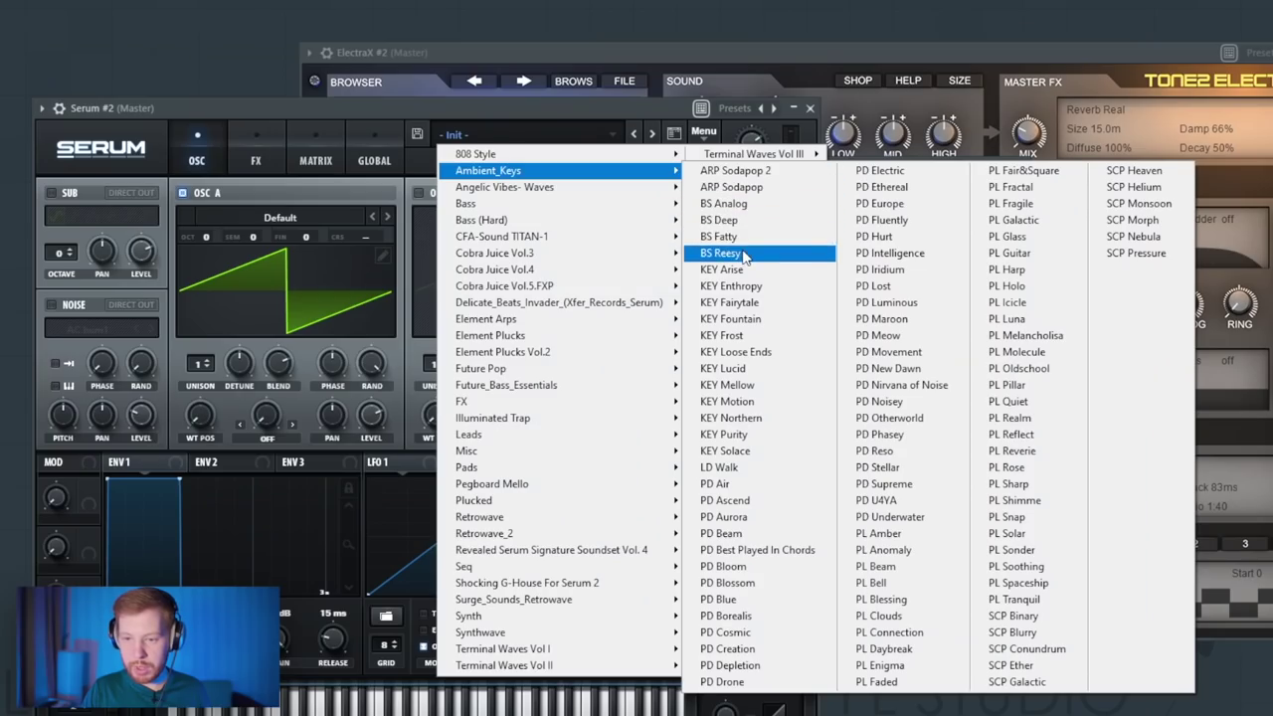
{"action": "left_click", "coordinate": [744, 253]}
{"action": "left_click_drag", "start_coordinate": [578, 119], "coordinate": [719, 121]}
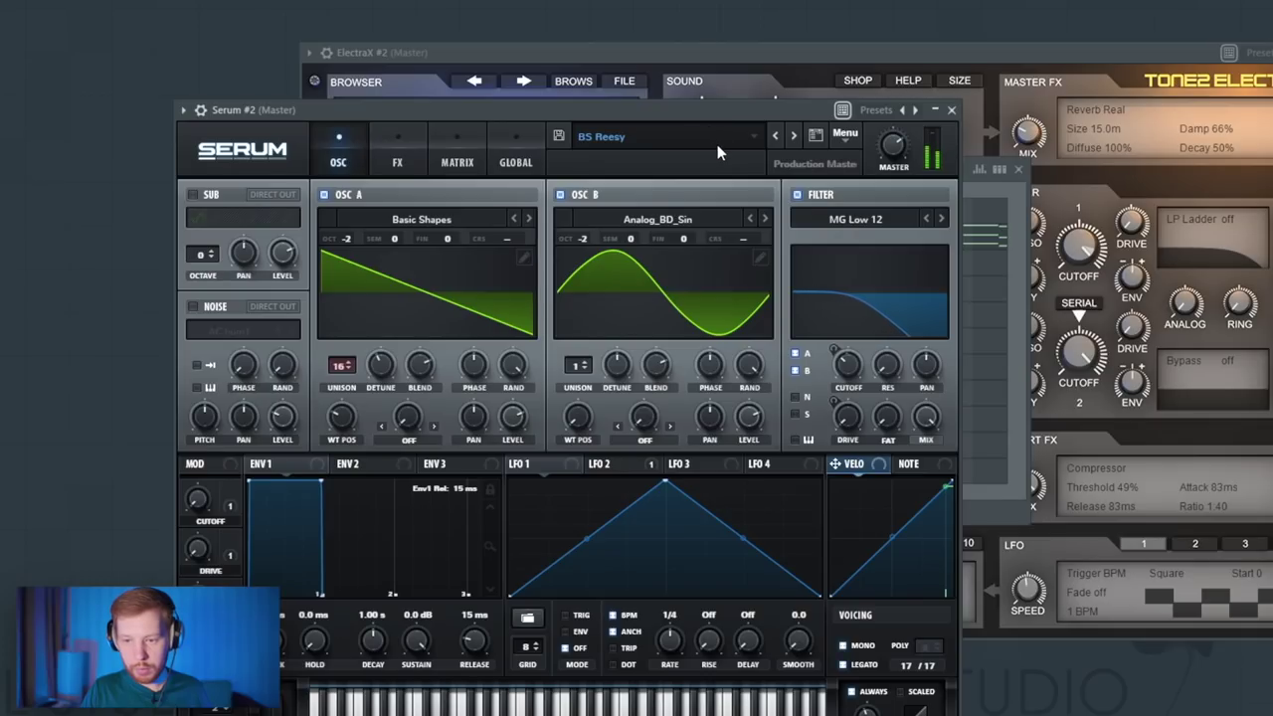
Write a four-bar Serum #2 bass line on C#5, B4 and A4, with each note extended to the next
{"action": "key", "text": "Escape"}
{"action": "key", "text": "KP_Subtract"}
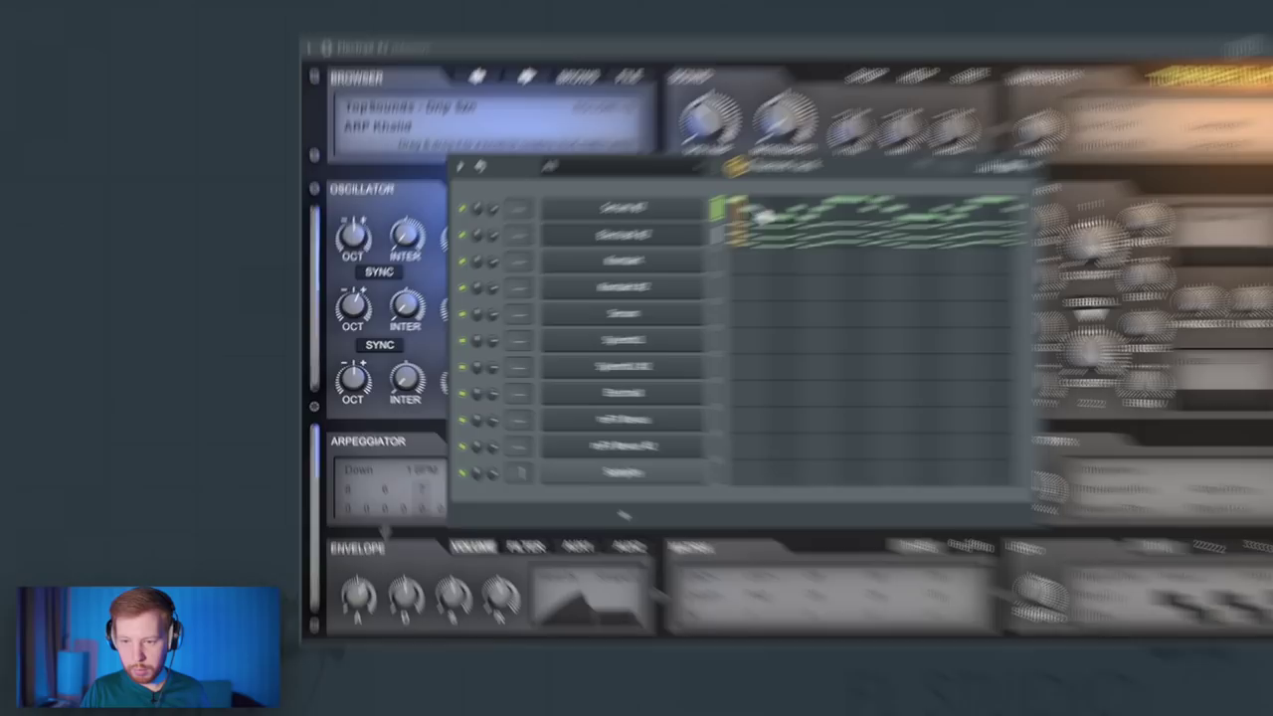
{"action": "mouse_move", "coordinate": [396, 347]}
{"action": "left_mouse_down"}
{"action": "mouse_move", "coordinate": [482, 354]}
{"action": "mouse_move", "coordinate": [506, 296]}
{"action": "mouse_move", "coordinate": [548, 349]}
{"action": "mouse_move", "coordinate": [571, 352]}
{"action": "mouse_move", "coordinate": [594, 306]}
{"action": "left_mouse_up"}
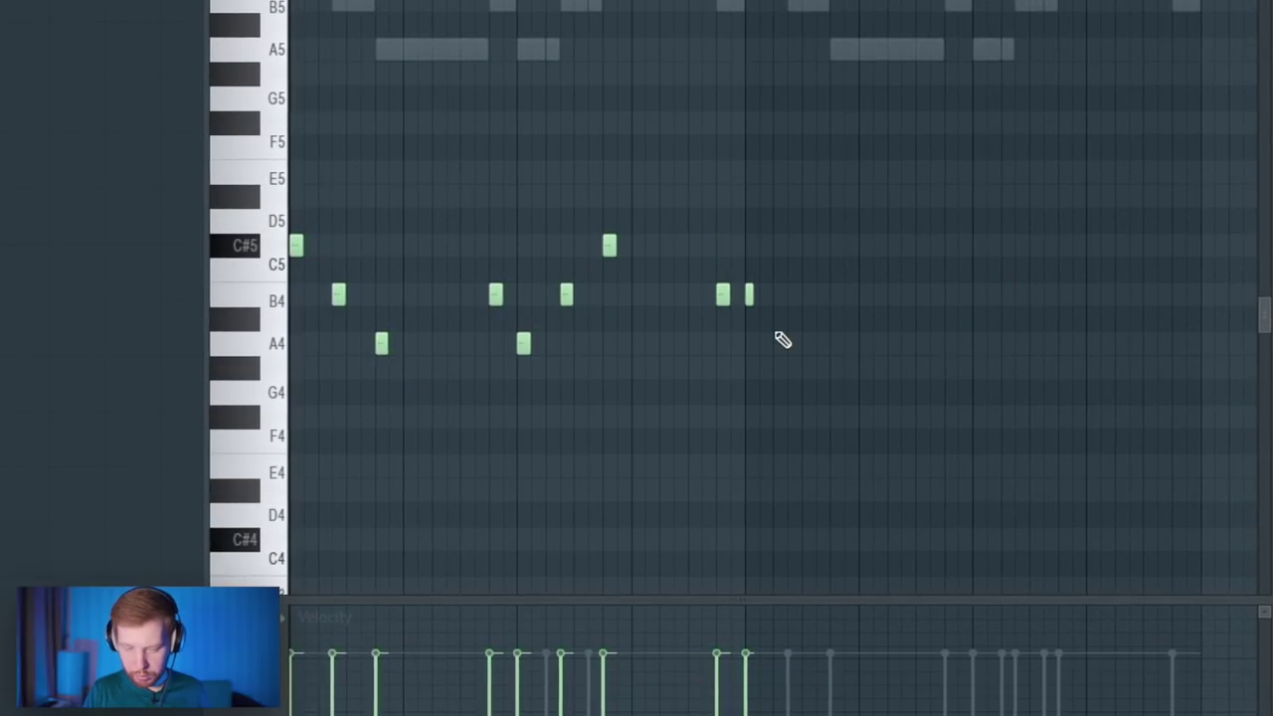
{"action": "left_click_drag", "start_coordinate": [313, 163], "coordinate": [611, 454]}
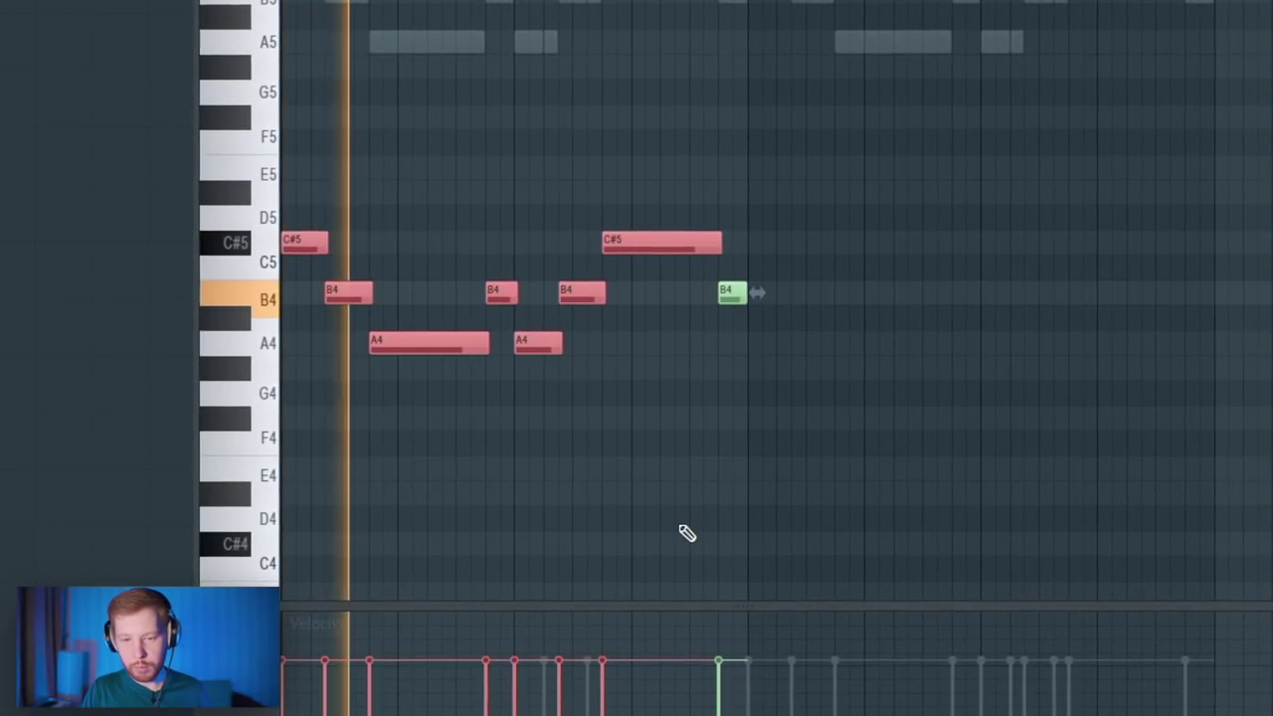
Duplicate the four-bar Serum #2 bass line into bars 5 to 8 and clear the selection
{"action": "left_click_drag", "start_coordinate": [1052, 528], "coordinate": [275, 185]}
{"action": "key", "text": "ctrl+b"}
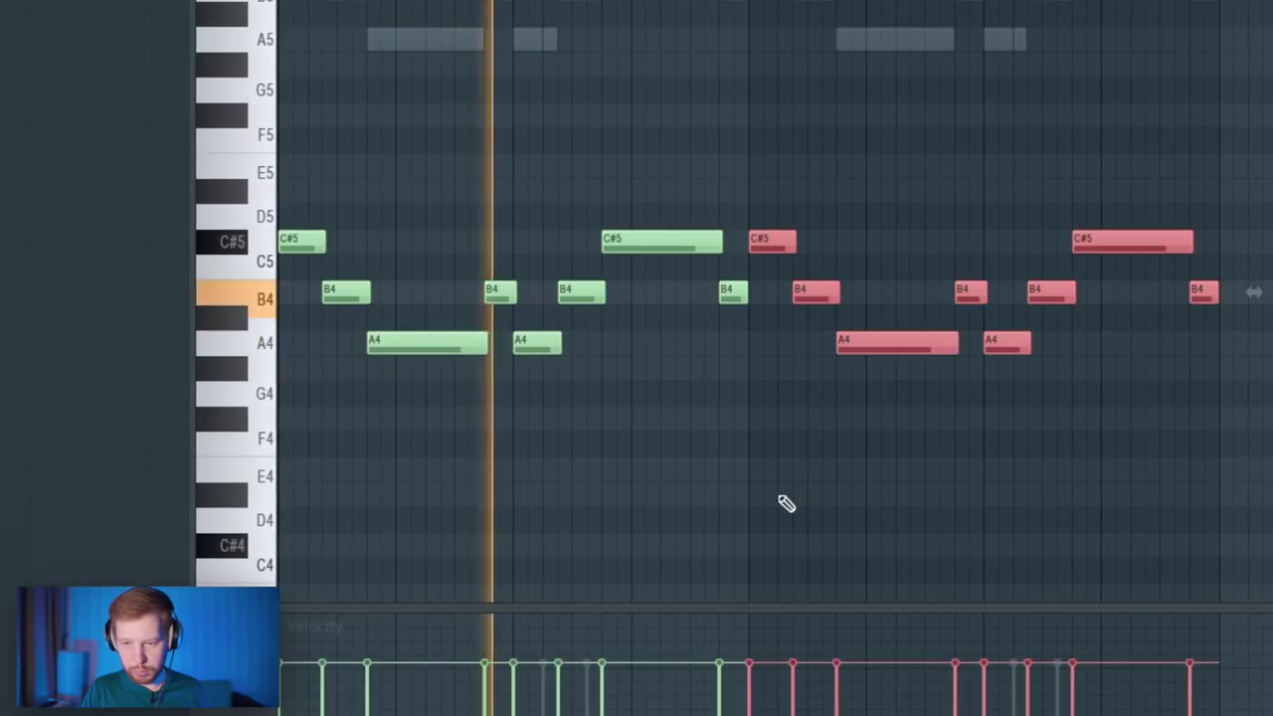
{"action": "key", "text": "ctrl+d"}
Switch back to the main layered pattern and play it
{"action": "key", "text": "F6"}
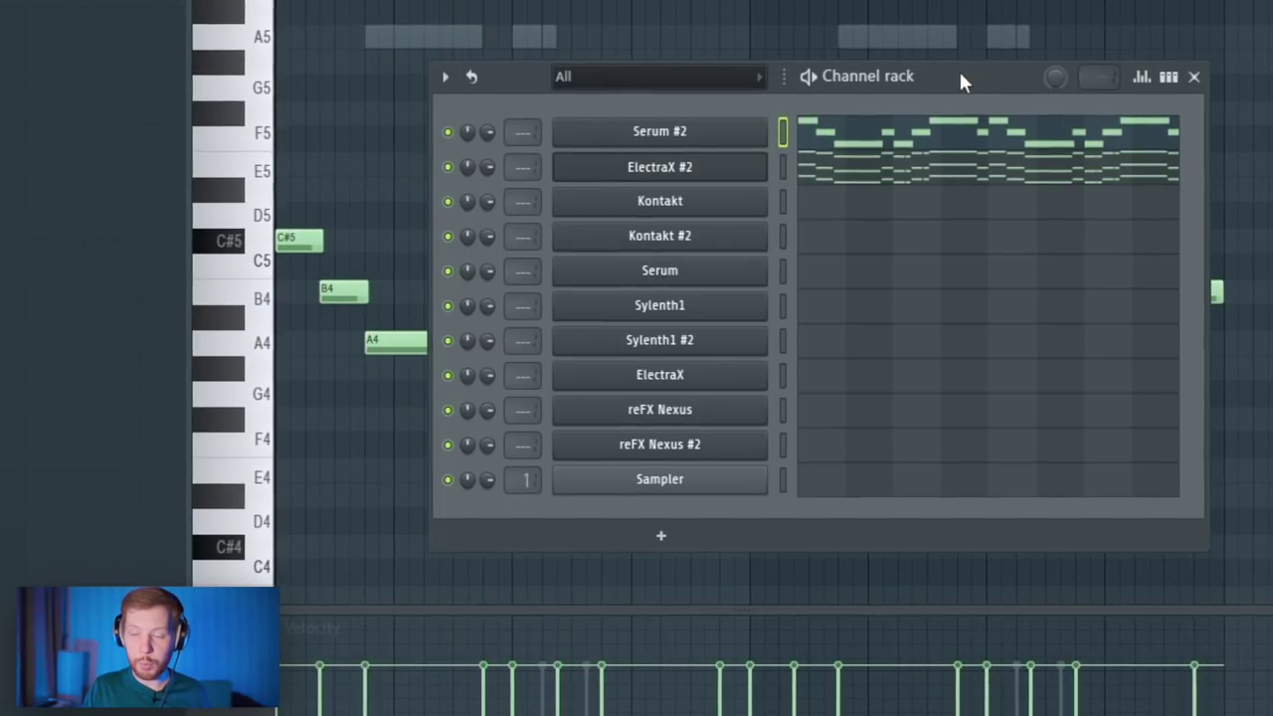
{"action": "key", "text": "KP_Subtract"}
{"action": "key", "text": "space"}
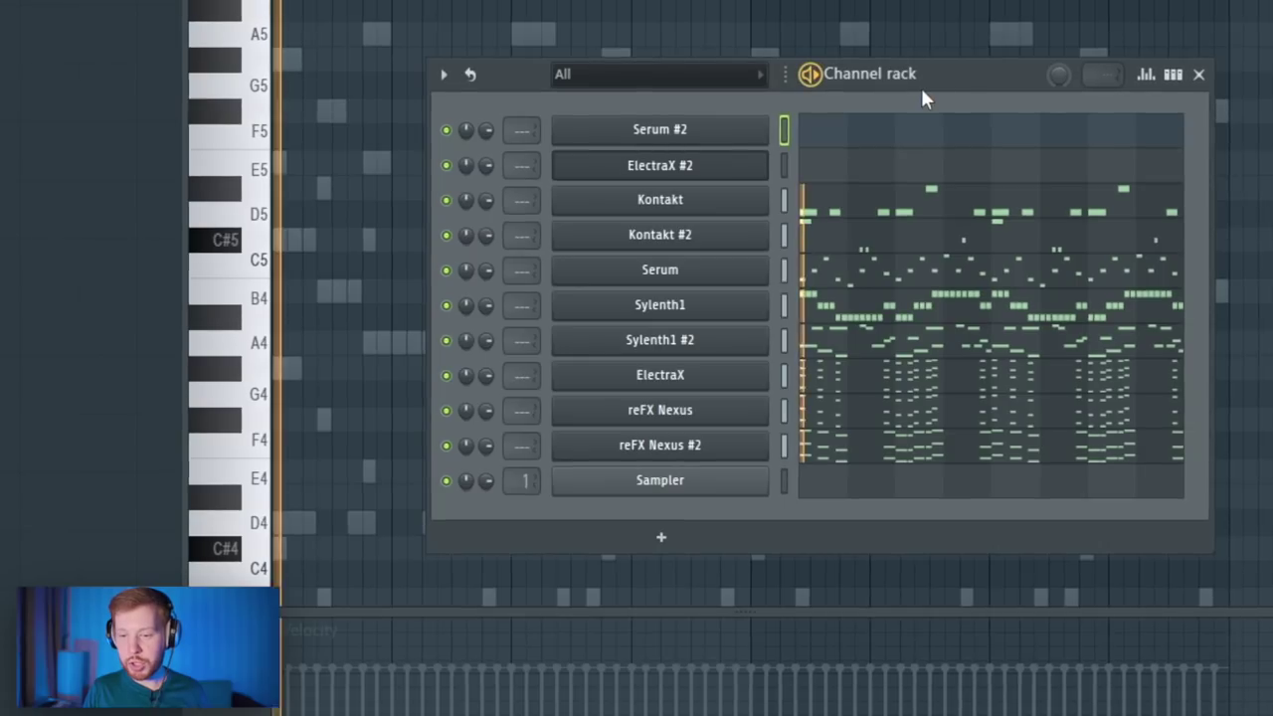
{"action": "key", "text": "space"}
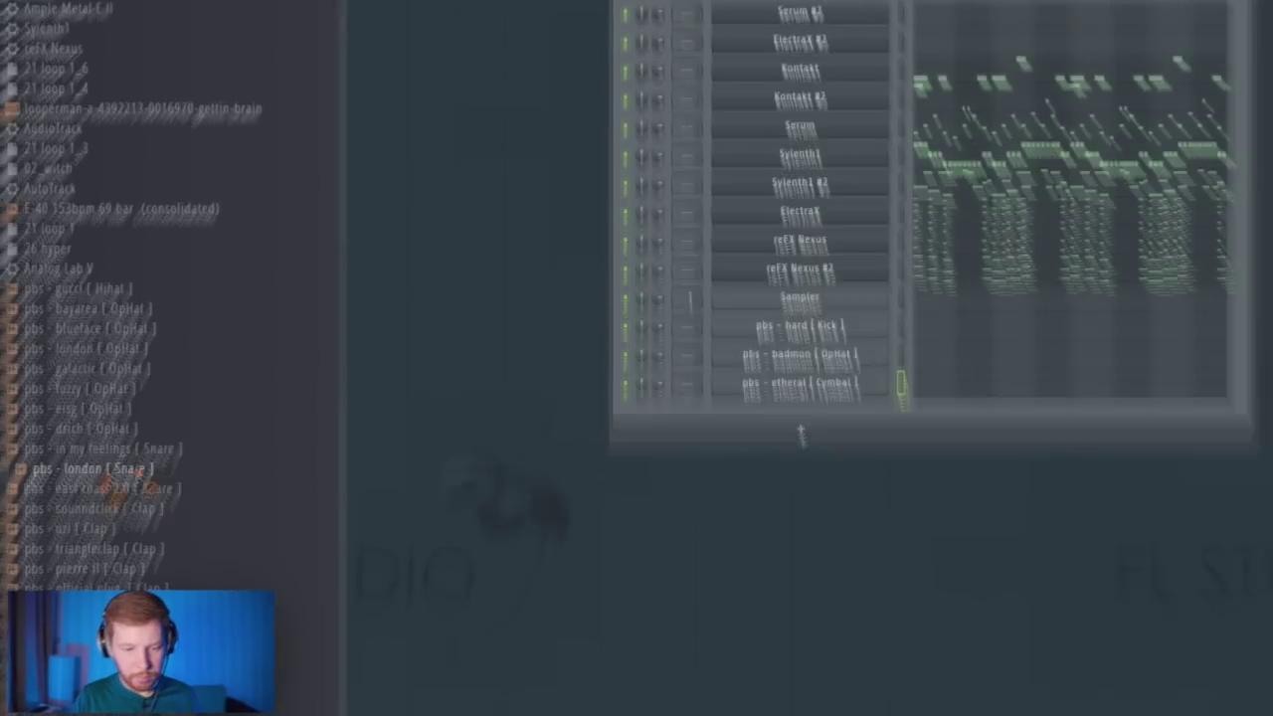
Add the london and in my feelings snares, sounndclick clap, zaytoven heavy 808, galaxy hihat and KSHMR Stadium Kick 02 - Knuckle samples to the channel rack
{"action": "left_click_drag", "start_coordinate": [95, 368], "coordinate": [882, 428]}
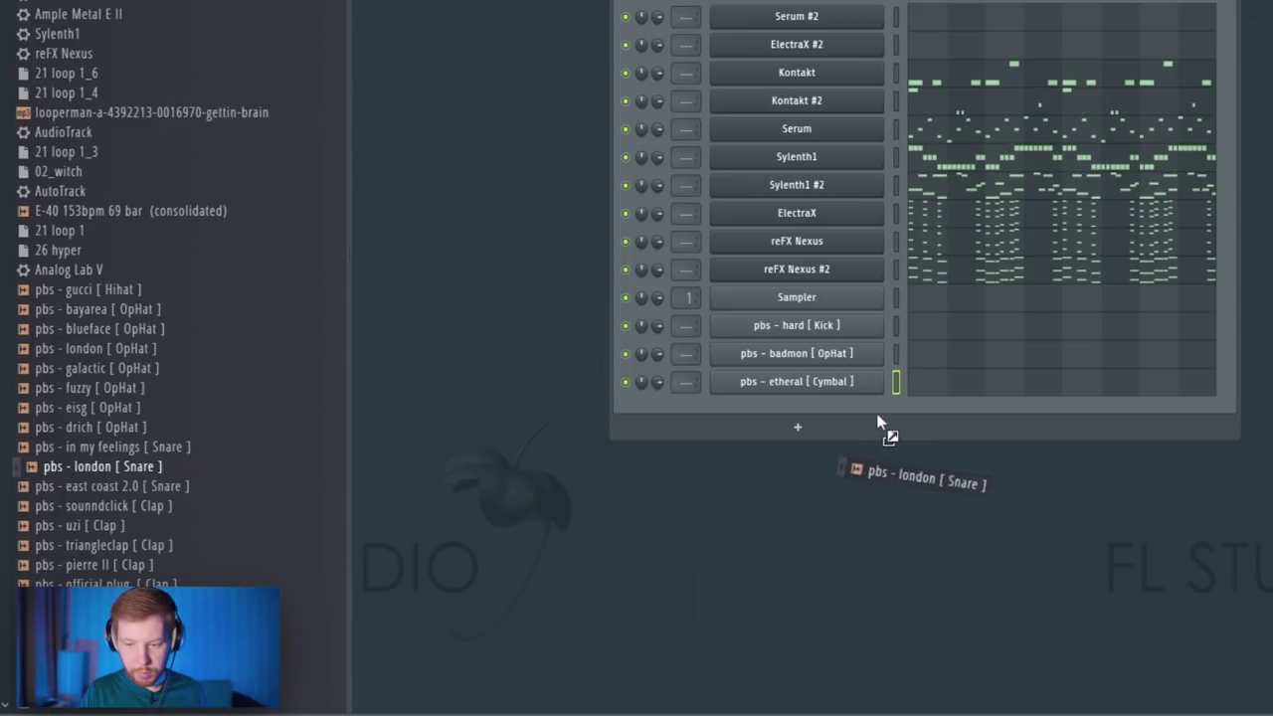
{"action": "left_click_drag", "start_coordinate": [791, 433], "coordinate": [793, 438]}
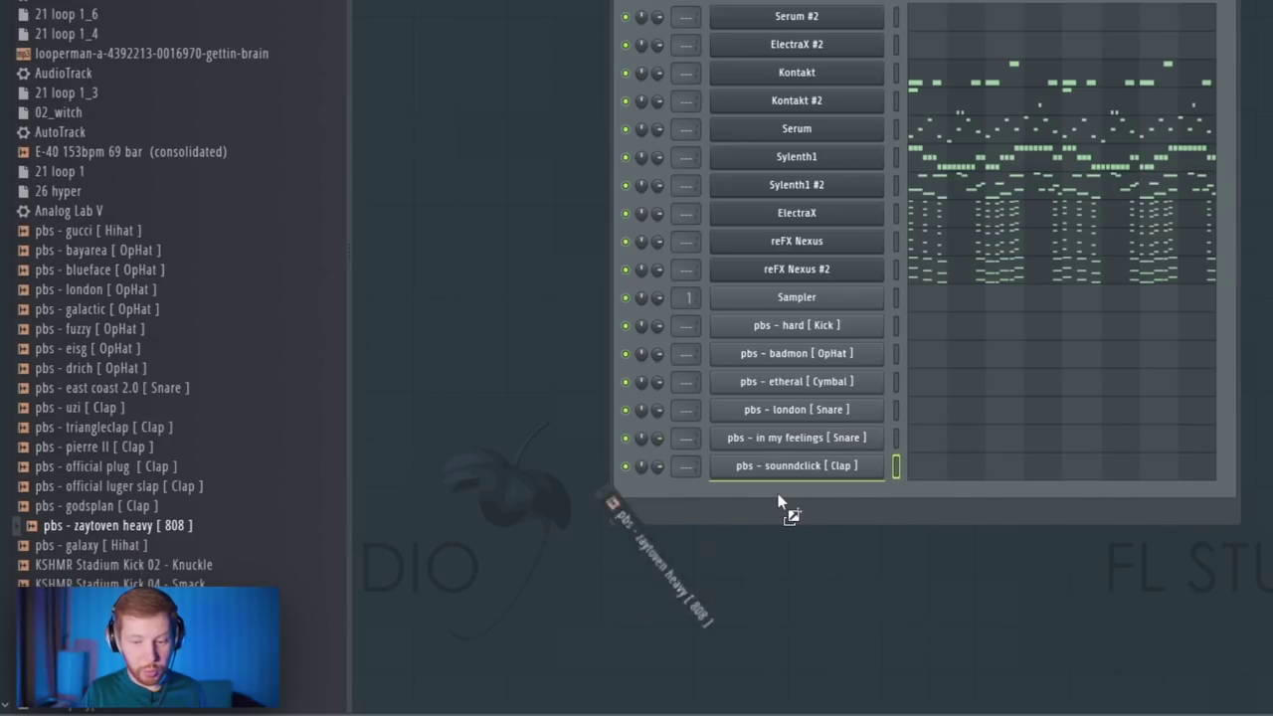
{"action": "left_click_drag", "start_coordinate": [779, 502], "coordinate": [786, 507]}
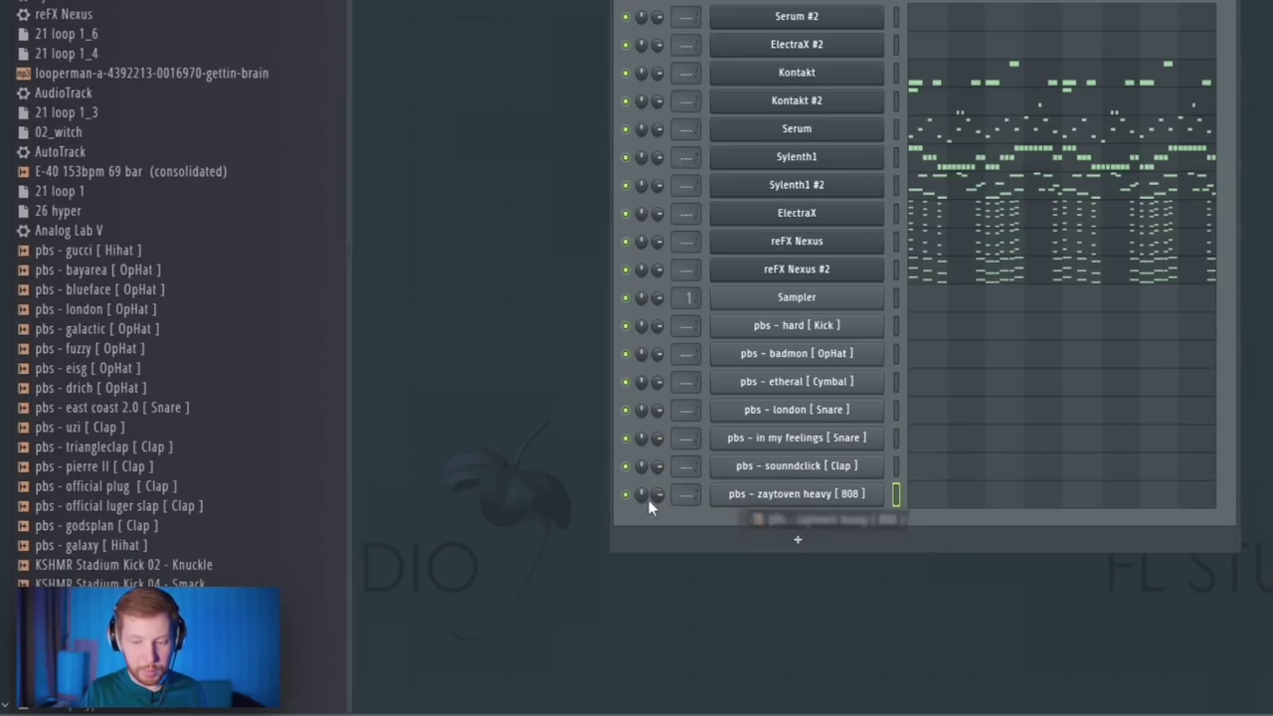
{"action": "left_click_drag", "start_coordinate": [89, 553], "coordinate": [893, 529]}
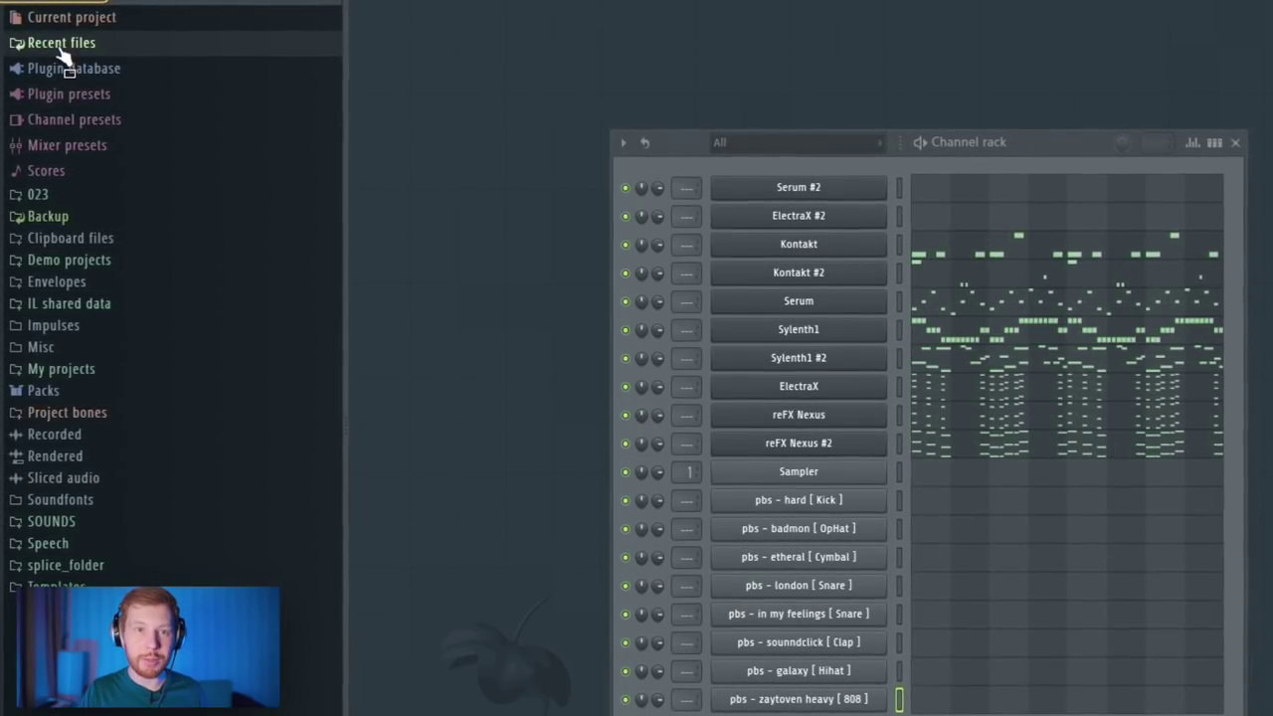
Place a C5 sounndclick clap note halfway through each of the eight bars
{"action": "left_click", "coordinate": [24, 47]}
{"action": "left_click", "coordinate": [110, 43]}
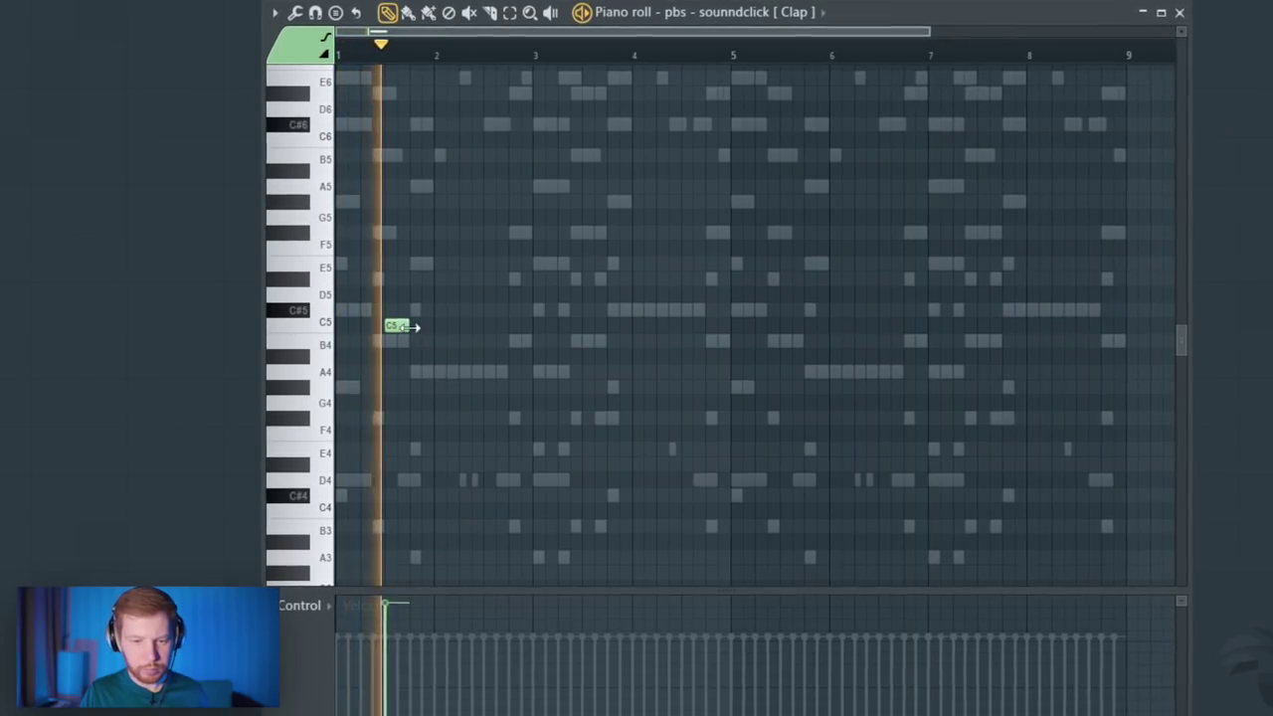
{"action": "mouse_move", "coordinate": [469, 330]}
{"action": "left_mouse_down"}
{"action": "mouse_move", "coordinate": [500, 342]}
{"action": "mouse_move", "coordinate": [381, 332]}
{"action": "mouse_move", "coordinate": [468, 330]}
{"action": "left_mouse_up"}
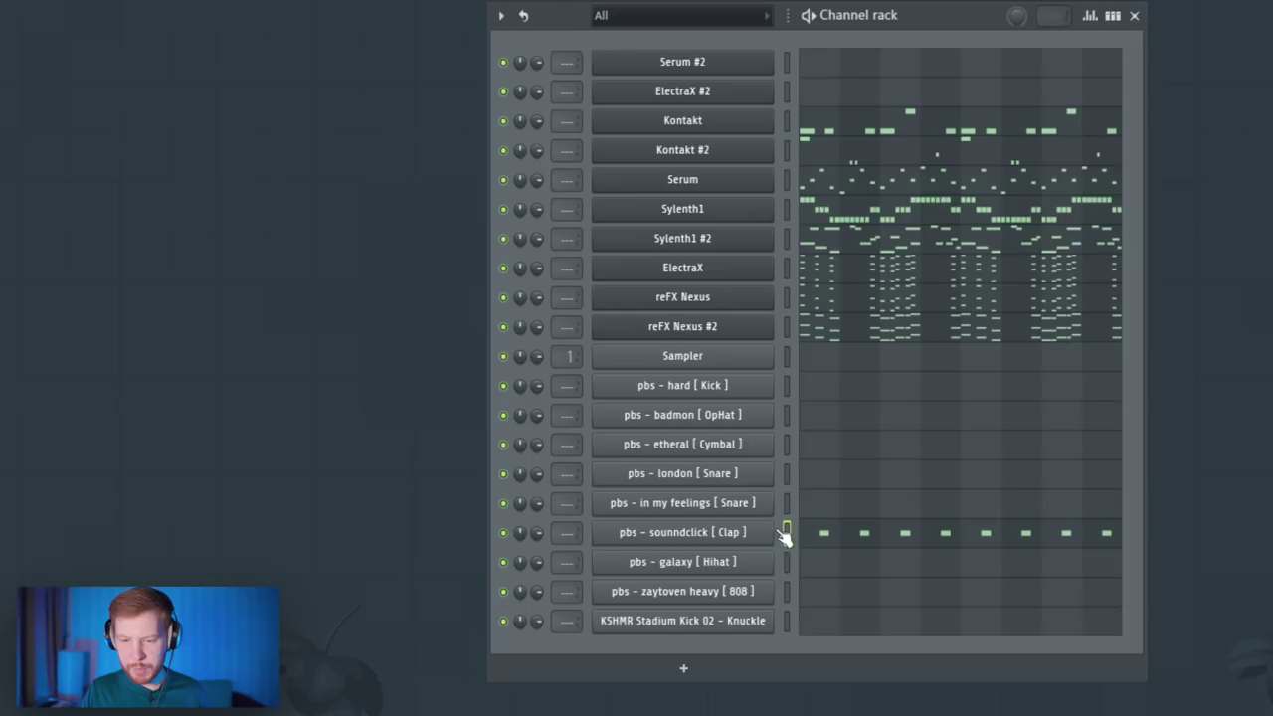
Place two C#5 notes and one G#4 note in bar 1 of the zaytoven heavy 808
{"action": "left_click", "coordinate": [744, 600]}
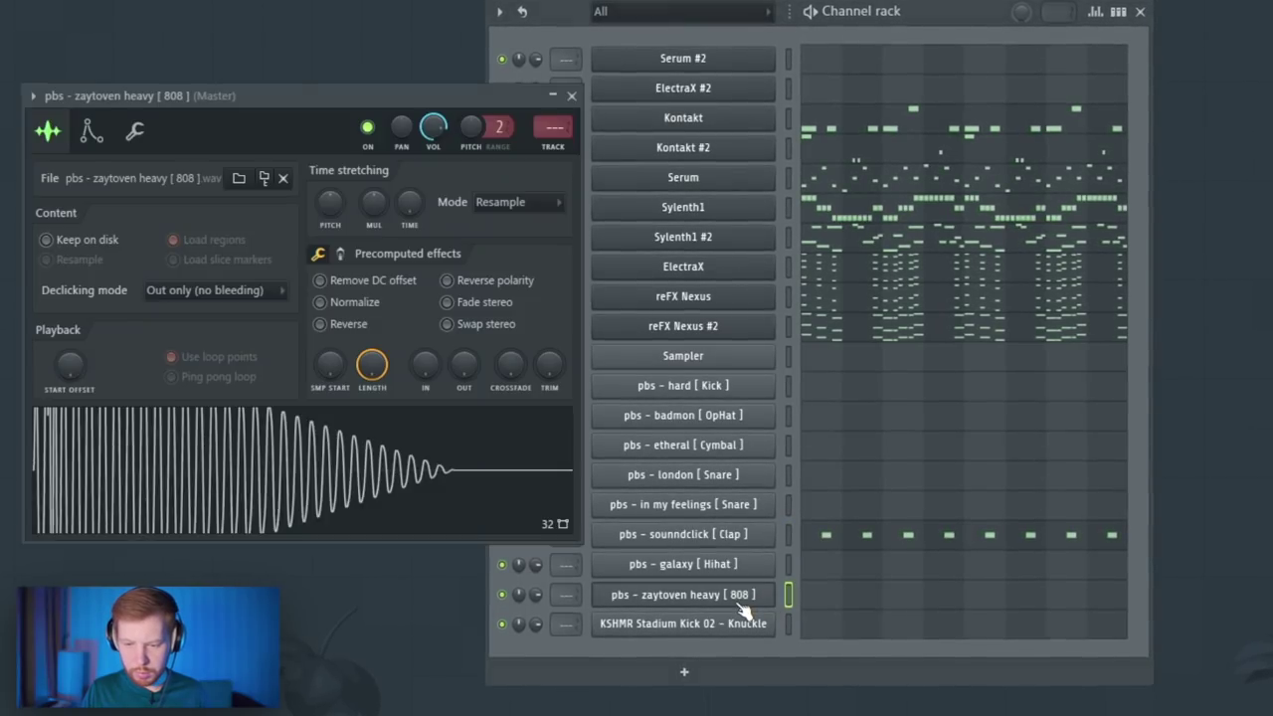
{"action": "right_click", "coordinate": [778, 592]}
{"action": "left_click", "coordinate": [747, 687]}
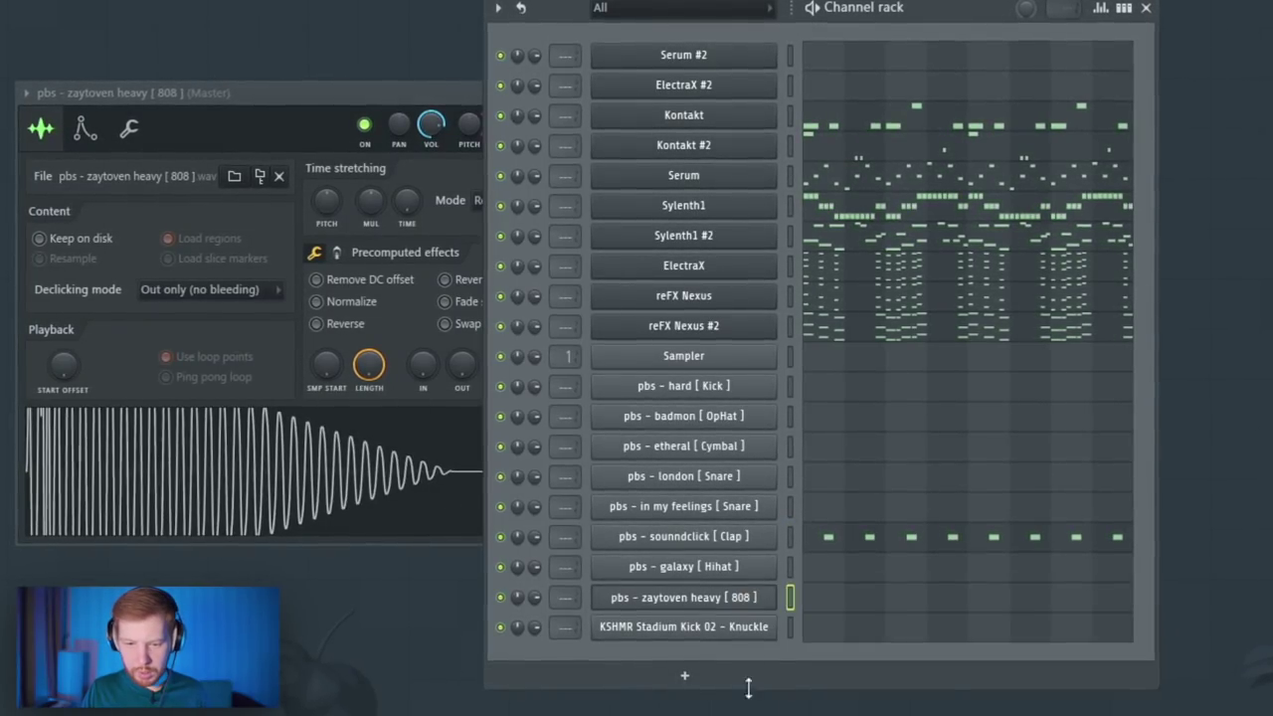
{"action": "left_click", "coordinate": [825, 594]}
{"action": "left_click_drag", "start_coordinate": [343, 340], "coordinate": [260, 307]}
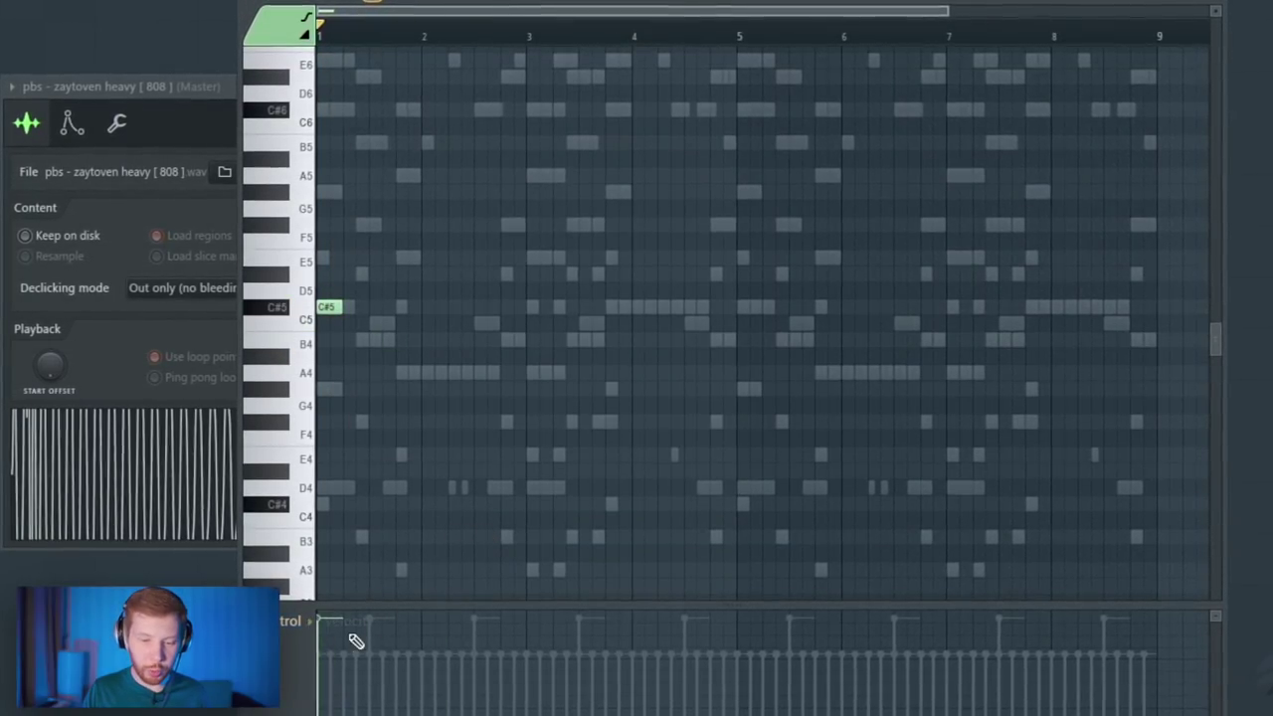
{"action": "key", "text": "space"}
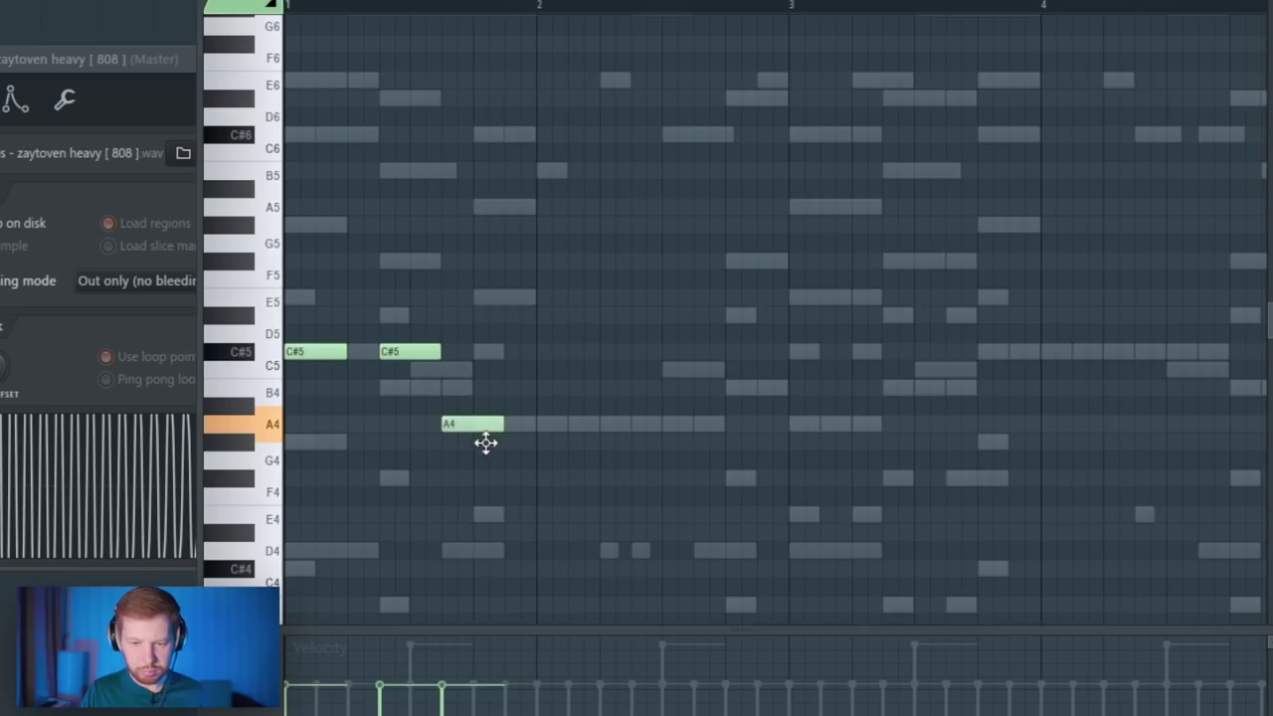
{"action": "key", "text": "space"}
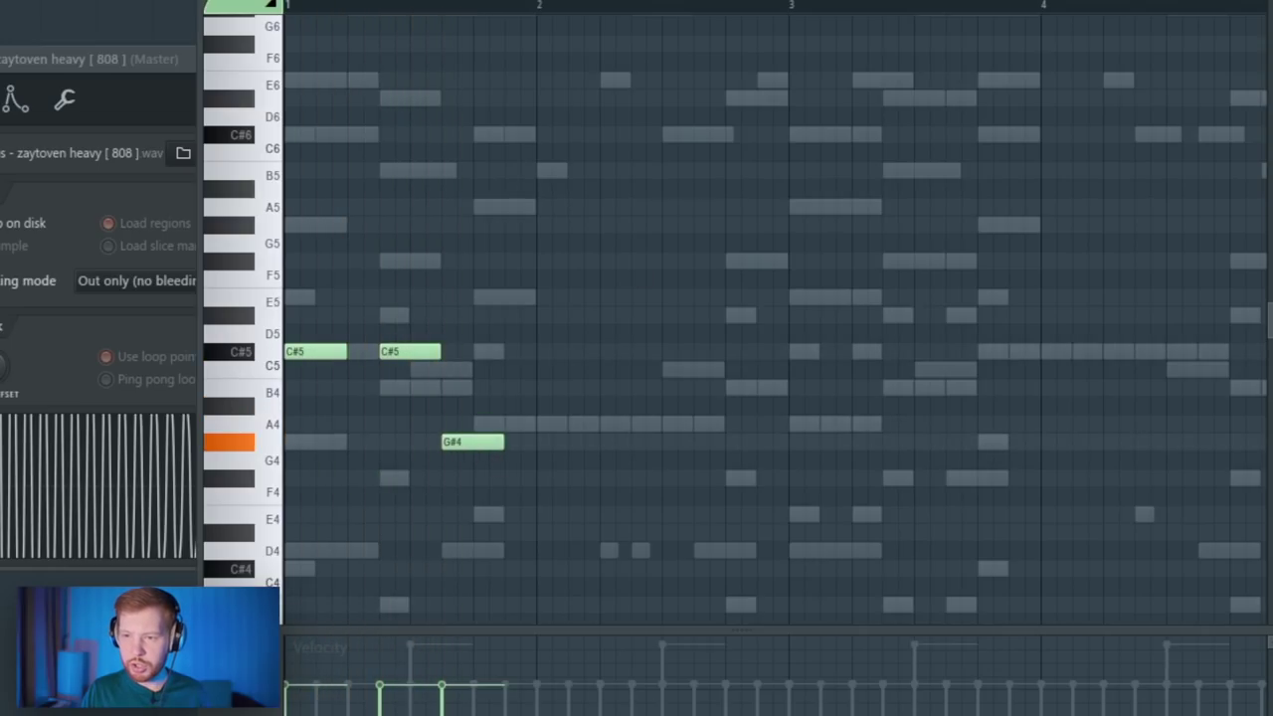
Mute the Sylenth1 channel and play the pattern with the 808 and clap
{"action": "key", "text": "F6"}
{"action": "left_click", "coordinate": [483, 186]}
{"action": "key", "text": "space"}
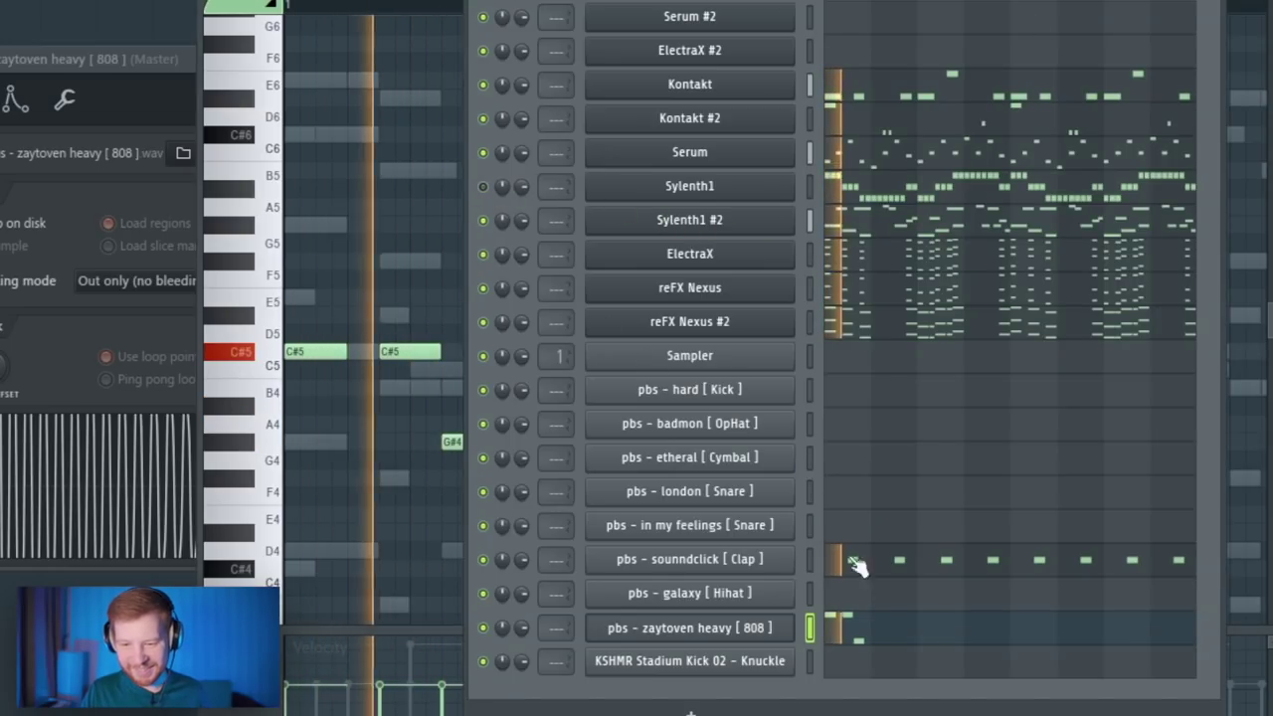
Fill out the 808 line over four bars with C#5, A4, B4 and A5 notes, lengthen them, and repeat the line in bars 5 to 8
{"action": "left_click", "coordinate": [882, 641]}
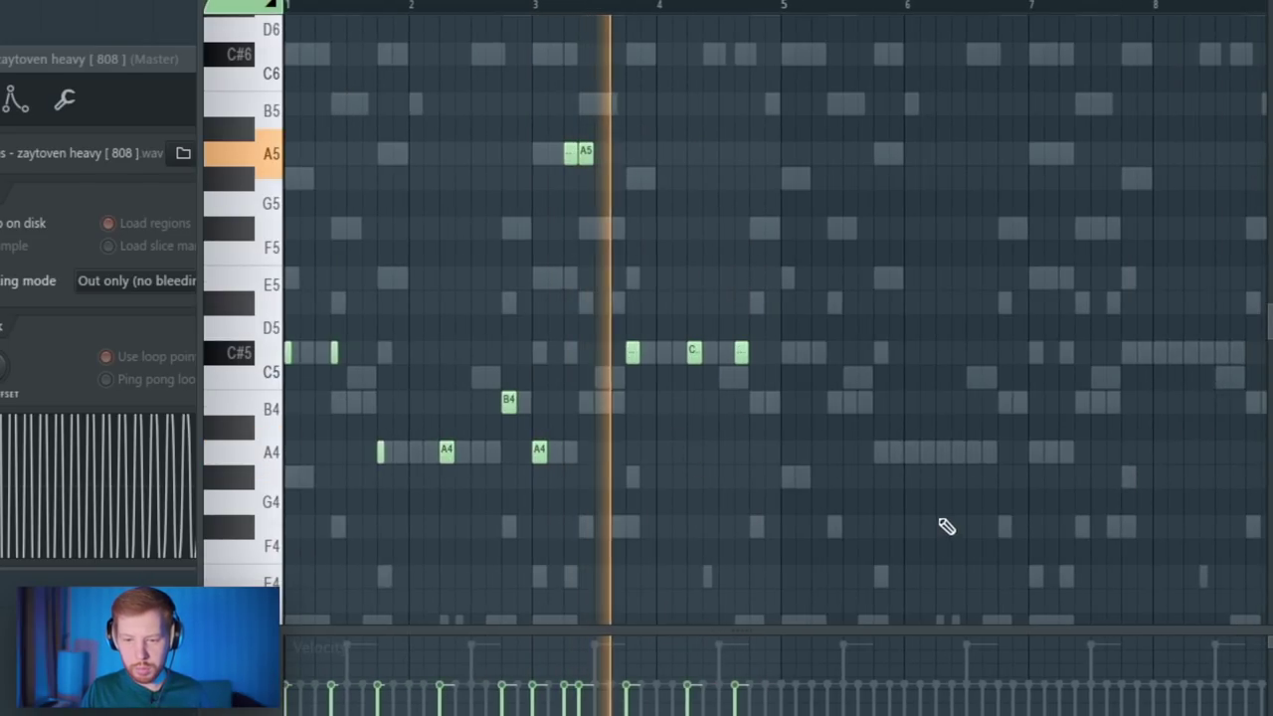
{"action": "left_click_drag", "start_coordinate": [1029, 563], "coordinate": [275, 110]}
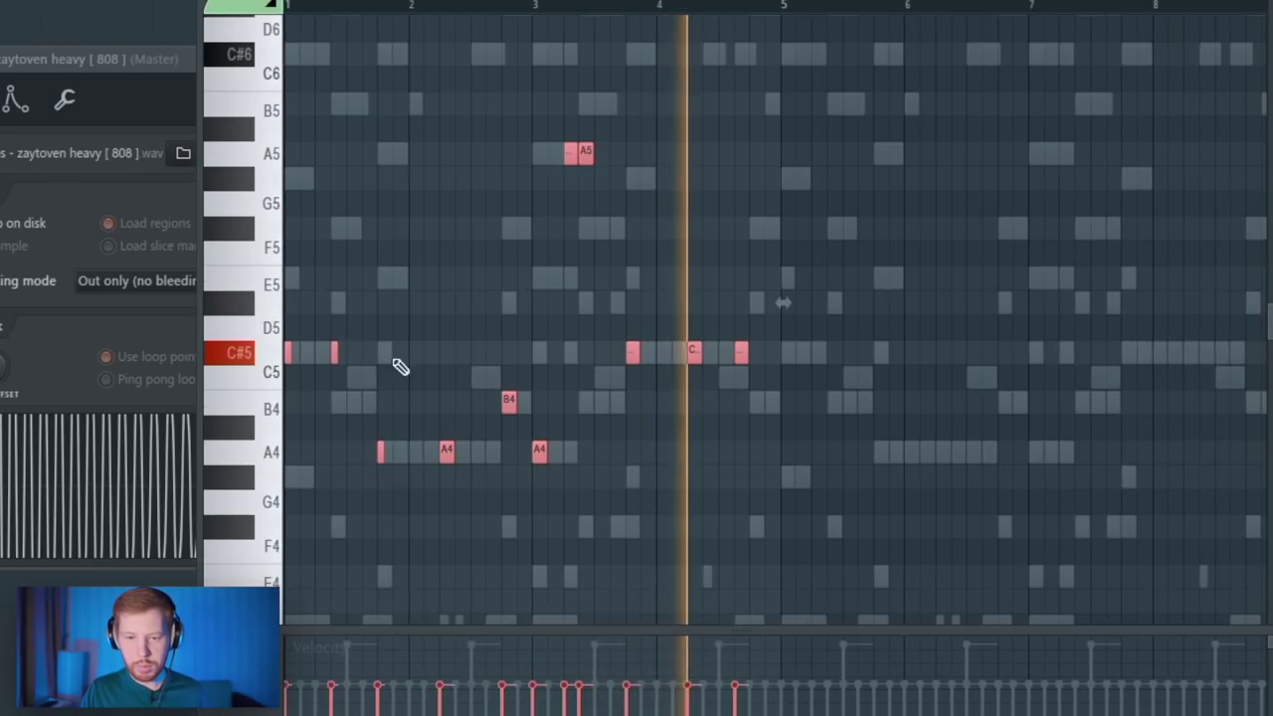
{"action": "left_click_drag", "start_coordinate": [288, 358], "coordinate": [642, 379]}
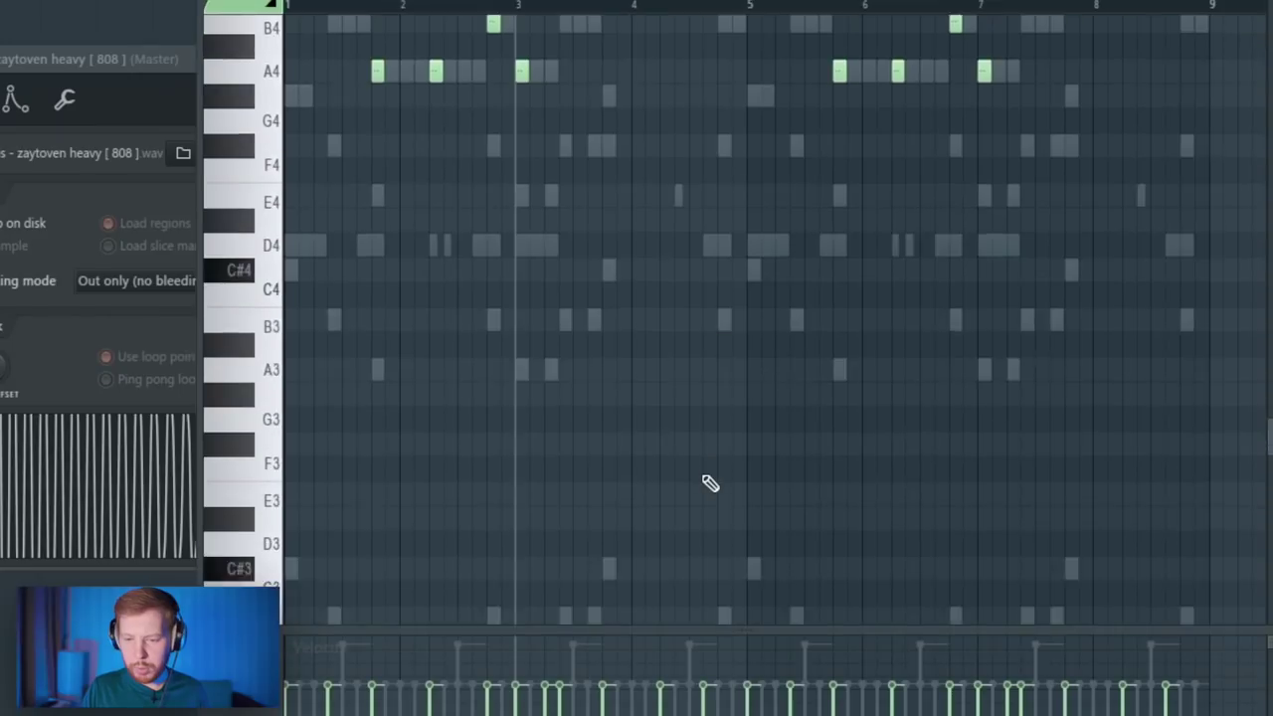
{"action": "scroll", "coordinate": [700, 481], "scroll_direction": "up", "scroll_amount": 3}
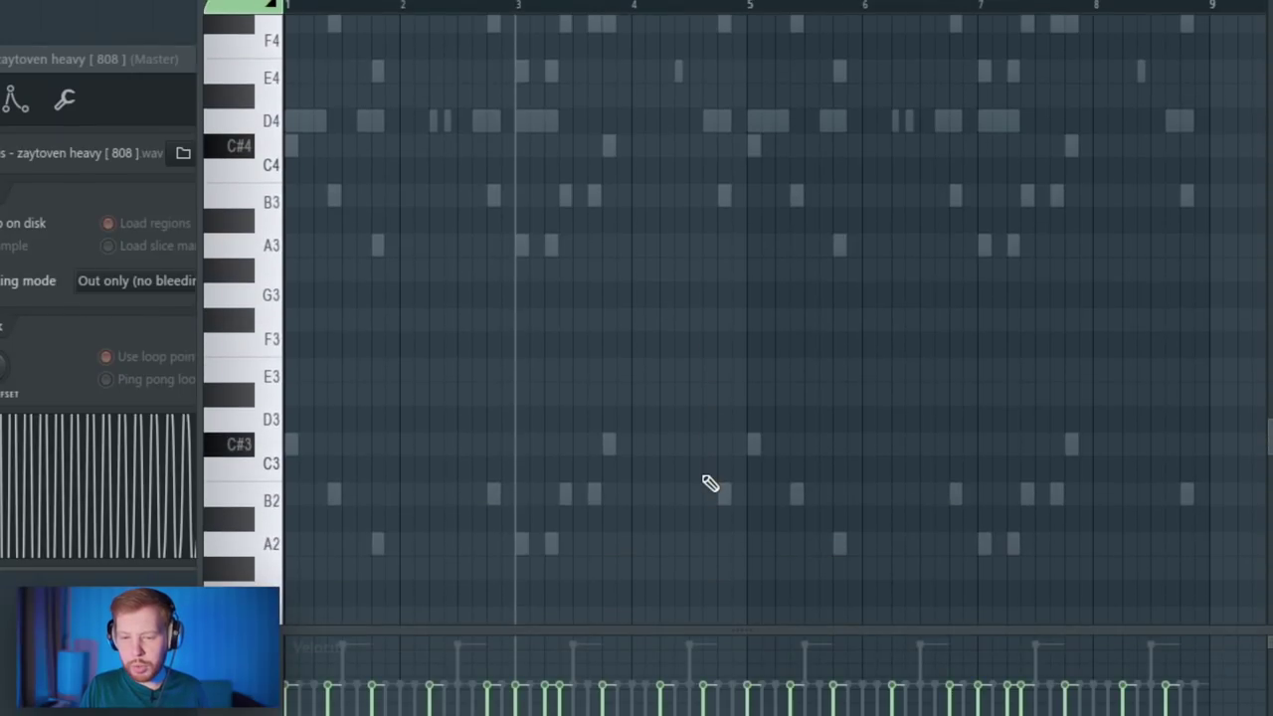
{"action": "scroll", "coordinate": [656, 408], "scroll_direction": "down", "scroll_amount": 10}
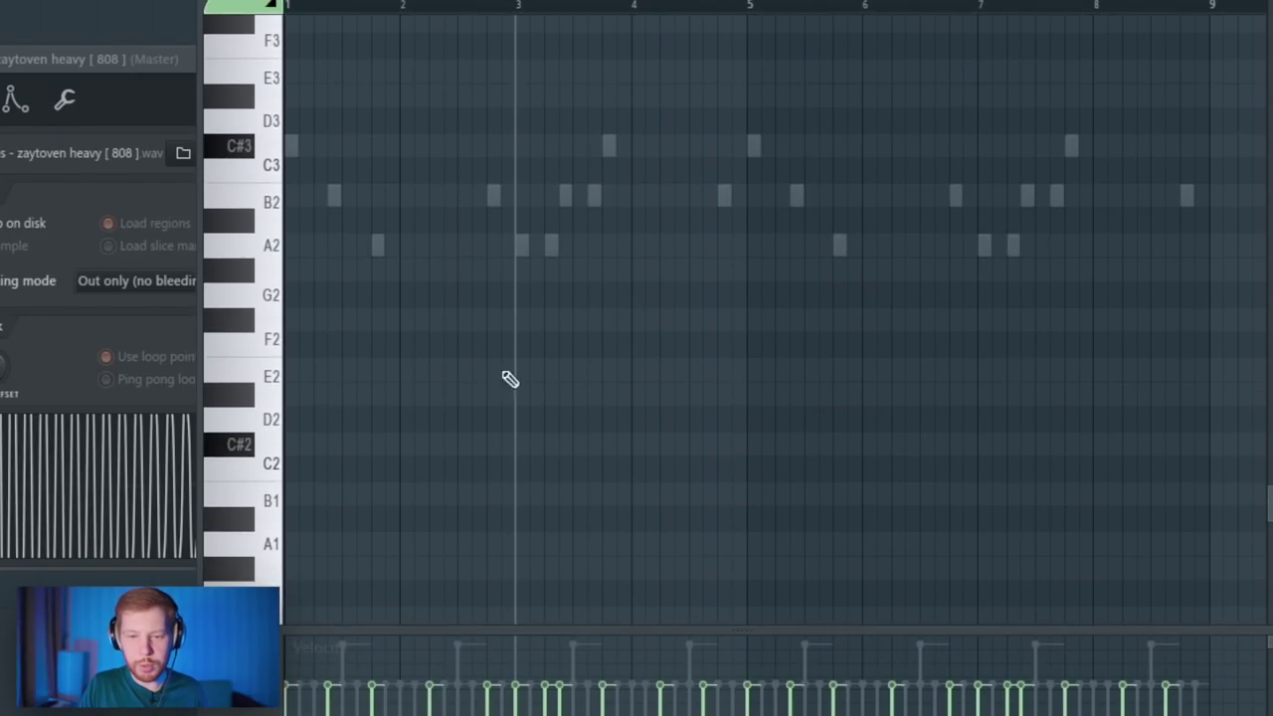
{"action": "scroll", "coordinate": [509, 379], "scroll_direction": "up", "scroll_amount": 4}
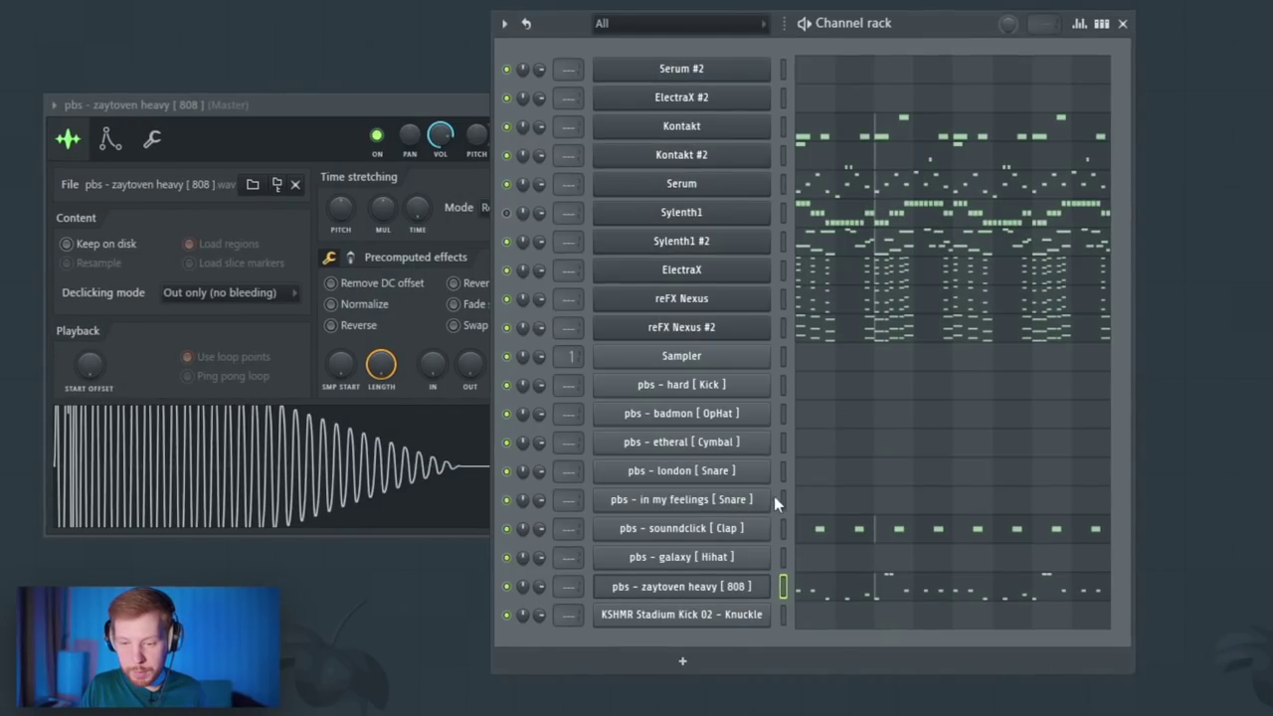
Place two C5 london snare notes in each of bars 1, 3 and 4
{"action": "left_click", "coordinate": [820, 485]}
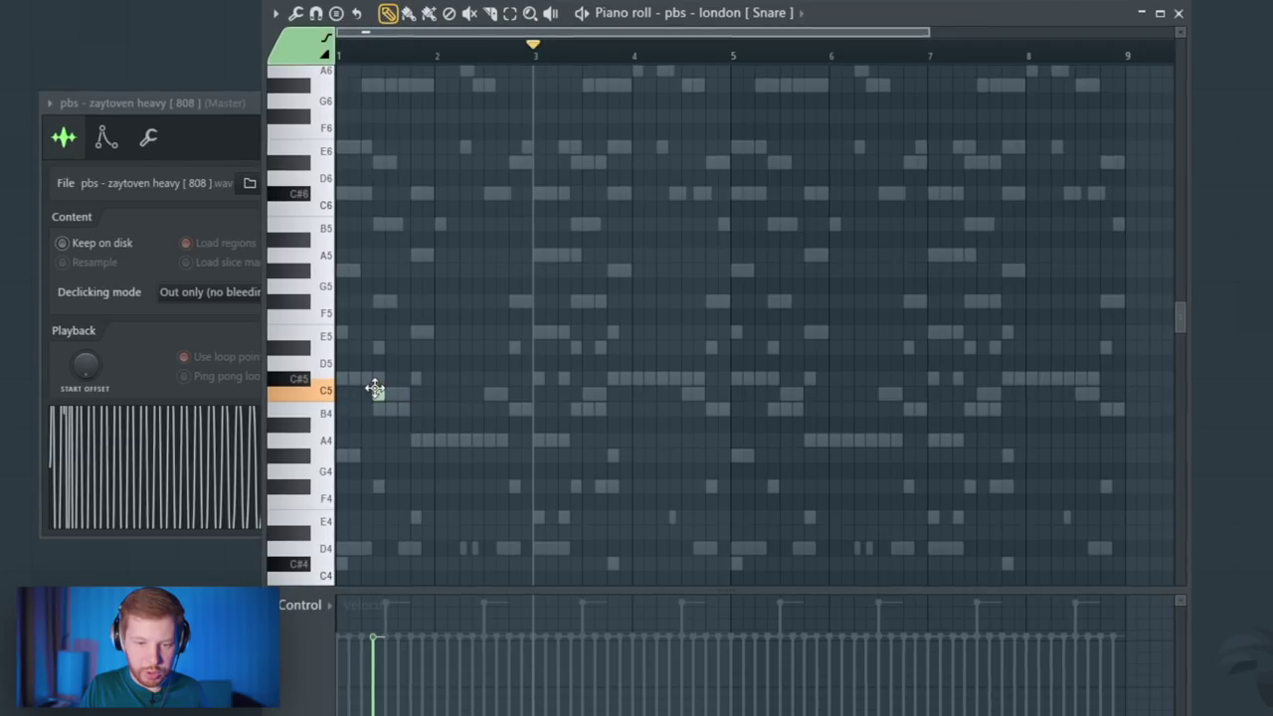
{"action": "key", "text": "space"}
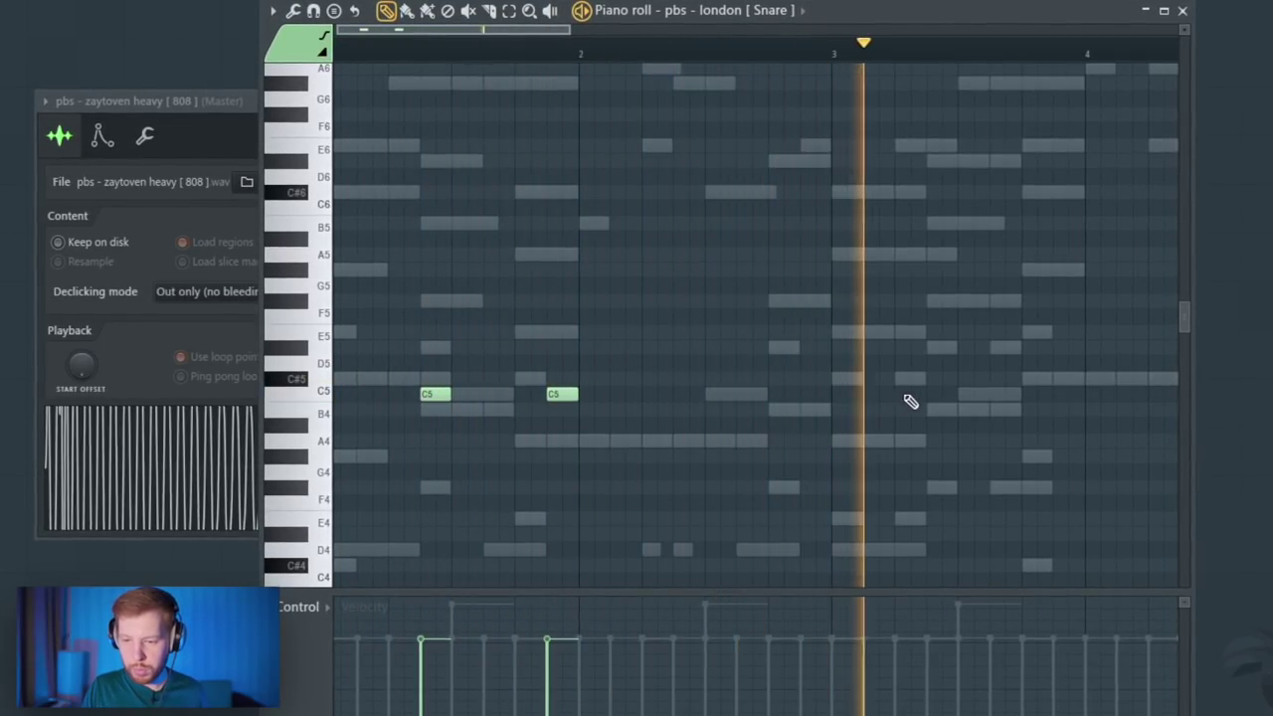
{"action": "key", "text": "space"}
{"action": "scroll", "coordinate": [795, 453], "scroll_direction": "right", "scroll_amount": 3}
{"action": "left_click", "coordinate": [791, 396]}
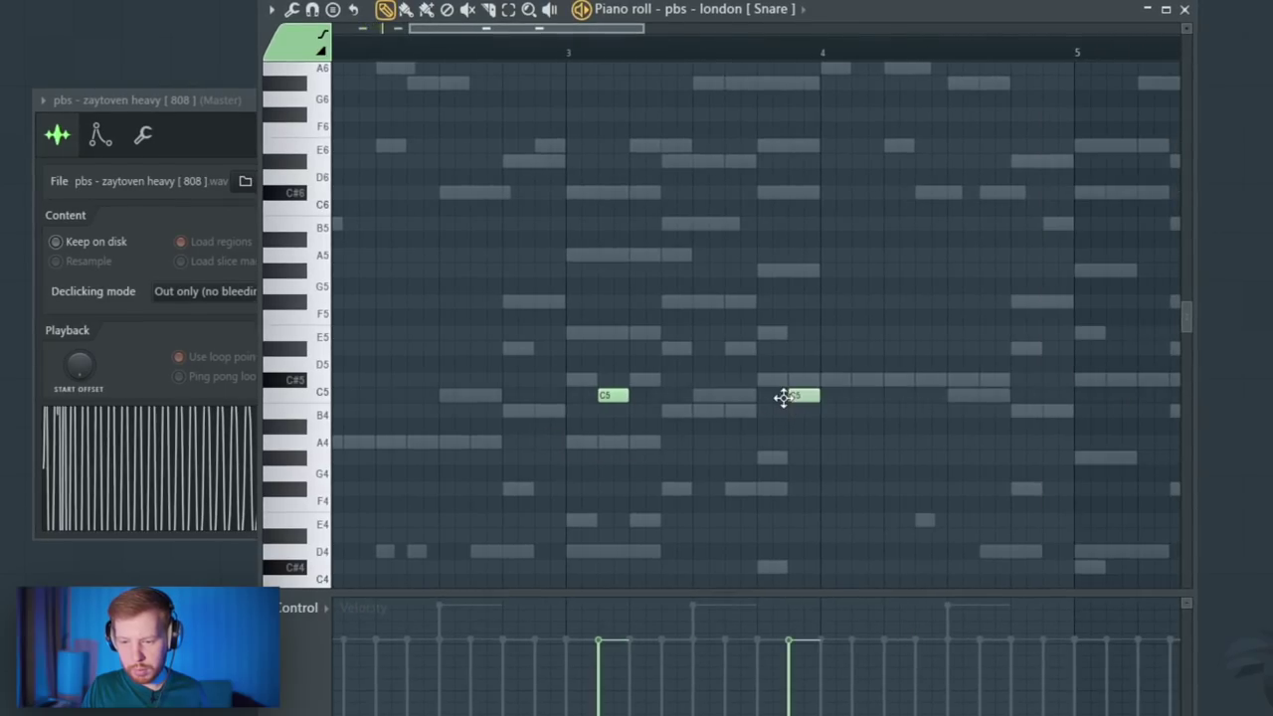
{"action": "left_click", "coordinate": [867, 397]}
{"action": "left_click", "coordinate": [1024, 396]}
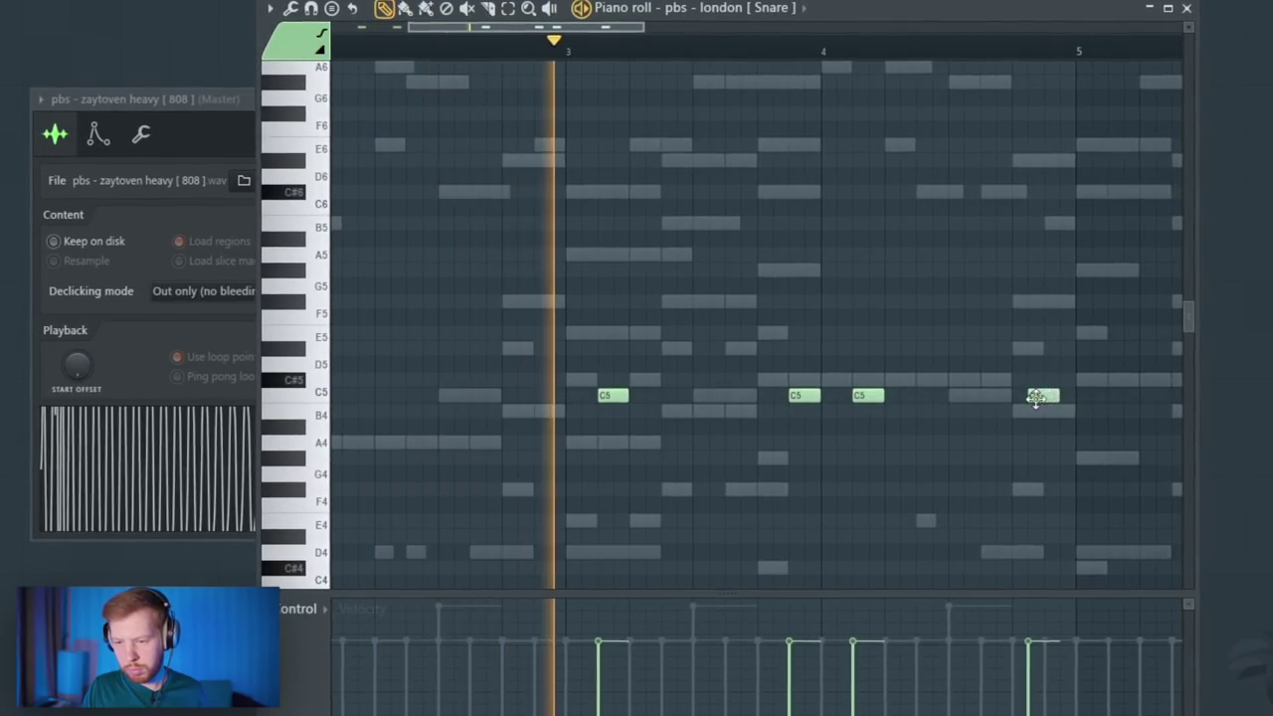
Chop the last london snare note of bar 4 into two short notes and repeat the four-bar pattern in bars 5 to 8
{"action": "key", "text": "ctrl+u"}
{"action": "key", "text": "ctrl+d"}
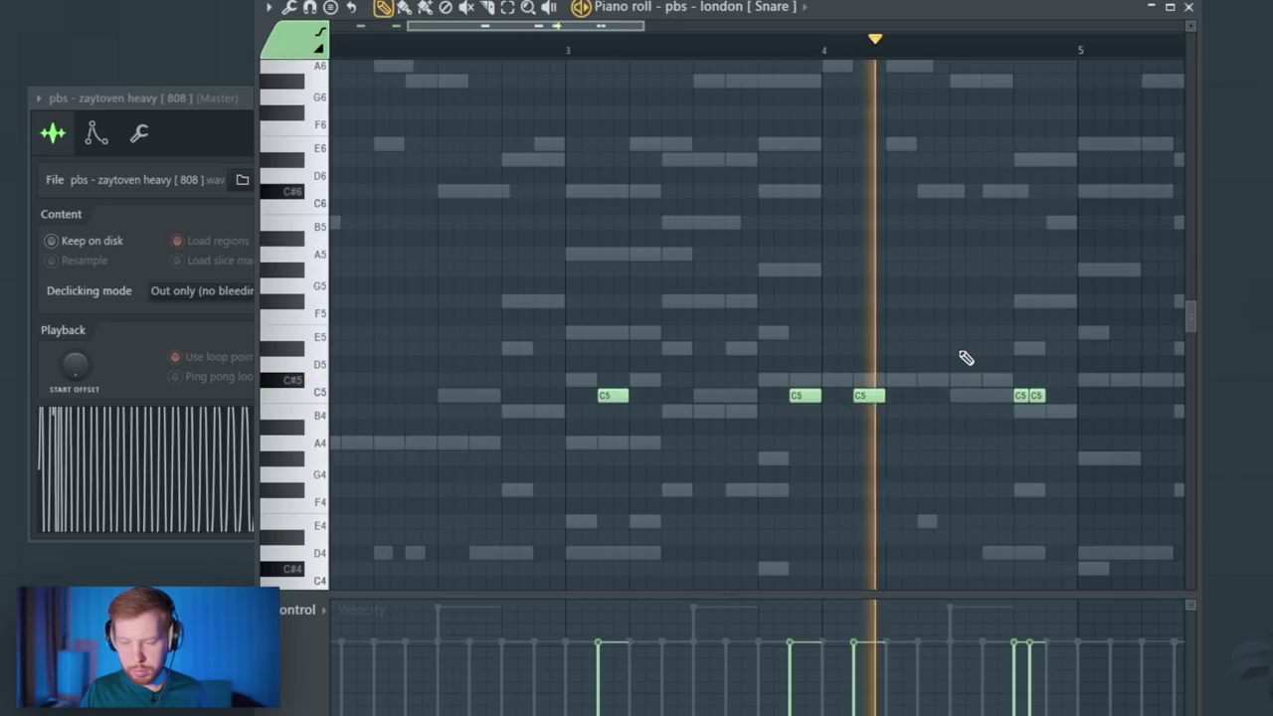
{"action": "left_click_drag", "start_coordinate": [745, 50], "coordinate": [334, 50]}
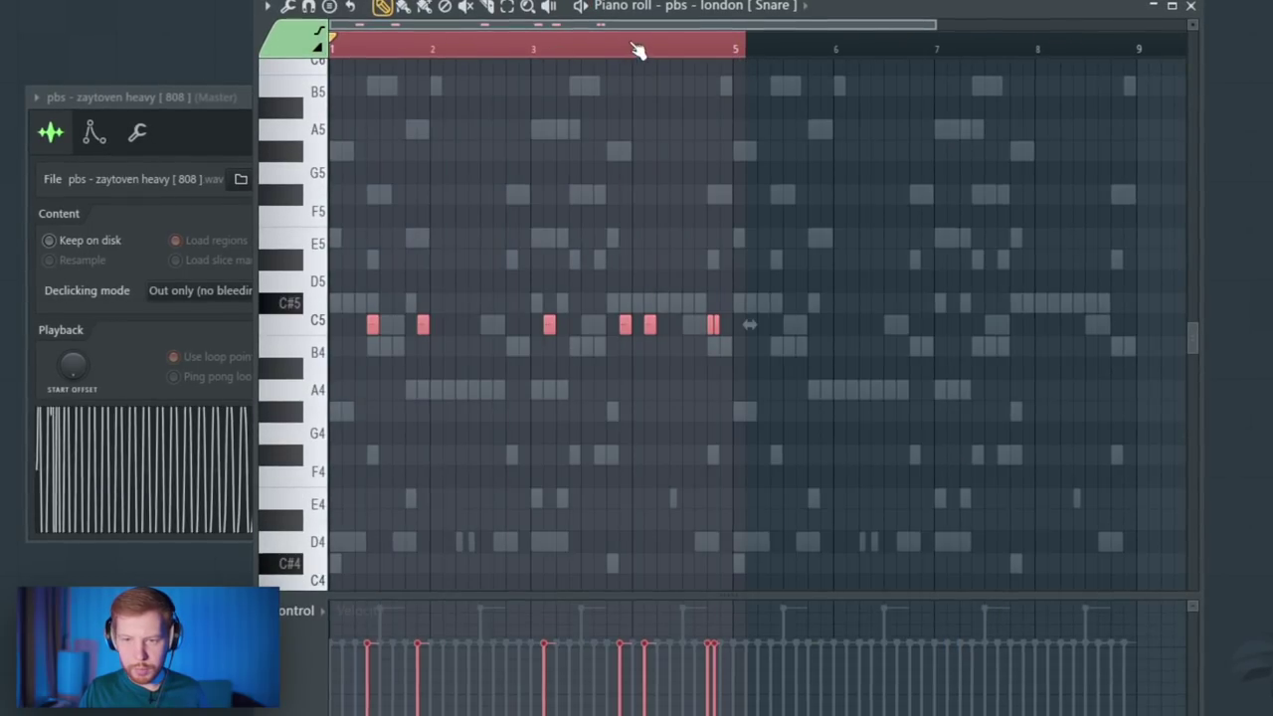
{"action": "key", "text": "ctrl+b"}
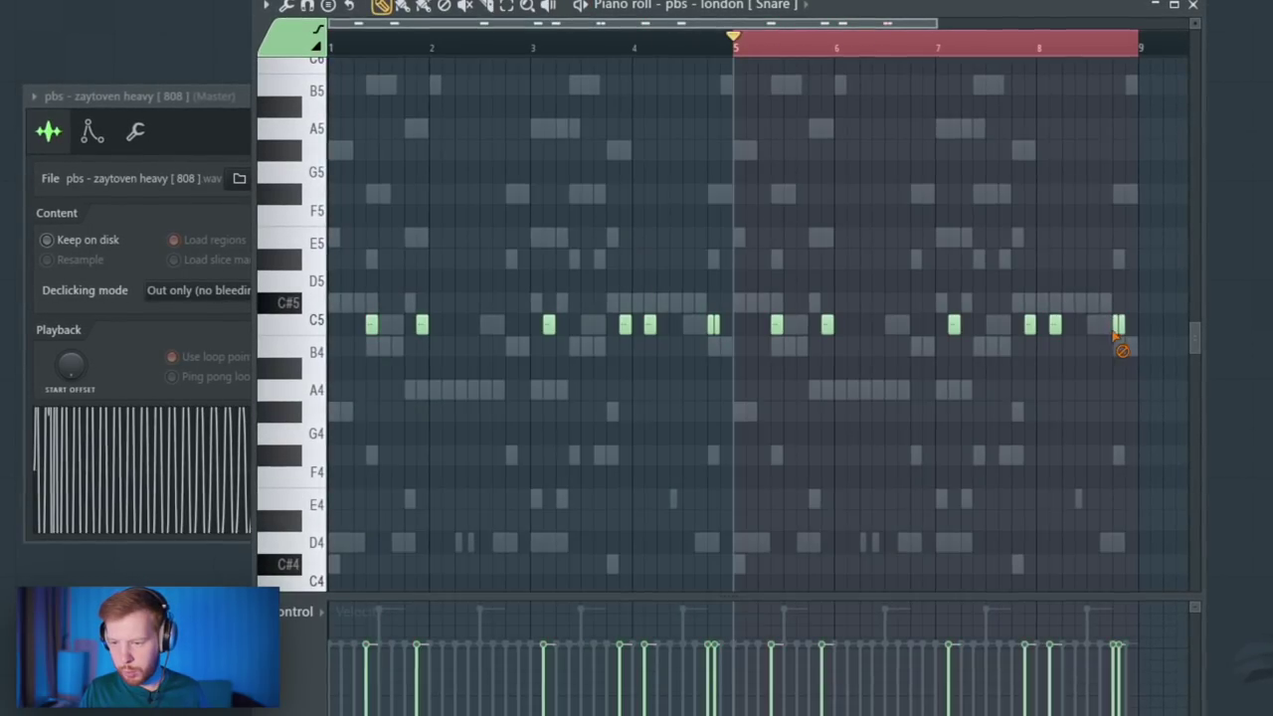
{"action": "left_click", "coordinate": [1195, 6]}
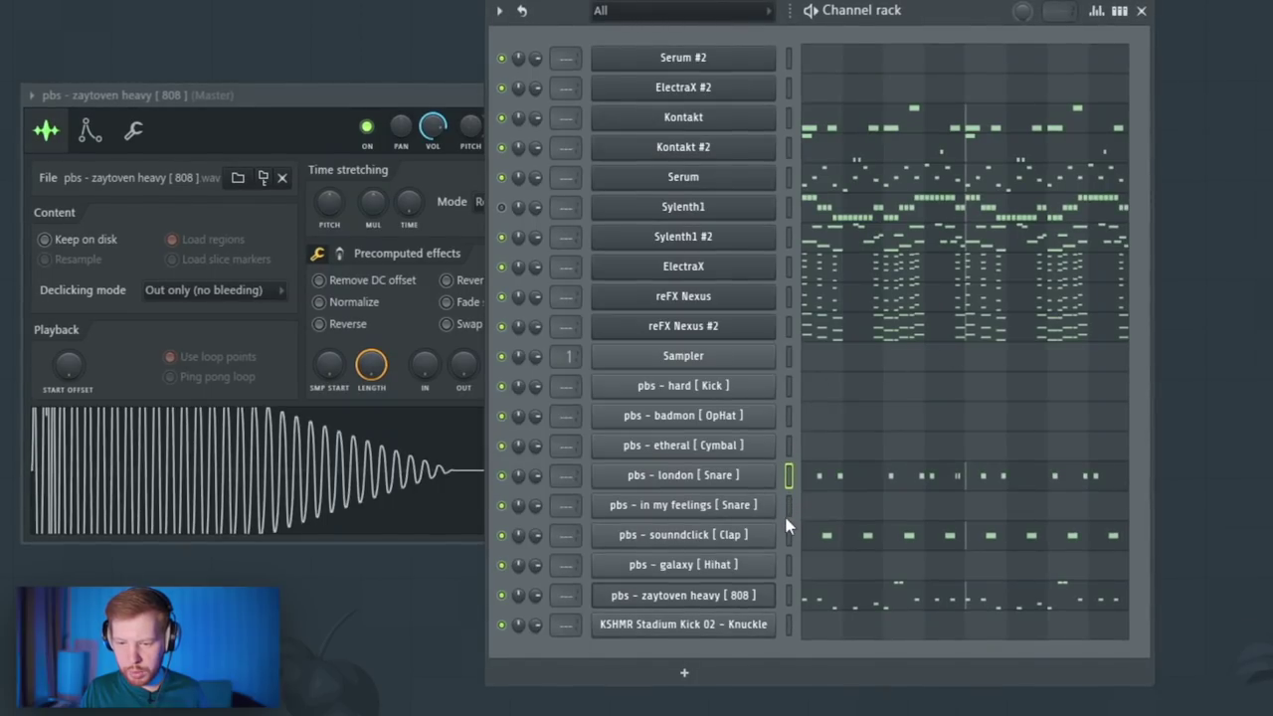
Build an in my feelings snare fill of five C5 notes in bar 8, ending with three consecutive short notes
{"action": "left_click", "coordinate": [888, 508]}
{"action": "scroll", "coordinate": [1007, 461], "scroll_direction": "right", "scroll_amount": 3}
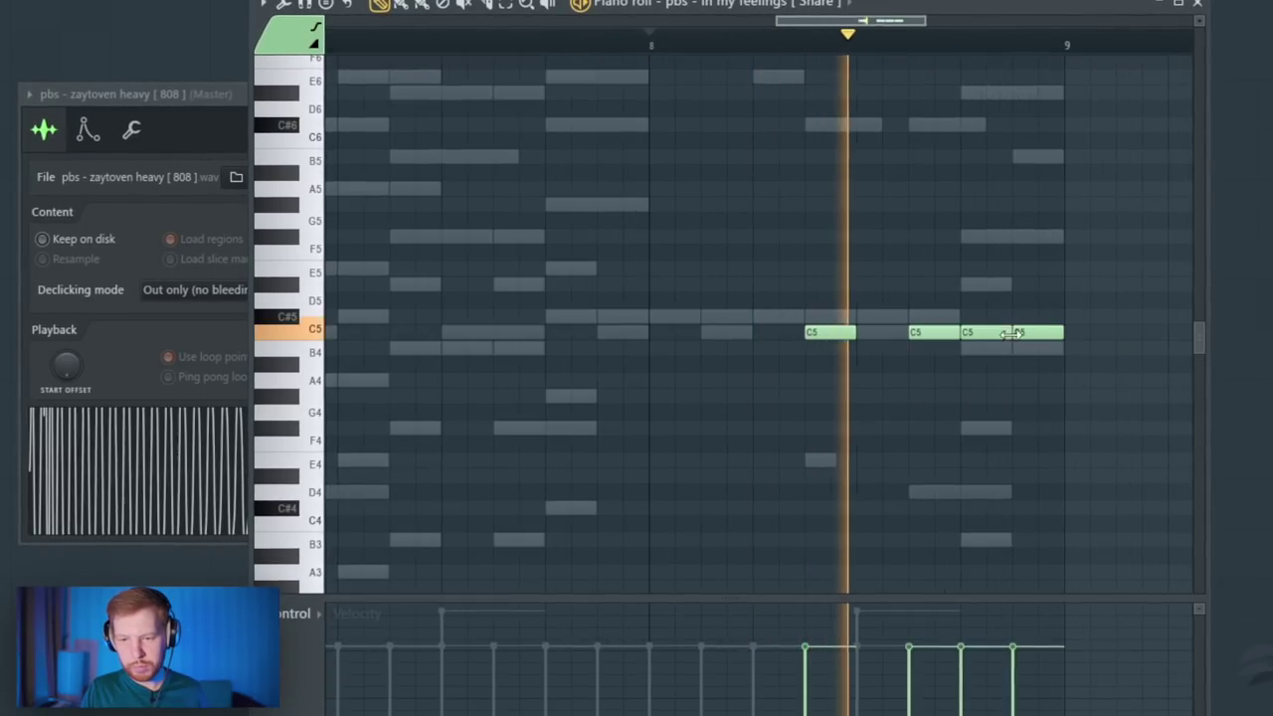
{"action": "key", "text": "space"}
{"action": "right_click", "coordinate": [1021, 335]}
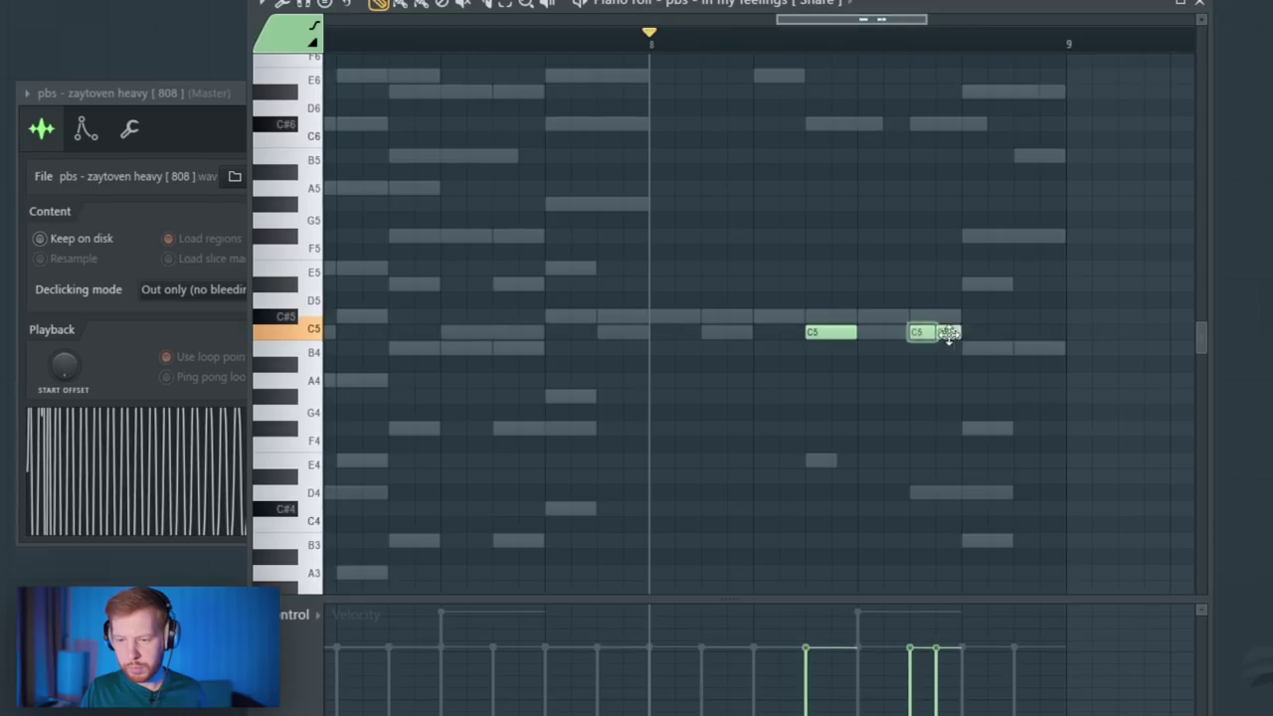
{"action": "left_click", "coordinate": [1029, 333]}
{"action": "key", "text": "space"}
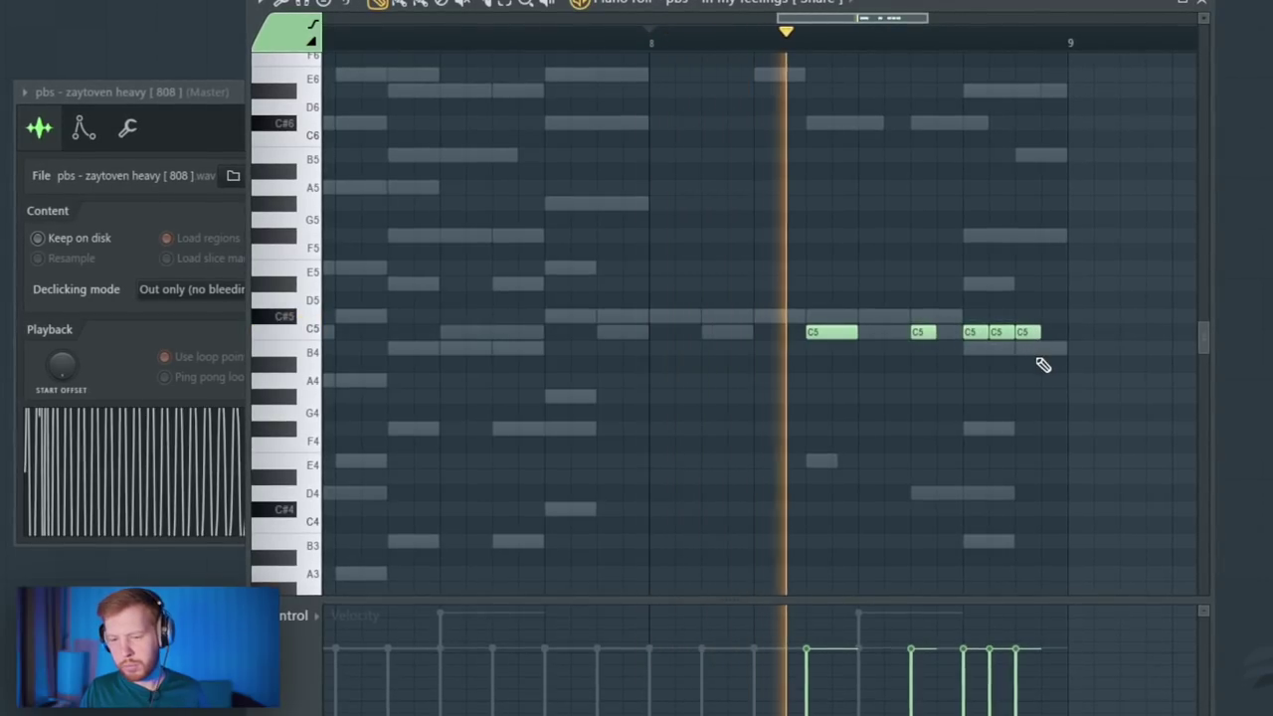
{"action": "key", "text": "space"}
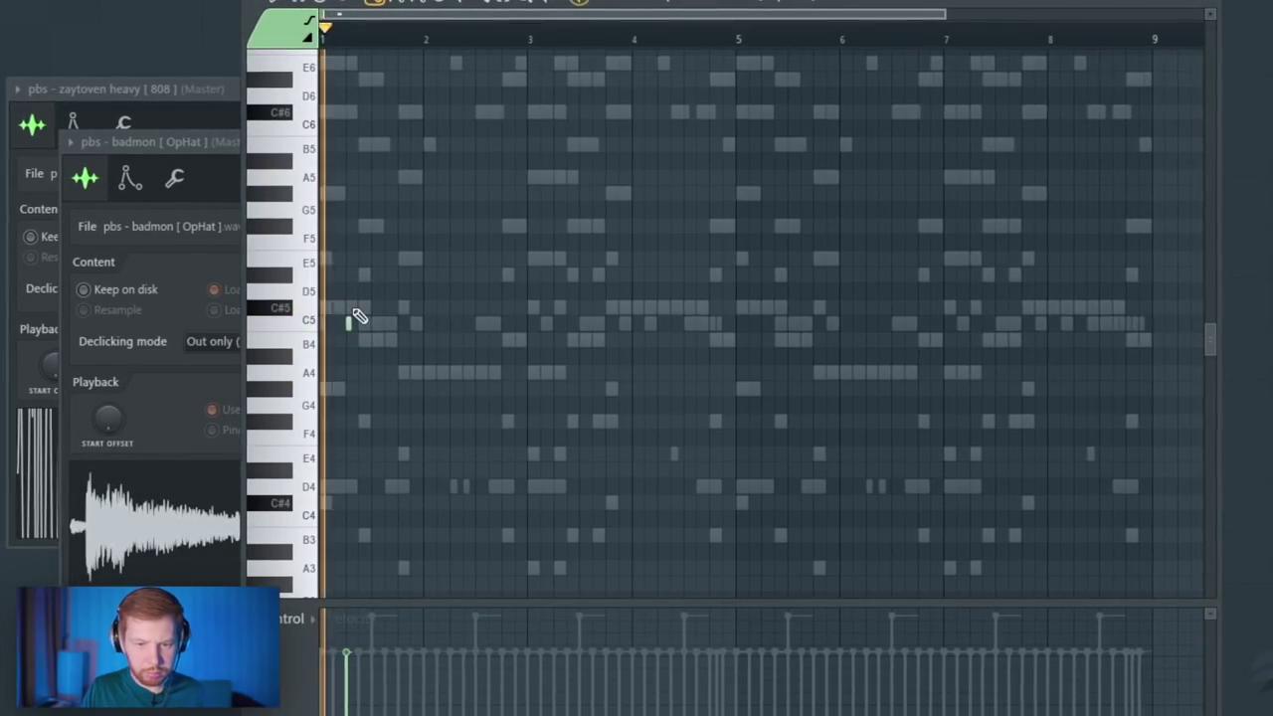
Place one short C5 badmon open hi-hat note on the second beat of each of the eight bars
{"action": "left_click", "coordinate": [453, 326]}
{"action": "left_click_drag", "start_coordinate": [537, 281], "coordinate": [554, 334]}
{"action": "left_click_drag", "start_coordinate": [806, 285], "coordinate": [336, 342]}
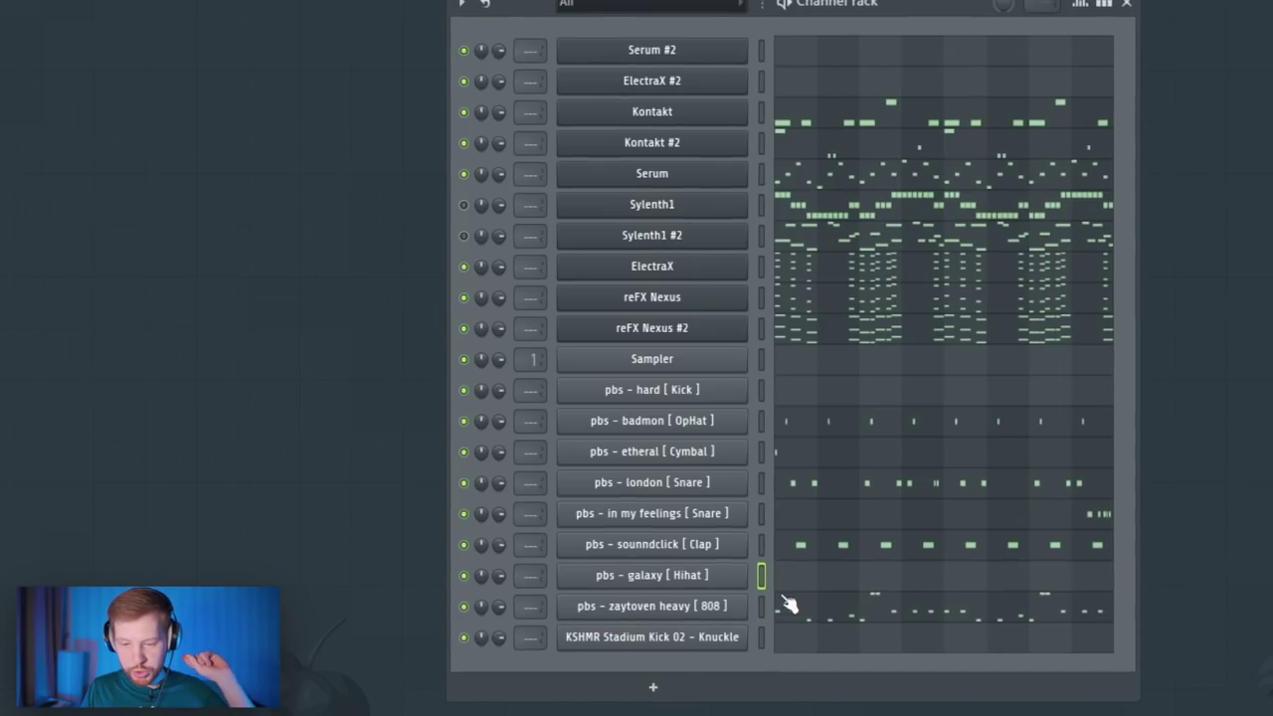
Place two adjacent C5 galaxy hi-hat notes at the start of bar 1 and lower the second note's velocity
{"action": "left_click", "coordinate": [801, 584]}
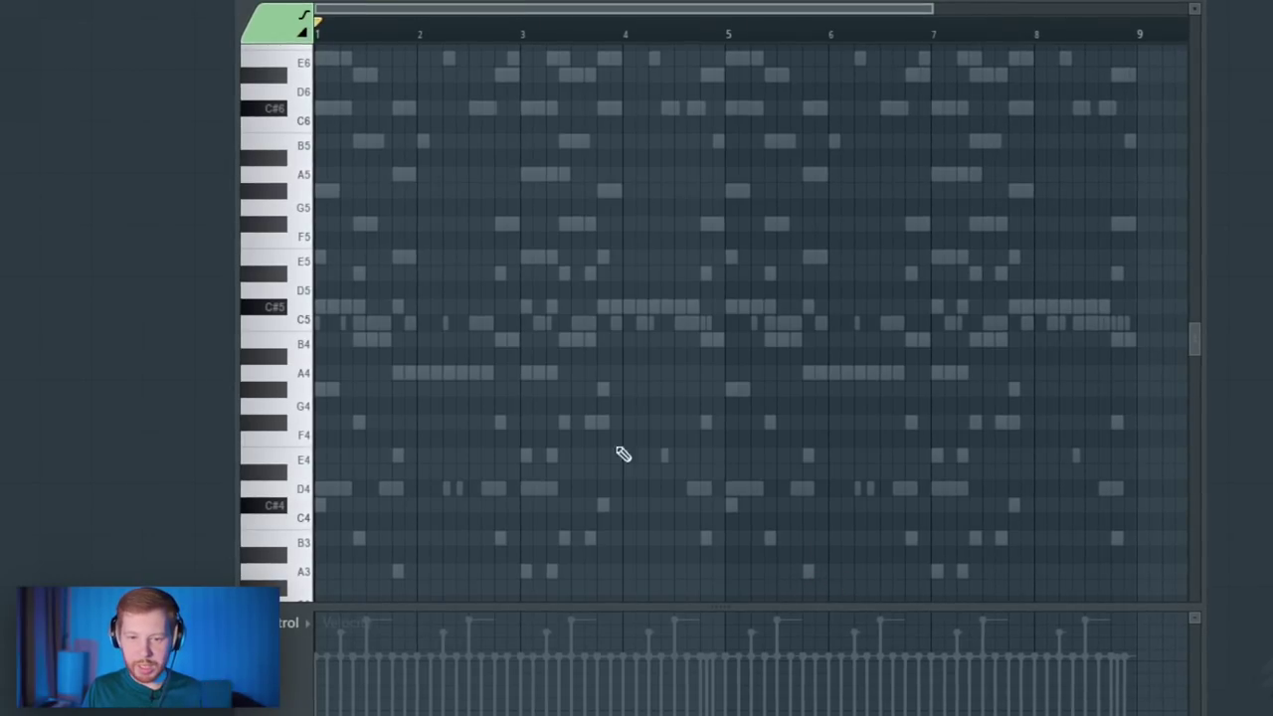
{"action": "scroll", "coordinate": [369, 341], "scroll_direction": "up", "scroll_amount": 5}
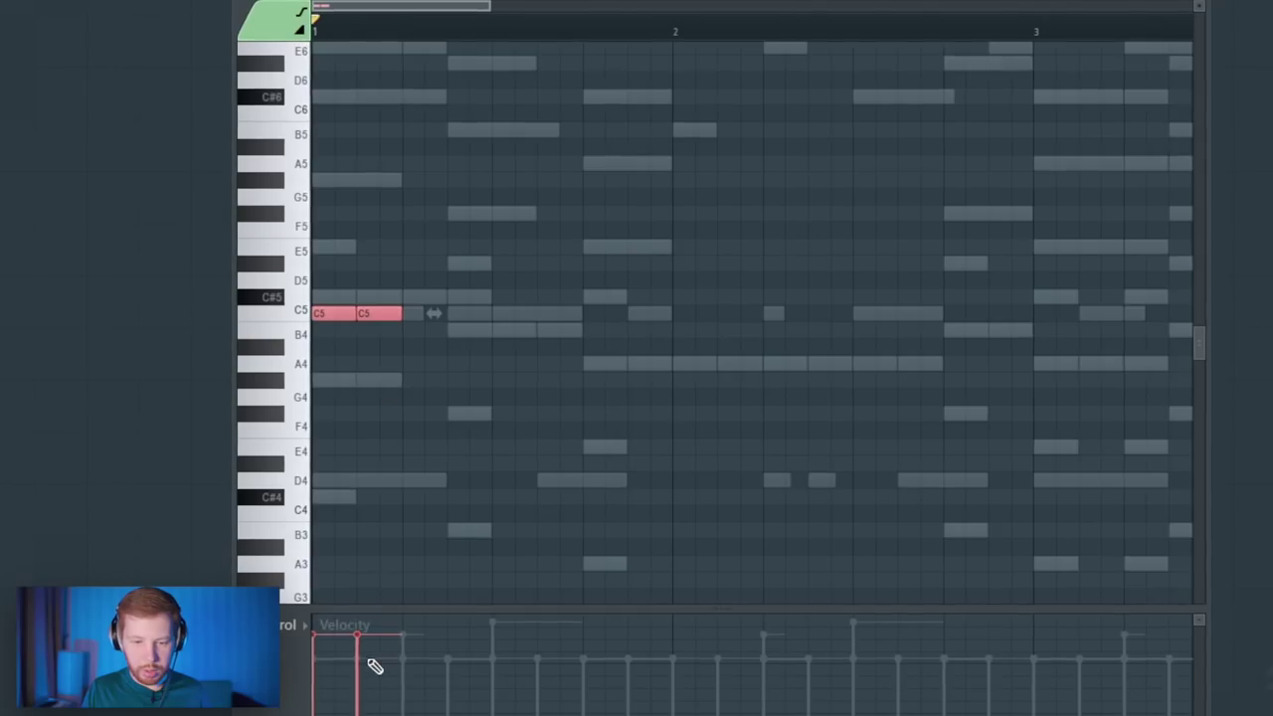
{"action": "scroll", "coordinate": [490, 468], "scroll_direction": "down", "scroll_amount": 5}
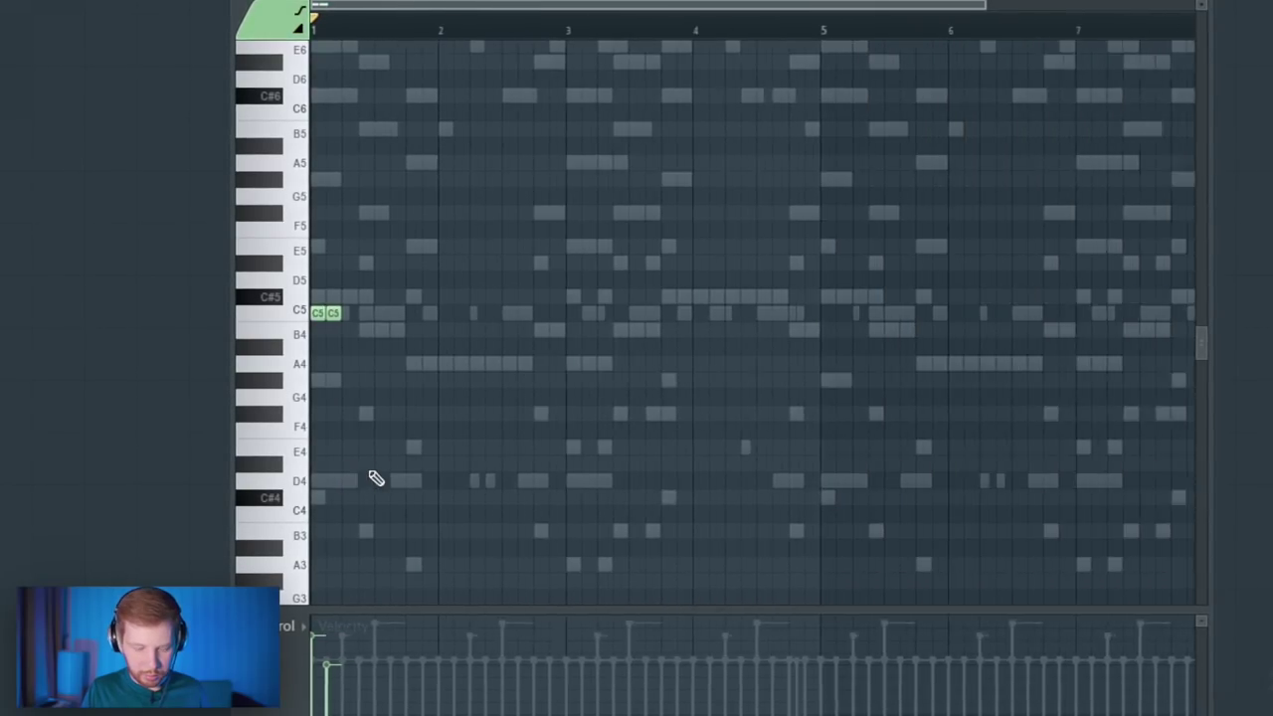
Duplicate the two-note hi-hat figure until it fills bars 1 to 4
{"action": "key", "text": "ctrl+b"}
{"action": "key", "text": "ctrl+b"}
{"action": "key", "text": "ctrl+b"}
{"action": "key", "text": "ctrl+b"}
{"action": "key", "text": "ctrl+b"}
{"action": "key", "text": "ctrl+b"}
{"action": "key", "text": "ctrl+b"}
{"action": "key", "text": "ctrl+b"}
{"action": "key", "text": "ctrl+b"}
{"action": "key", "text": "ctrl+b"}
{"action": "key", "text": "ctrl+b"}
{"action": "key", "text": "ctrl+b"}
{"action": "key", "text": "ctrl+b"}
{"action": "key", "text": "ctrl+b"}
{"action": "key", "text": "ctrl+b"}
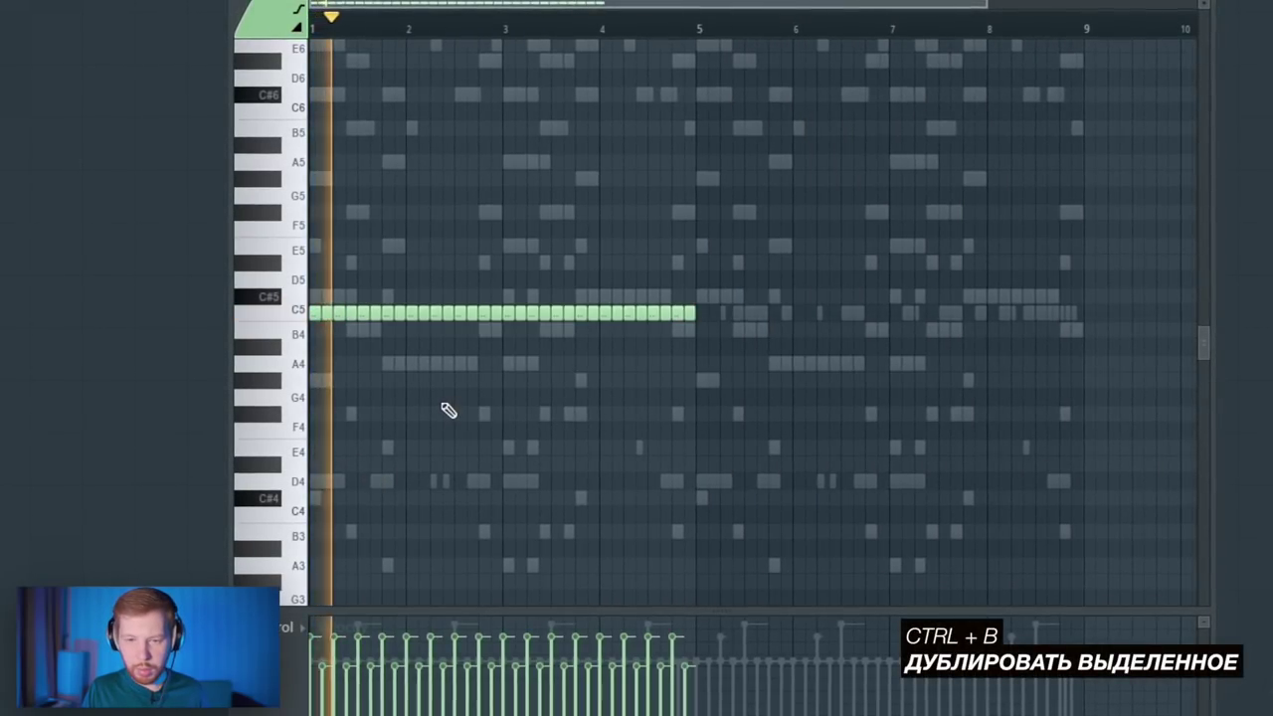
Chop the third hi-hat note of bar 1 into two shorter notes and play the pattern
{"action": "key", "text": "ctrl+a"}
{"action": "scroll", "coordinate": [378, 372], "scroll_direction": "up", "scroll_amount": 5}
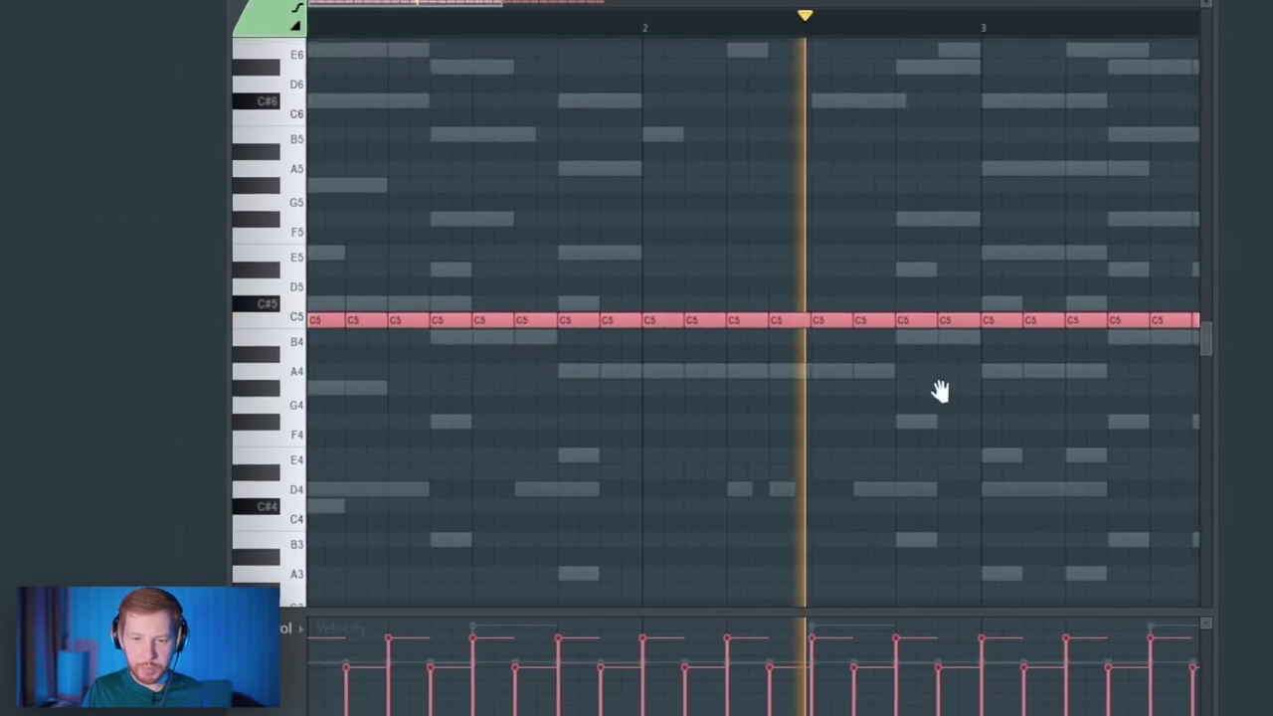
{"action": "scroll", "coordinate": [515, 438], "scroll_direction": "up", "scroll_amount": 3}
{"action": "key", "text": "ctrl+d"}
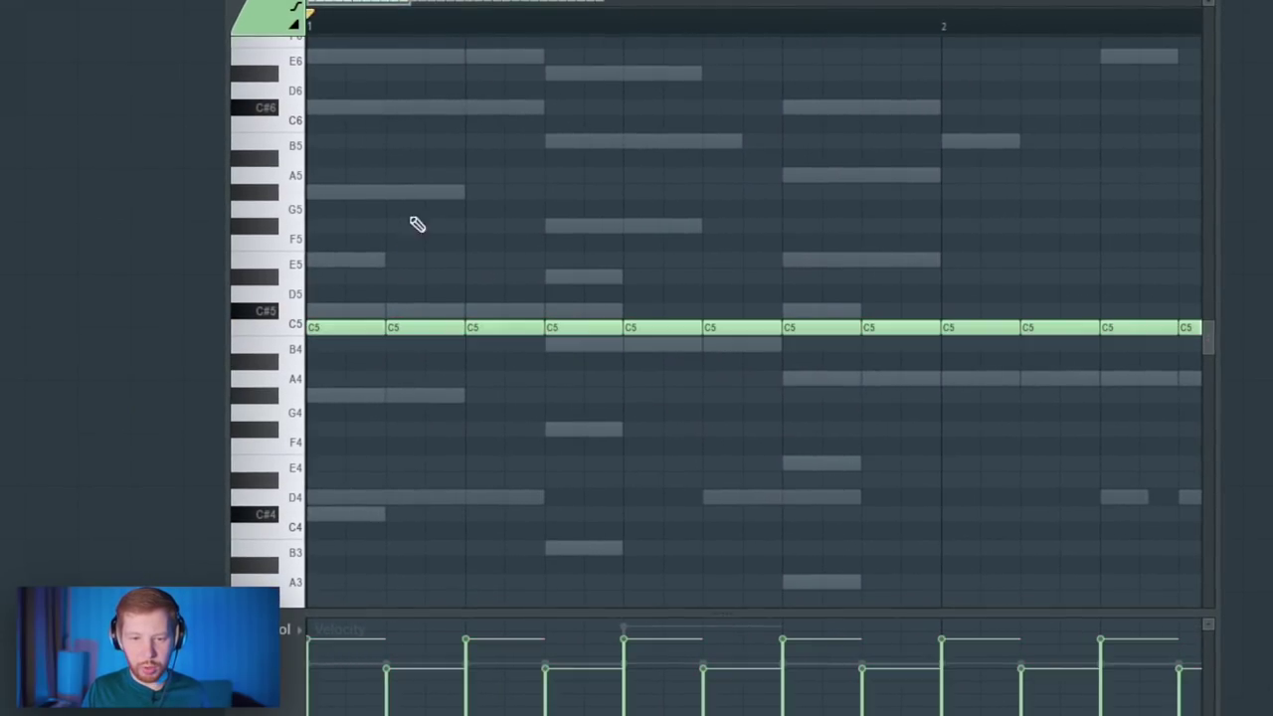
{"action": "key", "text": "space"}
{"action": "key", "text": "ctrl+u"}
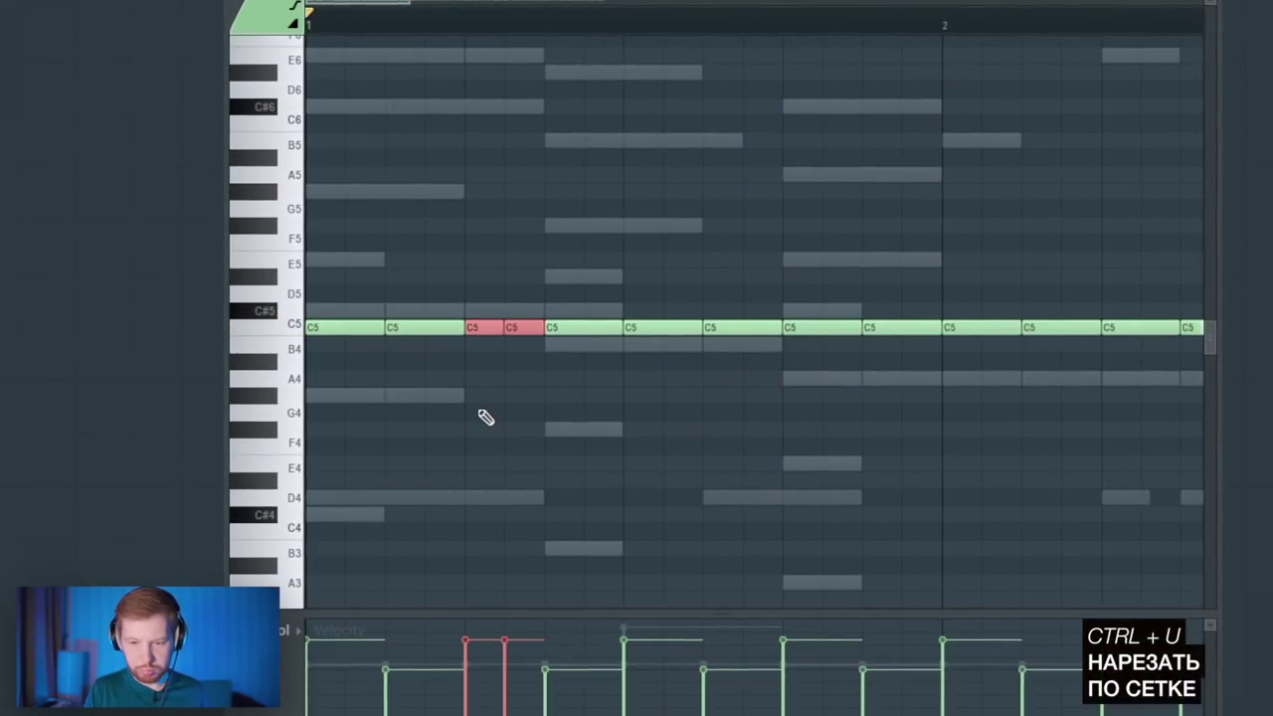
{"action": "key", "text": "space"}
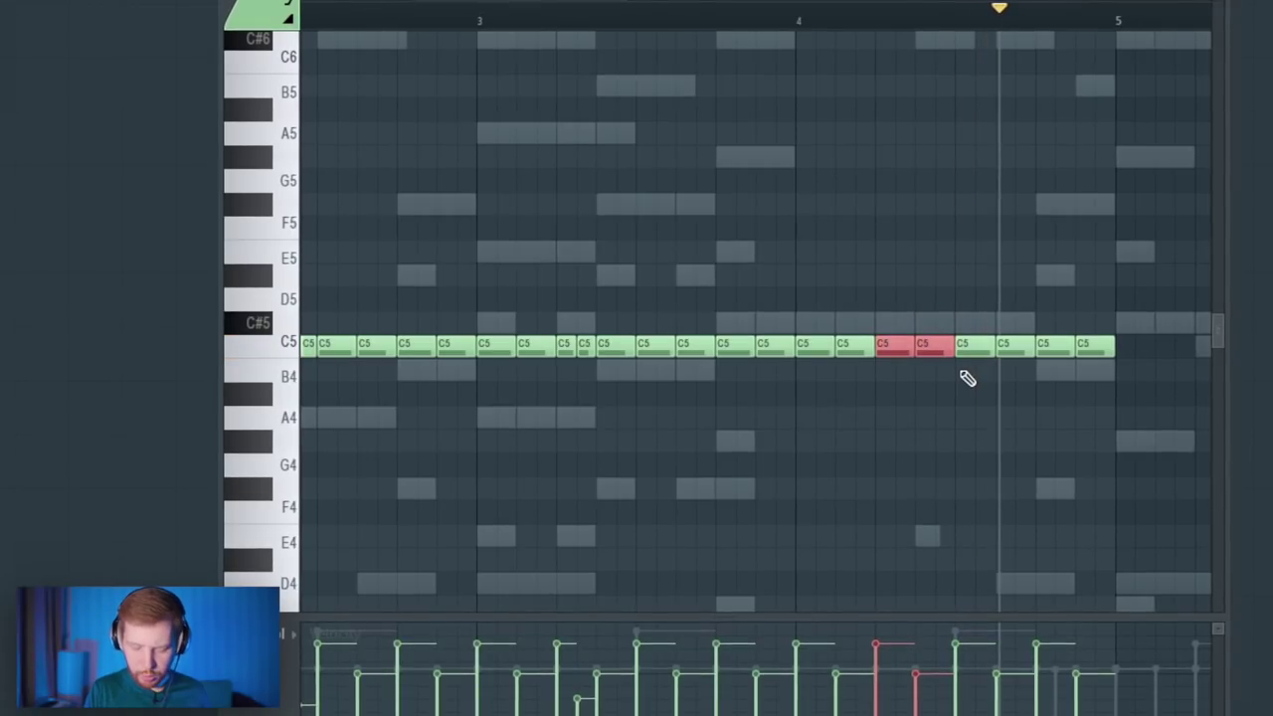
Chop the third and fourth hi-hat notes of bar 4 in half and lower the velocity of each second half
{"action": "key", "text": "ctrl+u"}
{"action": "key", "text": "space"}
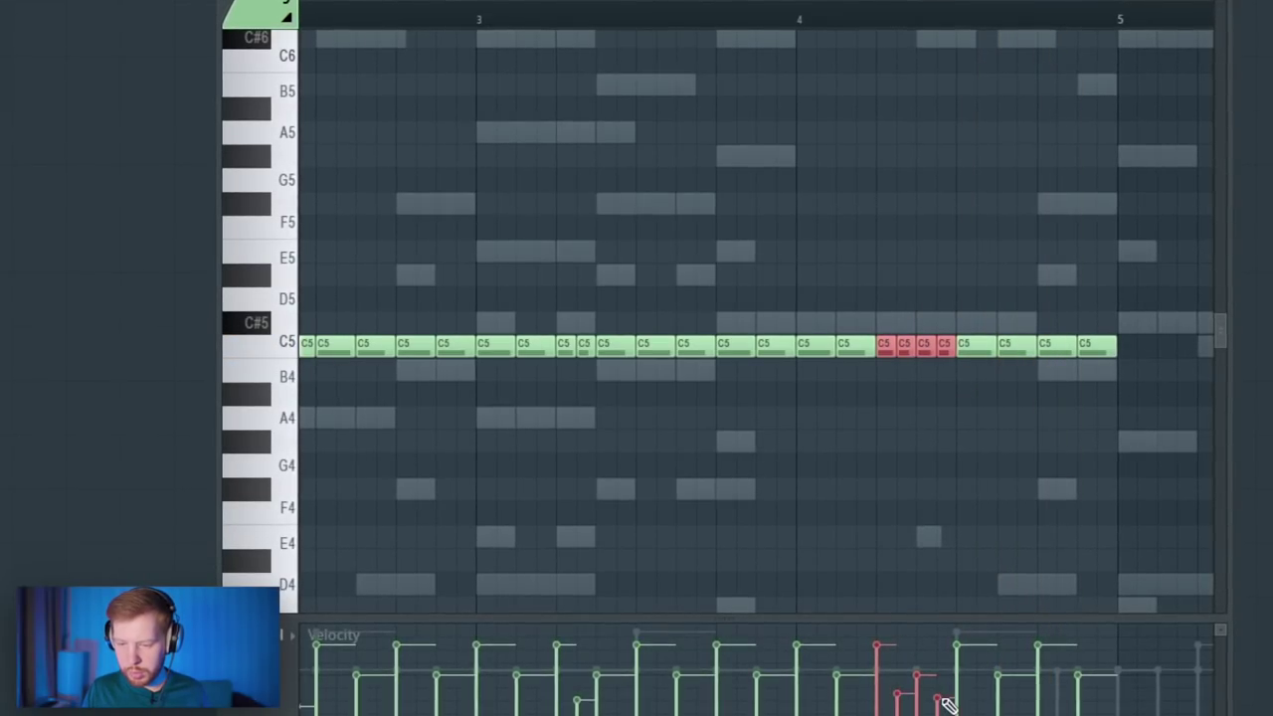
{"action": "key", "text": "space"}
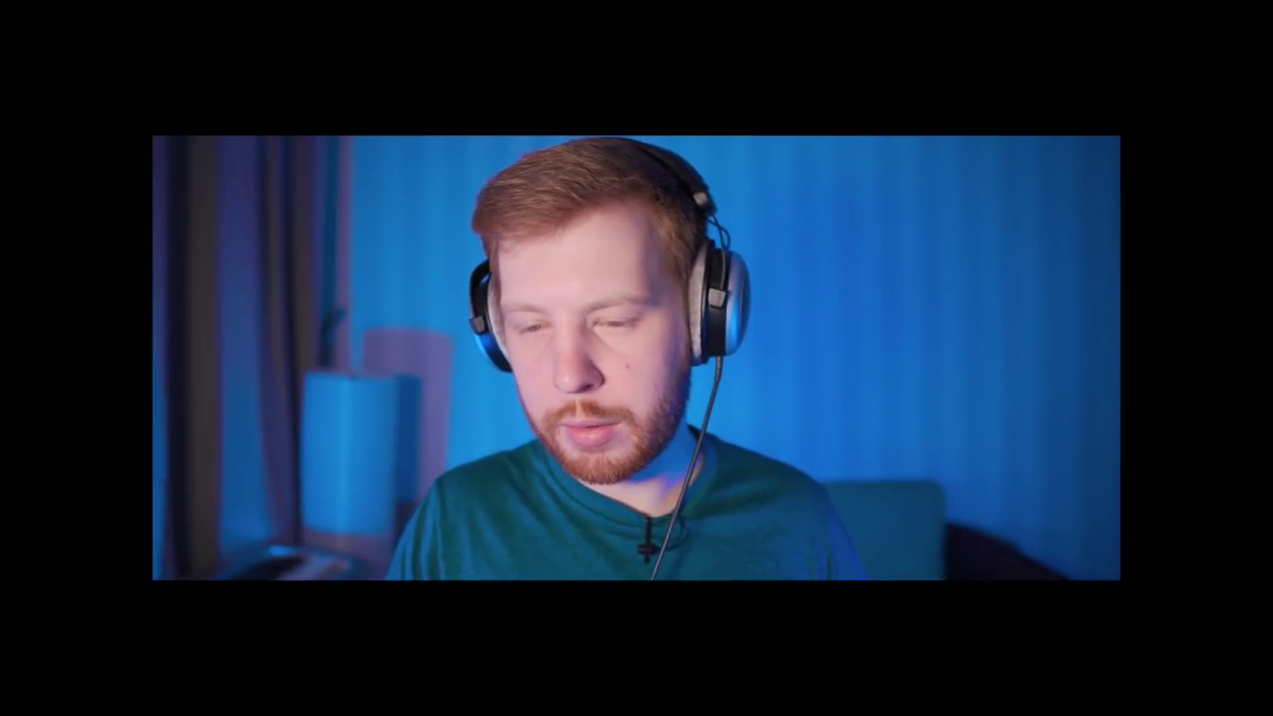
Set the snap to 1/2 step and add short hi-hat rolls on E5 in bar 1 and A4 in bar 2
{"action": "left_click", "coordinate": [517, 41]}
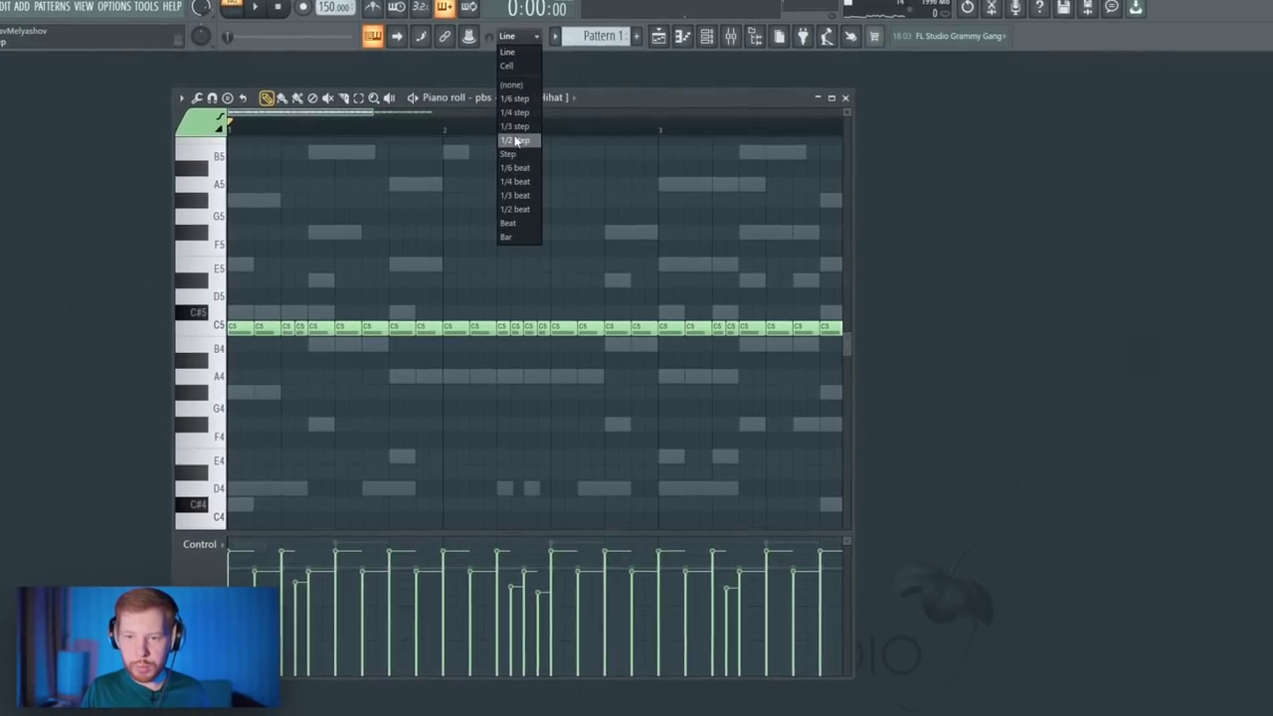
{"action": "left_click", "coordinate": [516, 139]}
{"action": "left_click", "coordinate": [387, 262]}
{"action": "left_click_drag", "start_coordinate": [412, 241], "coordinate": [400, 301]}
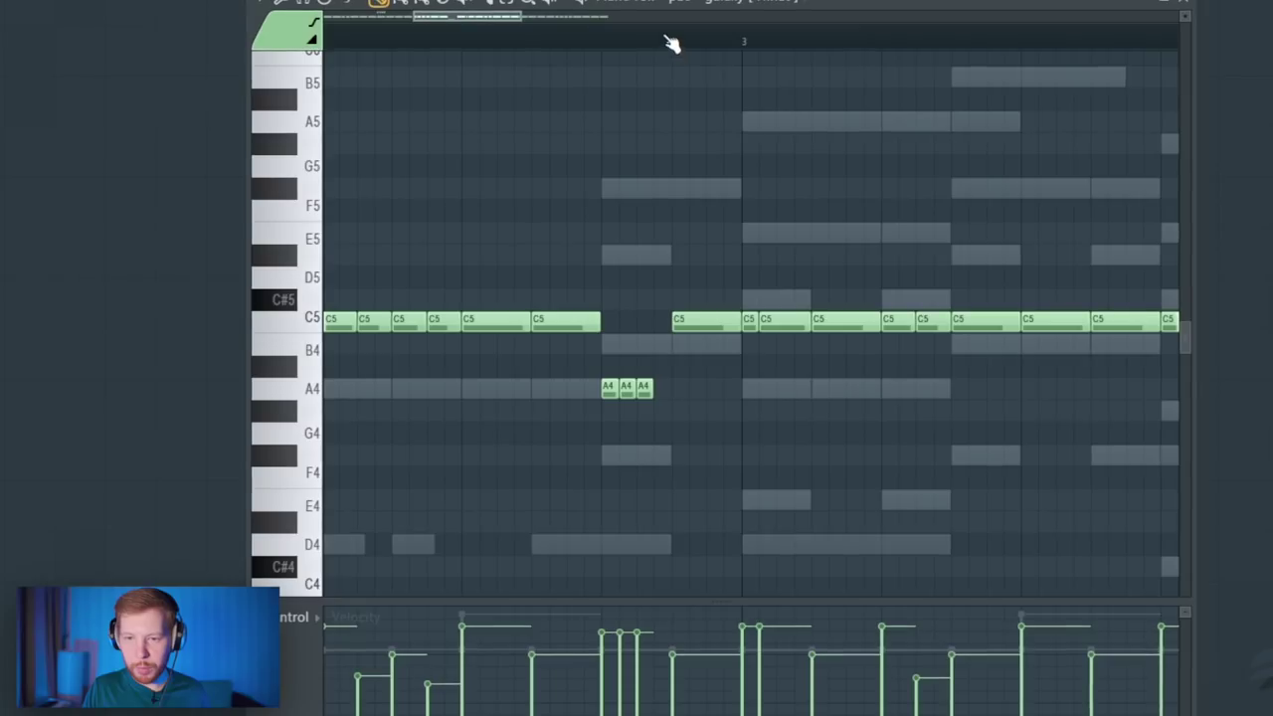
Add three-note hi-hat rolls on A#4 and E5 in bar 4 and repeat the four-bar pattern in bars 5 to 8
{"action": "key", "text": "space"}
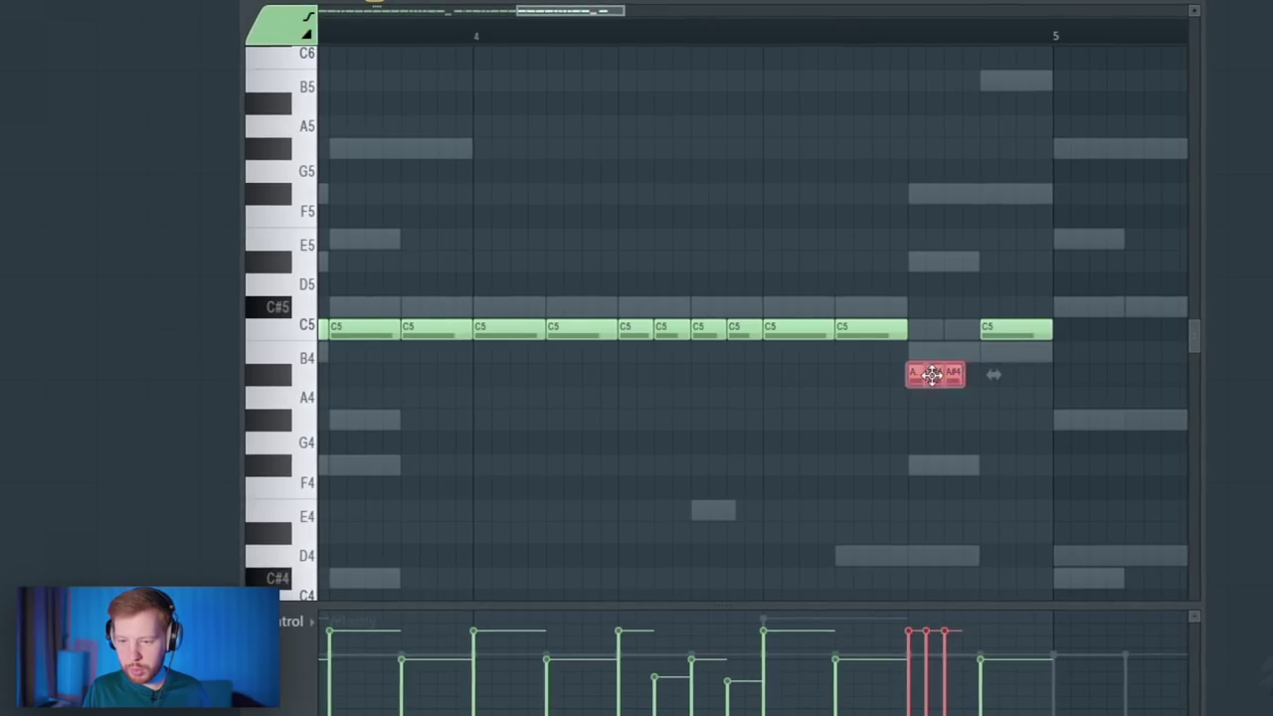
{"action": "key", "text": "space"}
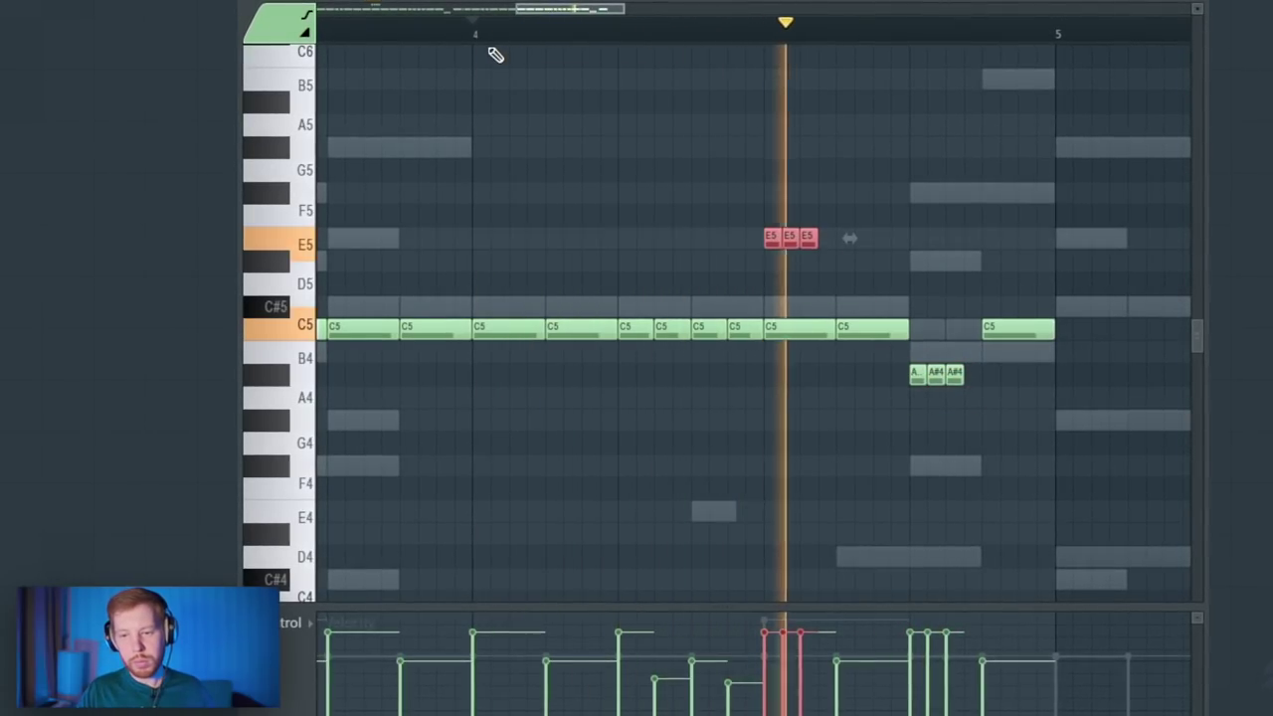
{"action": "key", "text": "space"}
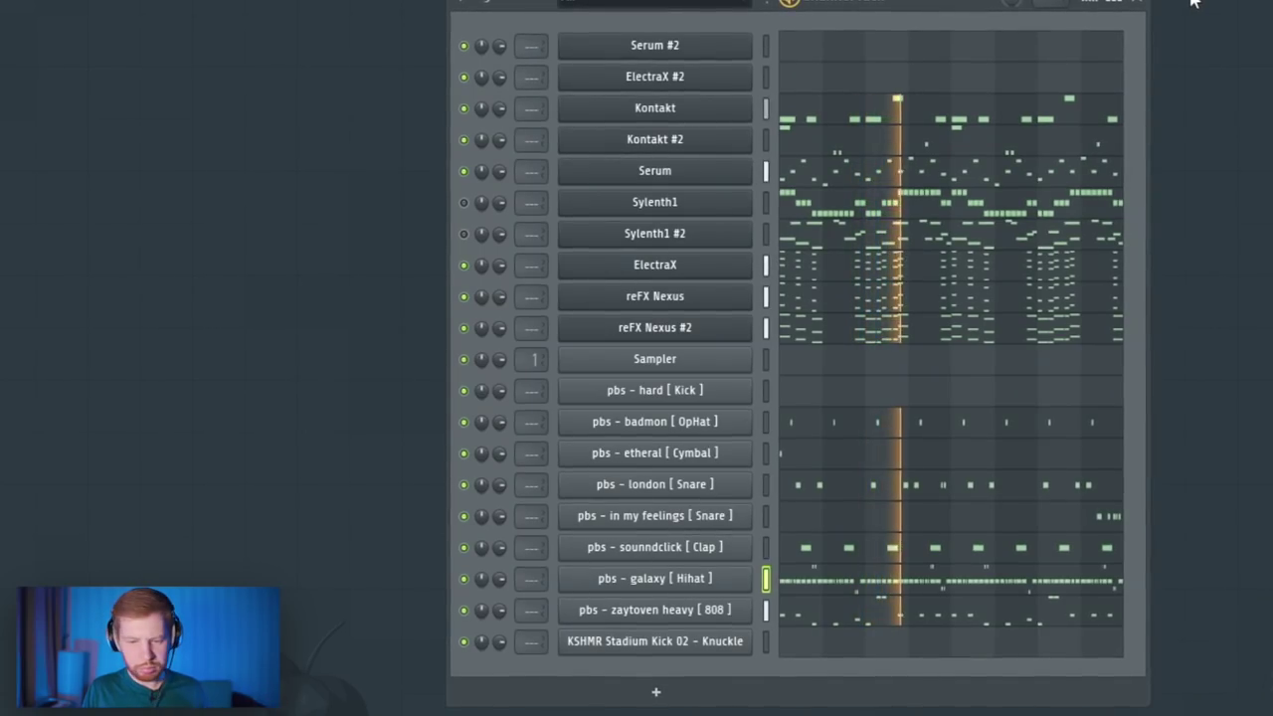
Place a single C5 KSHMR Stadium Kick 02 note at the start of bar 1
{"action": "key", "text": "space"}
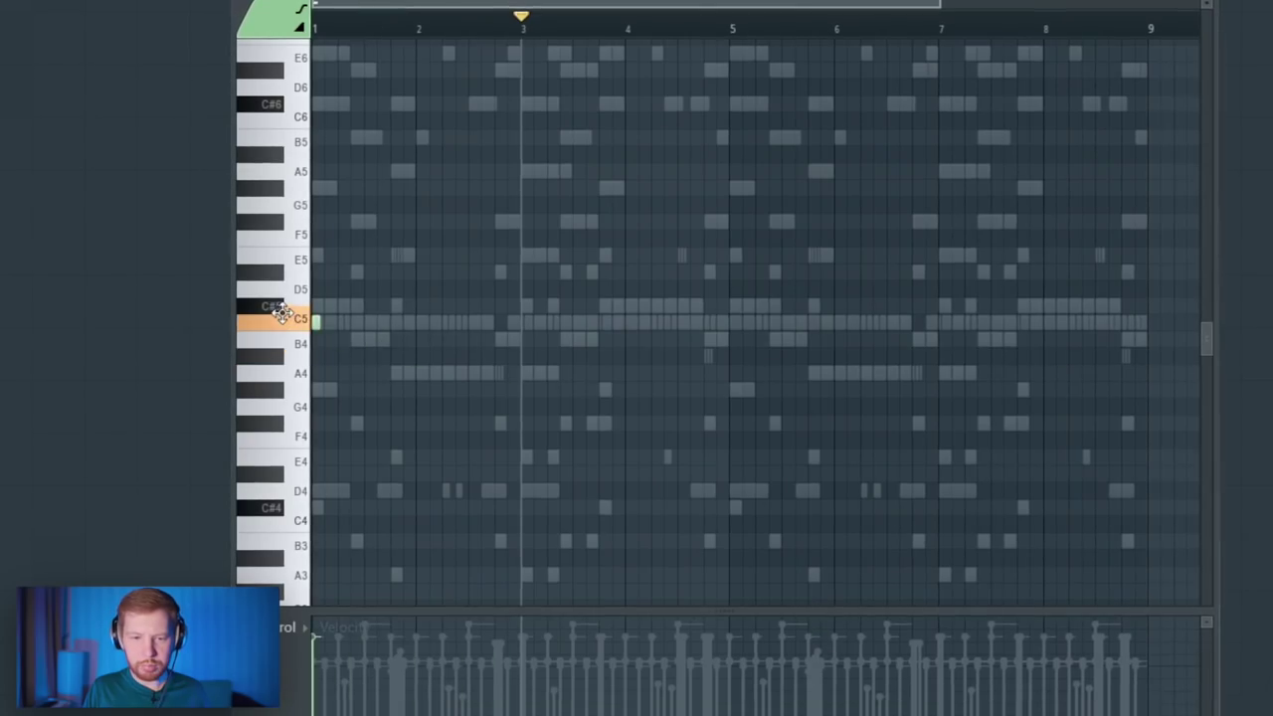
{"action": "key", "text": "space"}
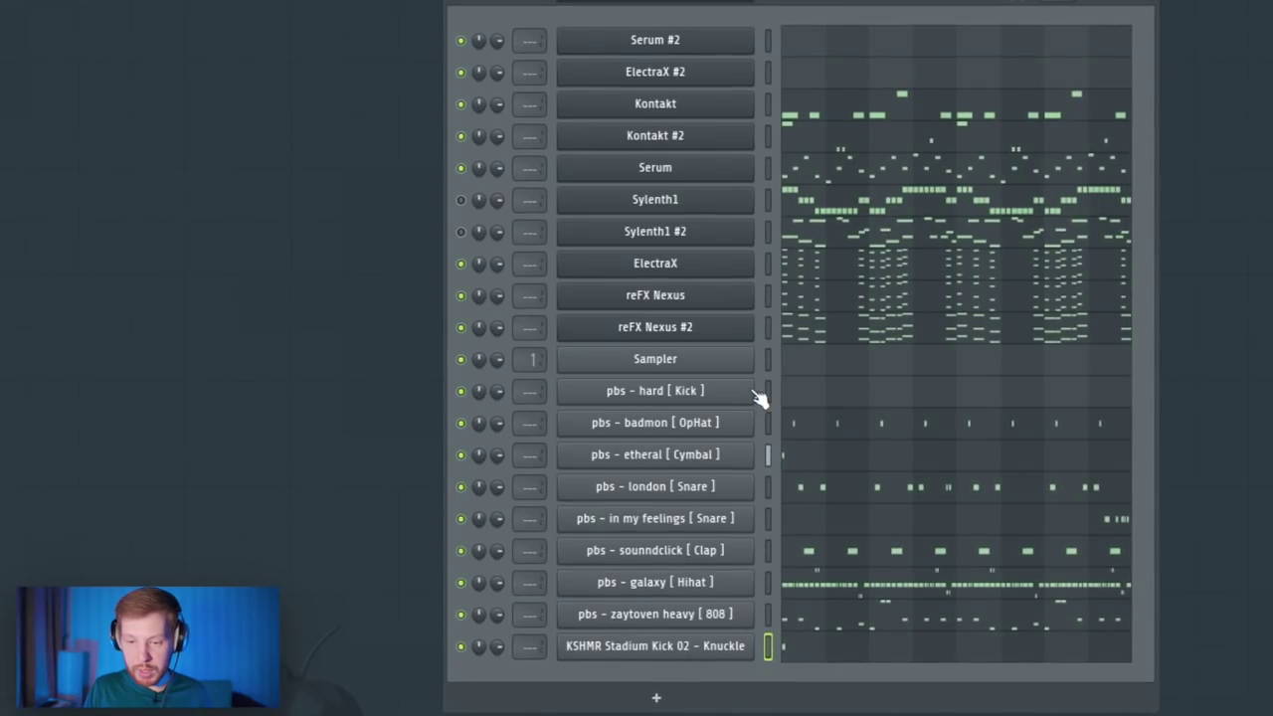
Place three C5 notes across bar 1 for the pbs - hard kick, following the ghosted 808 rhythm
{"action": "left_click", "coordinate": [753, 392]}
{"action": "key", "text": "F7"}
{"action": "scroll", "coordinate": [332, 260], "scroll_direction": "up", "scroll_amount": 3}
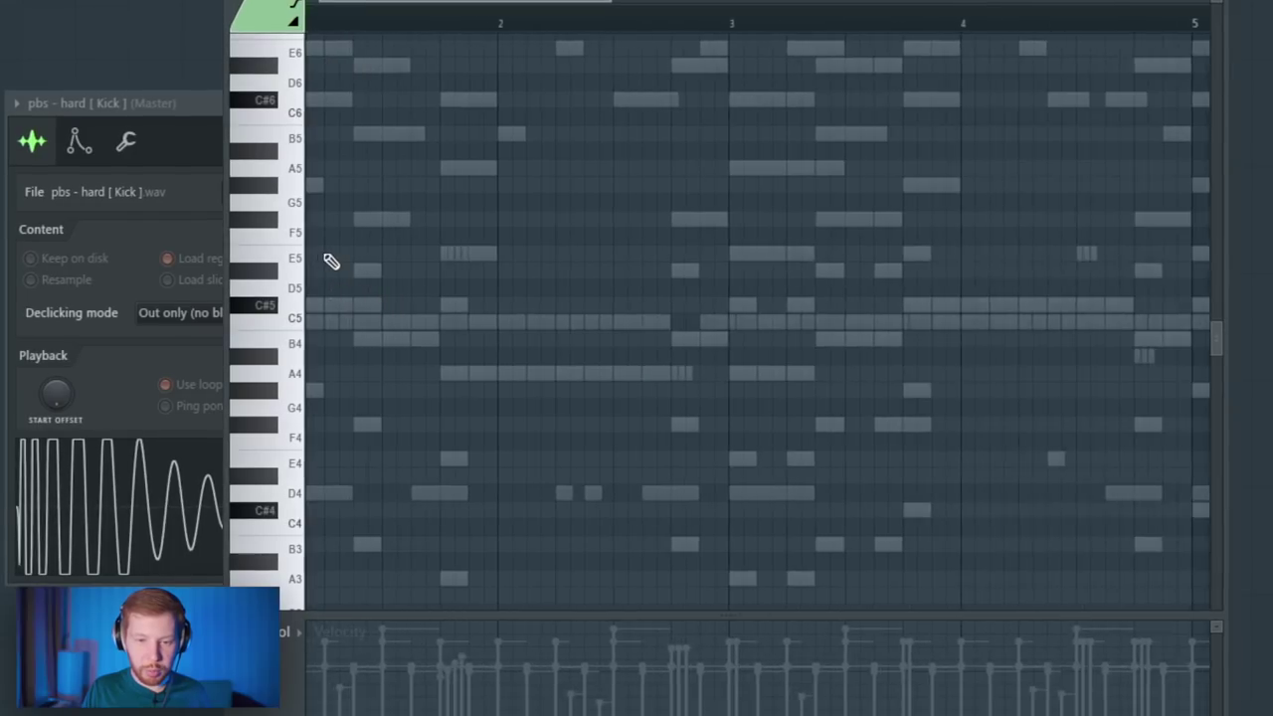
{"action": "scroll", "coordinate": [331, 261], "scroll_direction": "up", "scroll_amount": 2}
{"action": "left_click_drag", "start_coordinate": [331, 261], "coordinate": [835, 301]}
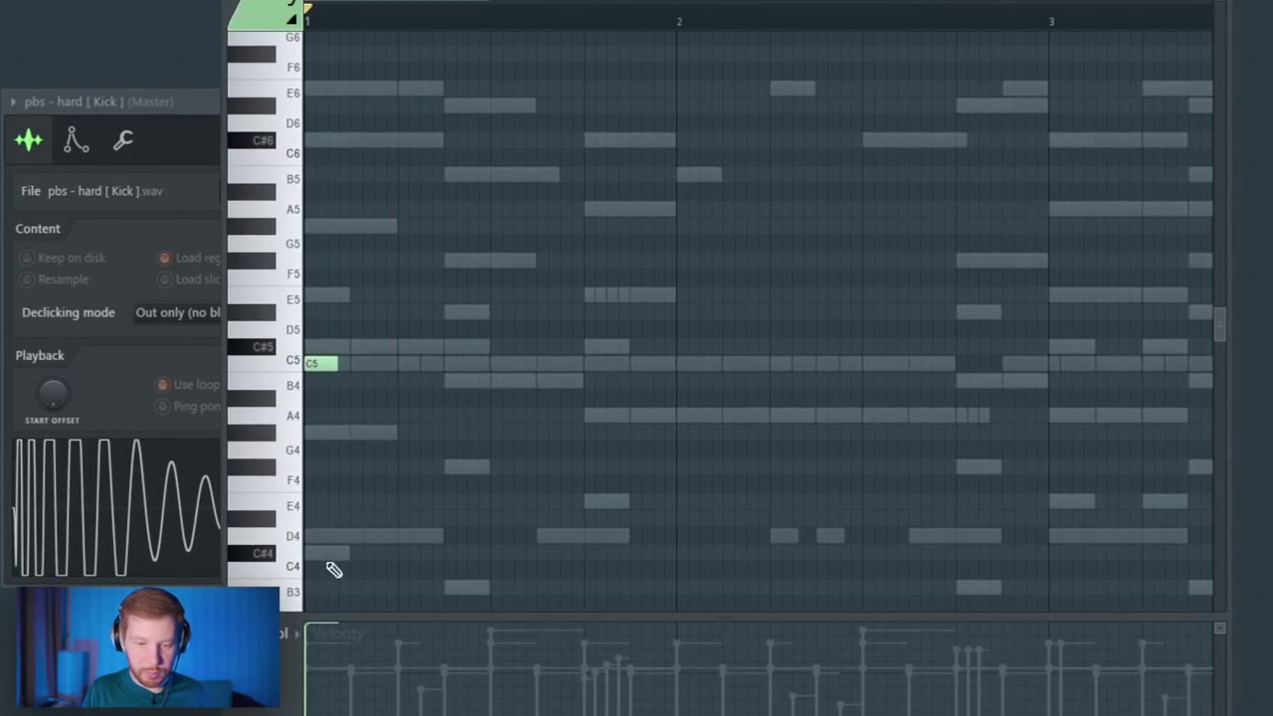
{"action": "left_click_drag", "start_coordinate": [376, 236], "coordinate": [239, 495]}
{"action": "key", "text": "space"}
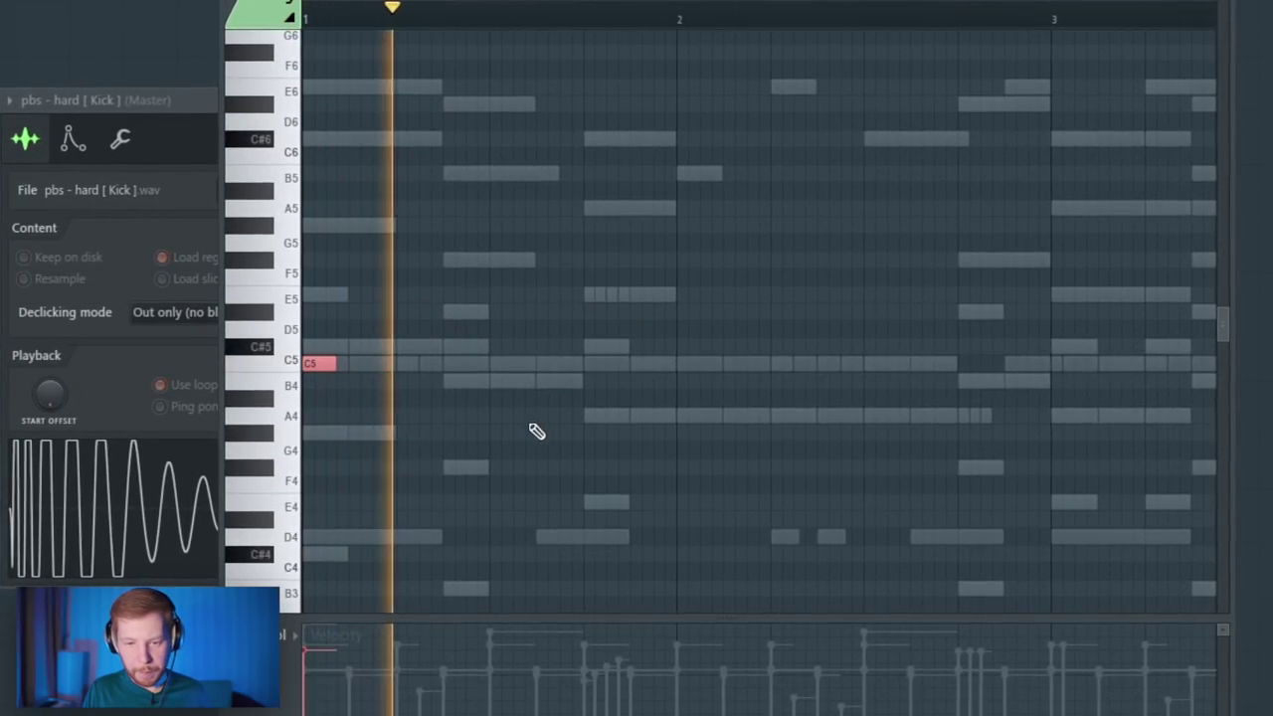
{"action": "left_click", "coordinate": [457, 364]}
{"action": "left_click", "coordinate": [592, 364]}
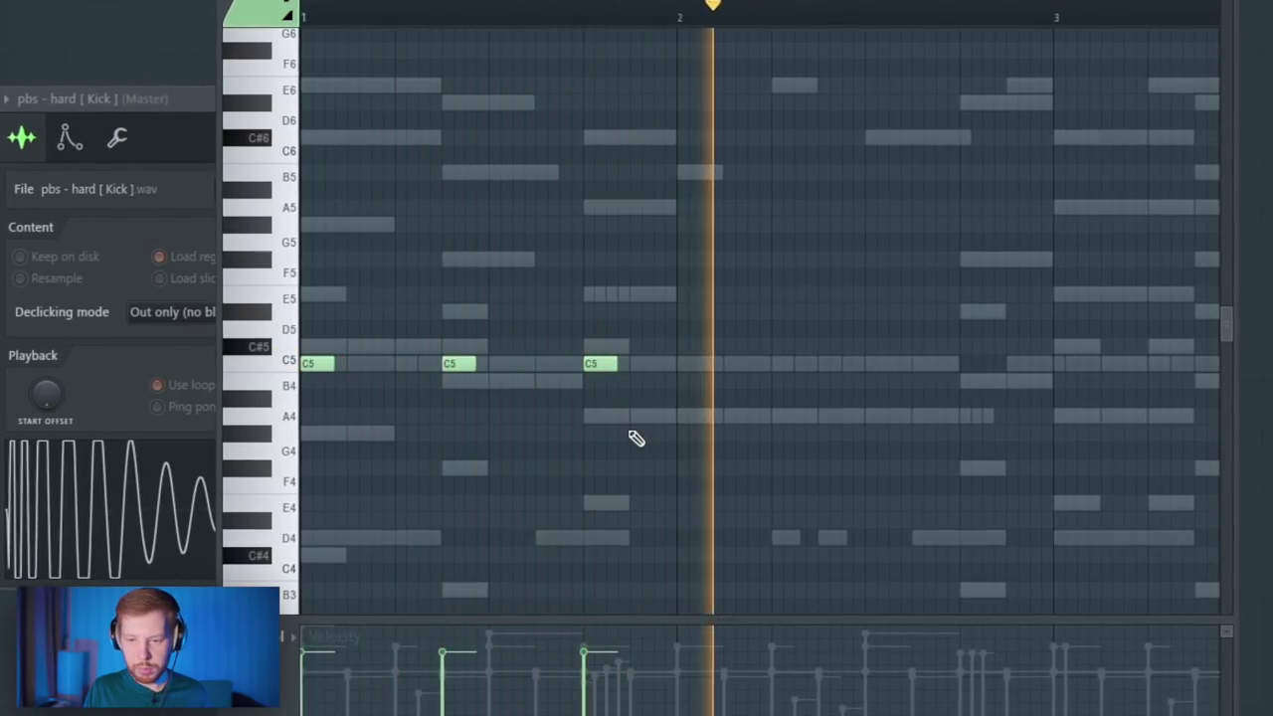
Add a C5 kick note in bar 2, repeat the kick pattern in bars 3 and 4, and add an extra C5 note in bar 4
{"action": "left_click_drag", "start_coordinate": [759, 268], "coordinate": [283, 438]}
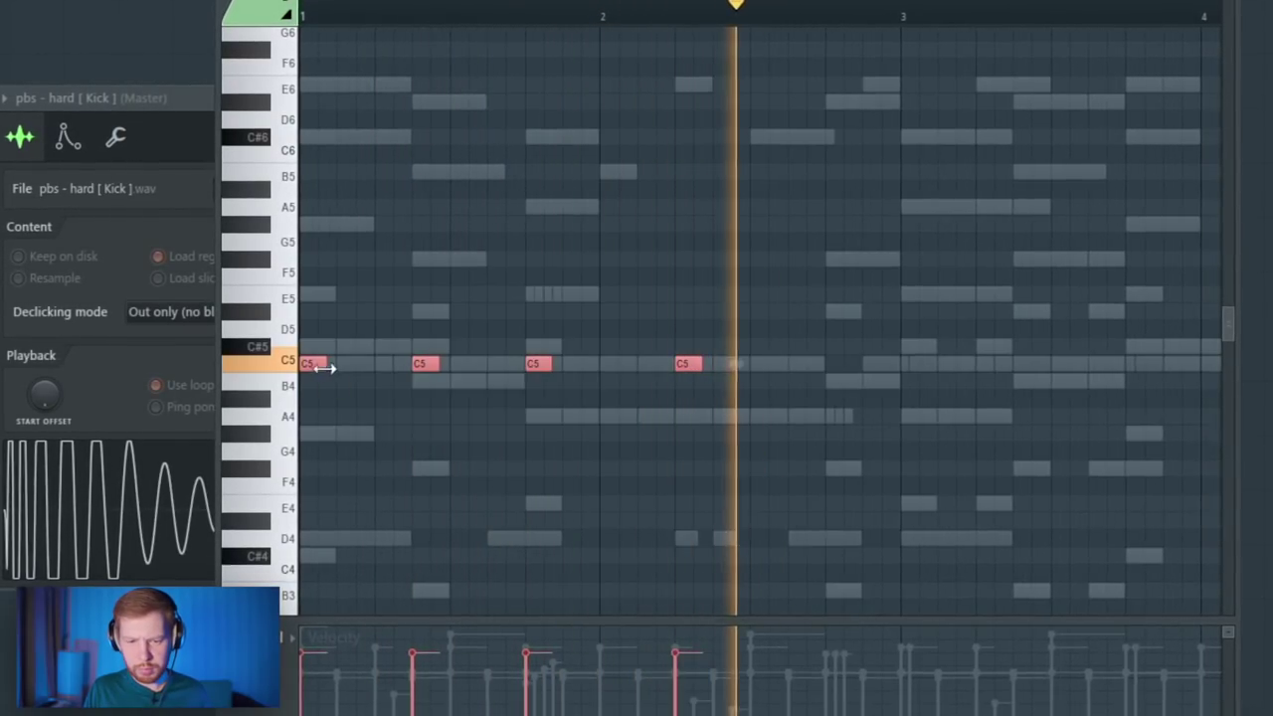
{"action": "left_click_drag", "start_coordinate": [314, 366], "coordinate": [912, 372]}
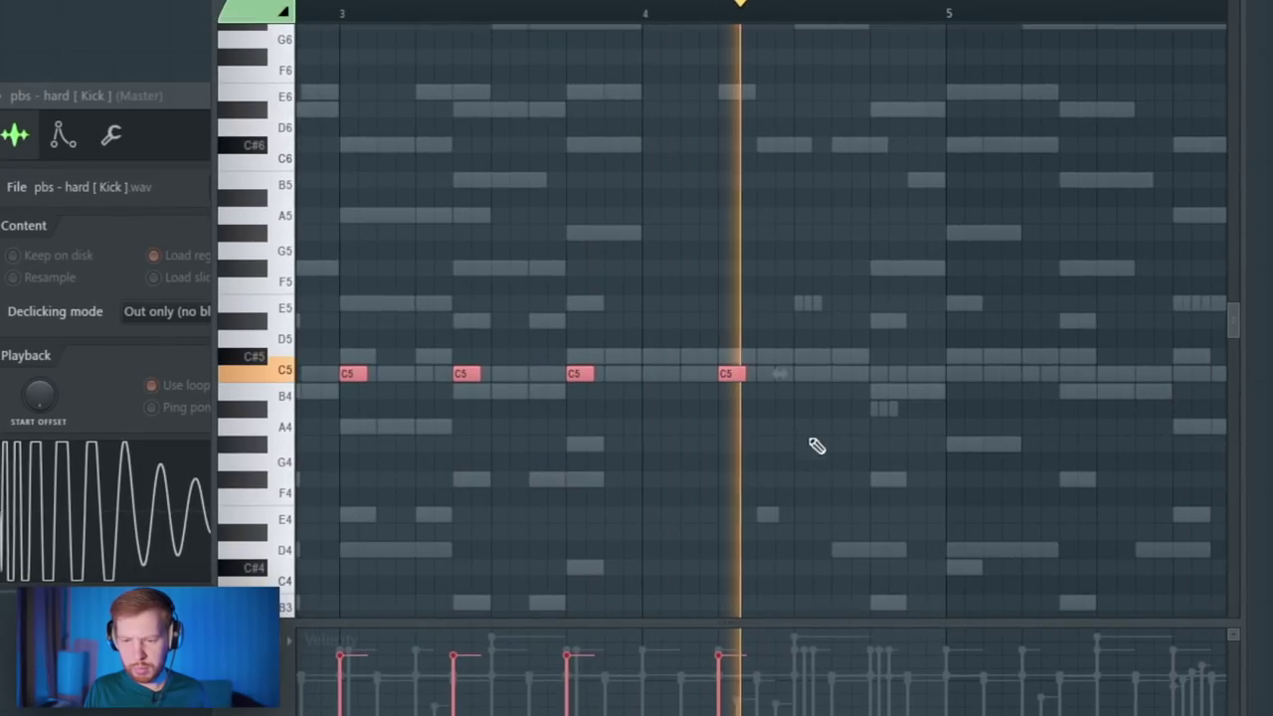
{"action": "left_click", "coordinate": [843, 374]}
{"action": "left_click", "coordinate": [647, 13]}
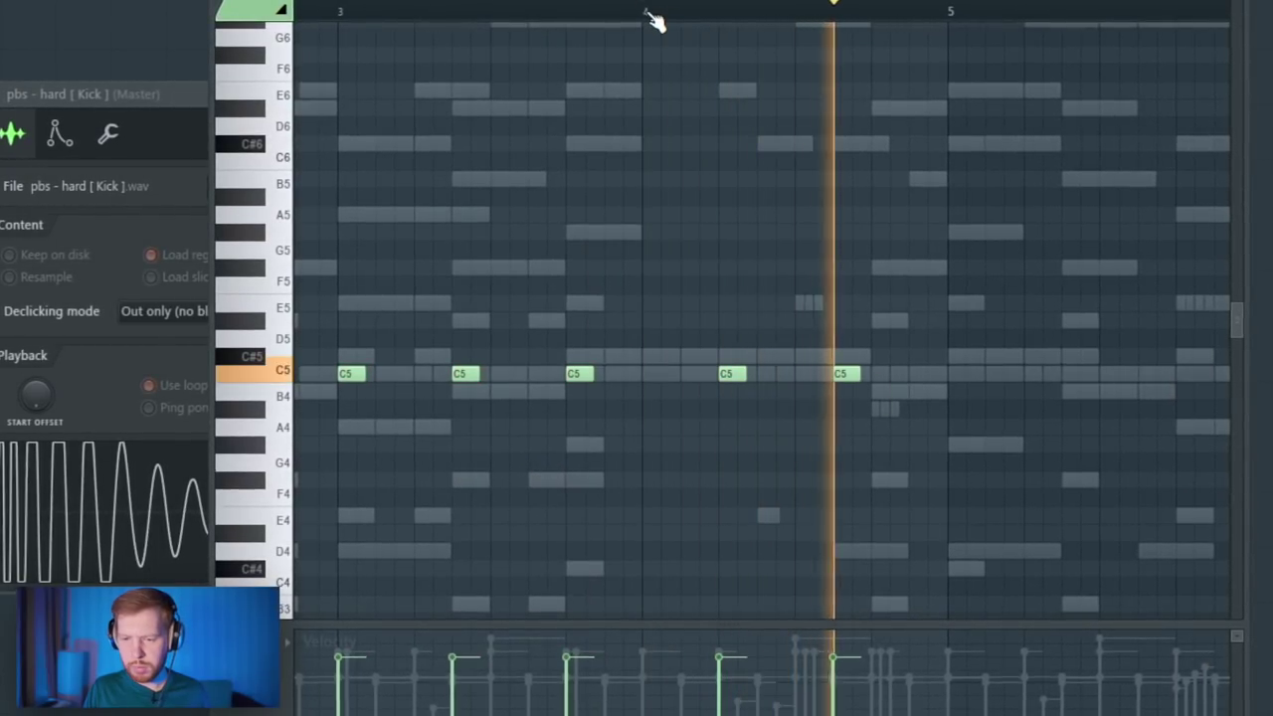
{"action": "key", "text": "space"}
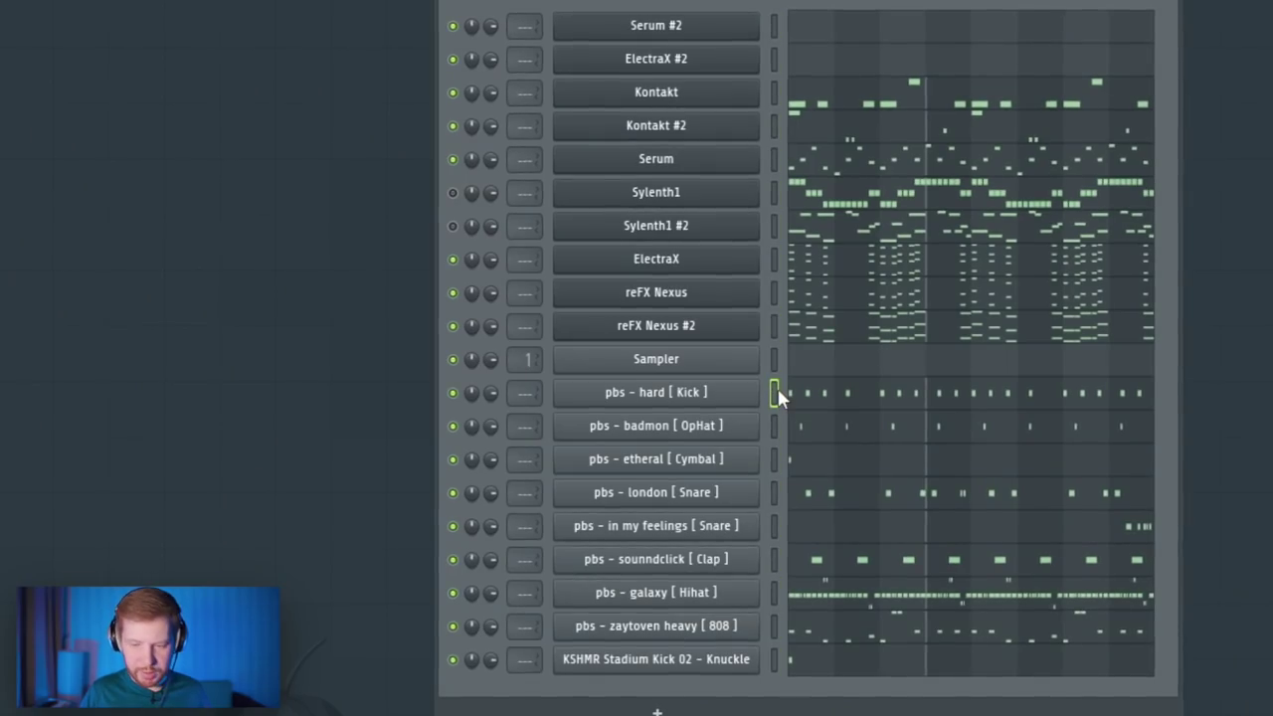
Copy the pbs - hard kick and zaytoven heavy 808 notes into an empty pattern
{"action": "key", "text": "KP_Add"}
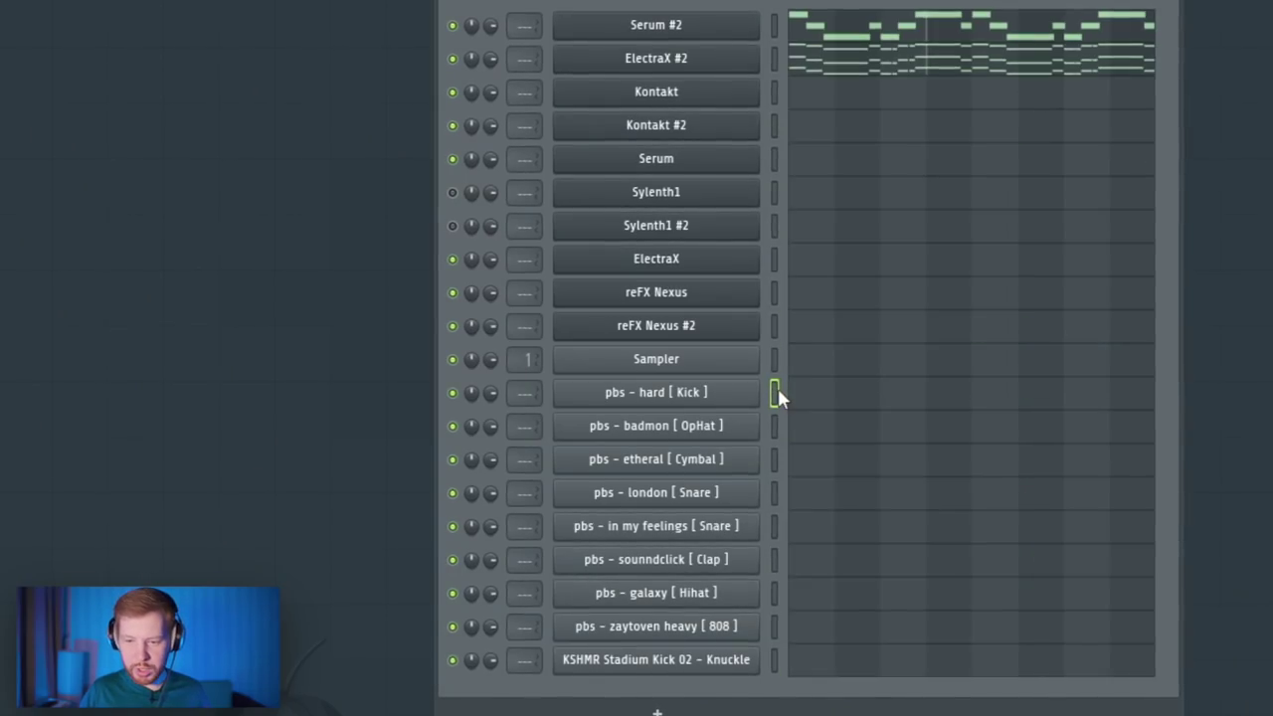
{"action": "key", "text": "KP_Add"}
{"action": "key", "text": "ctrl+v"}
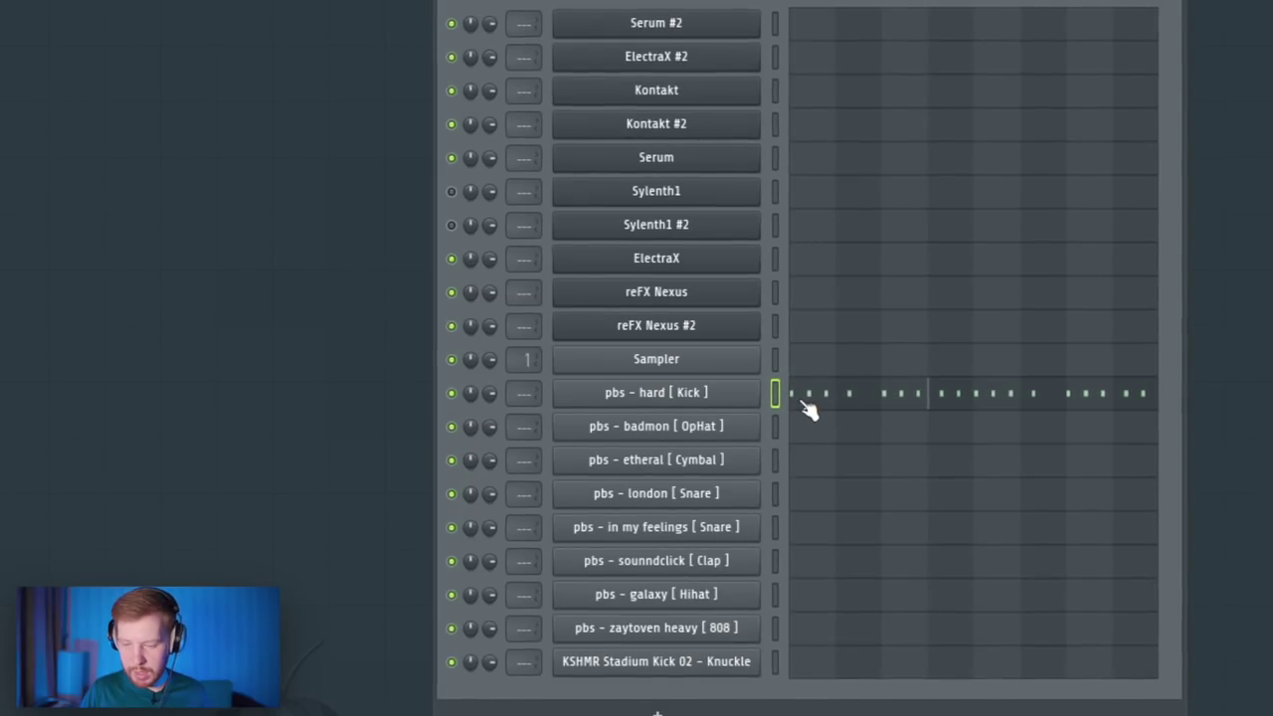
{"action": "key", "text": "KP_Subtract"}
{"action": "key", "text": "KP_Subtract"}
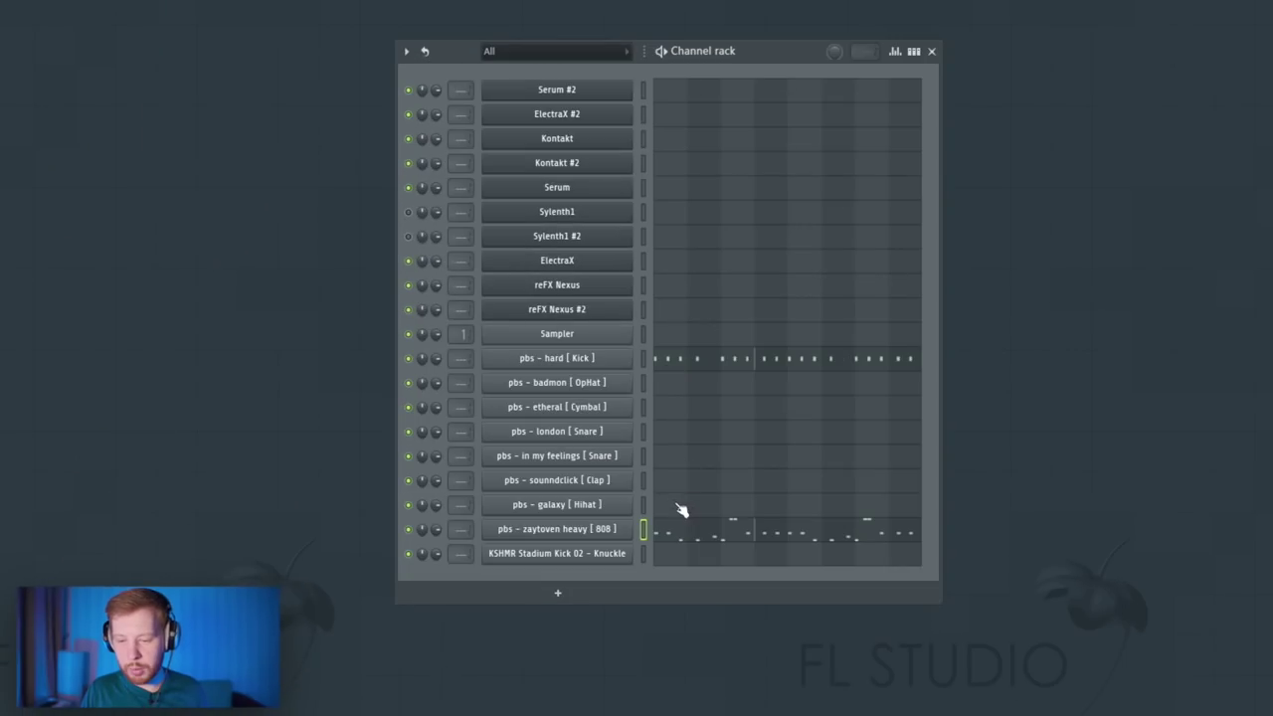
Drop the first C#5 808 note's velocity to minimum and place a short C#5 slide note over it where the kick waveform starts to fade
{"action": "left_click", "coordinate": [682, 525]}
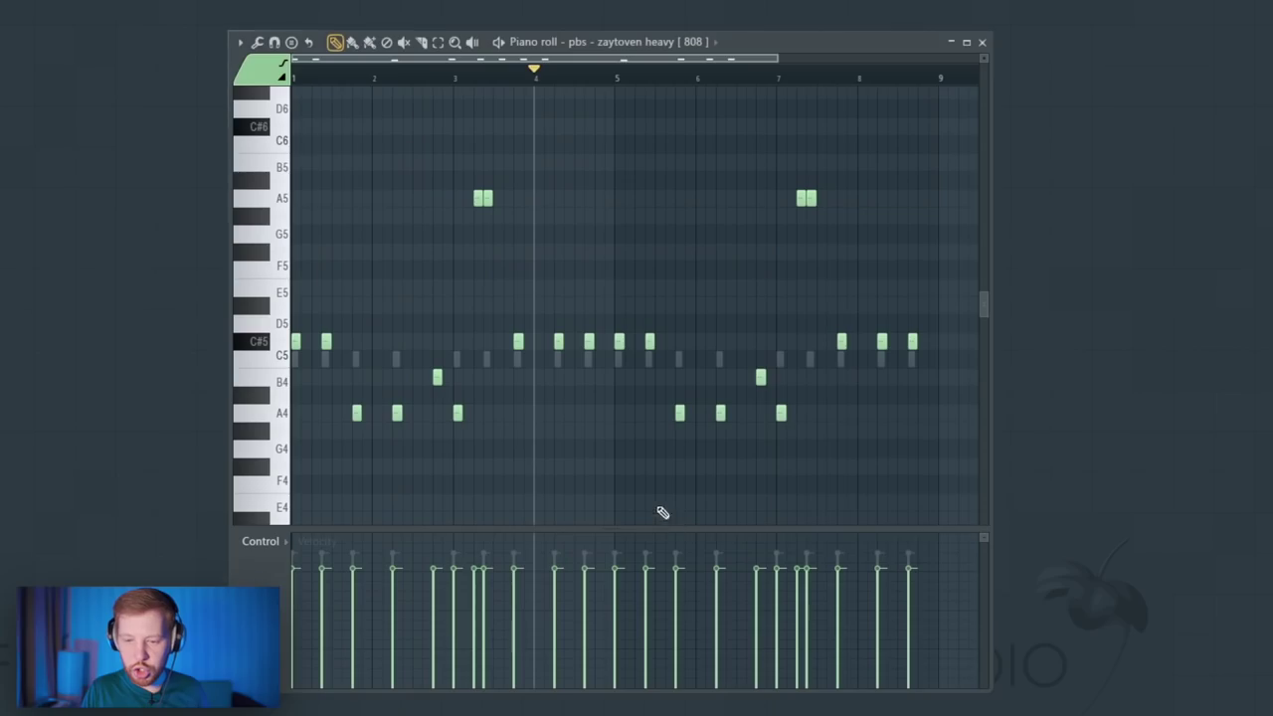
{"action": "scroll", "coordinate": [298, 412], "scroll_direction": "up", "scroll_amount": 4}
{"action": "left_click_drag", "start_coordinate": [701, 395], "coordinate": [701, 400]}
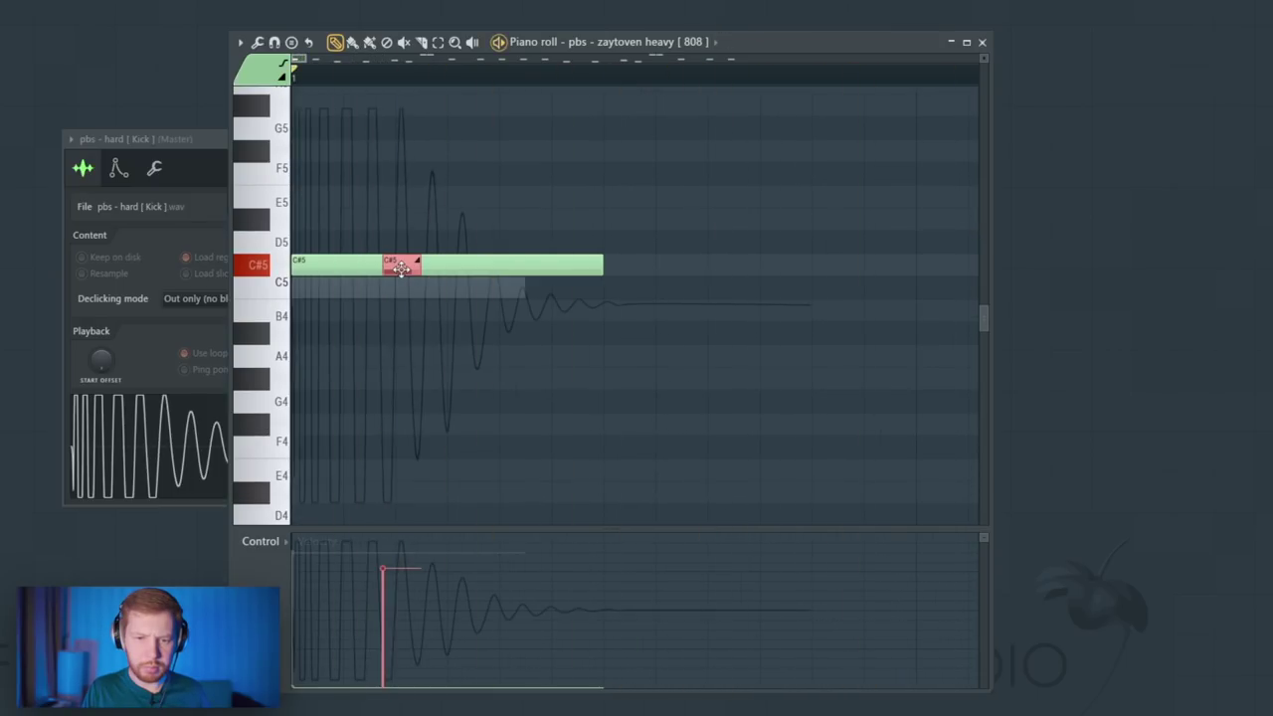
{"action": "left_click_drag", "start_coordinate": [400, 267], "coordinate": [428, 267]}
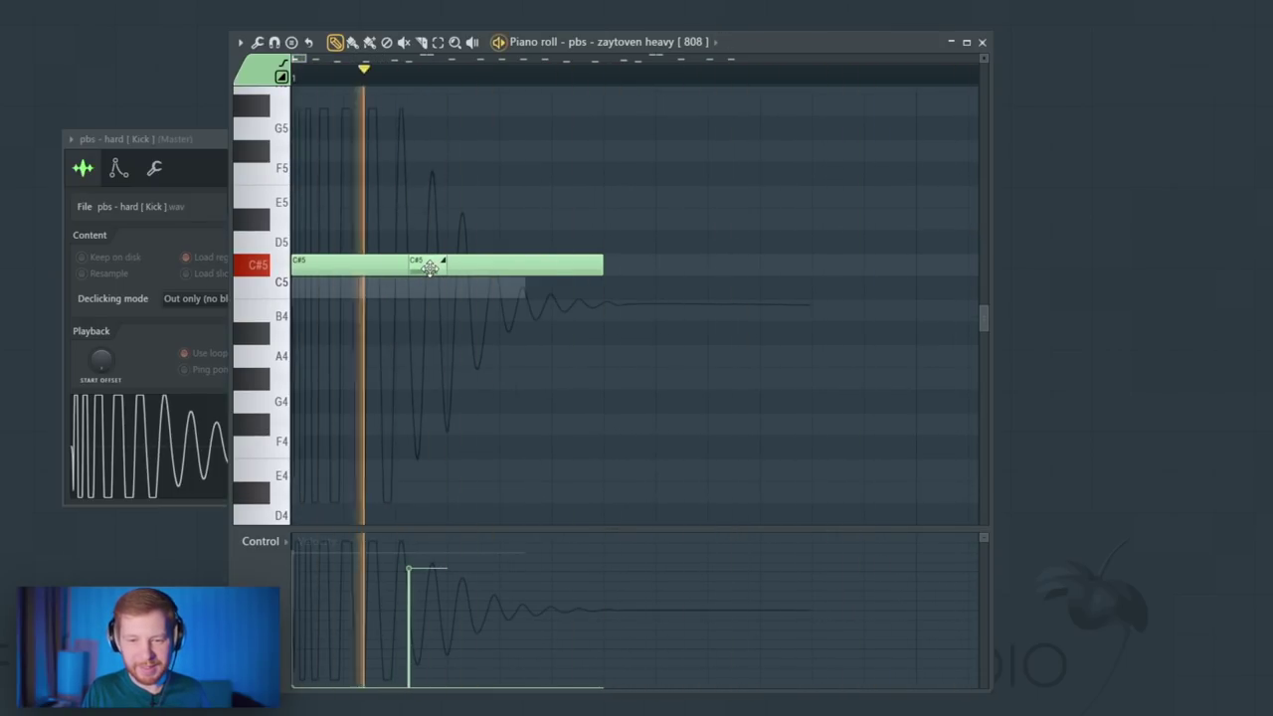
{"action": "scroll", "coordinate": [421, 263], "scroll_direction": "down", "scroll_amount": 5, "text": "ctrl"}
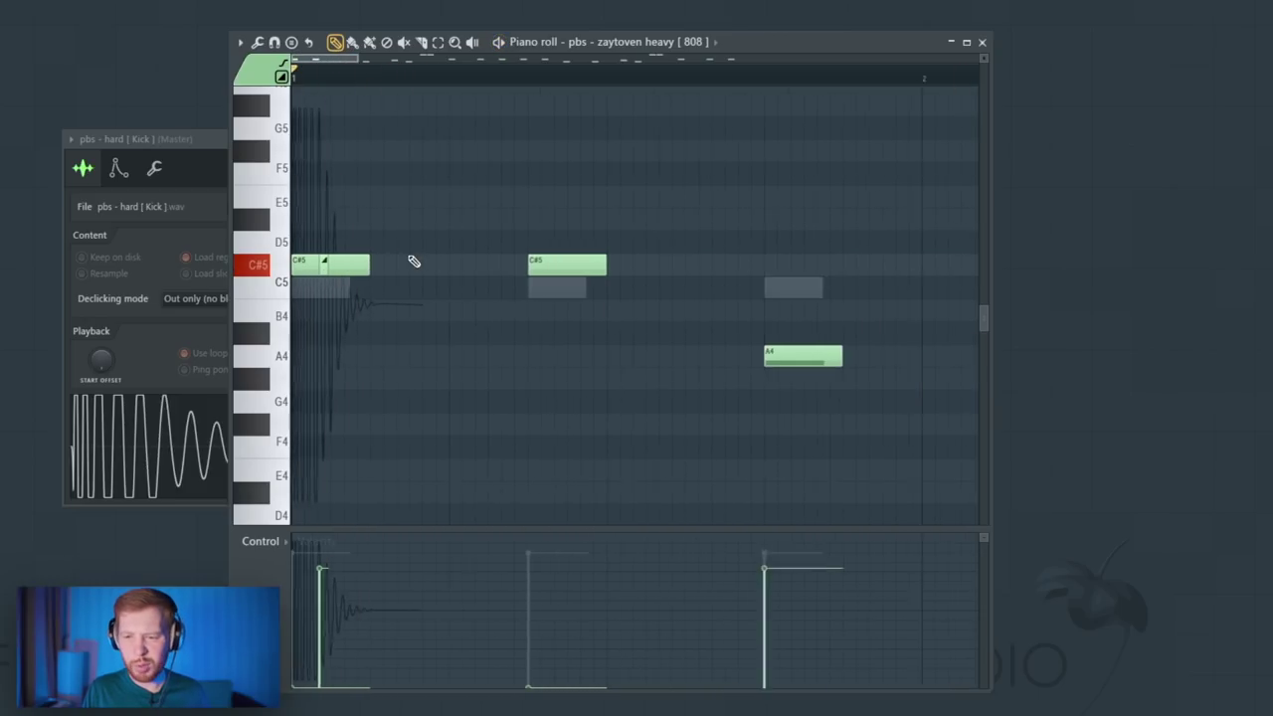
{"action": "scroll", "coordinate": [414, 262], "scroll_direction": "down", "scroll_amount": 3, "text": "ctrl"}
{"action": "key", "text": "space"}
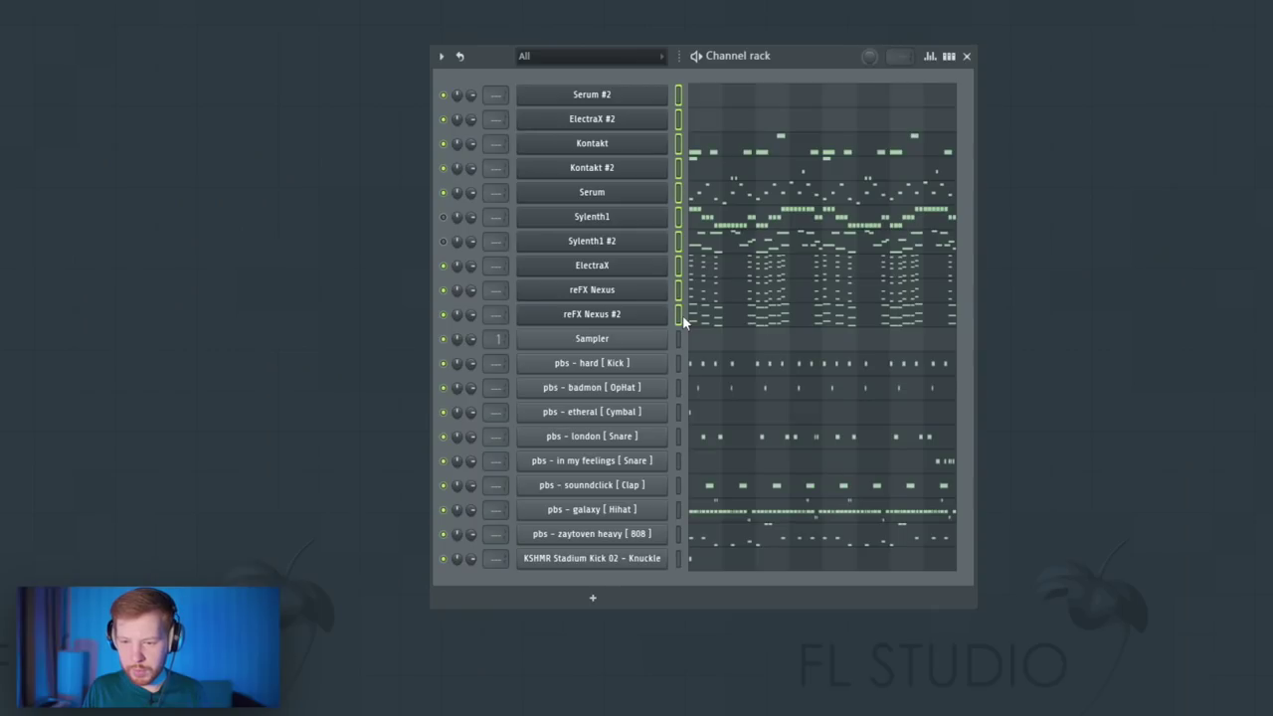
Route the ten synth channels to mixer tracks 1 to 10 and the drum channels to tracks 13 to 21
{"action": "double_click", "coordinate": [680, 95]}
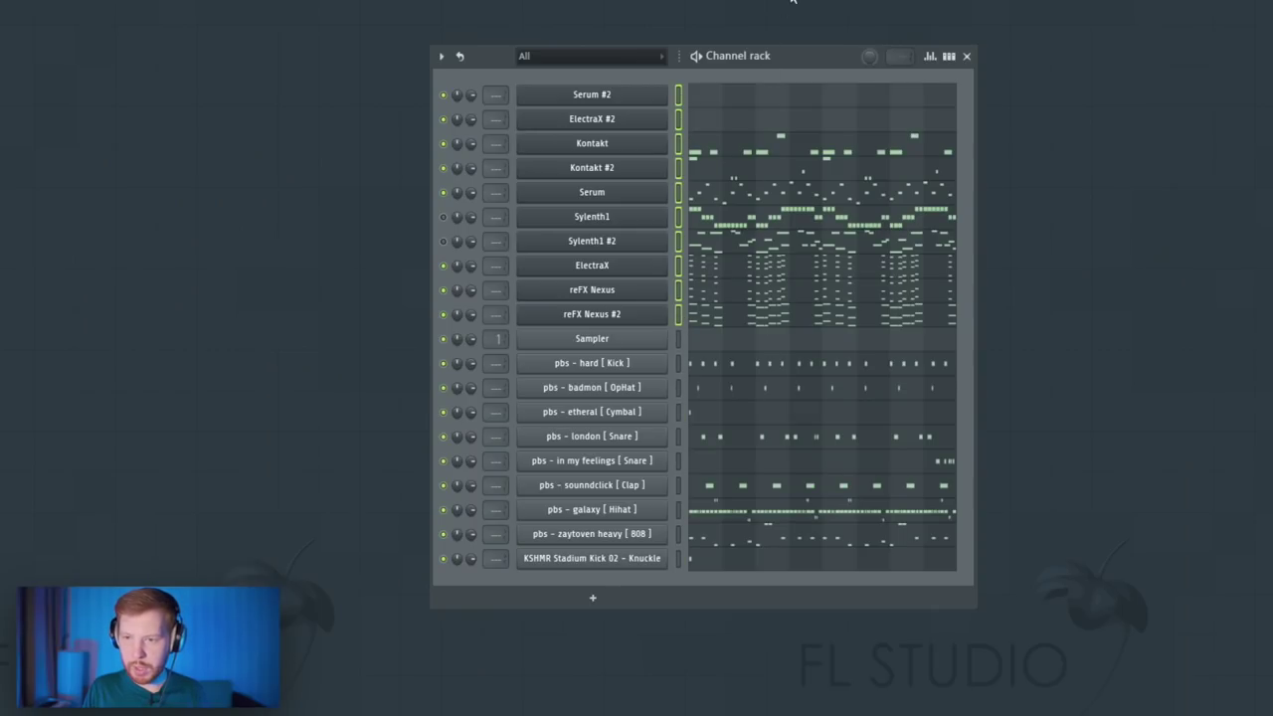
{"action": "key", "text": "ctrl+shift+l"}
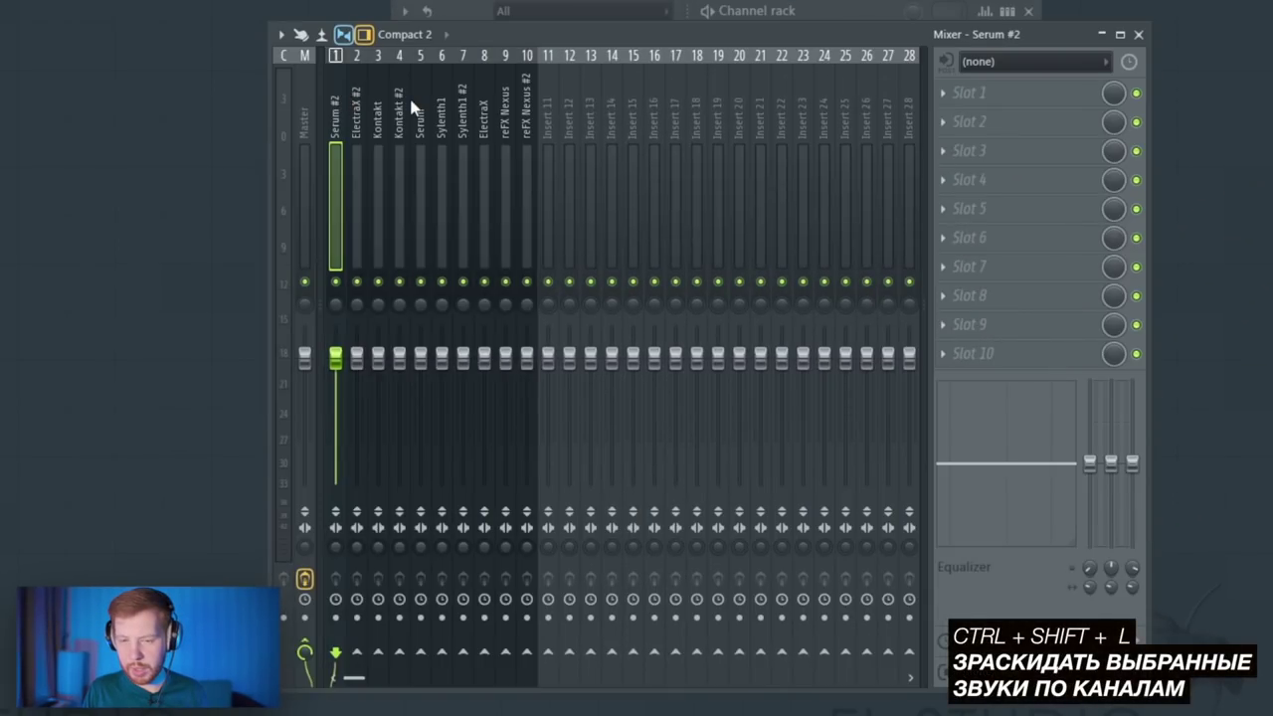
{"action": "key", "text": "space"}
{"action": "left_click", "coordinate": [820, 10]}
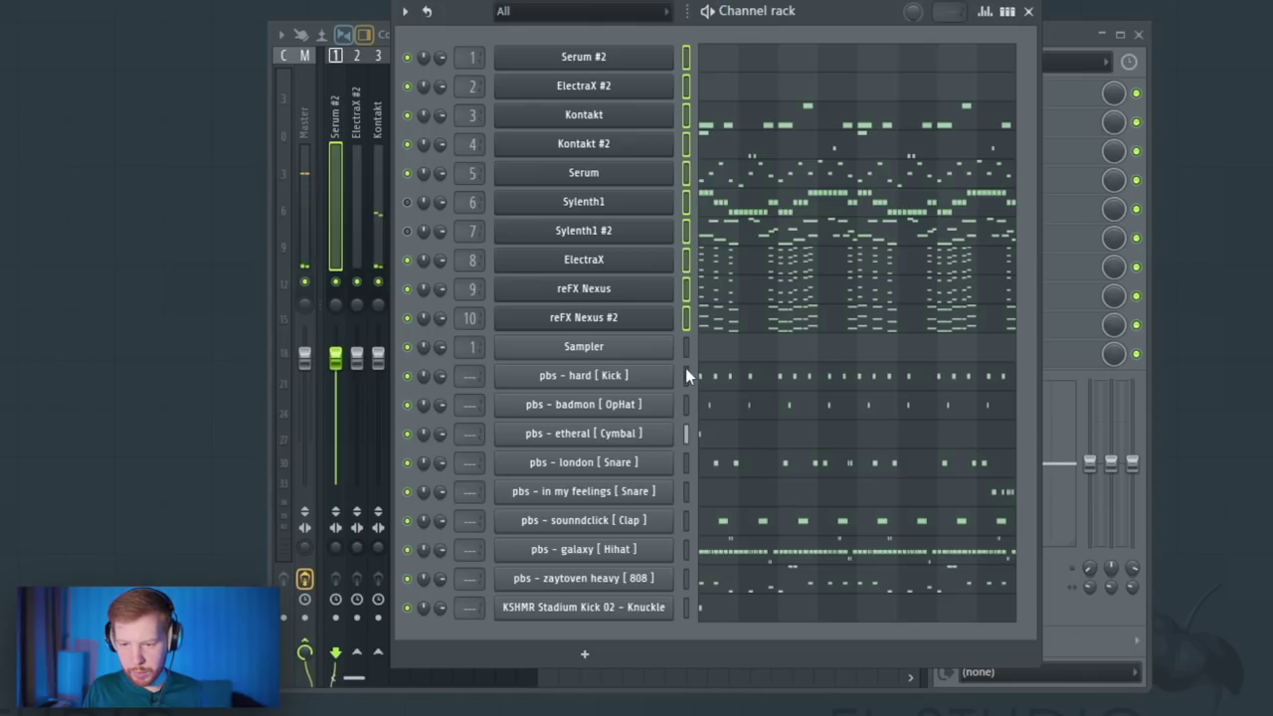
{"action": "left_click", "coordinate": [376, 99]}
{"action": "left_click", "coordinate": [587, 137]}
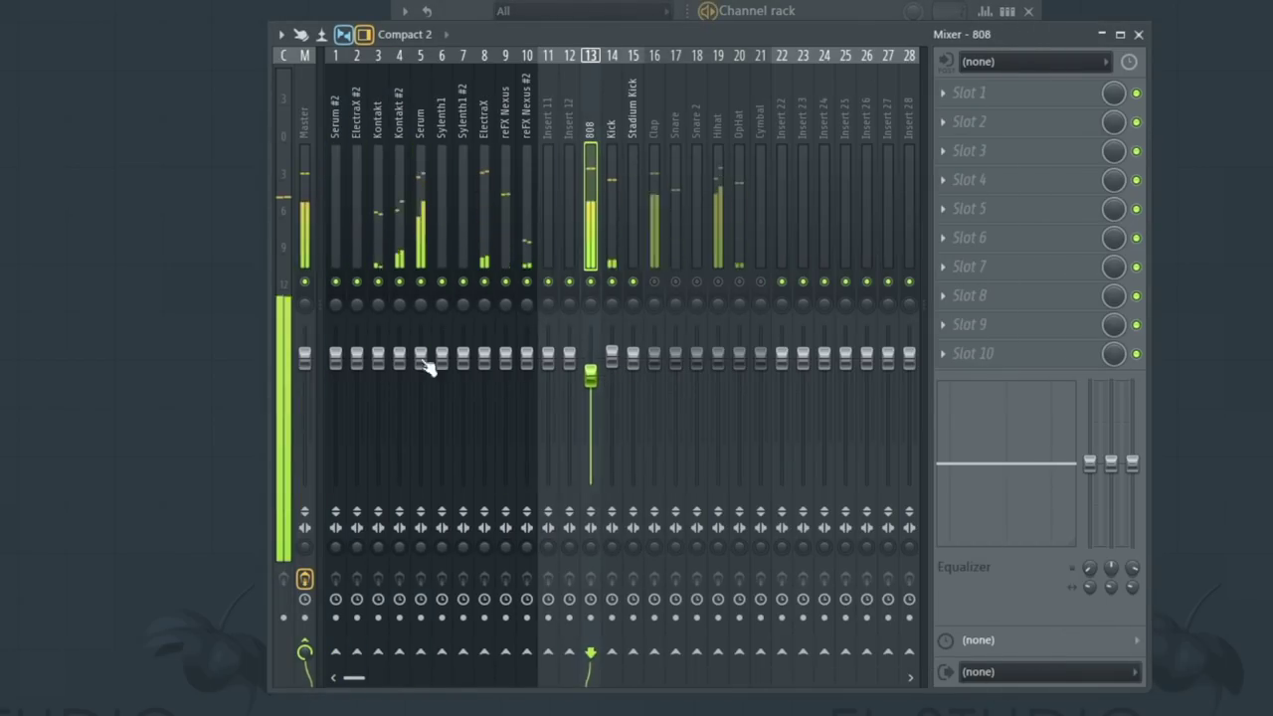
Lower the mixer levels of Kontakt #2, Serum, ElectraX, reFX Nexus and reFX Nexus #2, taking Serum down the most
{"action": "left_click", "coordinate": [420, 369]}
{"action": "left_click", "coordinate": [485, 360]}
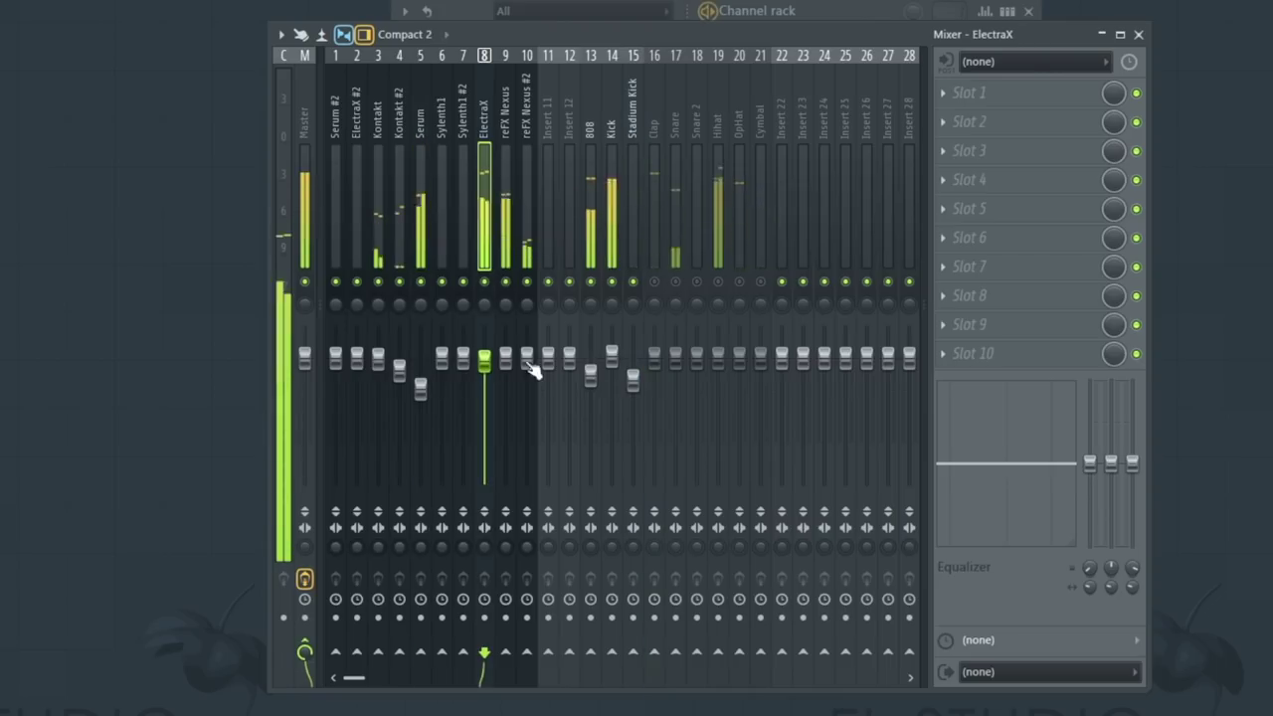
{"action": "left_click_drag", "start_coordinate": [505, 358], "coordinate": [505, 361]}
{"action": "left_click_drag", "start_coordinate": [485, 360], "coordinate": [527, 368]}
Lower the Hihat, OpHat, Cymbal, Clap, Snare and Snare 2 mixer levels and unmute the drum tracks
{"action": "left_click_drag", "start_coordinate": [718, 358], "coordinate": [739, 376]}
{"action": "left_click_drag", "start_coordinate": [761, 358], "coordinate": [760, 364]}
{"action": "left_click_drag", "start_coordinate": [655, 358], "coordinate": [654, 365]}
{"action": "left_click_drag", "start_coordinate": [676, 358], "coordinate": [698, 368]}
{"action": "left_click", "coordinate": [697, 282]}
Unmute both Sylenth1 channels, raise the Sylenth1 mixer level slightly and lower Sylenth1 #2 slightly
{"action": "left_click", "coordinate": [854, 11]}
{"action": "left_click", "coordinate": [377, 100]}
{"action": "left_click_drag", "start_coordinate": [441, 358], "coordinate": [442, 350]}
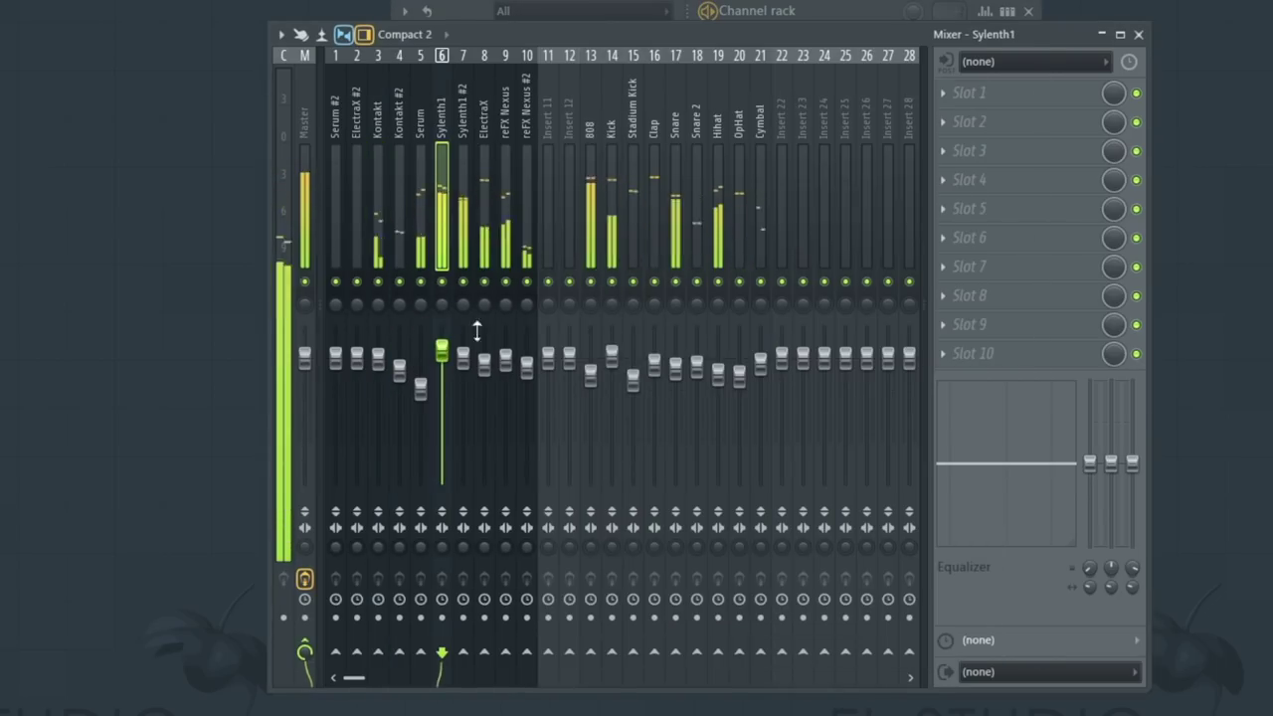
{"action": "left_click", "coordinate": [421, 358]}
{"action": "left_click", "coordinate": [463, 360]}
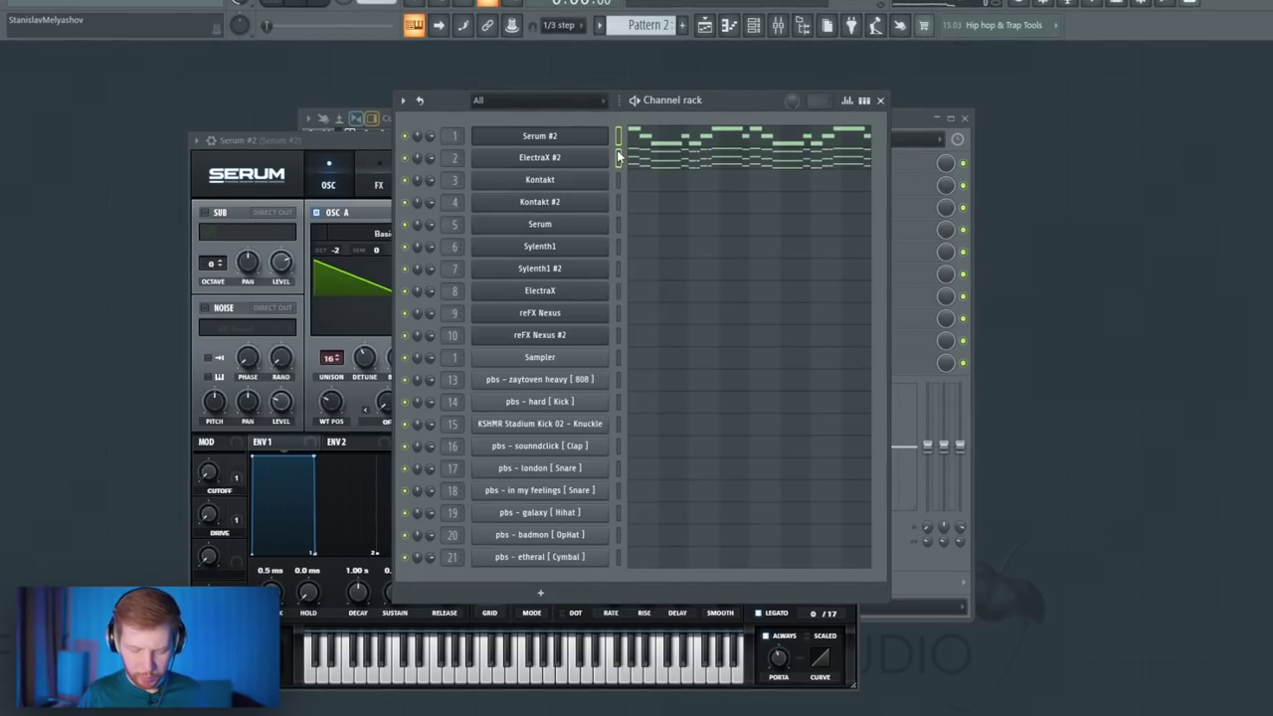
Combine all the parts in Pattern 5 and split that pattern by channel into separate playlist clips
{"action": "key", "text": "KP_Add"}
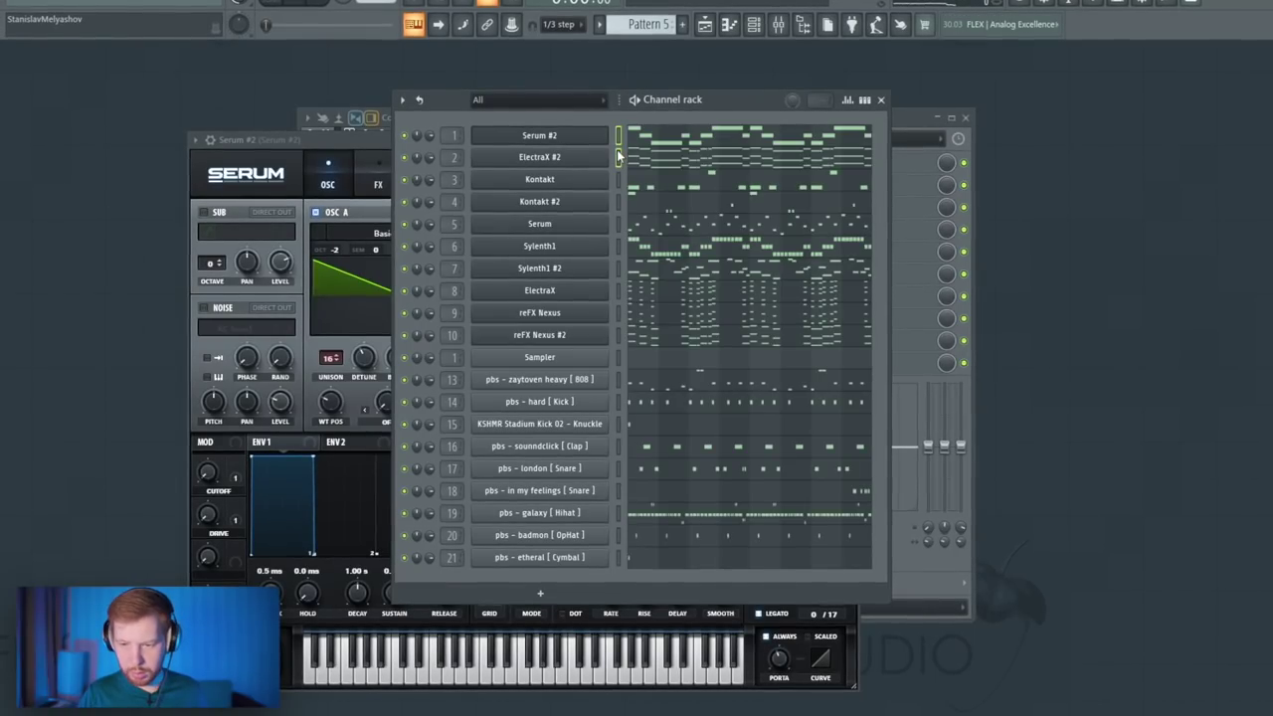
{"action": "left_click", "coordinate": [599, 24]}
{"action": "left_click", "coordinate": [704, 264]}
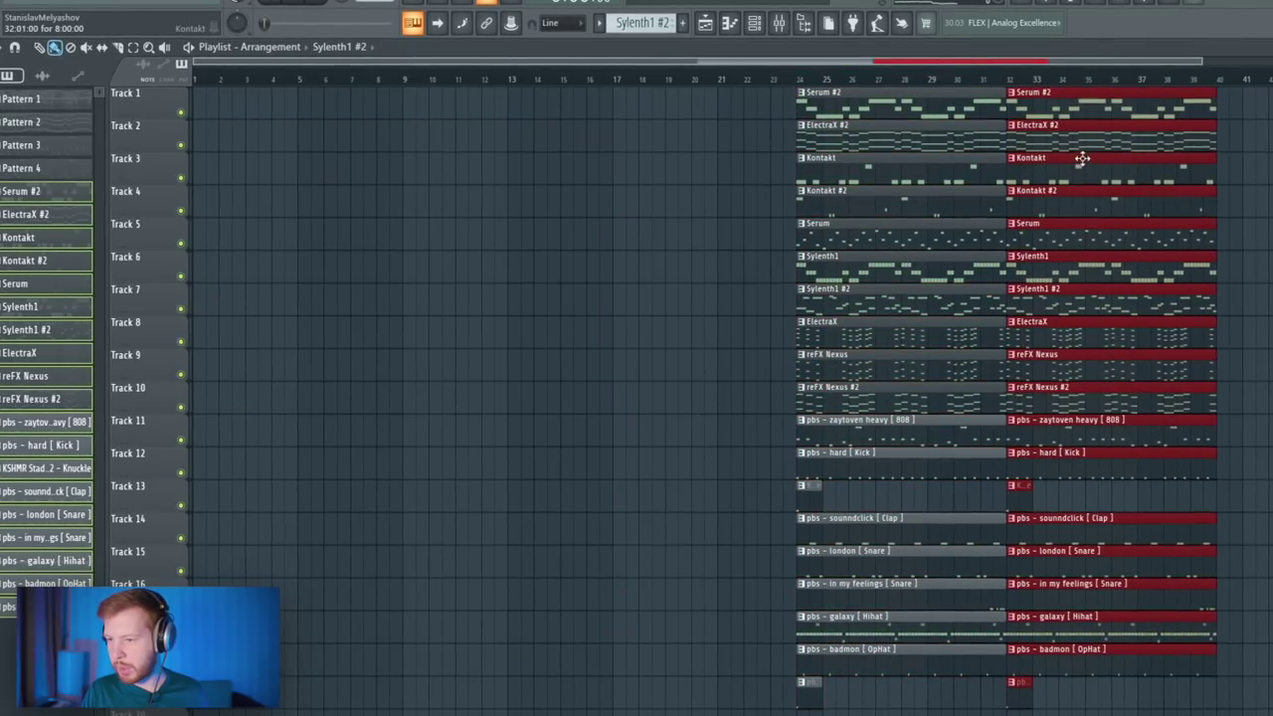
Remove the duplicate set of playlist clips and place Serum #2, ElectraX #2 and Sylenth1 #2 clips at bar 1
{"action": "left_click_drag", "start_coordinate": [1068, 108], "coordinate": [1062, 714]}
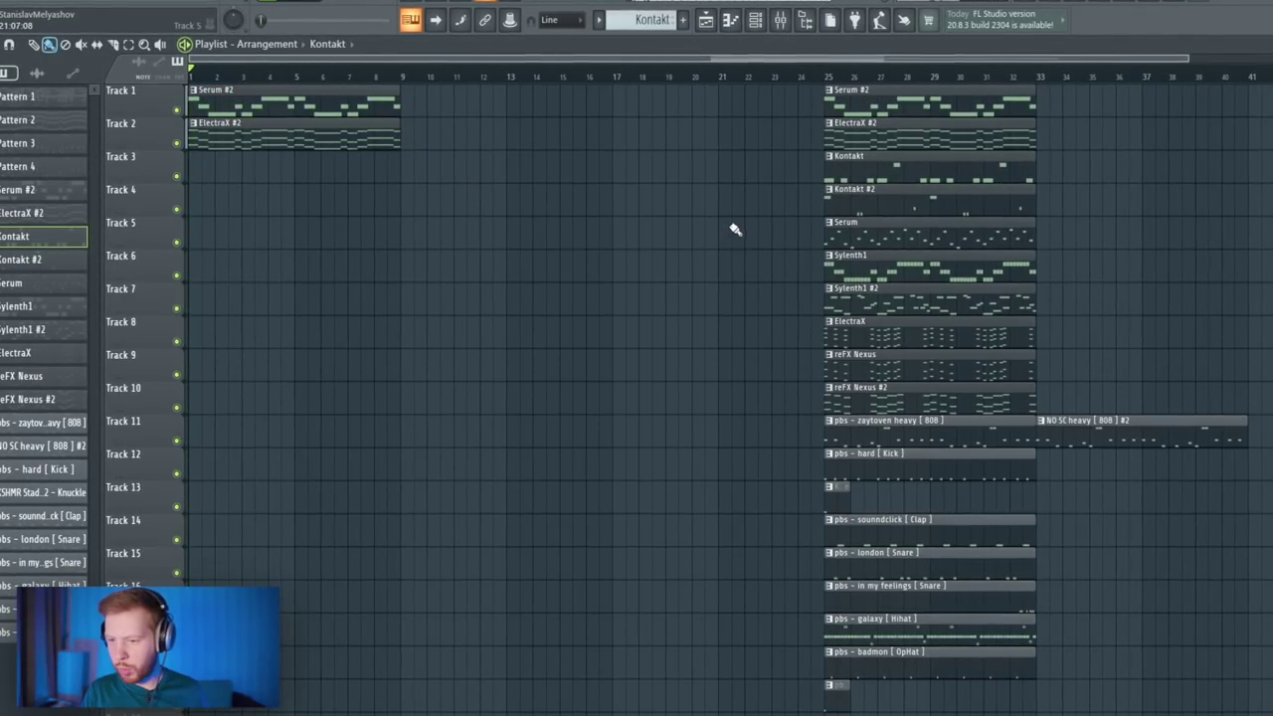
{"action": "left_click_drag", "start_coordinate": [913, 291], "coordinate": [185, 302]}
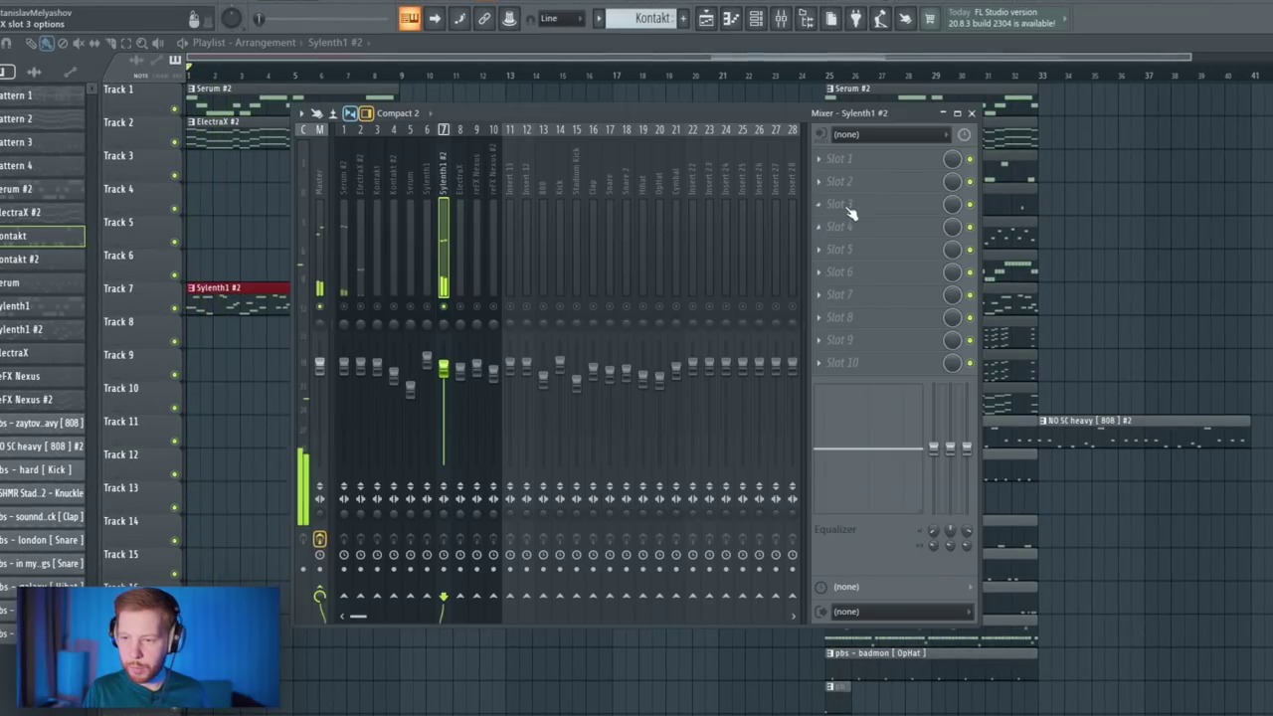
Load OneKnob Filter Stereo into slot 3 of the Sylenth1 #2 mixer track and adjust its filter knob
{"action": "left_click", "coordinate": [852, 207]}
{"action": "left_click", "coordinate": [830, 310]}
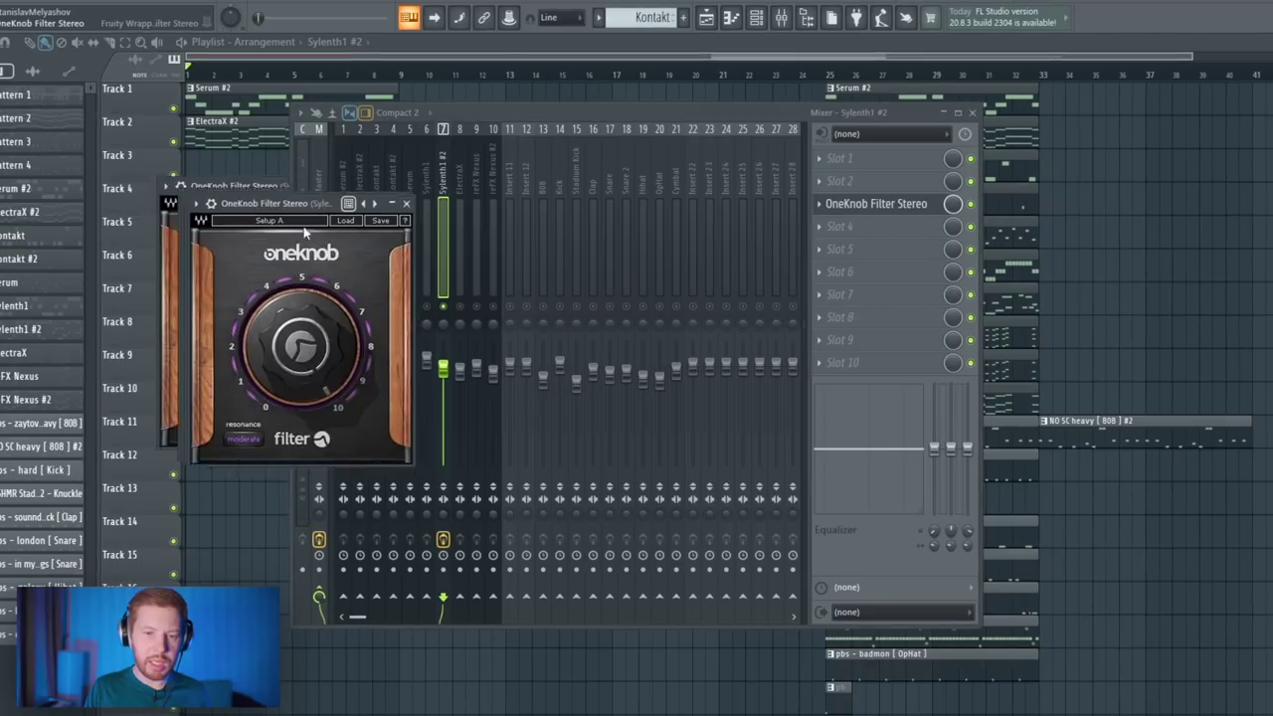
{"action": "left_click_drag", "start_coordinate": [308, 191], "coordinate": [358, 212]}
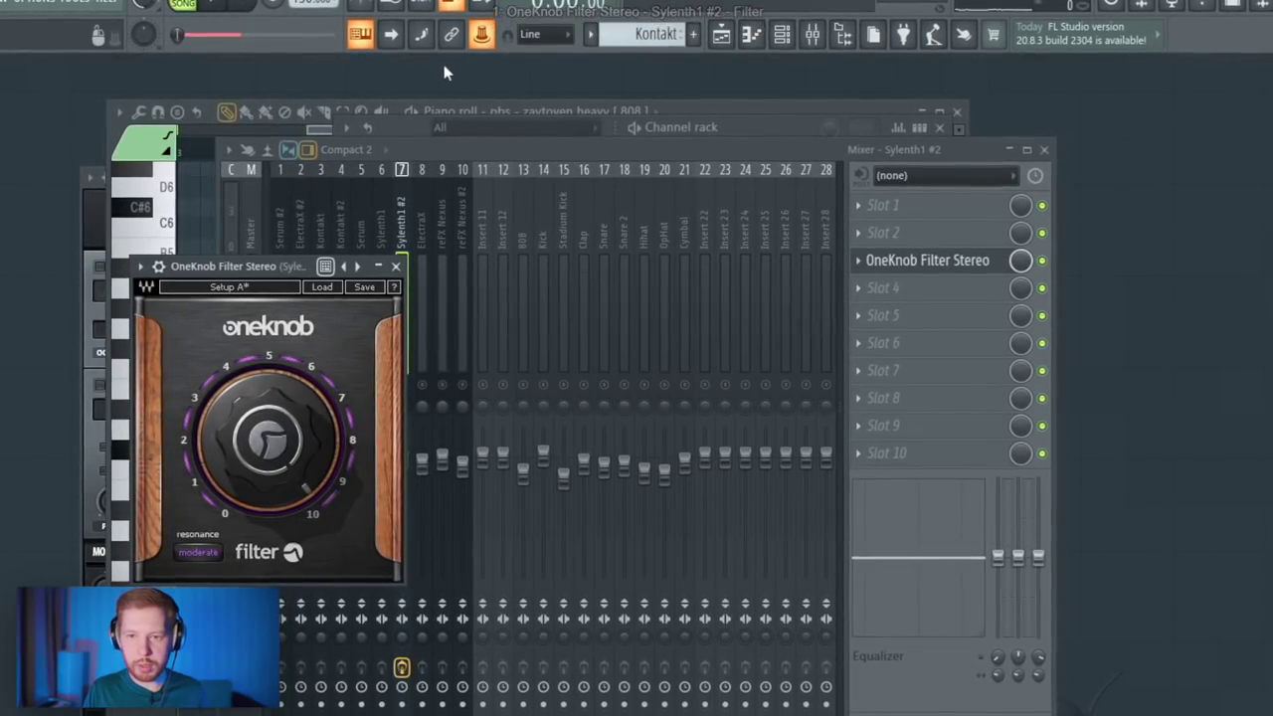
Create an automation clip for the OneKnob filter knob and move it to Track 8 in the playlist
{"action": "right_click", "coordinate": [451, 36]}
{"action": "left_click", "coordinate": [611, 133]}
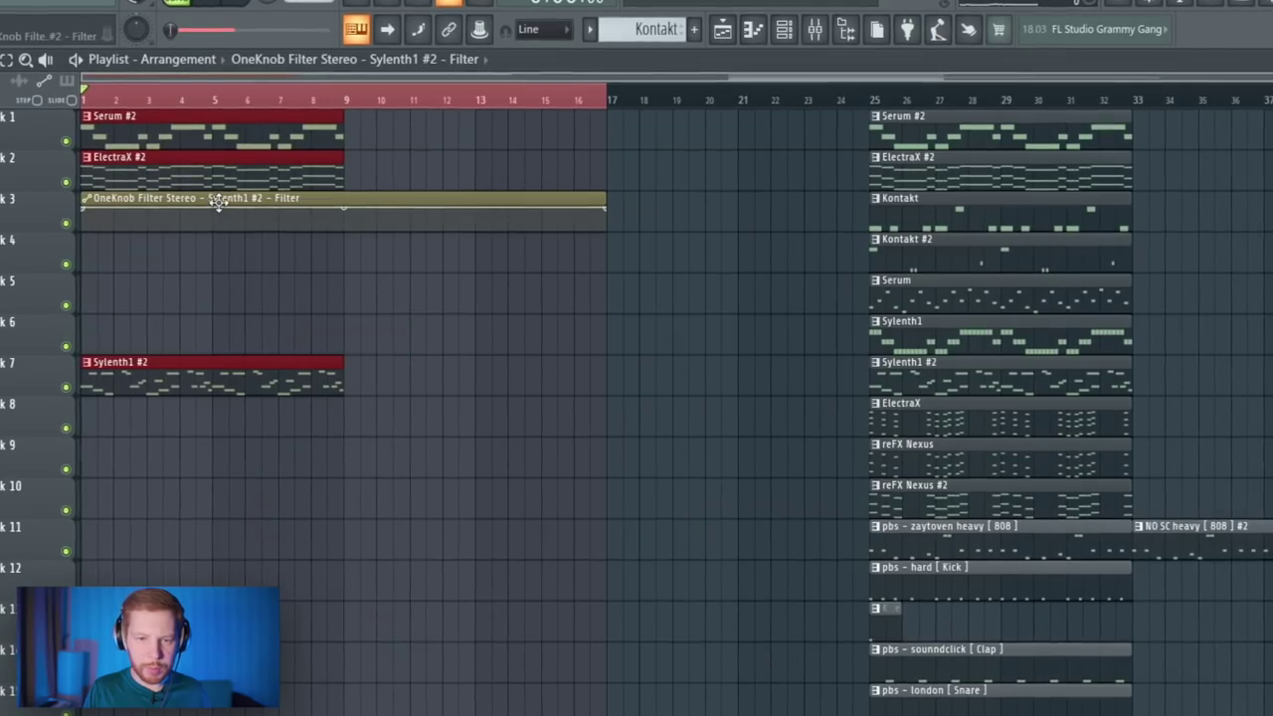
{"action": "left_click_drag", "start_coordinate": [161, 227], "coordinate": [161, 432]}
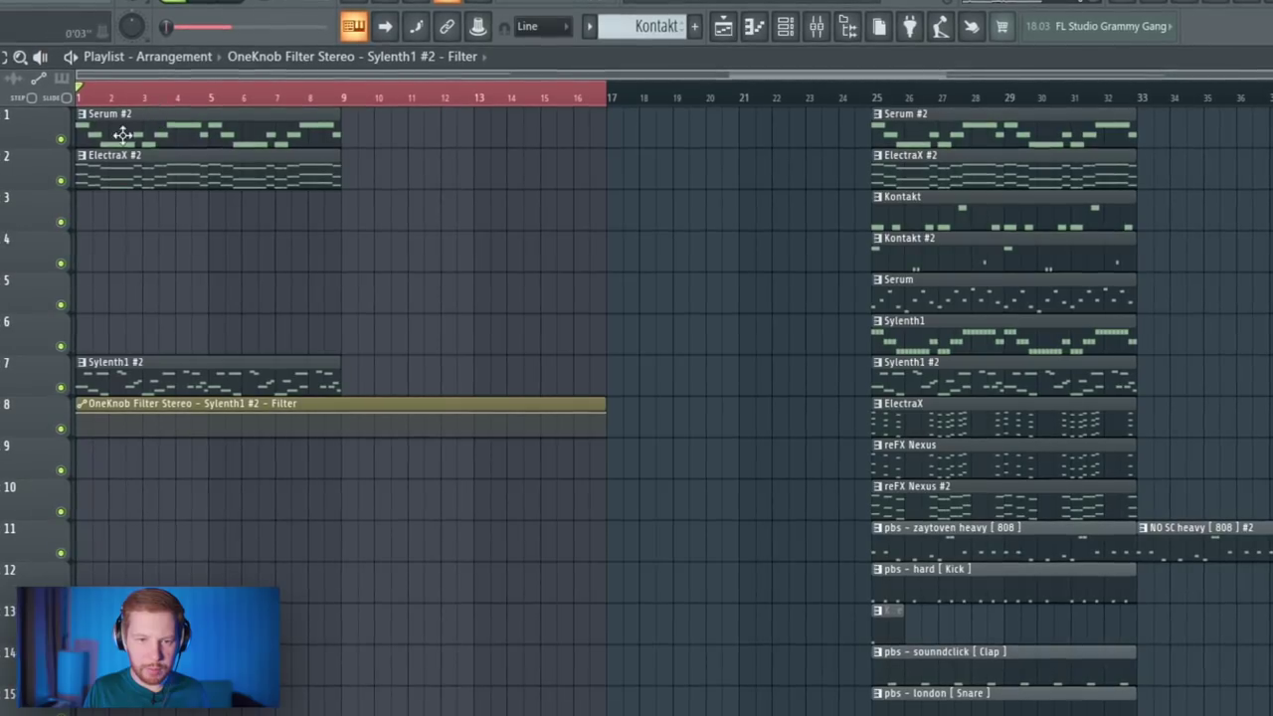
Shape the filter automation to stay low until about bar 5 and rise up to bar 9
{"action": "left_click_drag", "start_coordinate": [80, 413], "coordinate": [77, 430]}
{"action": "scroll", "coordinate": [99, 99], "scroll_direction": "up", "scroll_amount": 4}
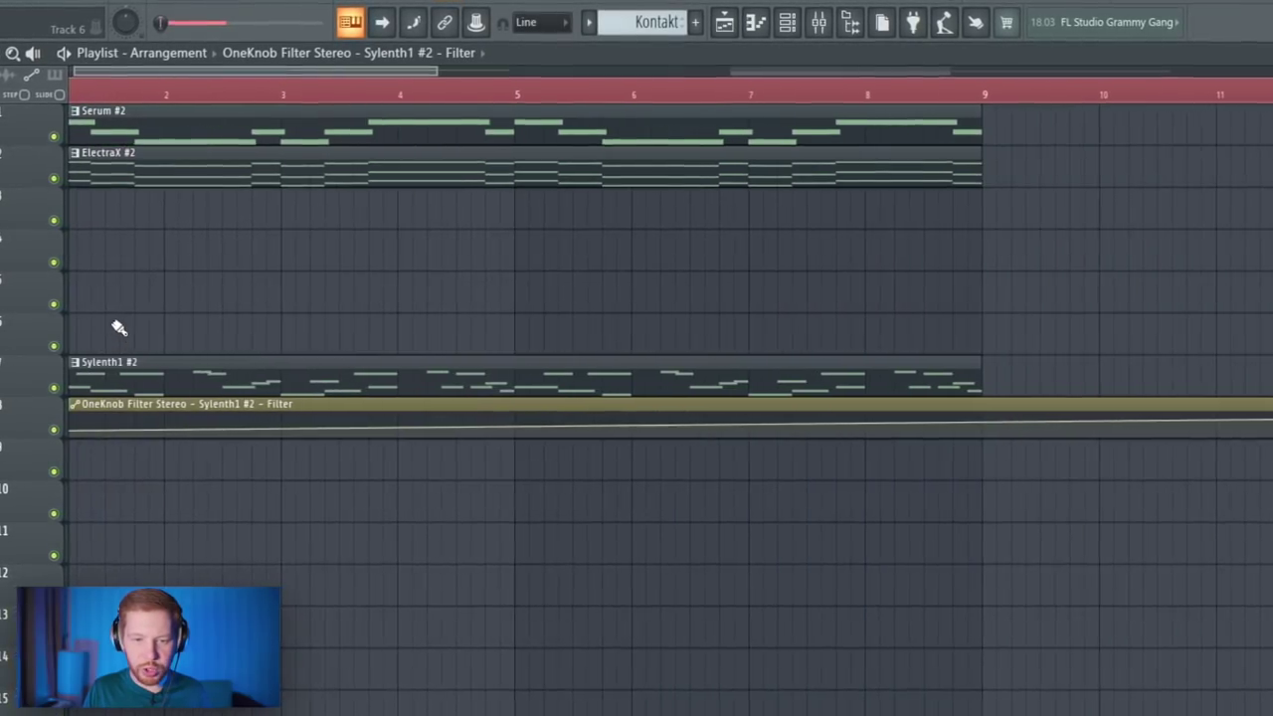
{"action": "left_click", "coordinate": [495, 92]}
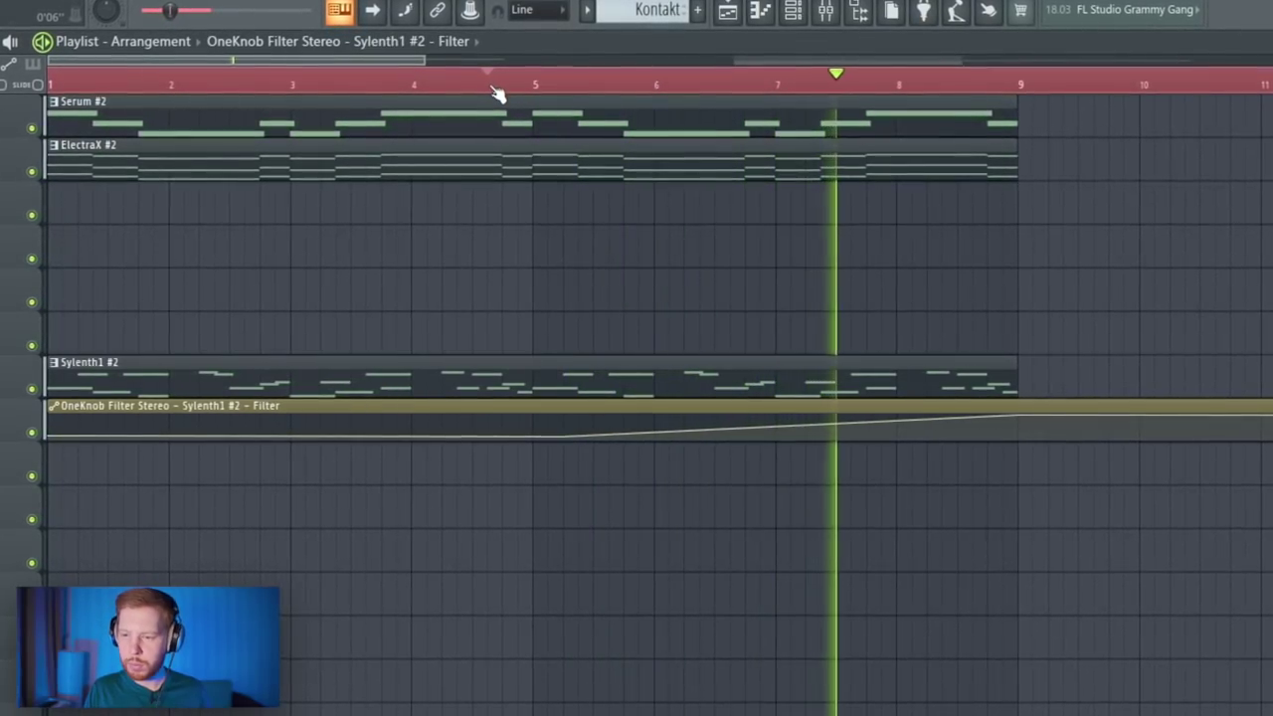
Place the ElectraX, reFX Nexus, reFX Nexus #2, Stadium Kick and NO SC heavy [ 808 ] #2 clips at bar 9
{"action": "scroll", "coordinate": [1012, 289], "scroll_direction": "down", "scroll_amount": 2}
{"action": "scroll", "coordinate": [1011, 290], "scroll_direction": "down", "scroll_amount": 3}
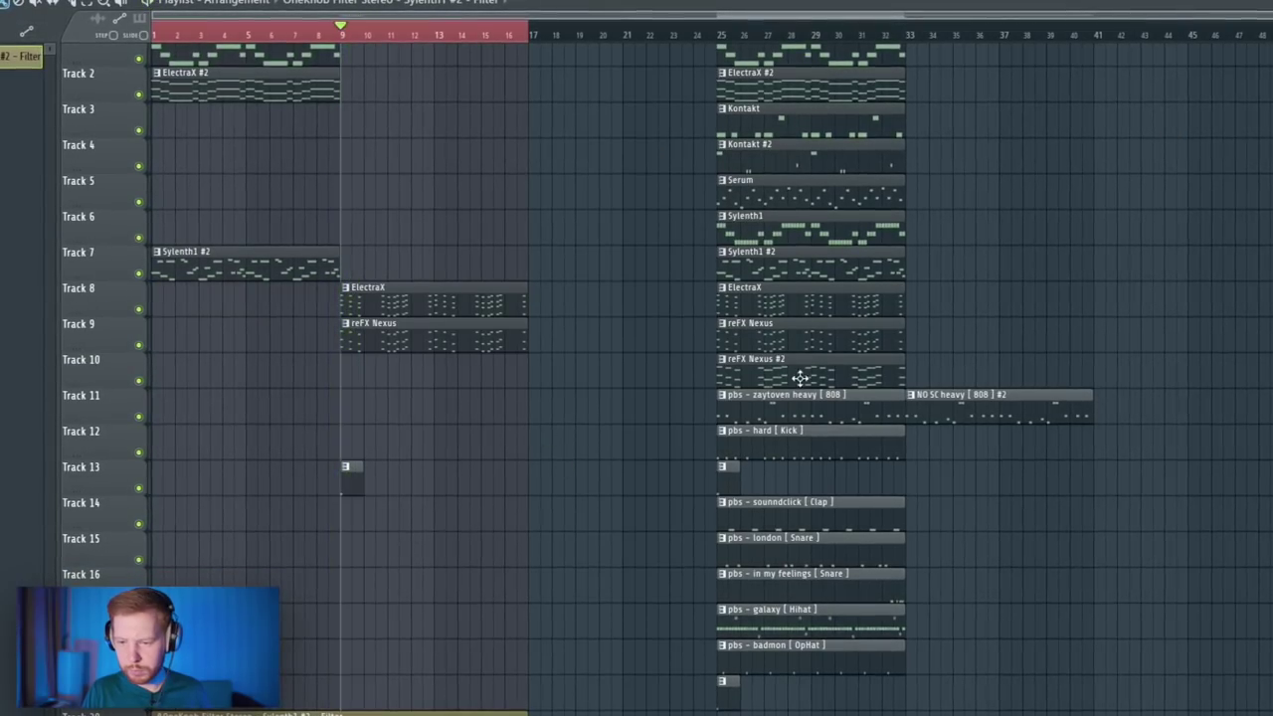
{"action": "left_click_drag", "start_coordinate": [800, 378], "coordinate": [426, 399]}
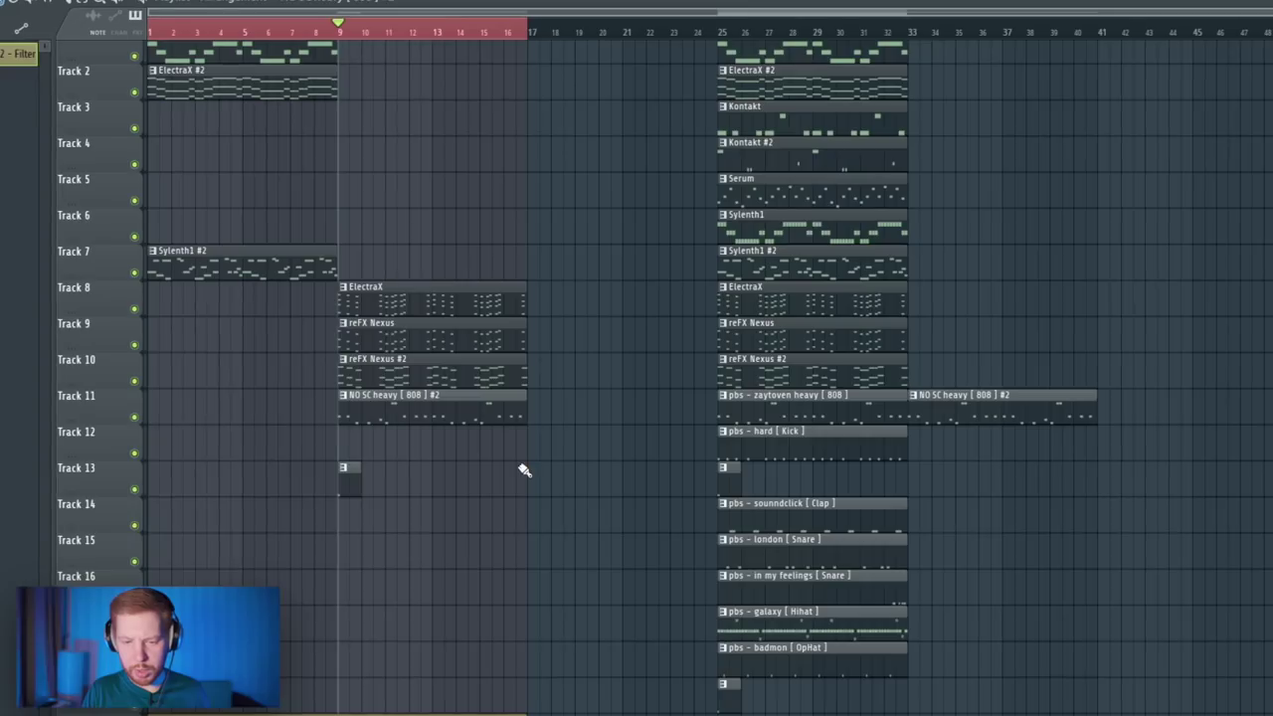
Place the Serum and Kontakt #2 clips at bar 9 on their playlist tracks
{"action": "key", "text": "space"}
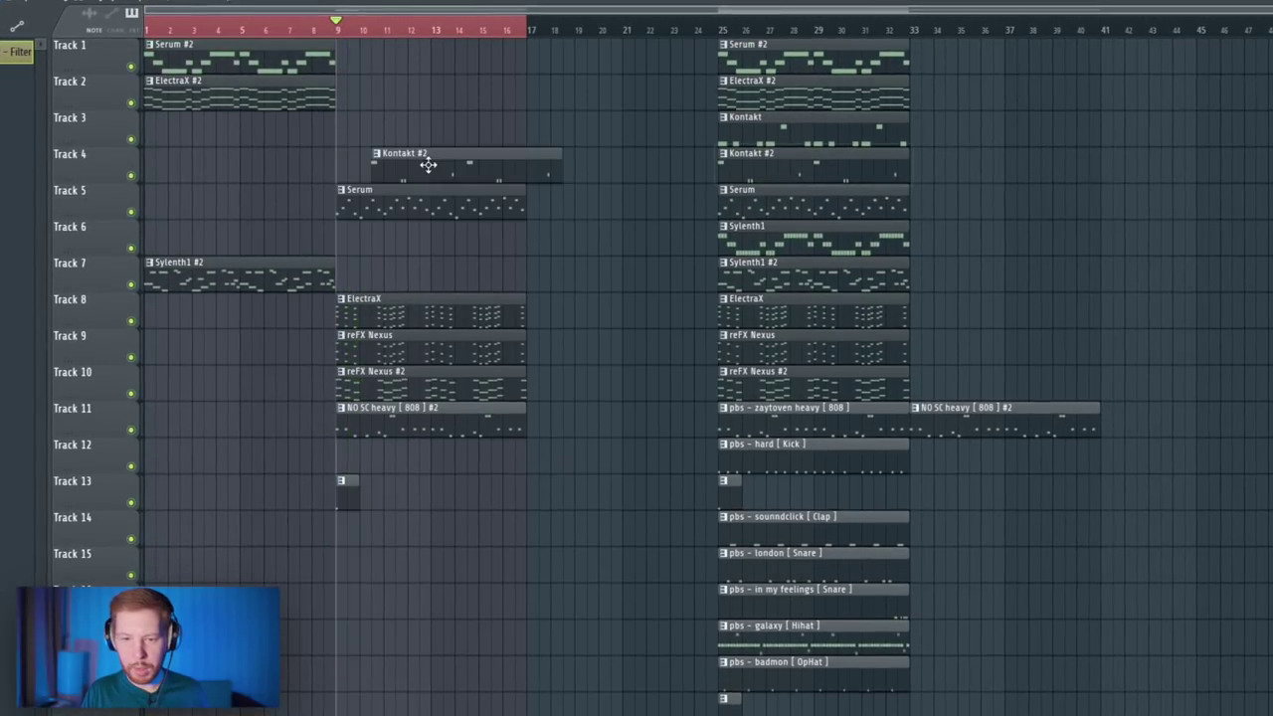
{"action": "left_click_drag", "start_coordinate": [427, 165], "coordinate": [398, 170]}
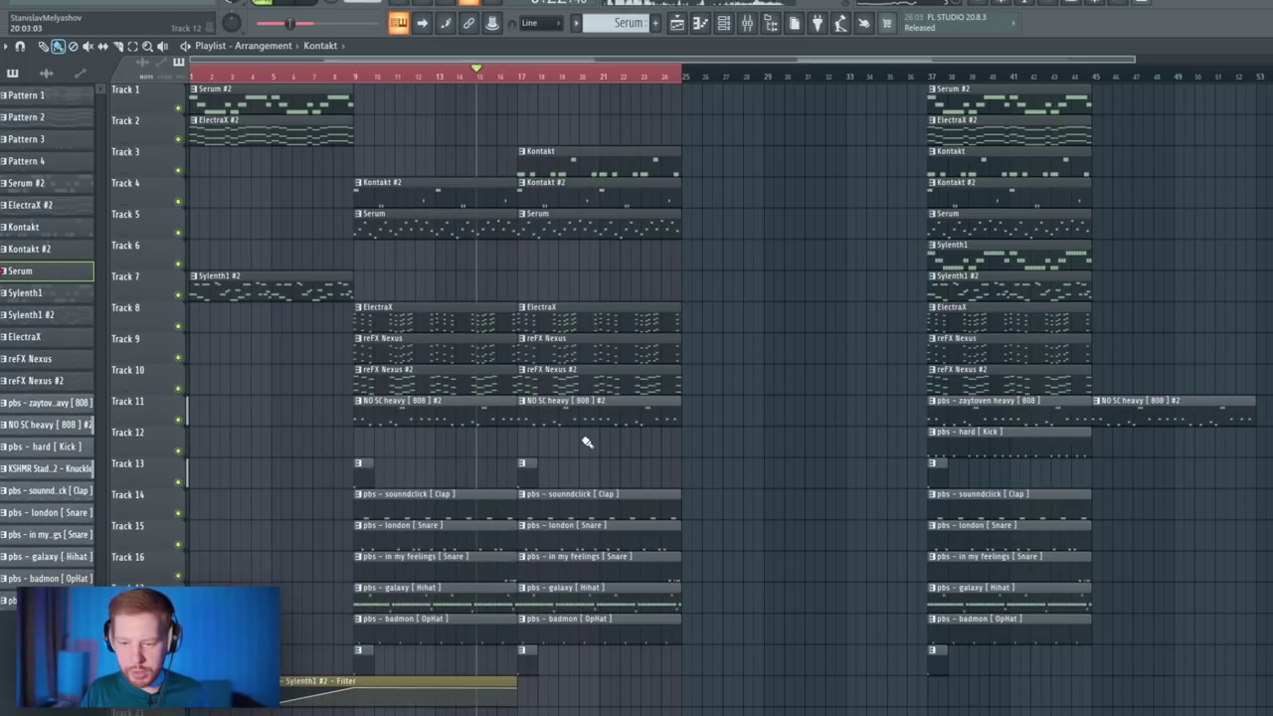
Replace the NO SC heavy 808 and Stadium Kick clips at bar 17 with pbs - zaytoven heavy and pbs - hard
{"action": "right_click", "coordinate": [611, 417]}
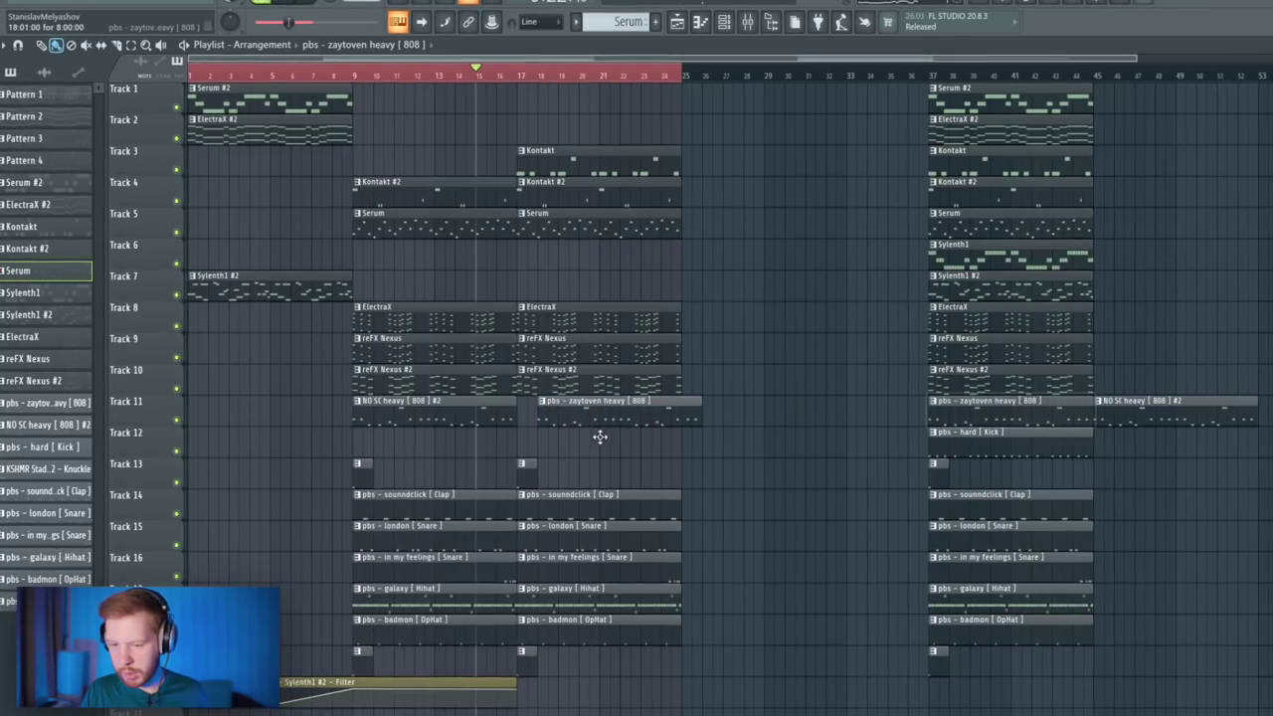
{"action": "left_click_drag", "start_coordinate": [969, 448], "coordinate": [556, 447]}
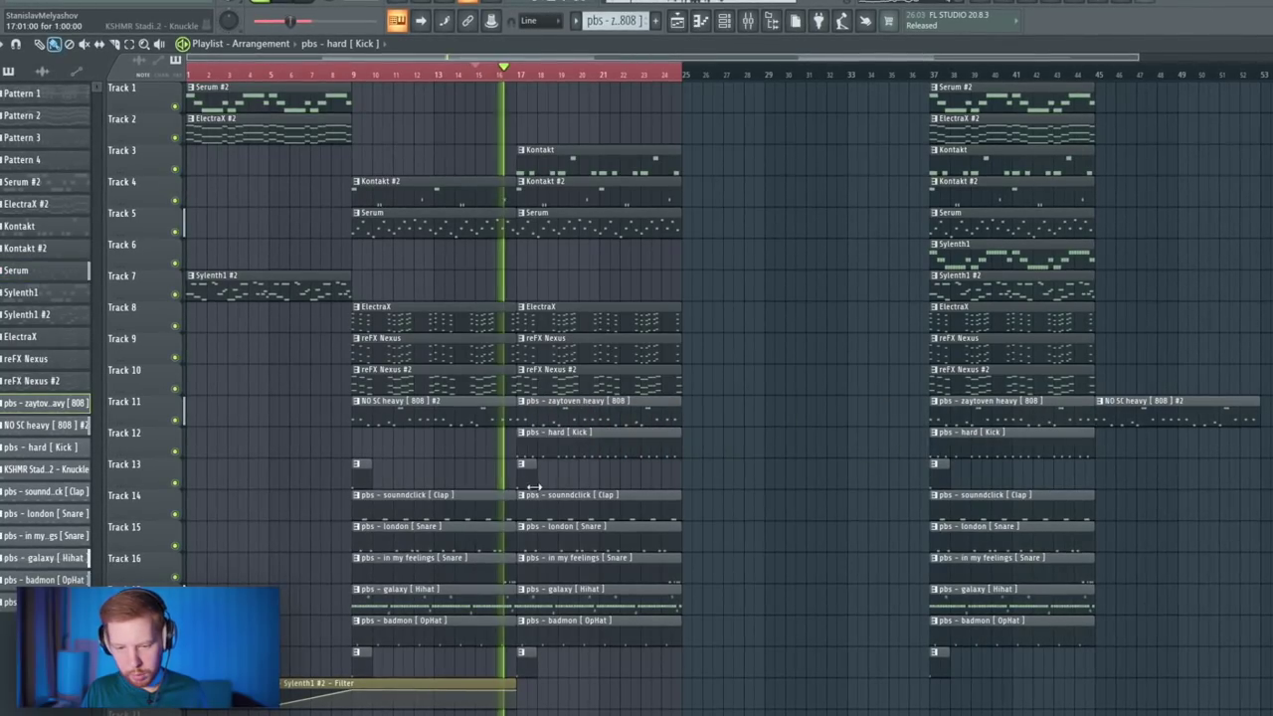
{"action": "right_click", "coordinate": [529, 476]}
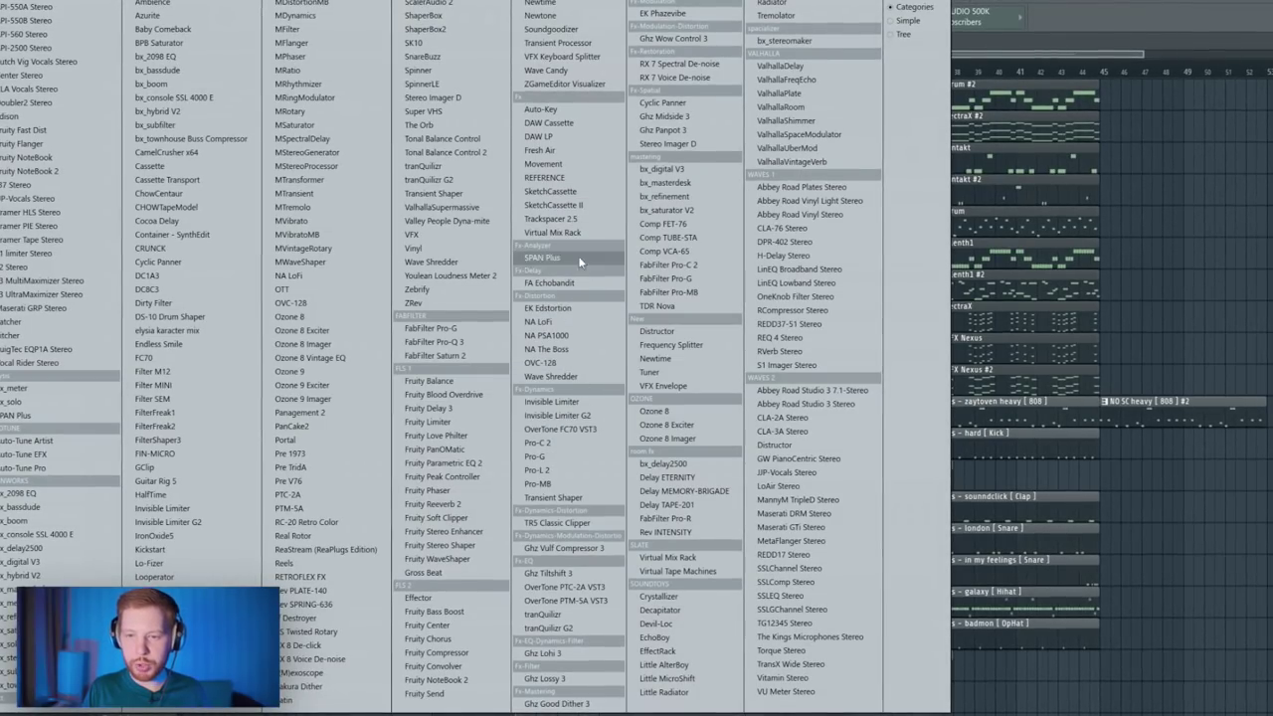
Load Fresh Air into slot 1 of the ElectraX mixer track and set its linked Mid Air and High Air to 11%
{"action": "left_click", "coordinate": [545, 152]}
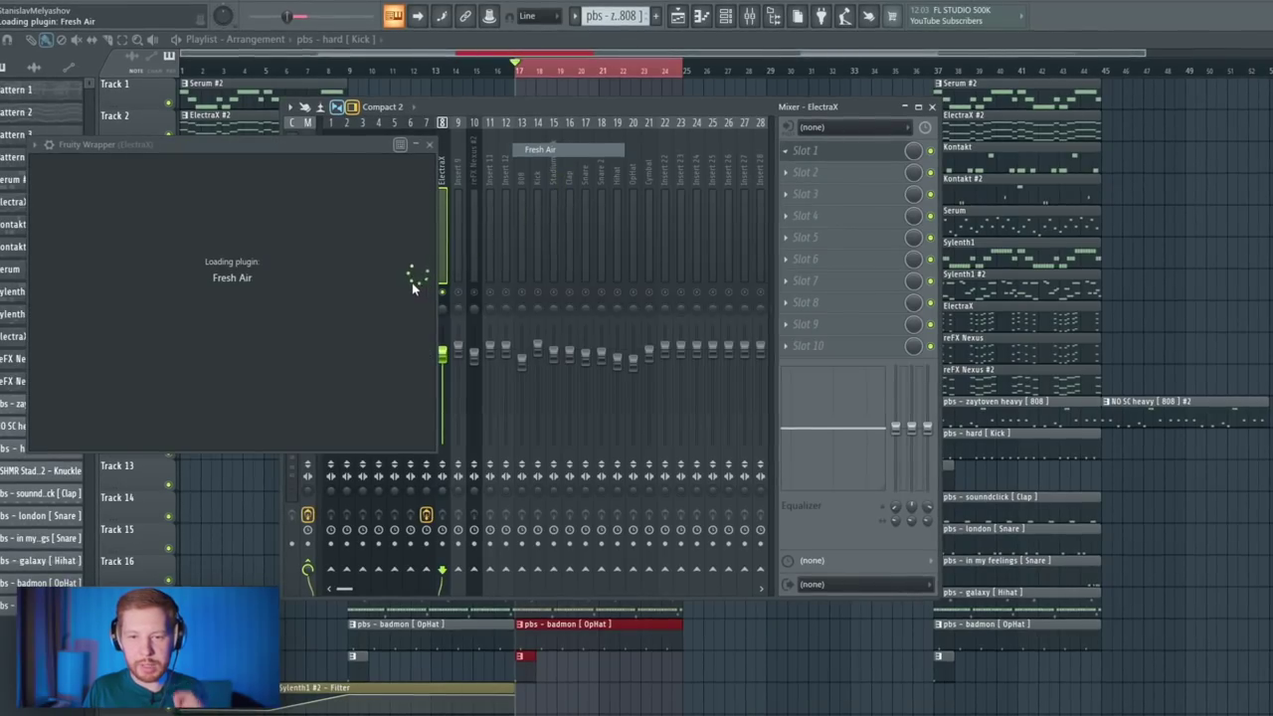
{"action": "left_click_drag", "start_coordinate": [314, 151], "coordinate": [438, 156]}
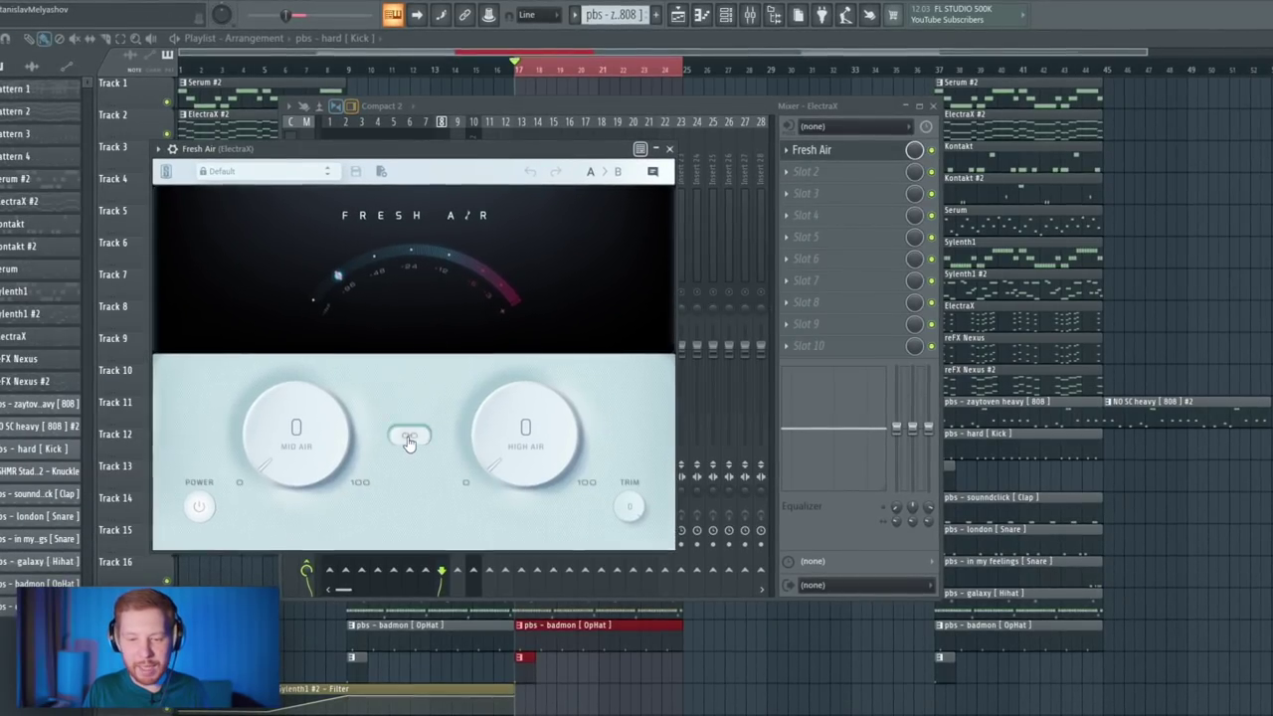
{"action": "left_click_drag", "start_coordinate": [341, 471], "coordinate": [332, 455]}
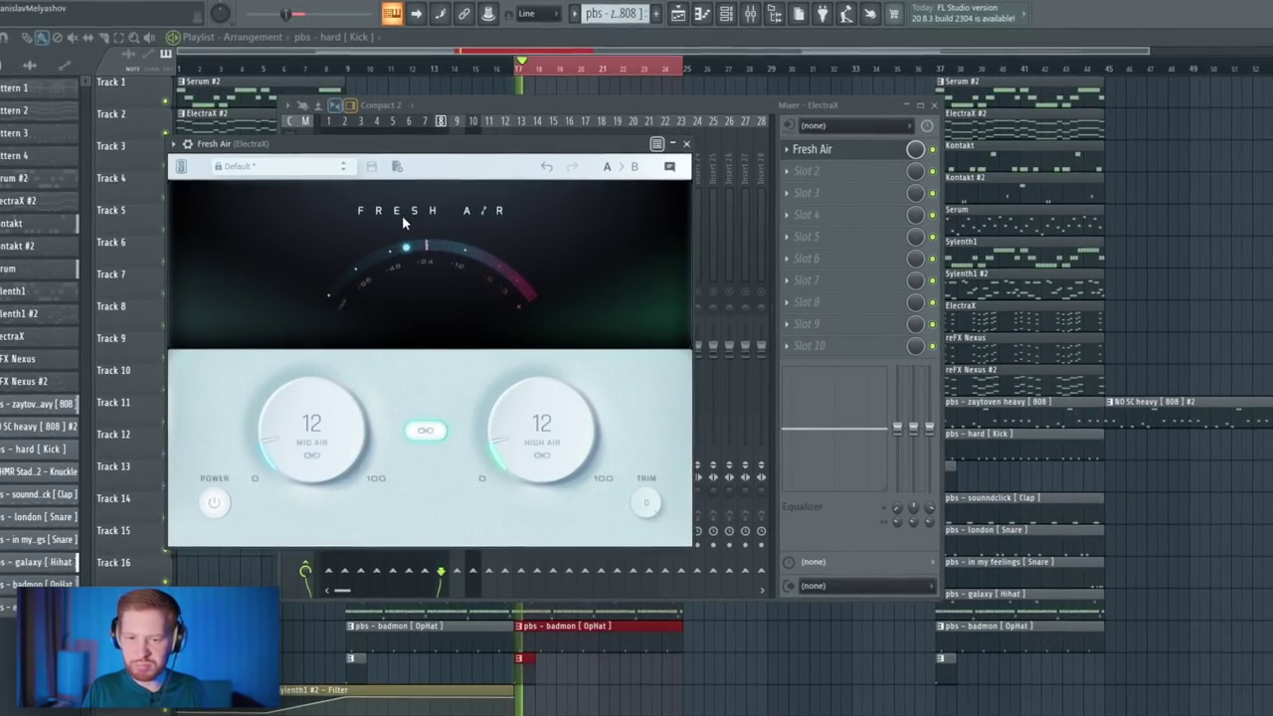
{"action": "scroll", "coordinate": [295, 459], "scroll_direction": "down", "scroll_amount": 1}
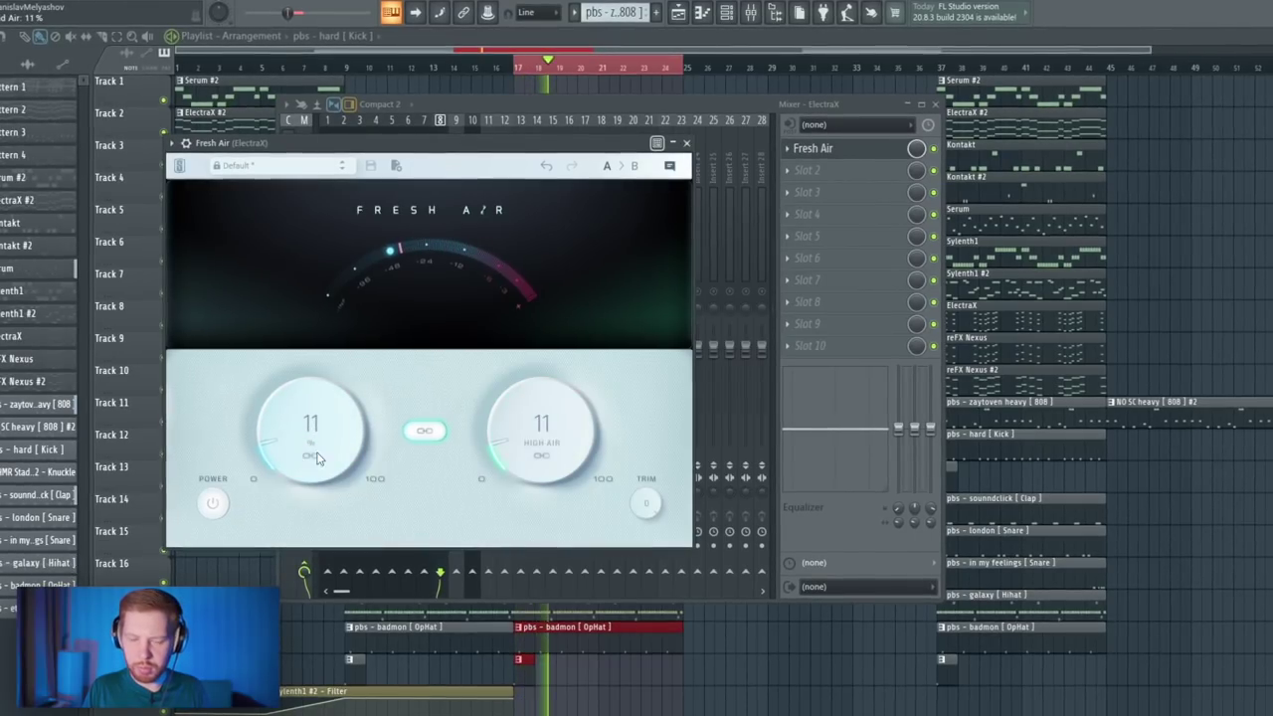
Load Ozone 8 Imager into slot 2 of the ElectraX mixer track and enable Stereoize
{"action": "left_click", "coordinate": [839, 179]}
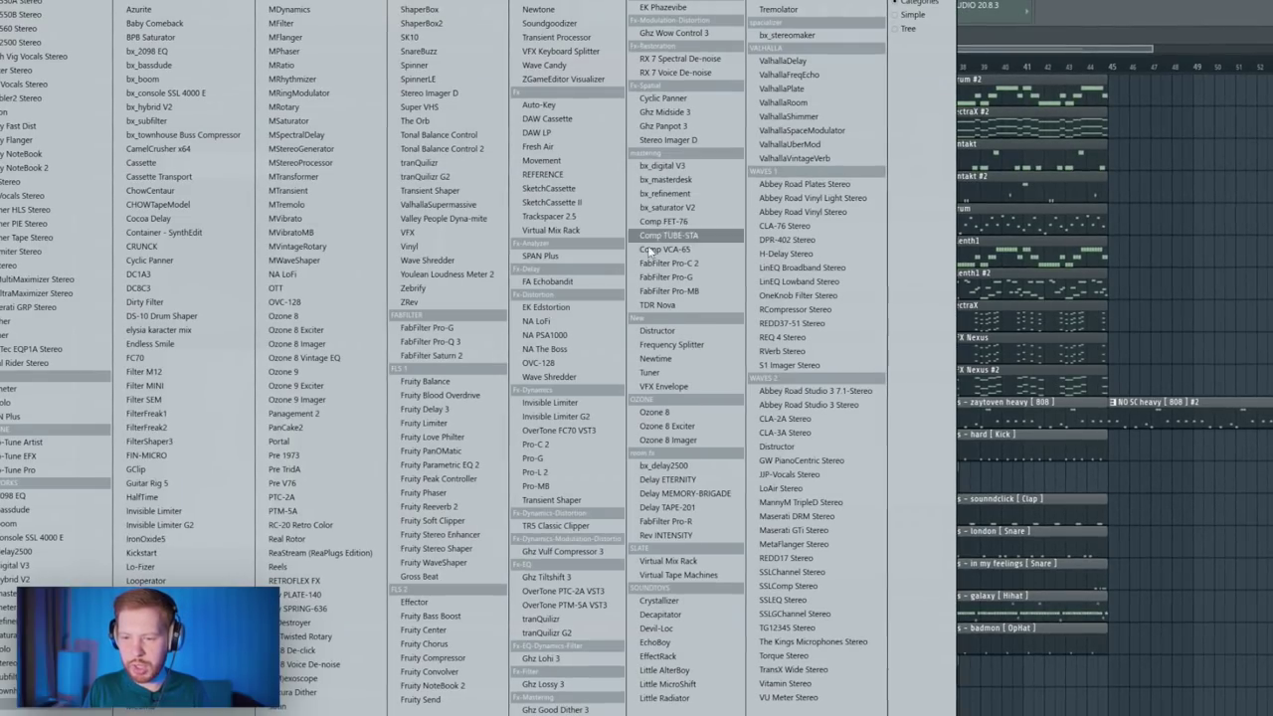
{"action": "left_click", "coordinate": [664, 444]}
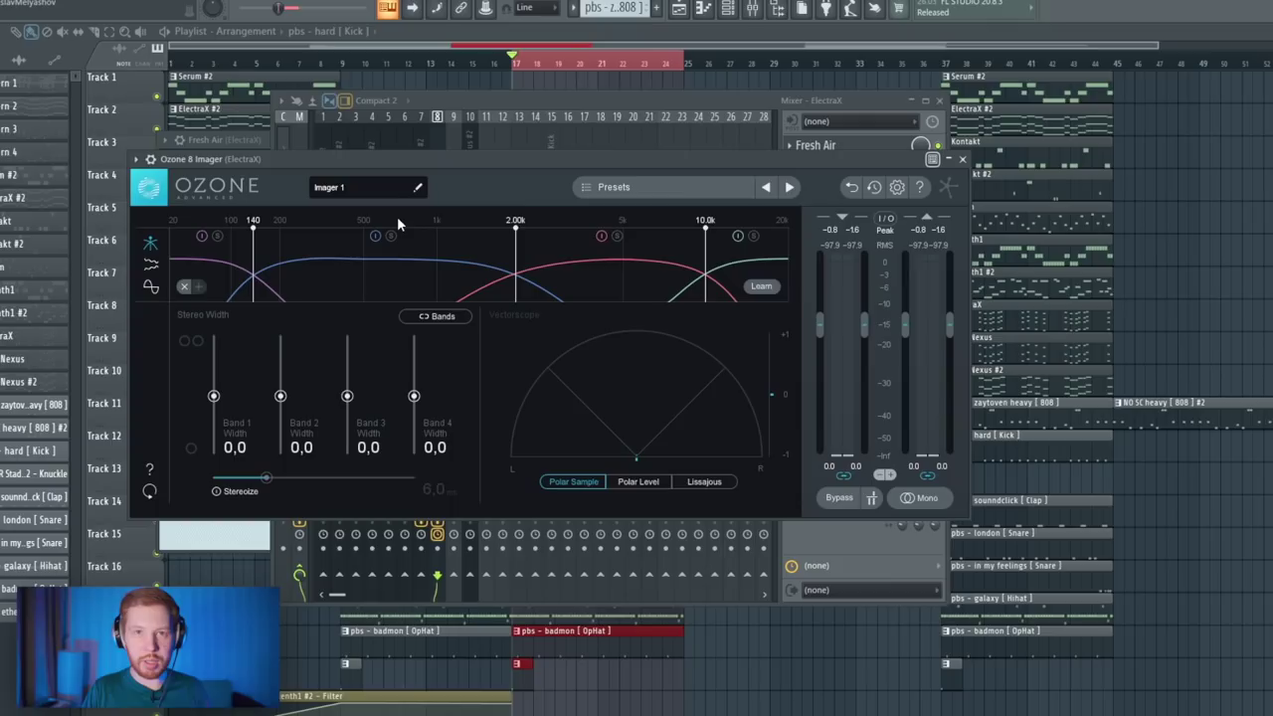
{"action": "key", "text": "space"}
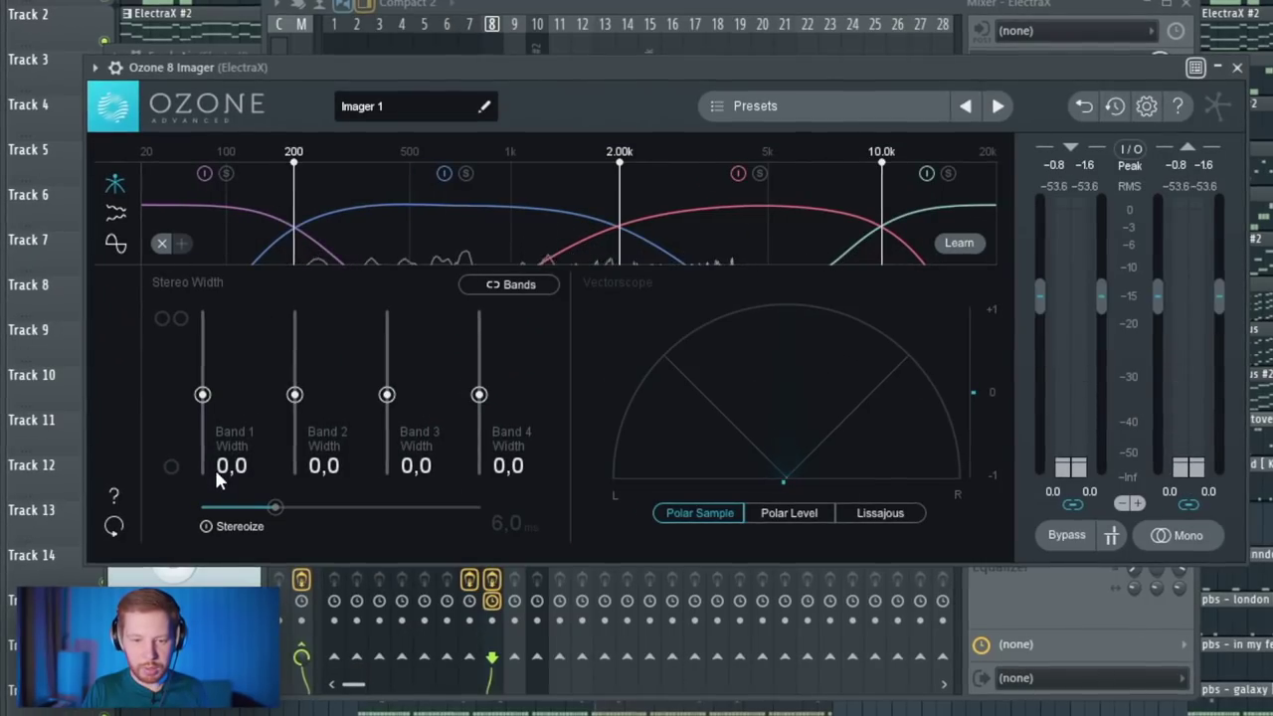
{"action": "left_click", "coordinate": [204, 526]}
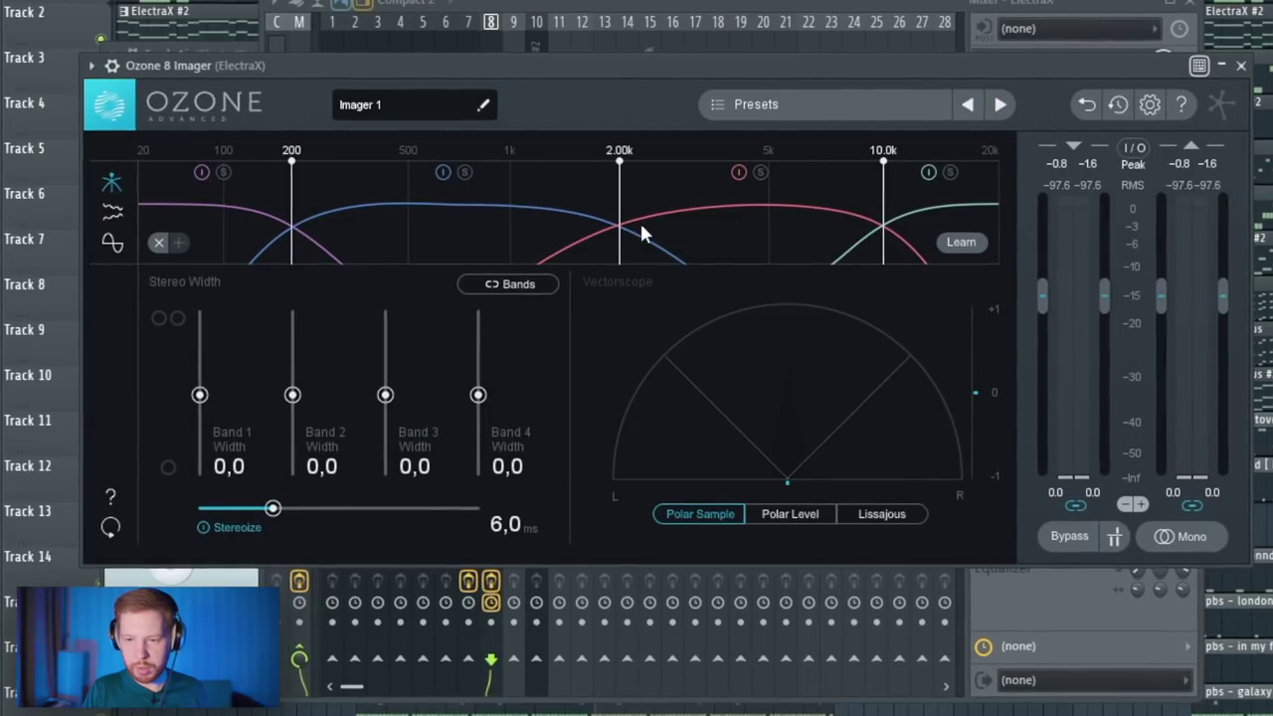
Widen Imager band 2 to 27.8 and band 3 to 40.5, and move the lowest crossover above 200 Hz
{"action": "key", "text": "space"}
{"action": "left_click_drag", "start_coordinate": [385, 396], "coordinate": [385, 372]}
{"action": "left_click_drag", "start_coordinate": [292, 396], "coordinate": [291, 372]}
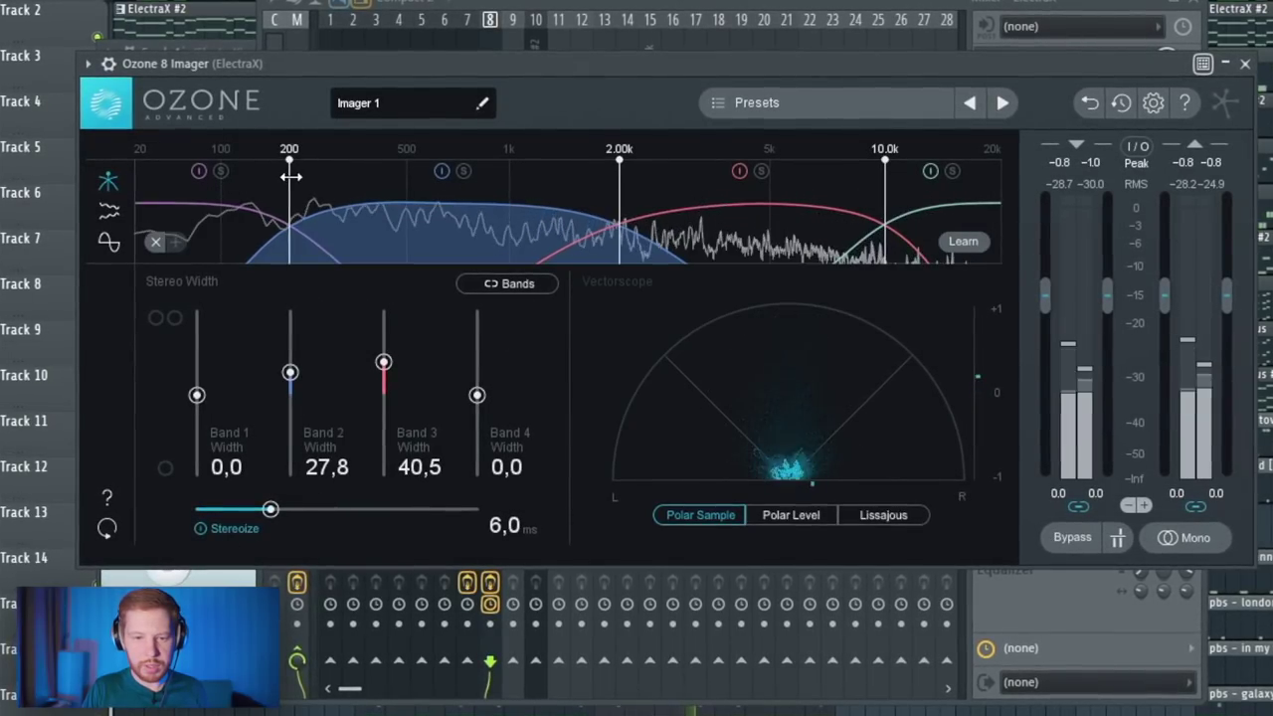
{"action": "left_click_drag", "start_coordinate": [290, 177], "coordinate": [347, 184]}
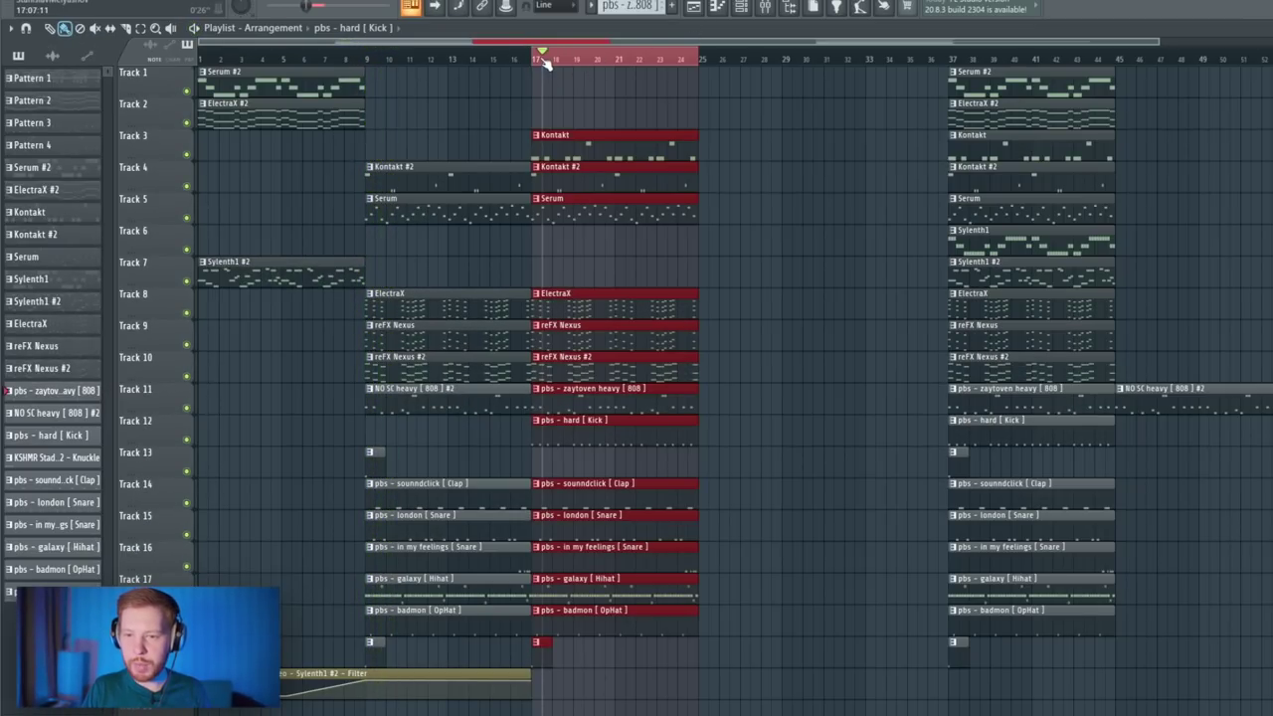
Load OneKnob Filter Stereo into slot 4 of the ElectraX mixer track
{"action": "left_click", "coordinate": [765, 8]}
{"action": "left_click", "coordinate": [847, 224]}
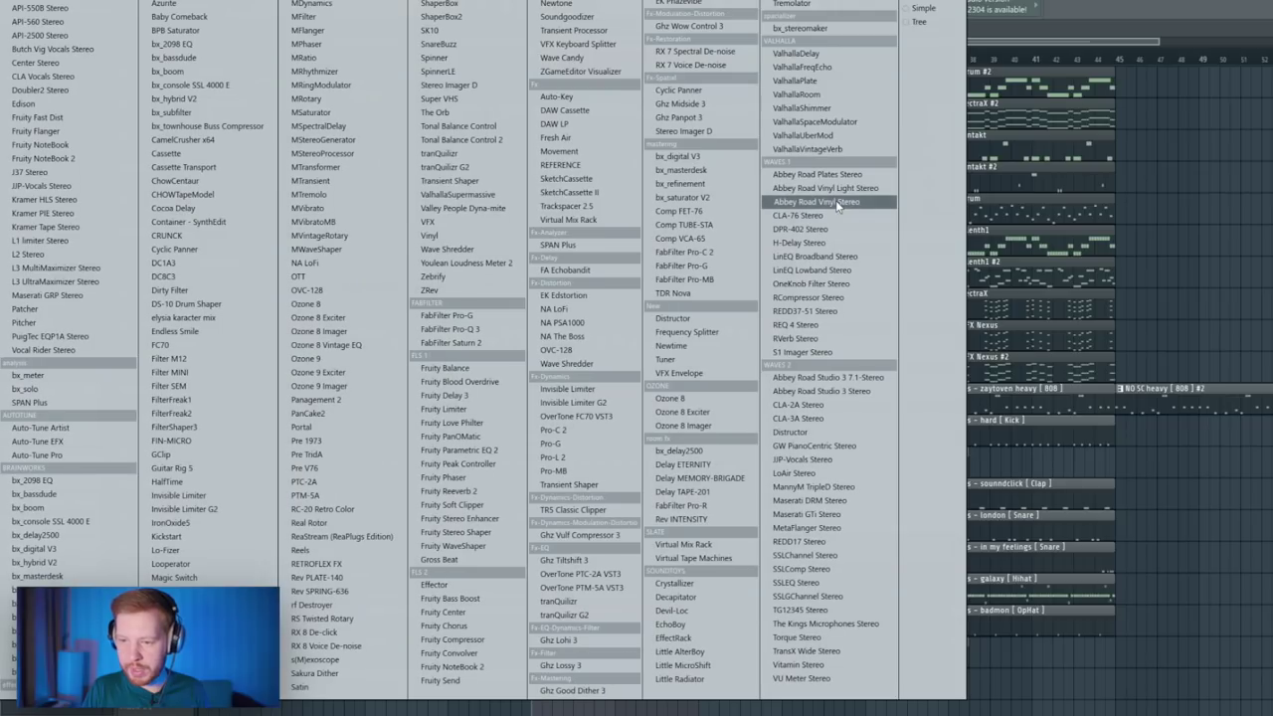
{"action": "key", "text": "o"}
{"action": "key", "text": "Return"}
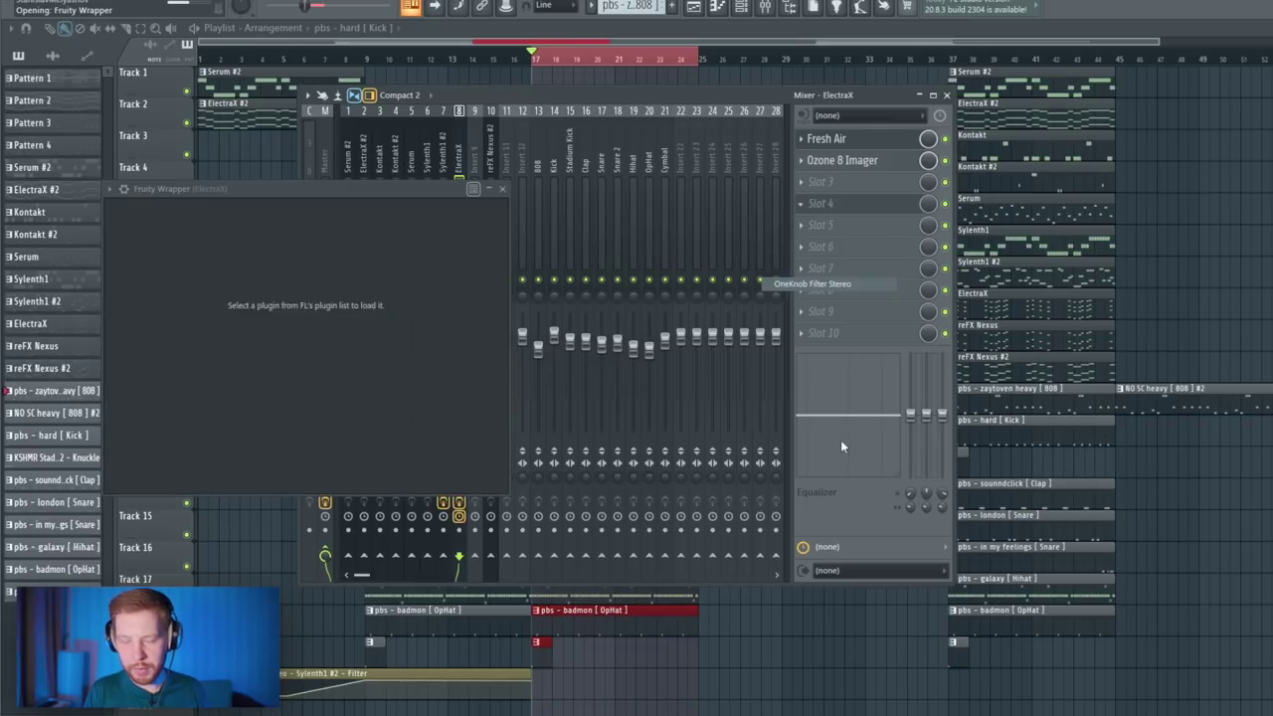
Create an automation clip for the ElectraX OneKnob filter knob and lower it between bars 17 and 25
{"action": "left_click", "coordinate": [506, 7]}
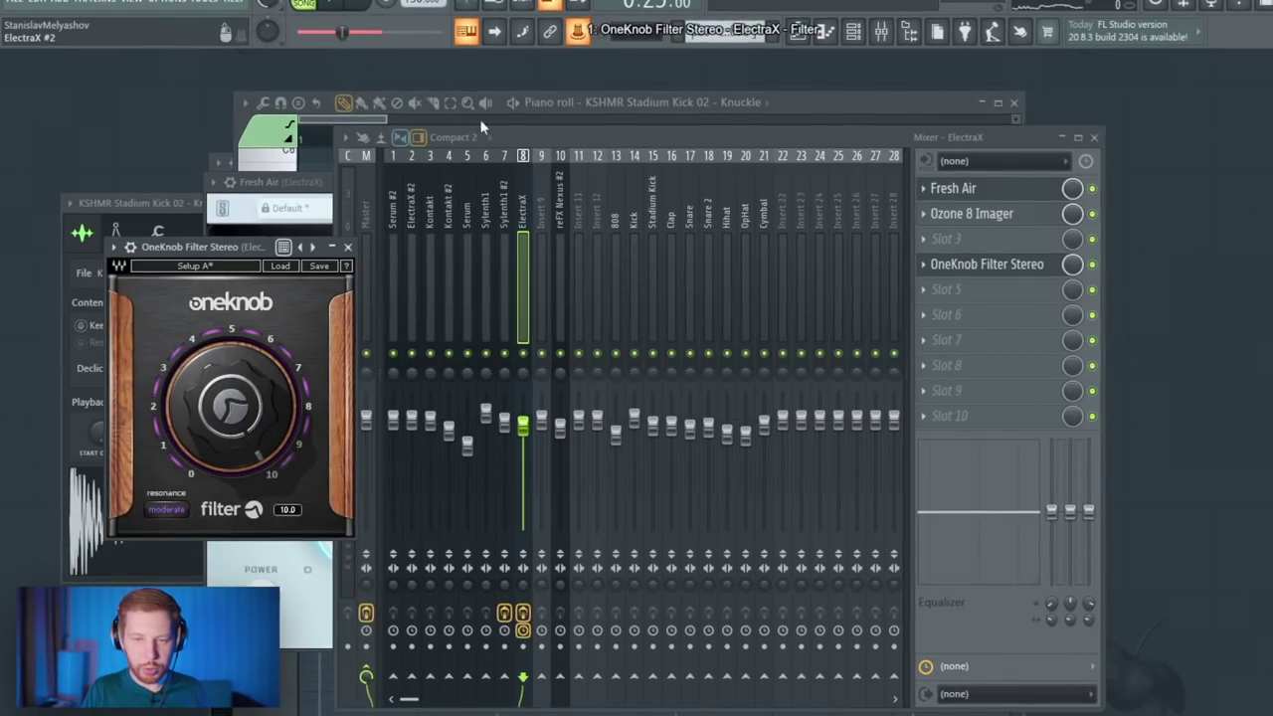
{"action": "left_click", "coordinate": [578, 34]}
{"action": "left_click", "coordinate": [651, 129]}
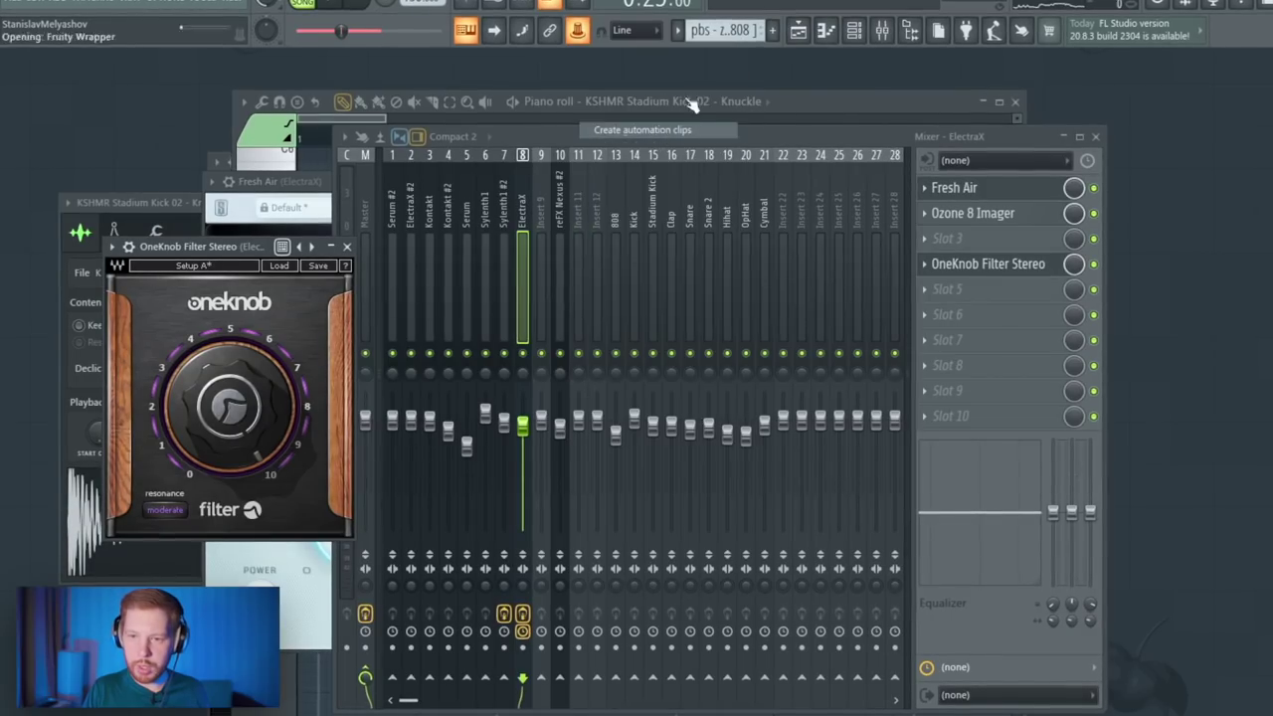
{"action": "key", "text": "F5"}
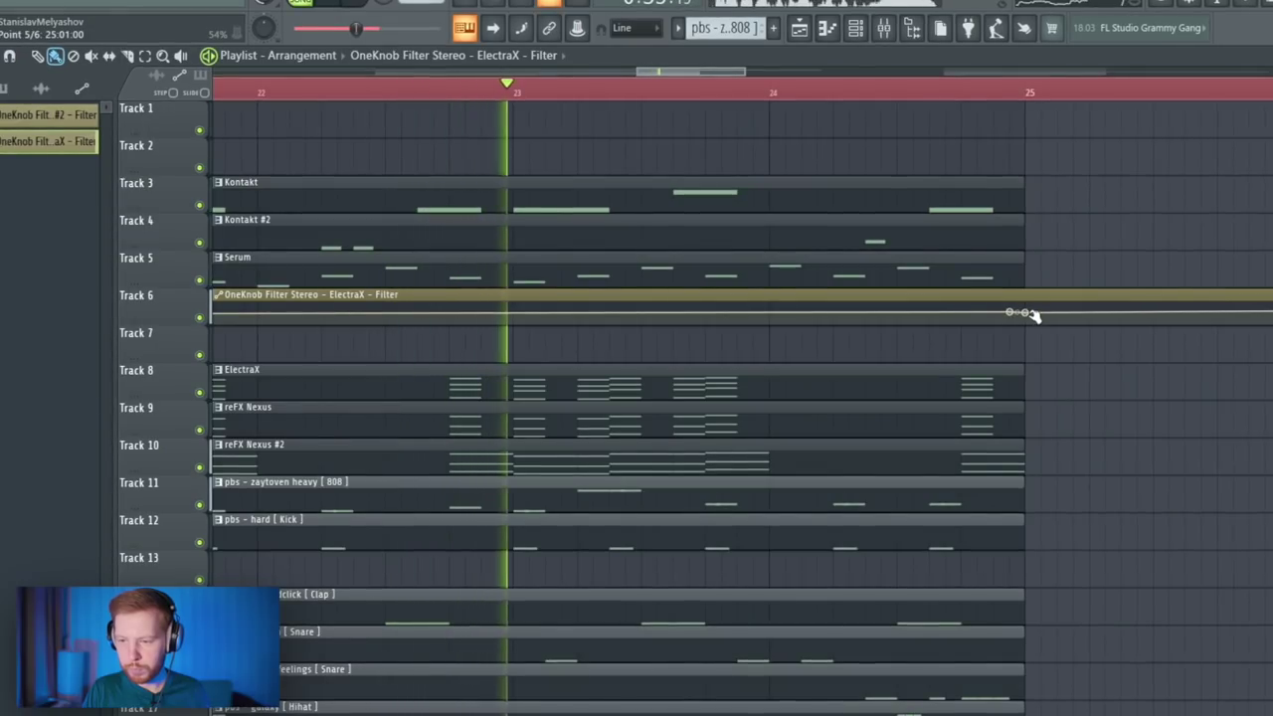
Load Tremolator into slot 5 of the ElectraX mixer track and audition it with the beat
{"action": "left_click", "coordinate": [885, 28]}
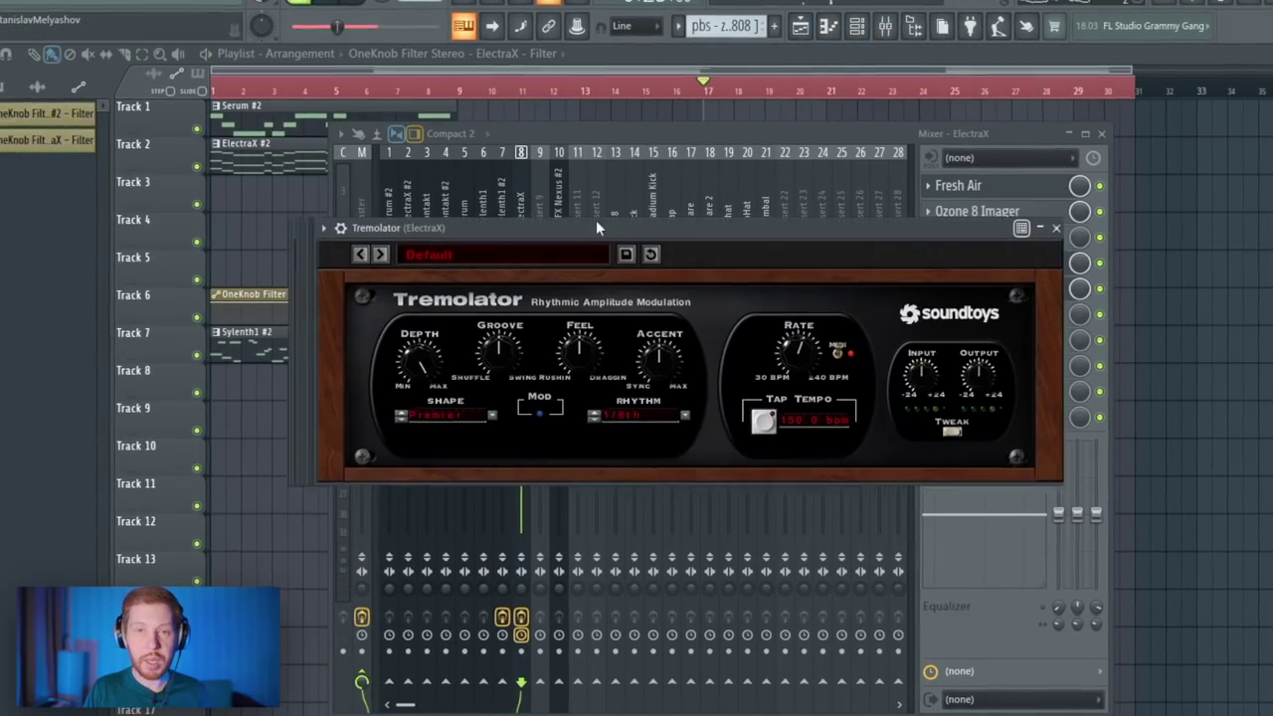
{"action": "left_click_drag", "start_coordinate": [596, 220], "coordinate": [526, 221]}
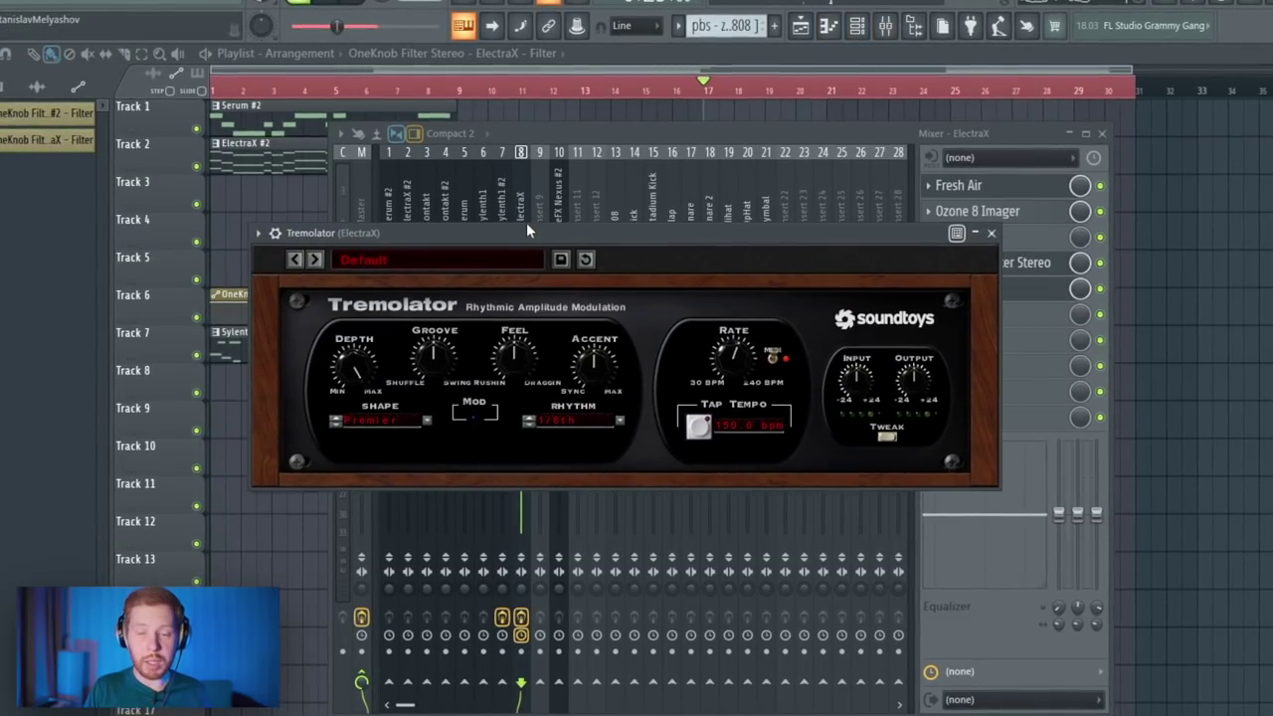
{"action": "key", "text": "space"}
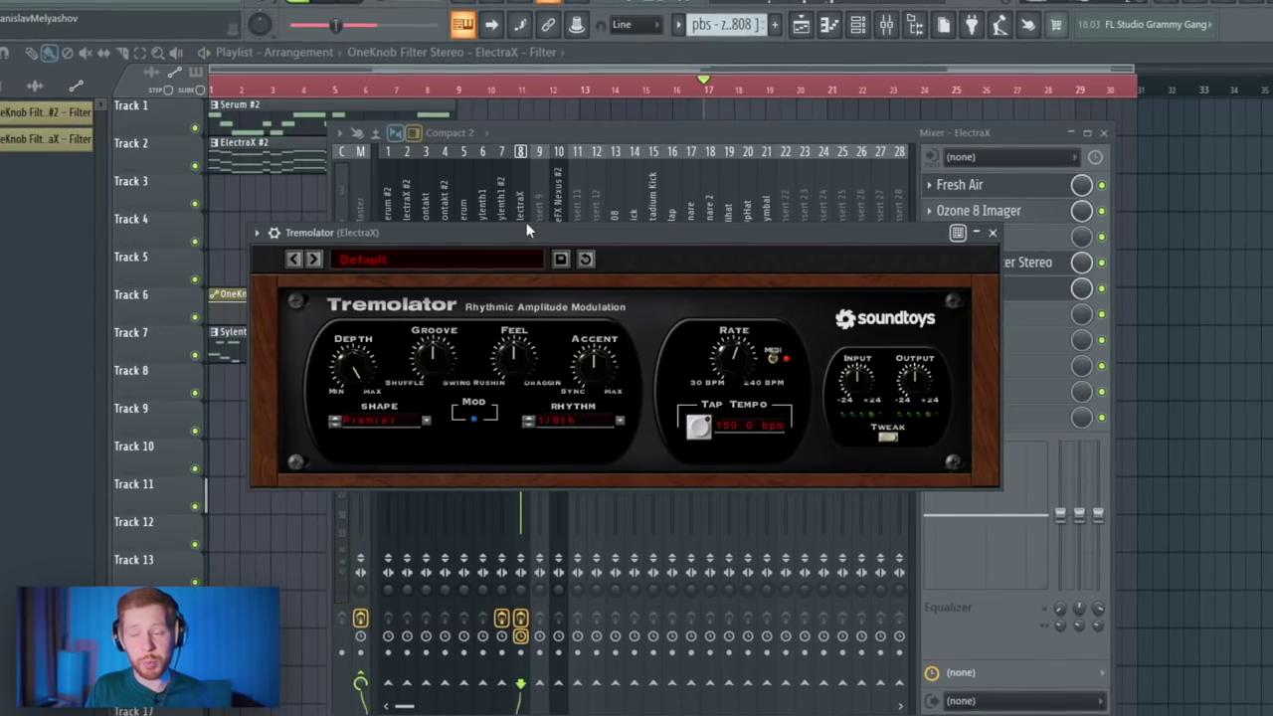
Create an automation clip for Tremolator's mix level and shape it to jump up at bar 17
{"action": "right_click", "coordinate": [1084, 289]}
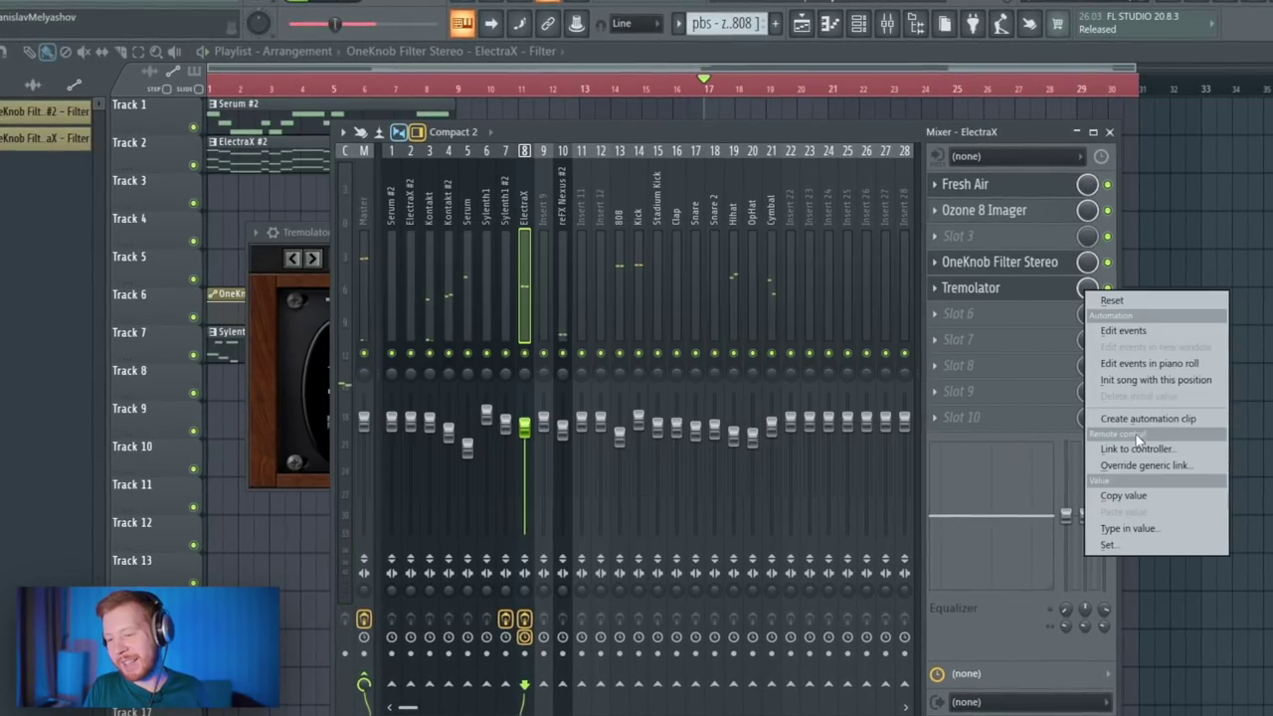
{"action": "left_click", "coordinate": [1139, 418]}
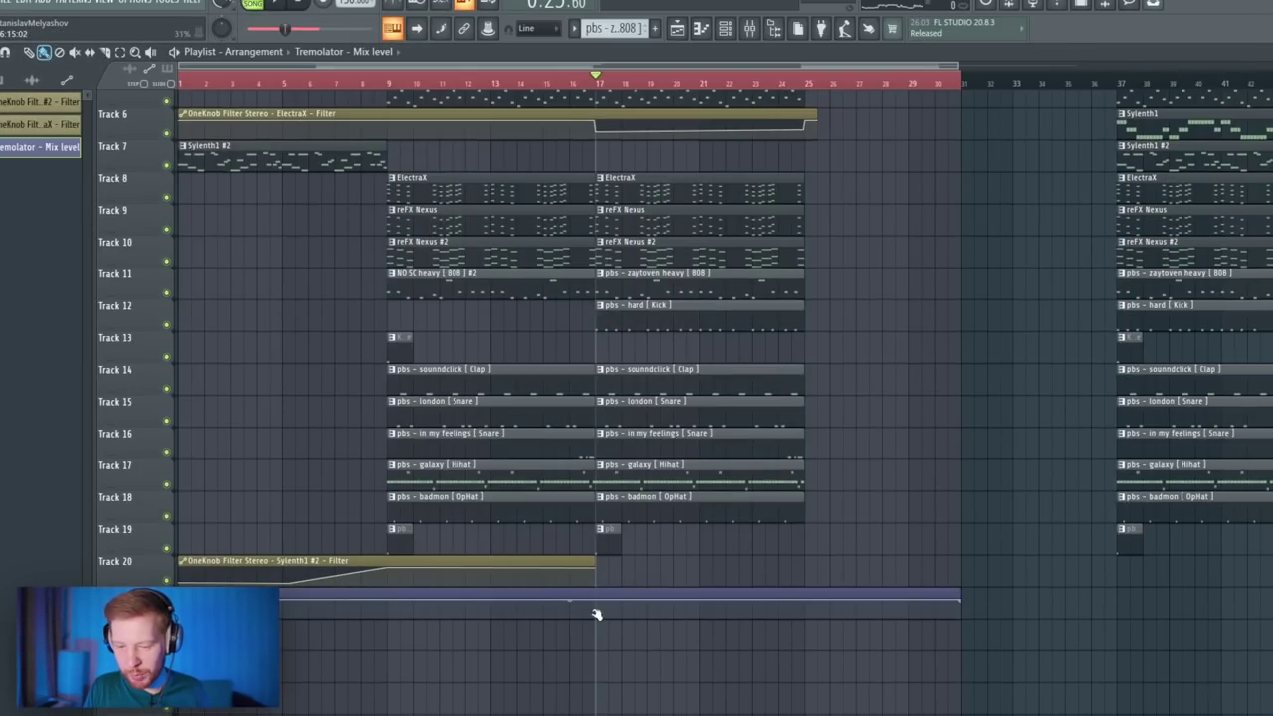
{"action": "right_click", "coordinate": [597, 615]}
{"action": "right_click", "coordinate": [599, 608]}
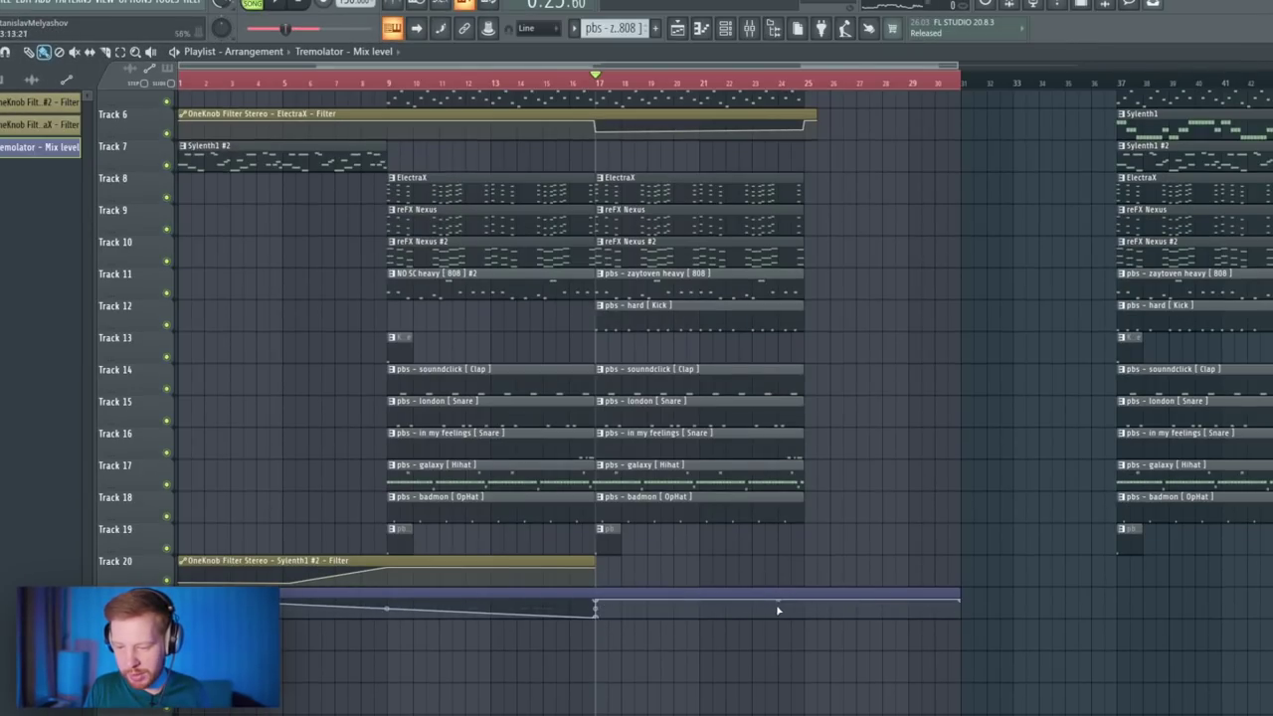
Build the section at bar 25 from the Kontakt, Kontakt #2, Sylenth1, Sylenth1 #2, ElectraX and both reFX Nexus clips, and play it back
{"action": "scroll", "coordinate": [582, 91], "scroll_direction": "up", "scroll_amount": 4}
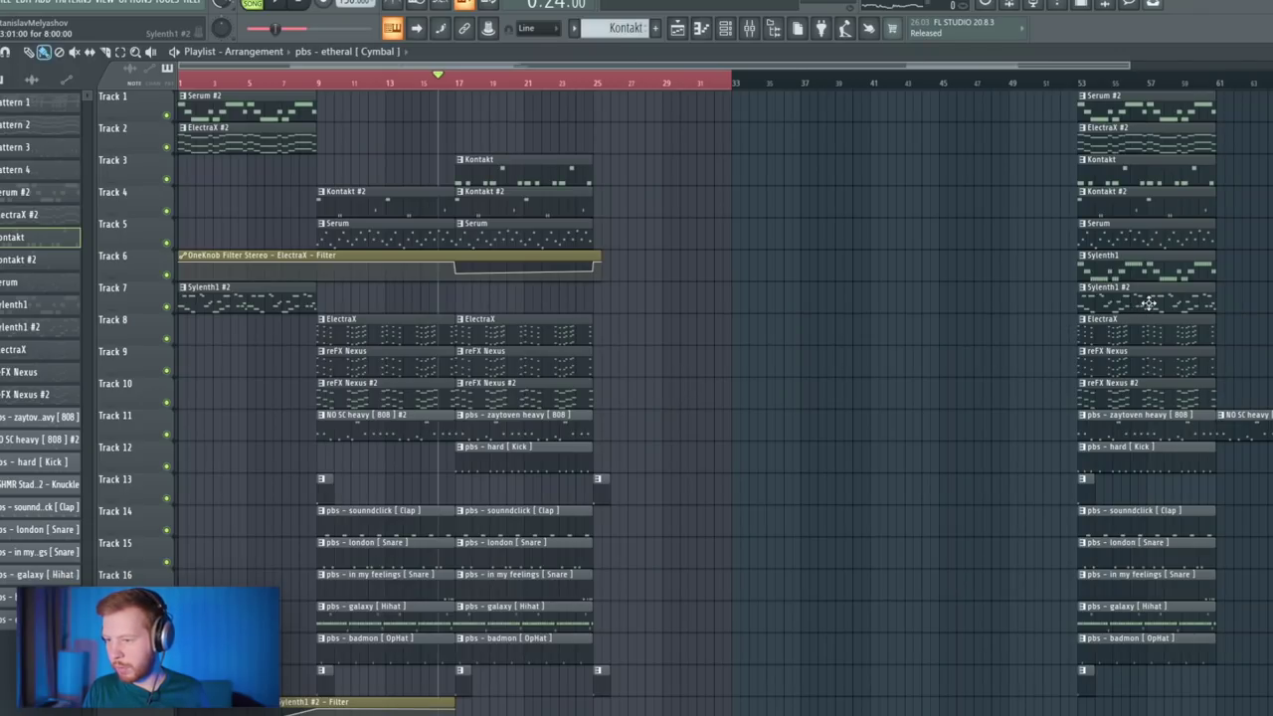
{"action": "left_click_drag", "start_coordinate": [1149, 302], "coordinate": [672, 321]}
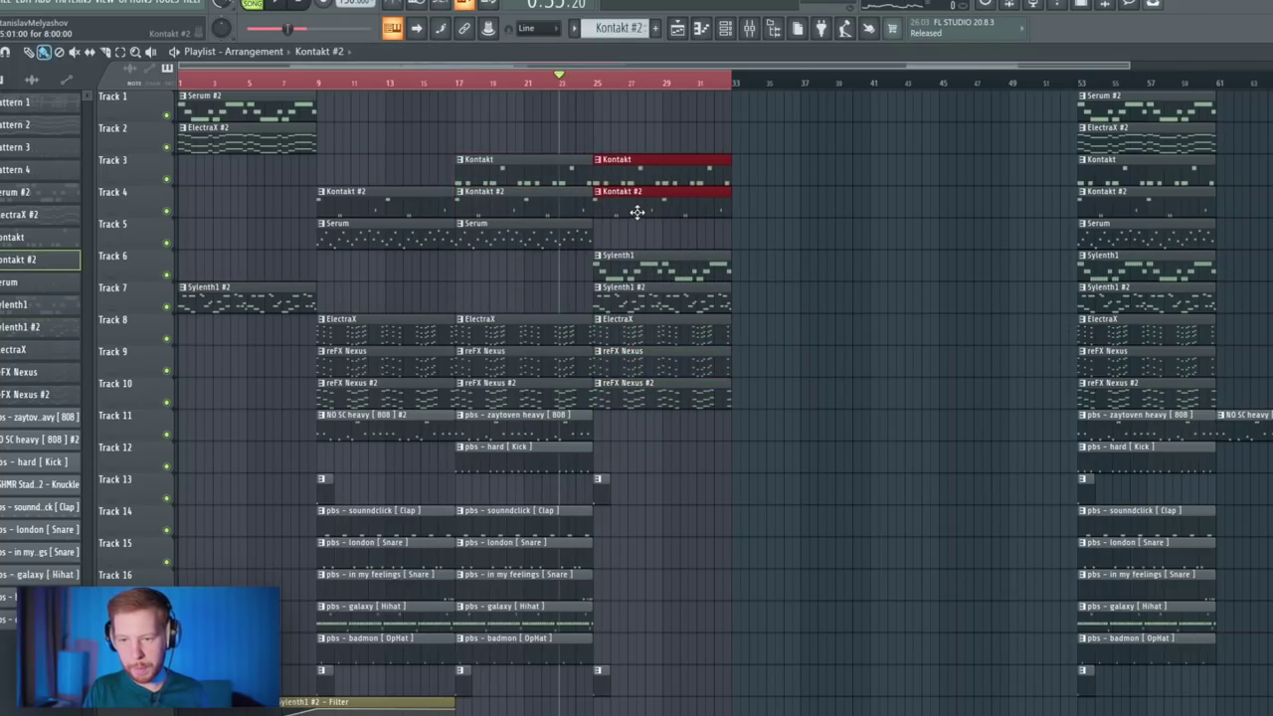
{"action": "key", "text": "space"}
{"action": "left_click", "coordinate": [841, 228], "text": "ctrl"}
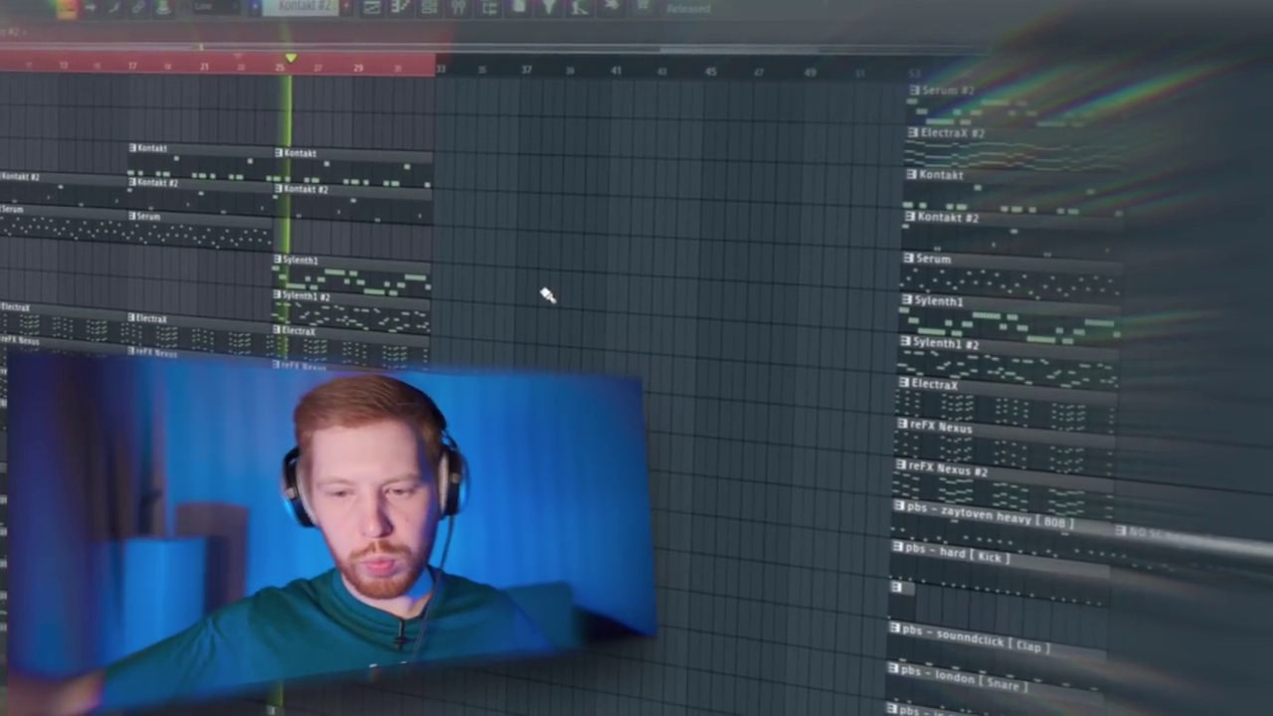
Copy the whole section of clips starting at bar 9 to bar 33
{"action": "left_click_drag", "start_coordinate": [304, 596], "coordinate": [404, 92]}
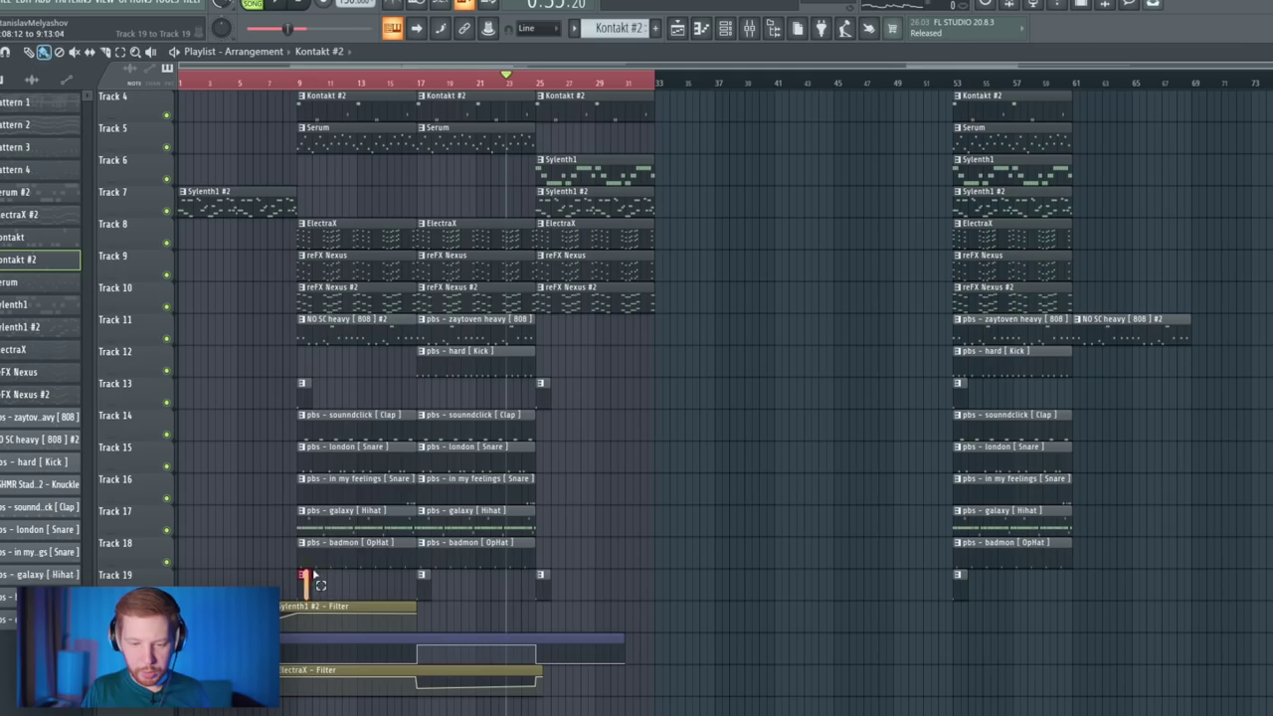
{"action": "left_click_drag", "start_coordinate": [311, 316], "coordinate": [672, 316]}
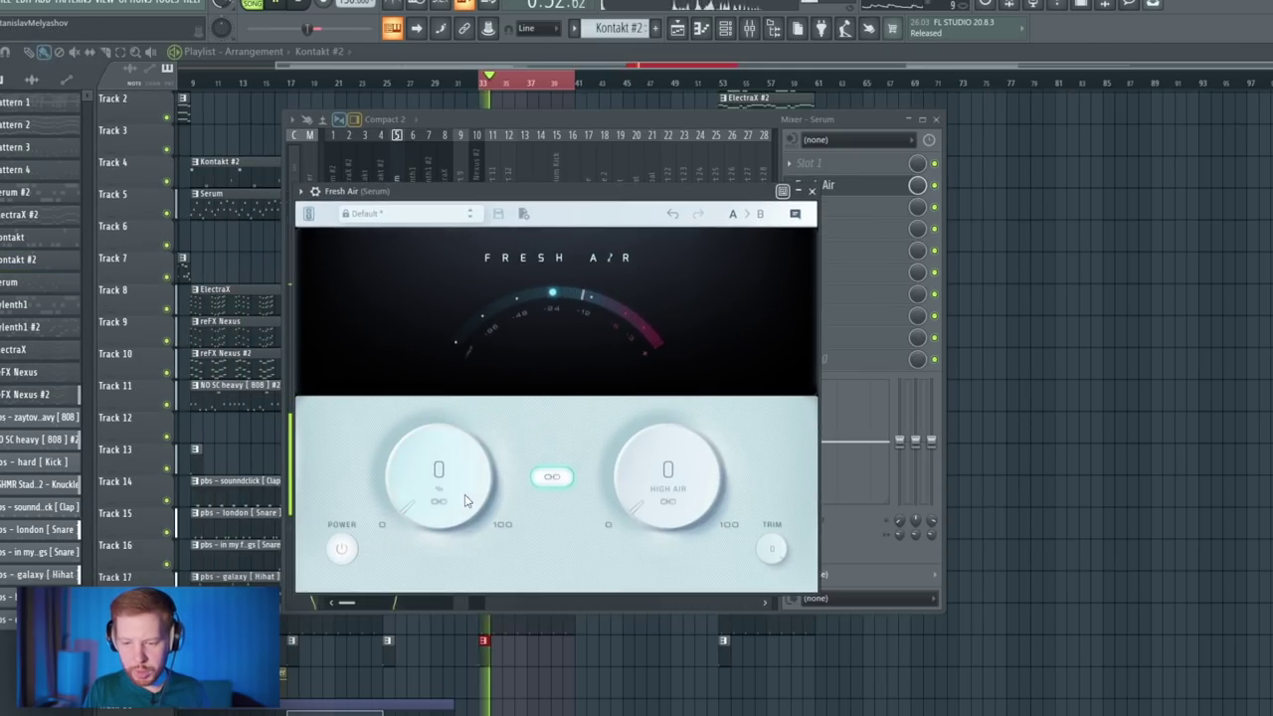
Raise Fresh Air on the Serum mixer track and add Fruity Parametric EQ 2 in slot 3 with its low end cut
{"action": "left_click_drag", "start_coordinate": [466, 501], "coordinate": [496, 430]}
{"action": "left_click", "coordinate": [861, 221]}
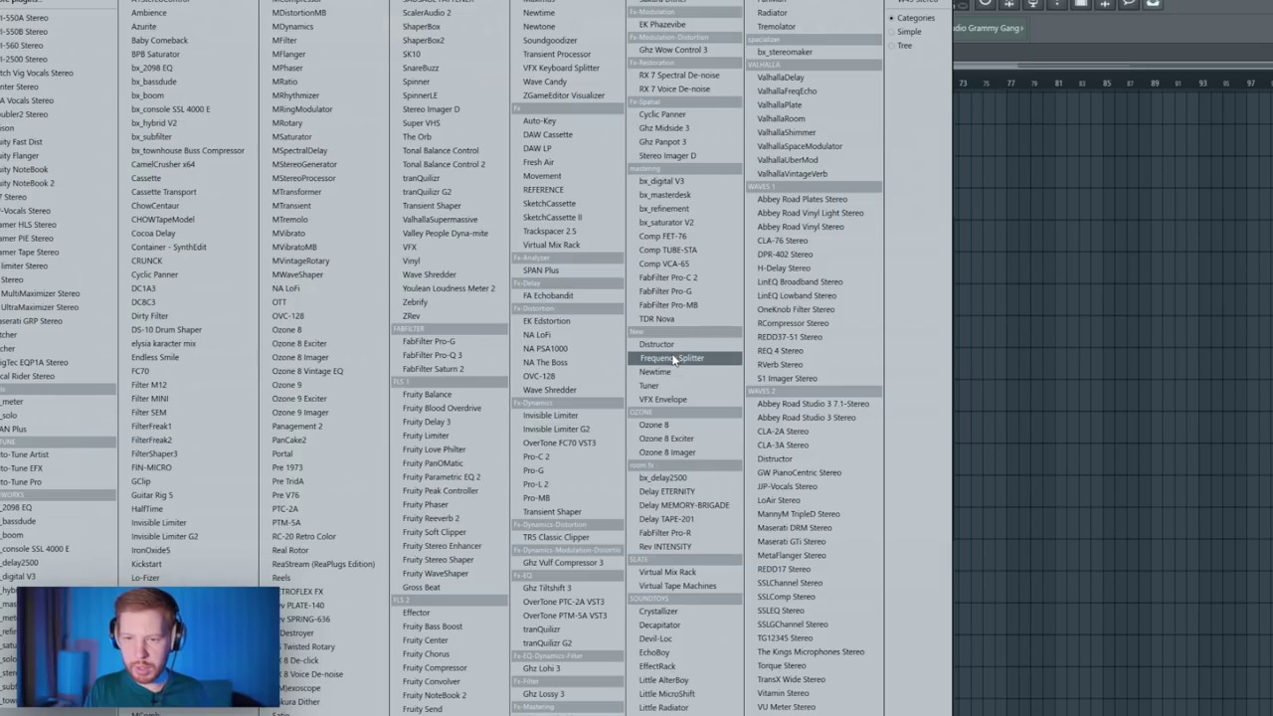
{"action": "left_click", "coordinate": [440, 478]}
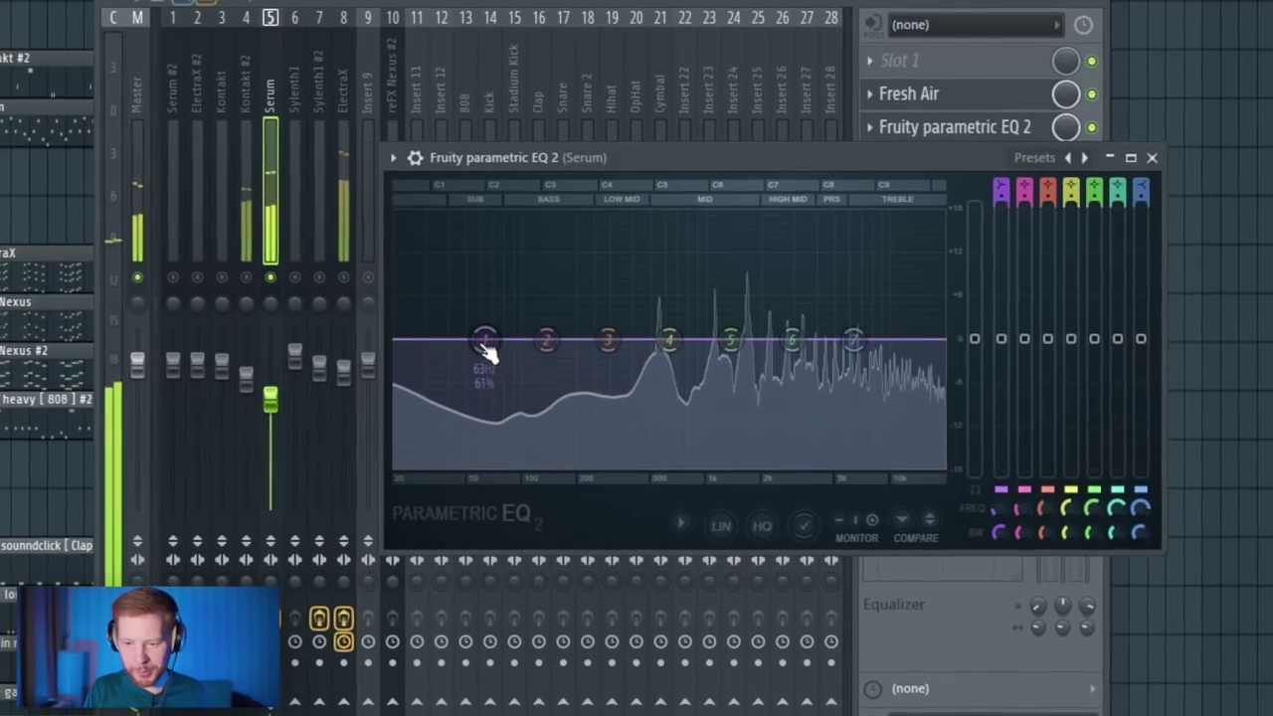
{"action": "left_click_drag", "start_coordinate": [485, 343], "coordinate": [638, 464]}
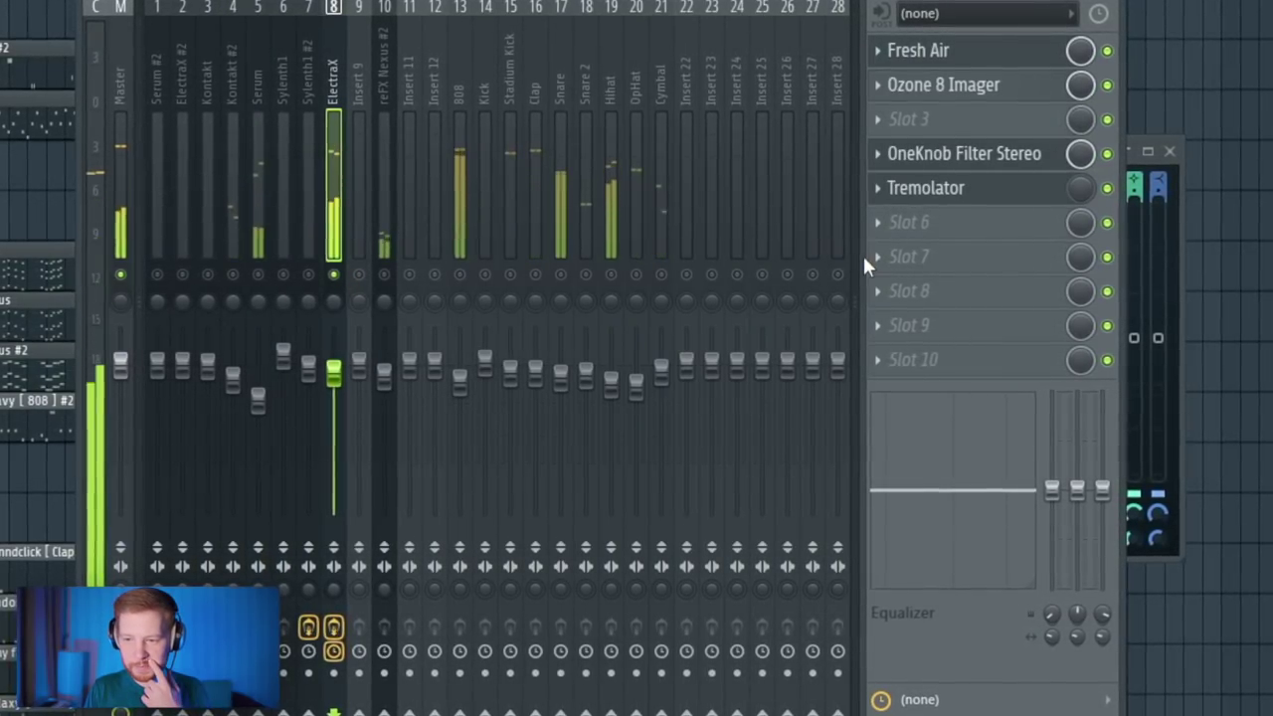
Add FabFilter Pro-Q 3 in slot 7 of the ElectraX mixer track and reduce its low end with a low shelf
{"action": "left_click", "coordinate": [863, 259]}
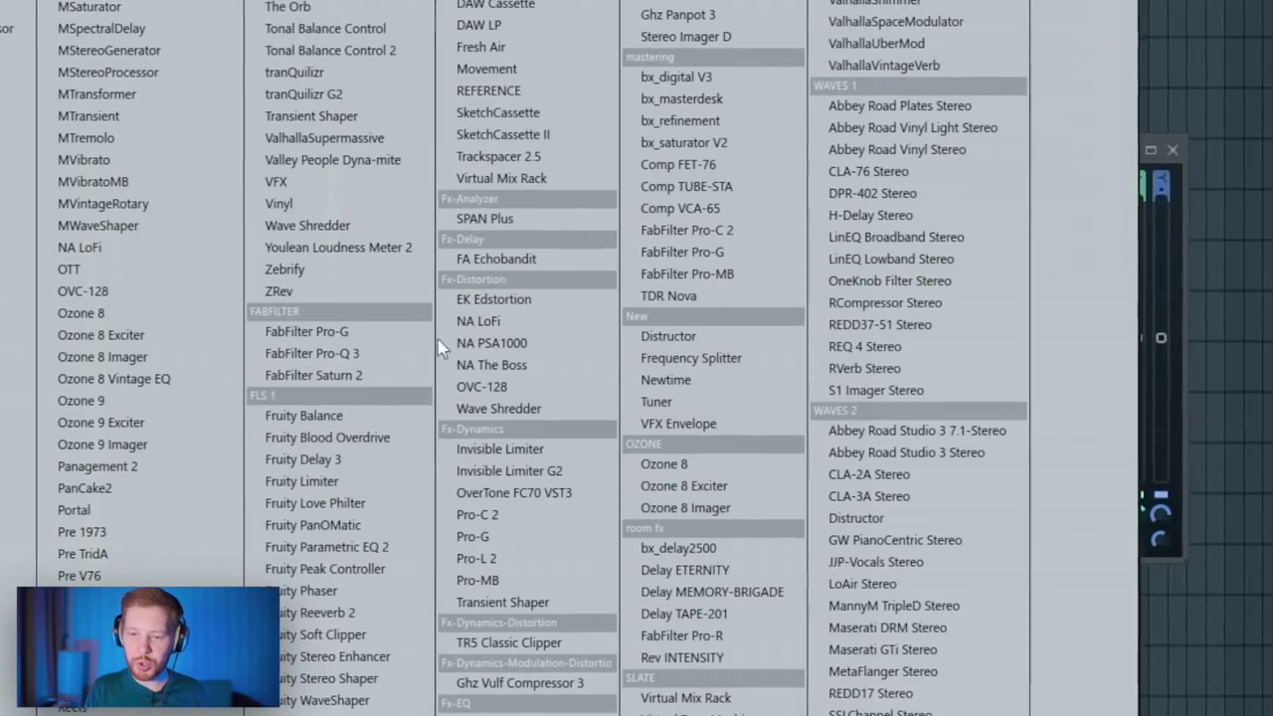
{"action": "left_click", "coordinate": [345, 355]}
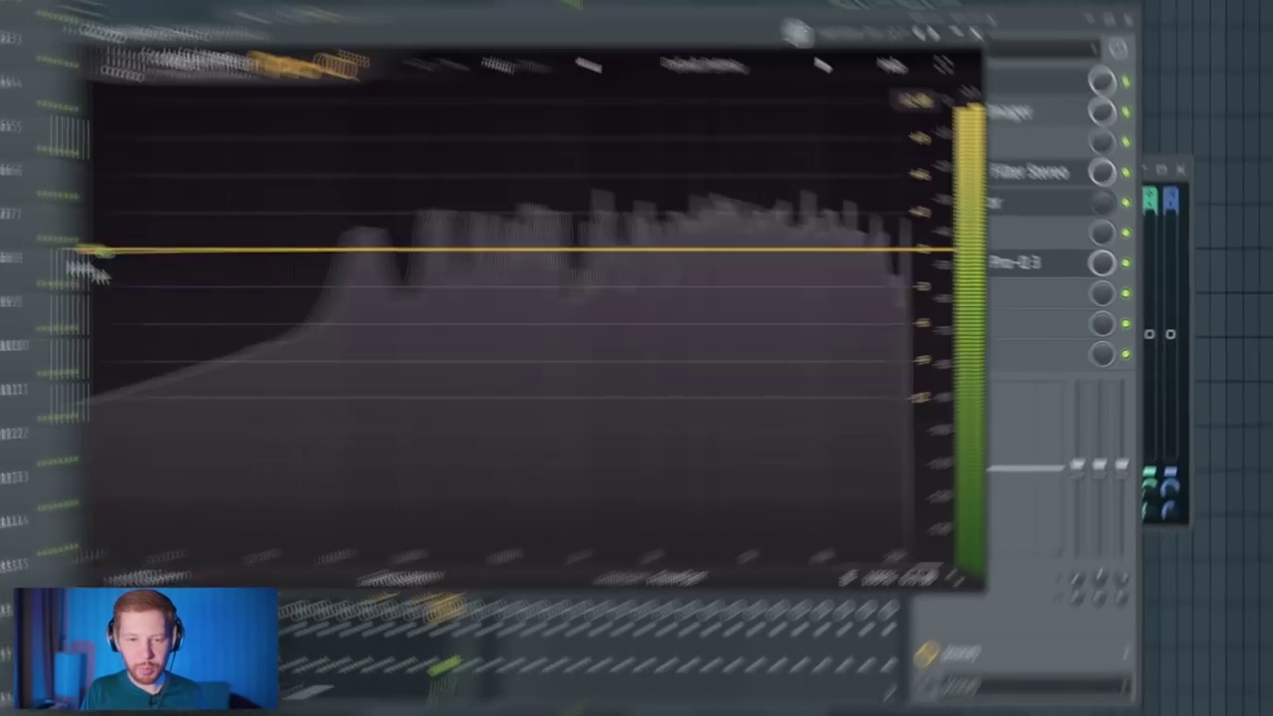
{"action": "left_click_drag", "start_coordinate": [186, 259], "coordinate": [327, 296]}
{"action": "key", "text": "F9"}
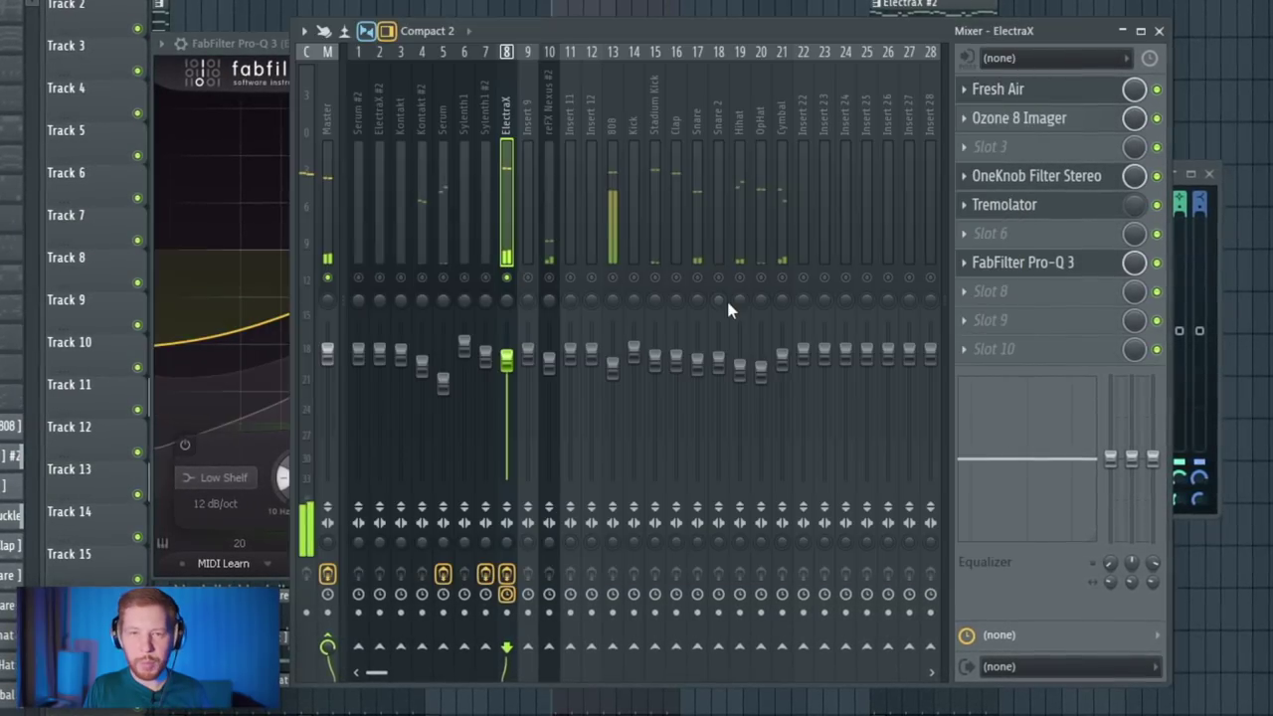
{"action": "key", "text": "space"}
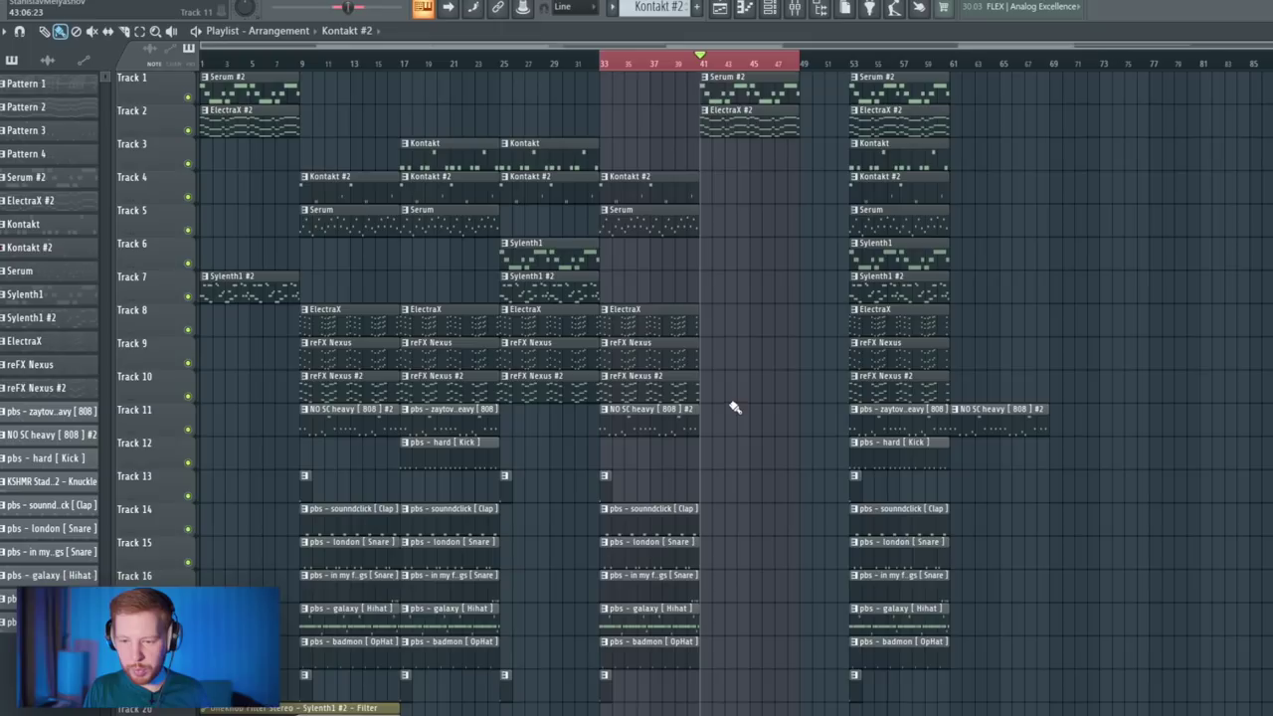
Duplicate the percussion clips on tracks 13 to 19 from bar 33 to bar 41
{"action": "scroll", "coordinate": [734, 408], "scroll_direction": "down", "scroll_amount": 3}
{"action": "left_click_drag", "start_coordinate": [772, 372], "coordinate": [623, 567]}
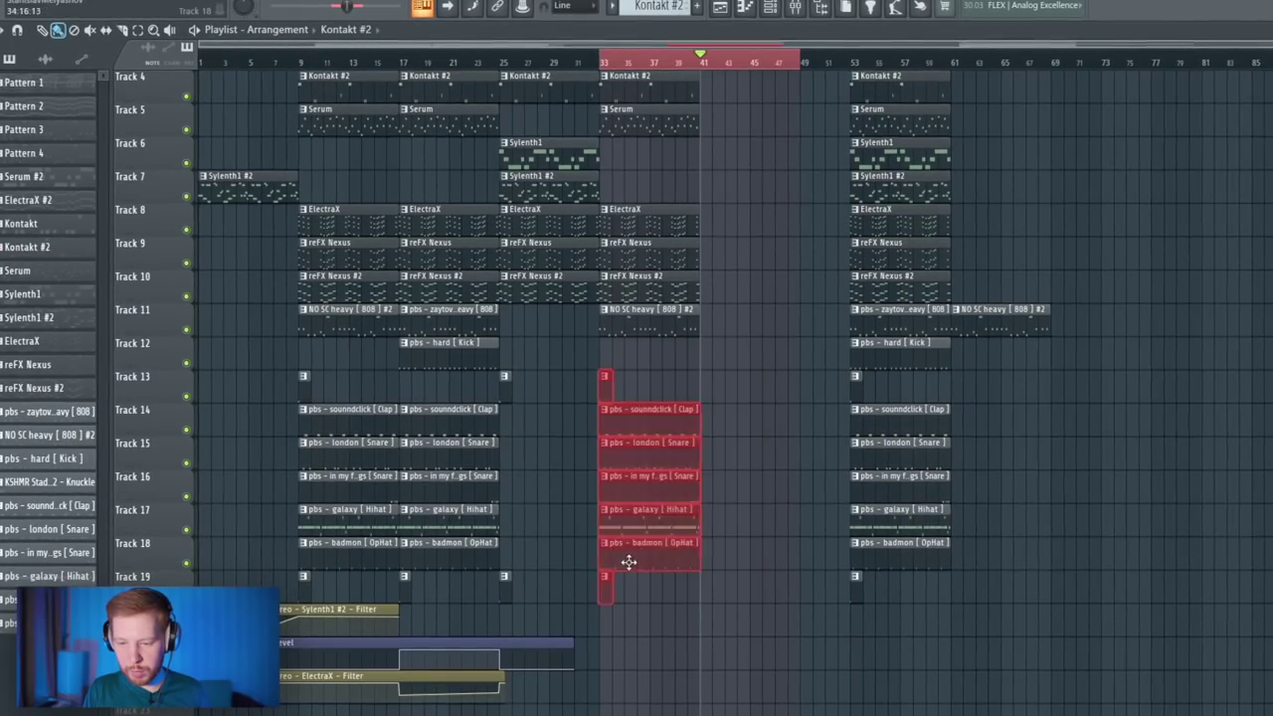
{"action": "key", "text": "ctrl+b"}
{"action": "left_click_drag", "start_coordinate": [744, 388], "coordinate": [619, 412]}
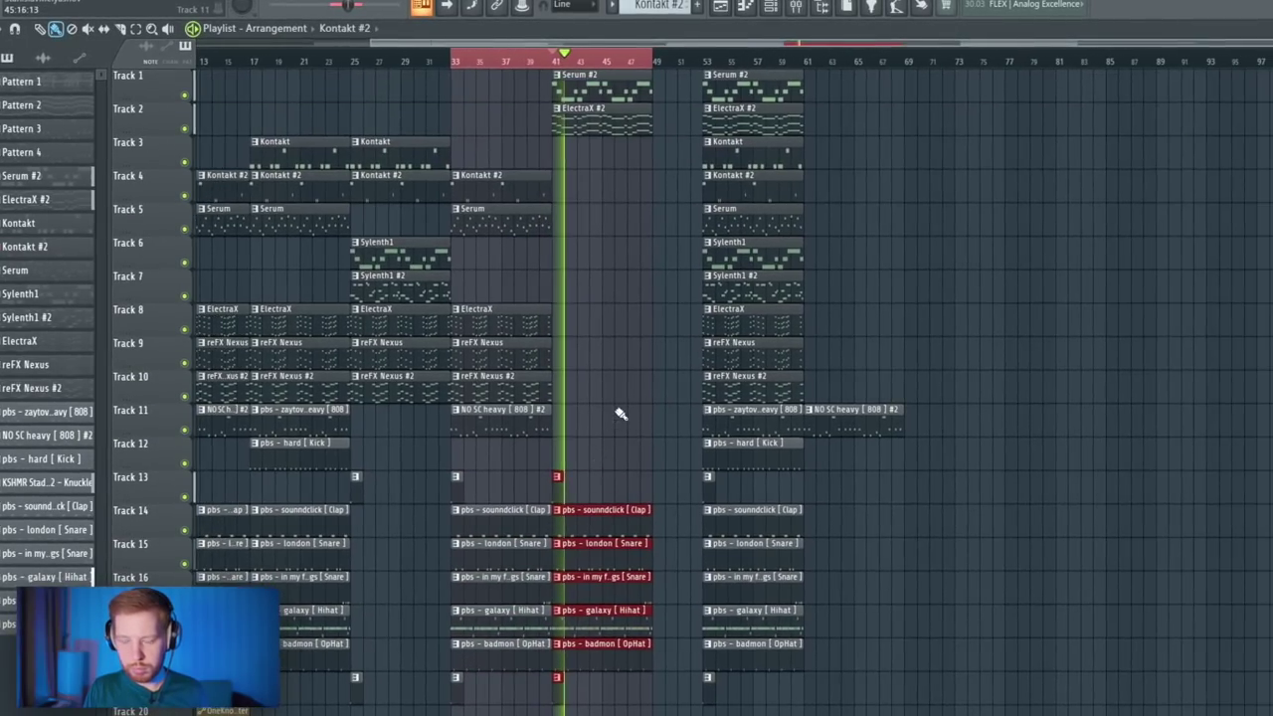
{"action": "key", "text": "ctrl+d"}
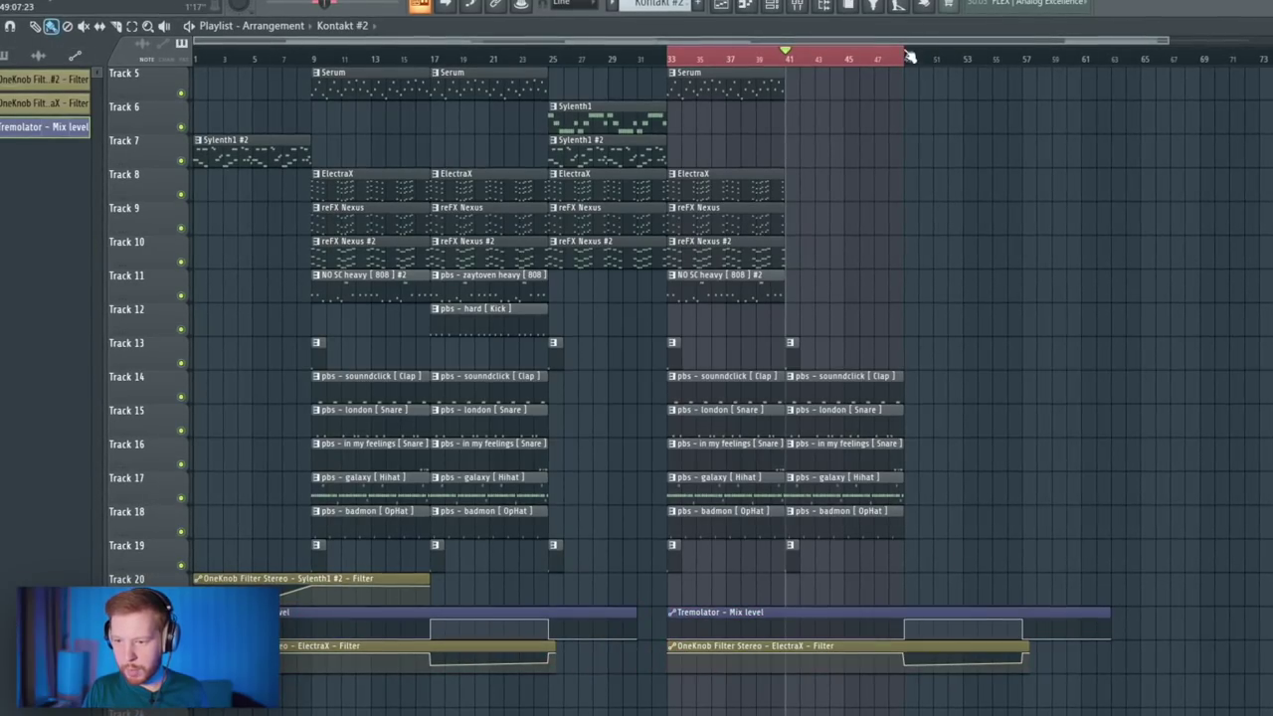
Copy the bar 17 section to bar 49 and add Kontakt and Kontakt #2 clips at bar 41, leaving Serum out
{"action": "key", "text": "ctrl+a"}
{"action": "scroll", "coordinate": [1044, 249], "scroll_direction": "up", "scroll_amount": 4}
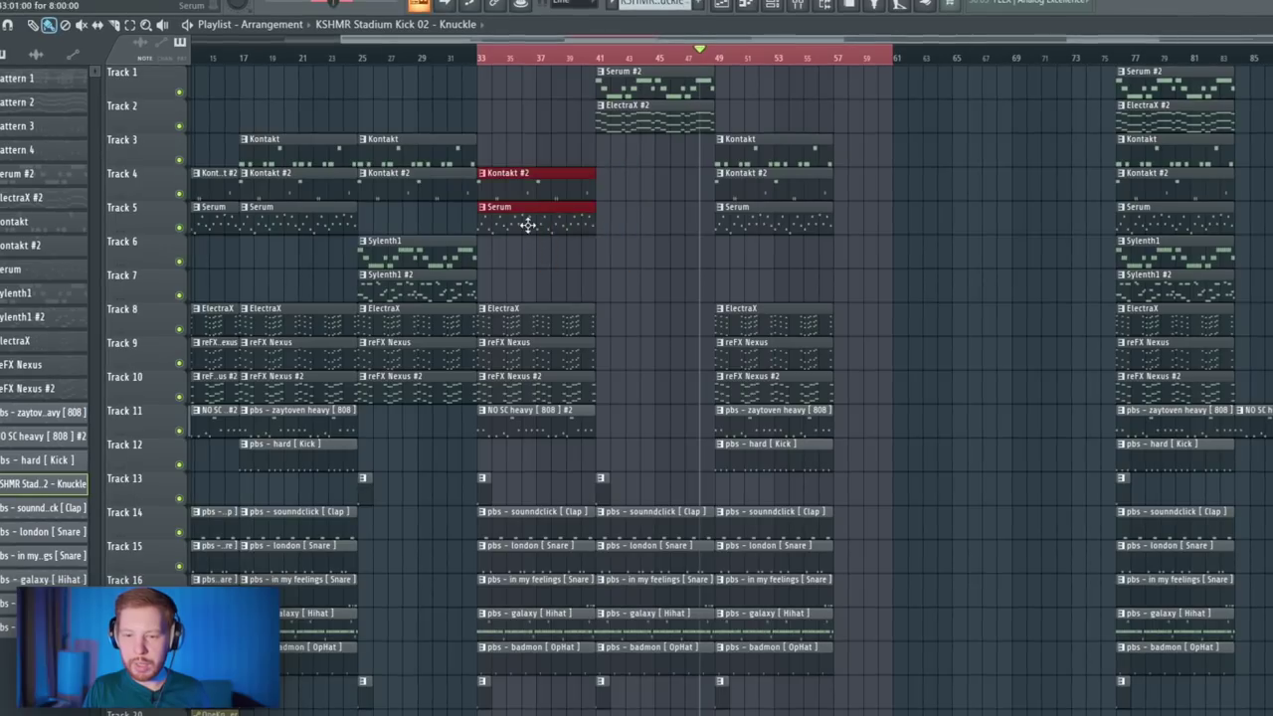
{"action": "key", "text": "ctrl+b"}
{"action": "key", "text": "ctrl+d"}
{"action": "right_click", "coordinate": [654, 224]}
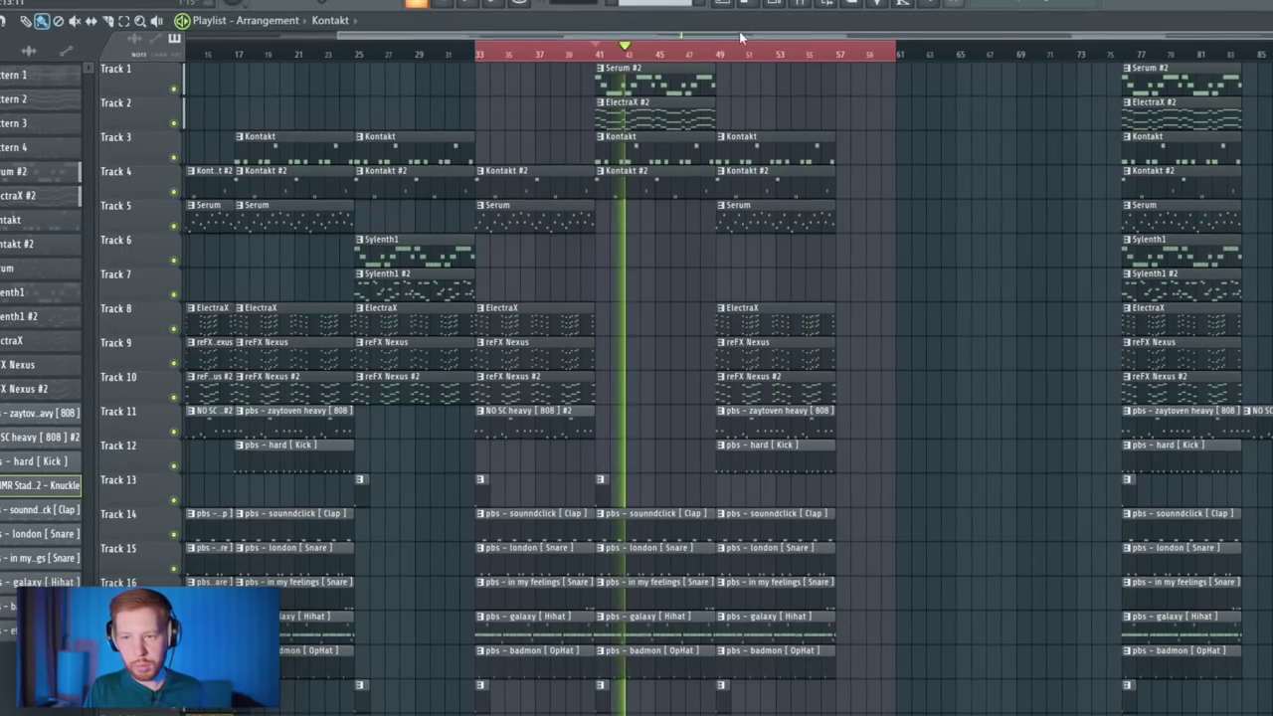
Load the Bright Hall preset in ValhallaVintageVerb on the Kontakt mixer track and set its mix to 18.0 %
{"action": "key", "text": "F9"}
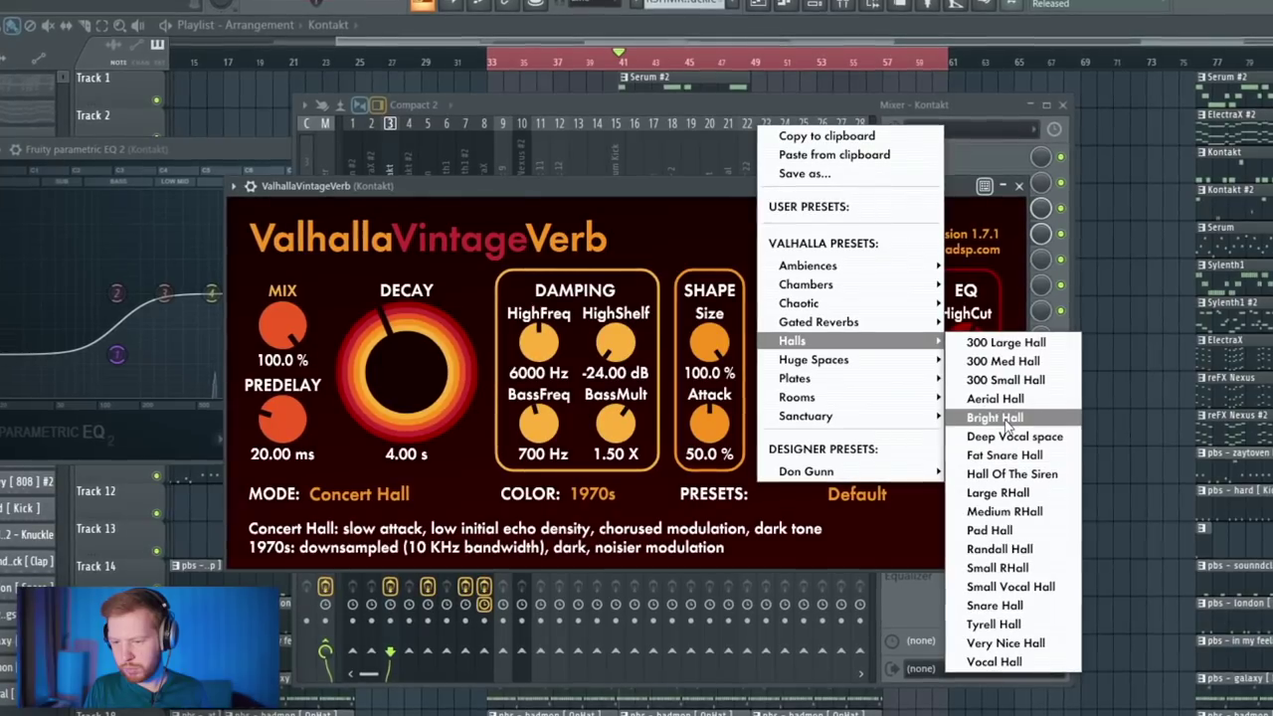
{"action": "left_click", "coordinate": [1065, 352]}
{"action": "left_click_drag", "start_coordinate": [285, 329], "coordinate": [300, 505]}
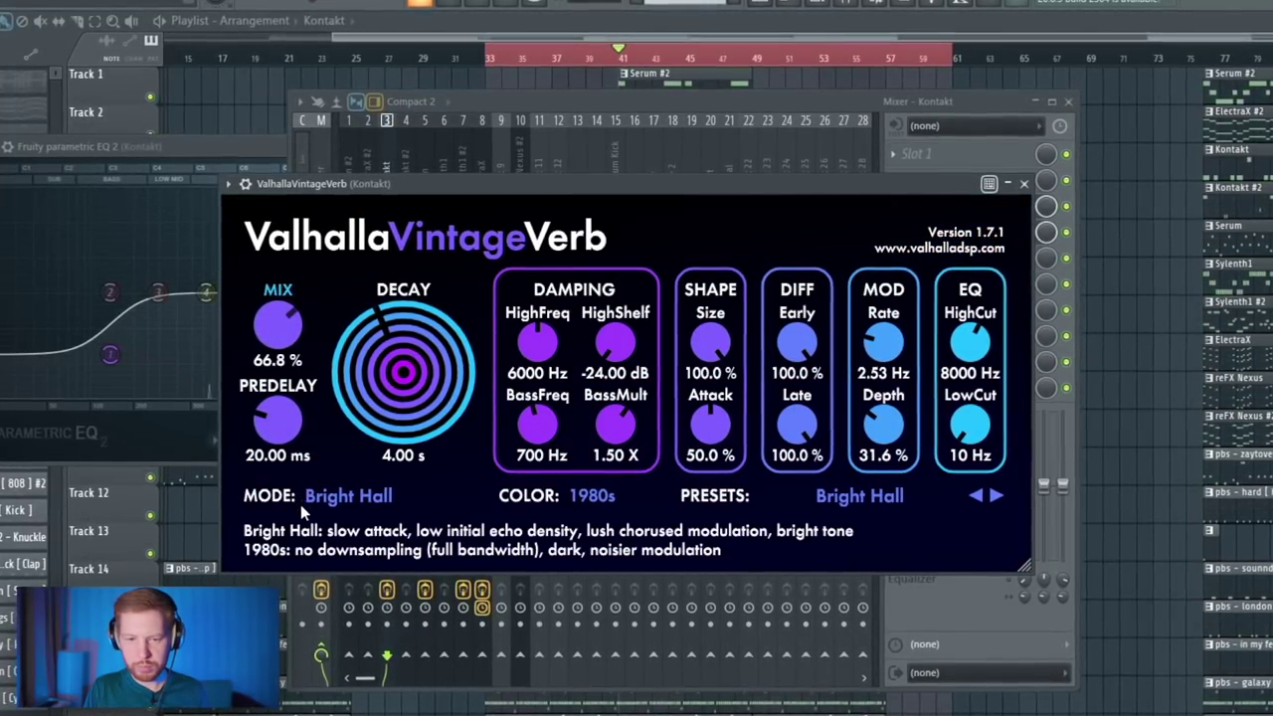
{"action": "key", "text": "space"}
{"action": "left_click_drag", "start_coordinate": [275, 340], "coordinate": [276, 336]}
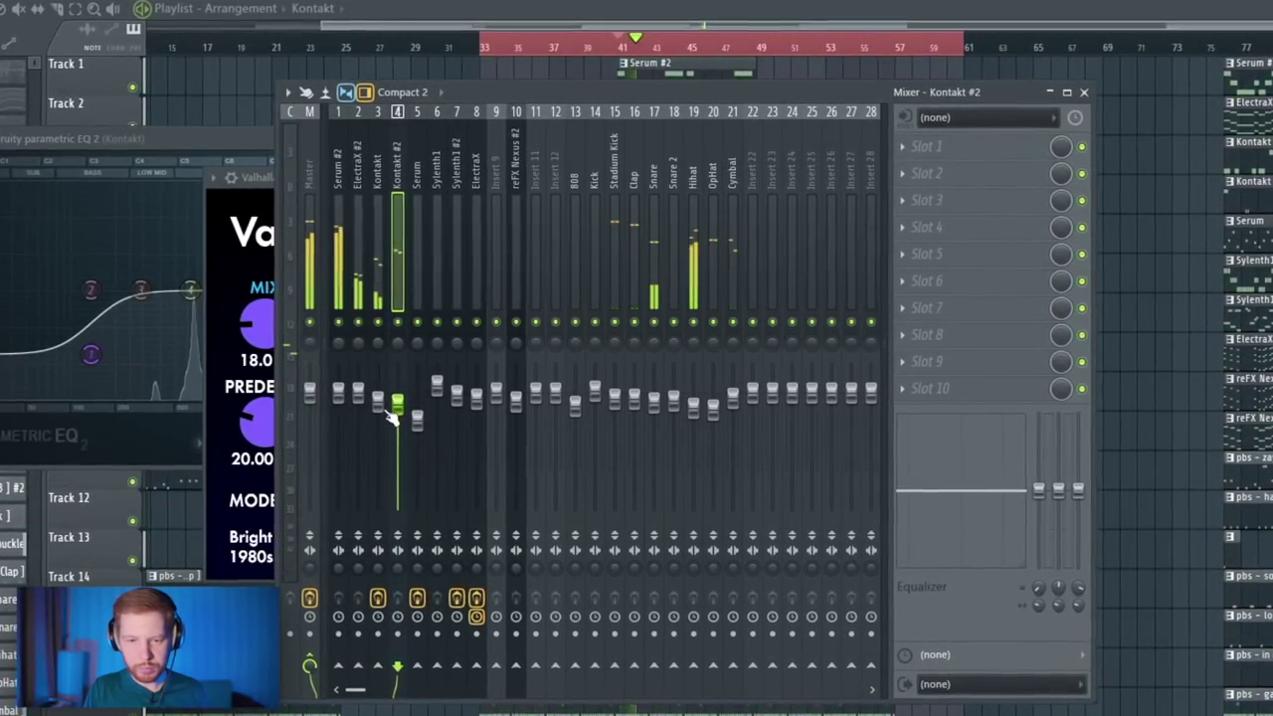
Lower the Kontakt mixer track's volume slightly during playback
{"action": "left_click", "coordinate": [379, 413]}
{"action": "left_click_drag", "start_coordinate": [379, 410], "coordinate": [379, 417]}
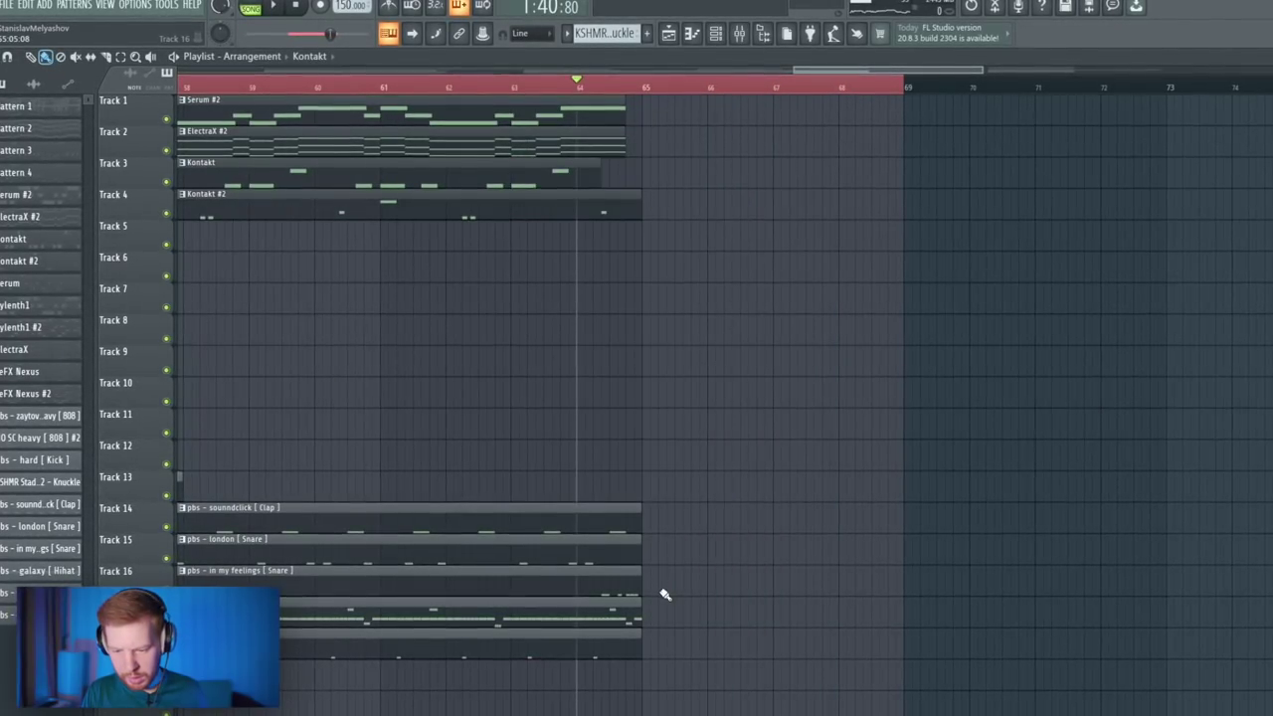
{"action": "key", "text": "space"}
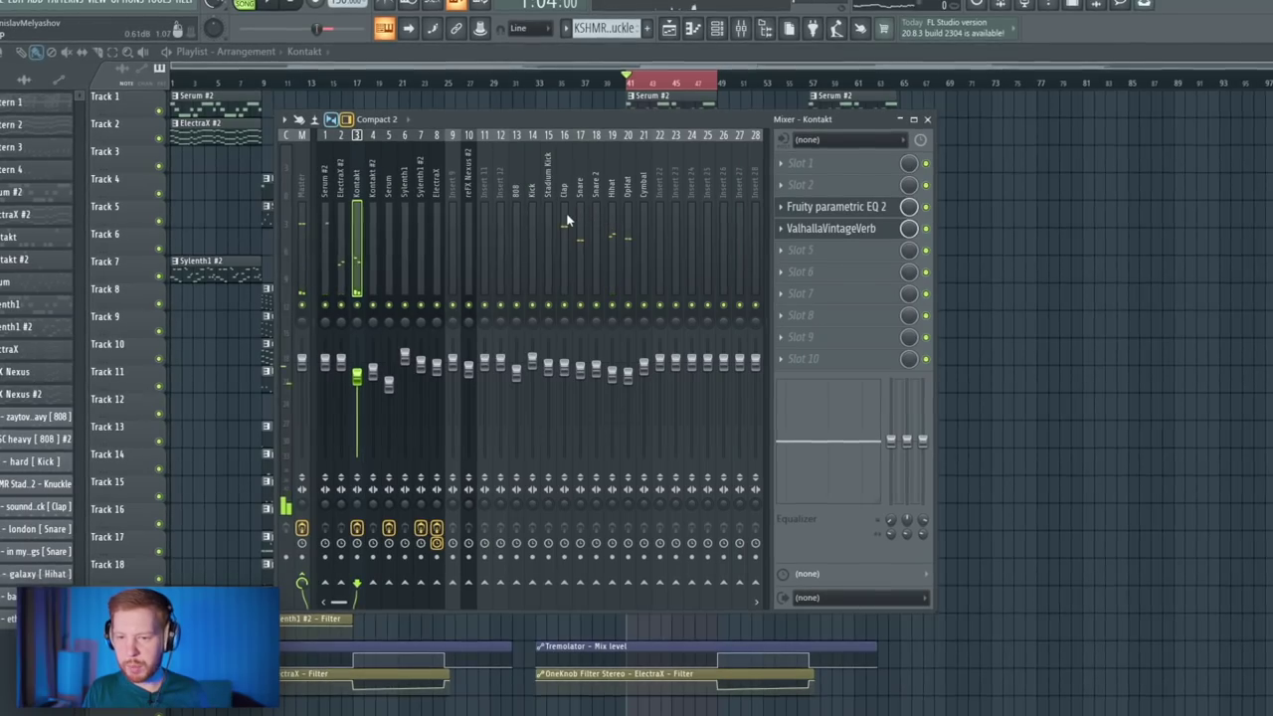
Select the mixer tracks from Clap to Cymbal and route them only to Insert 23
{"action": "left_click", "coordinate": [598, 195], "text": "shift"}
{"action": "left_click", "coordinate": [637, 291], "text": "shift"}
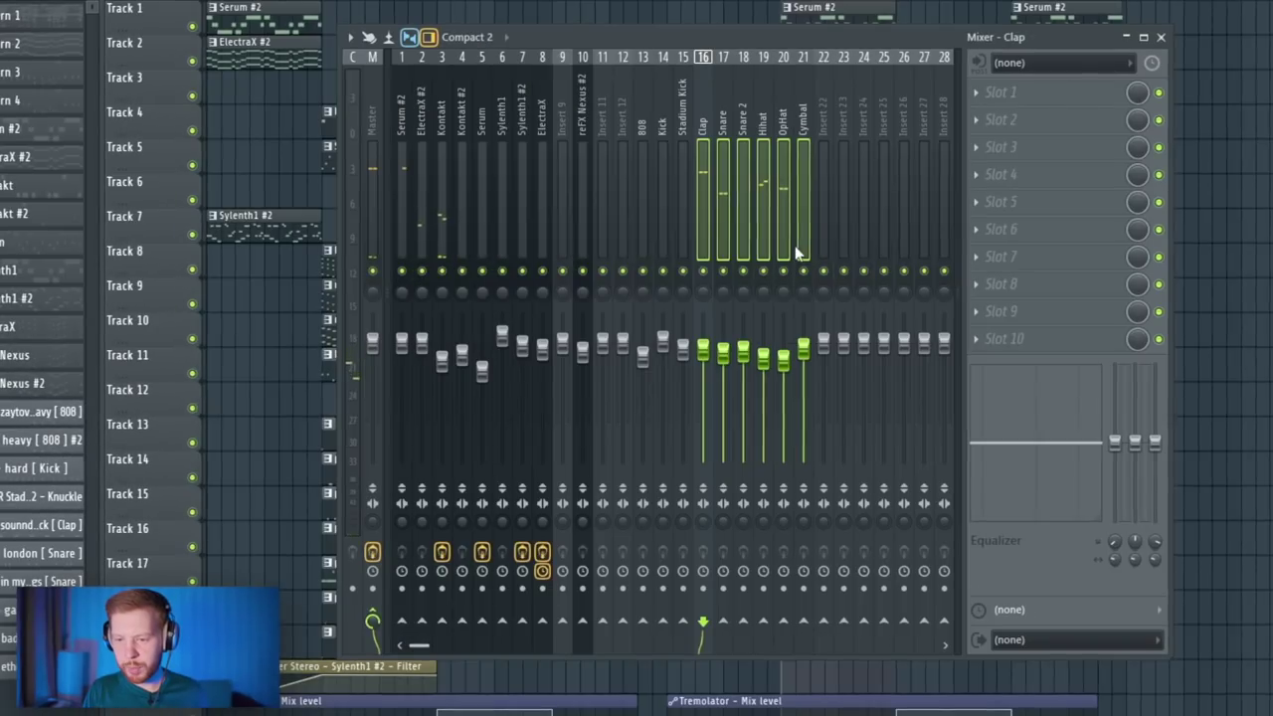
{"action": "left_click", "coordinate": [845, 623]}
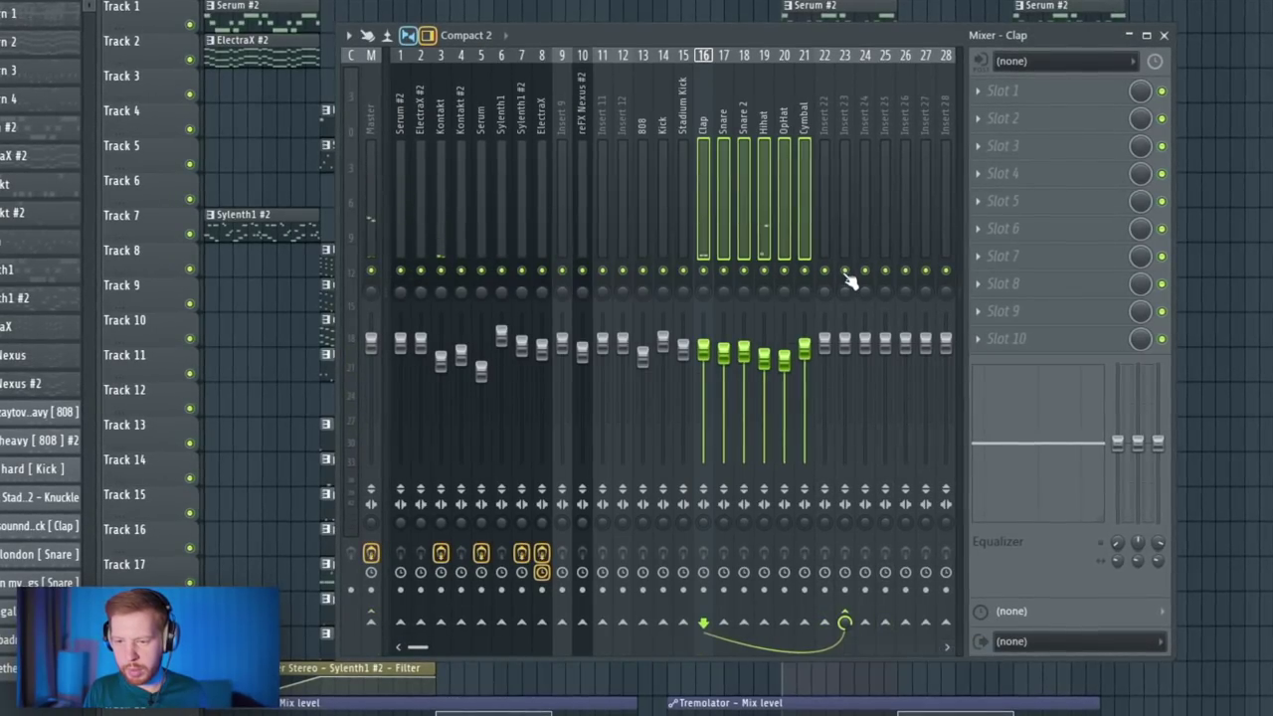
Add J37 Stereo in slot 2 of Insert 23 with the Mastering Fat Tight And Open preset and turn its noise level off
{"action": "left_click", "coordinate": [1026, 121]}
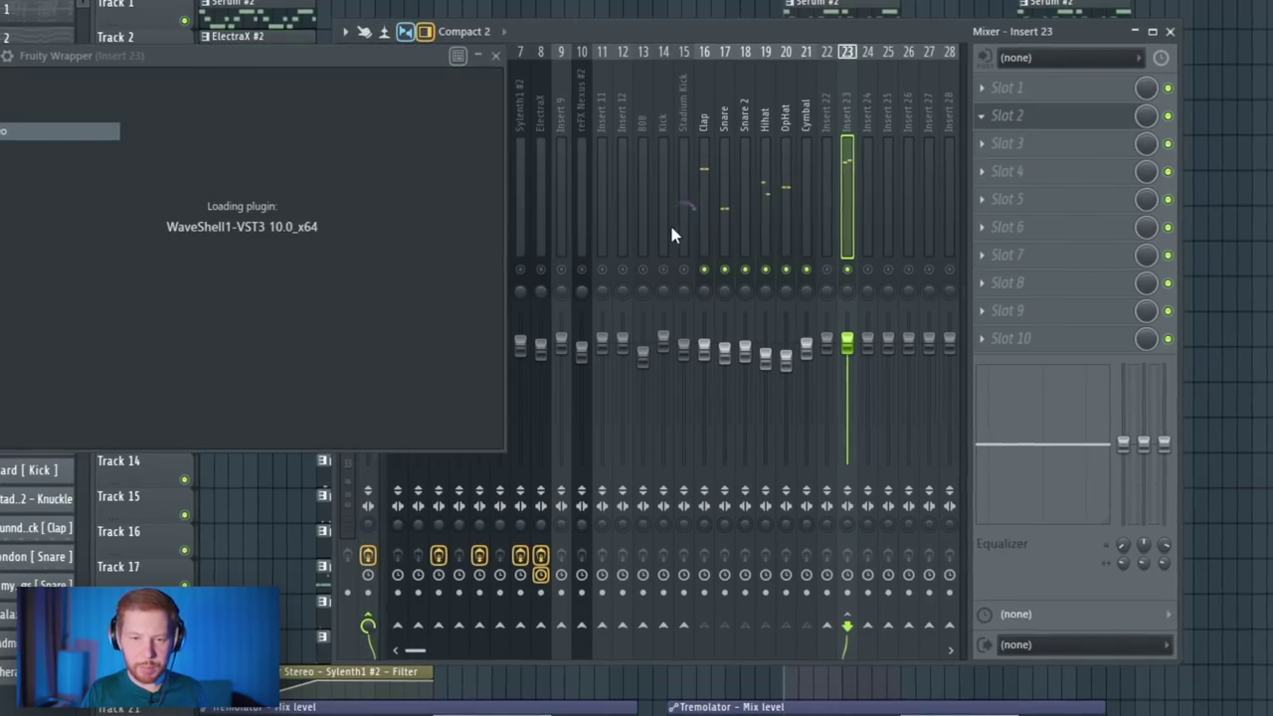
{"action": "left_click", "coordinate": [595, 76]}
{"action": "left_click", "coordinate": [734, 302]}
{"action": "left_click_drag", "start_coordinate": [227, 554], "coordinate": [227, 597]}
{"action": "key", "text": "space"}
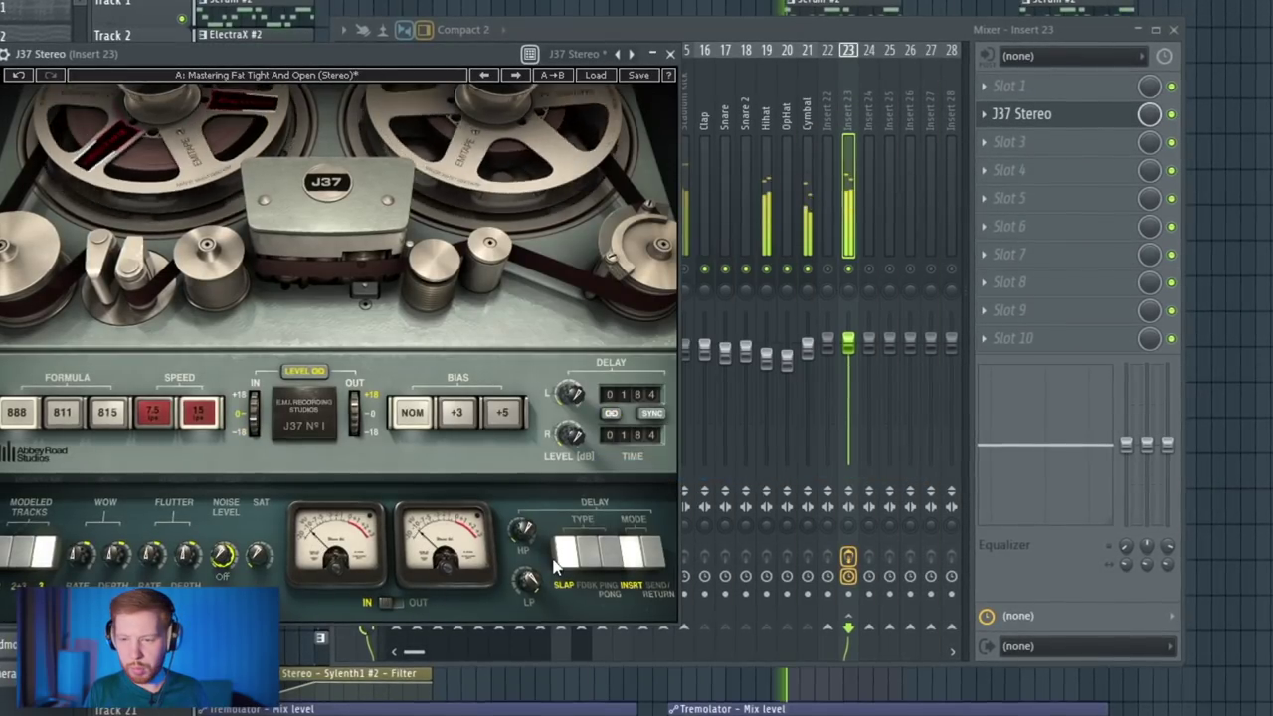
{"action": "left_click", "coordinate": [671, 55]}
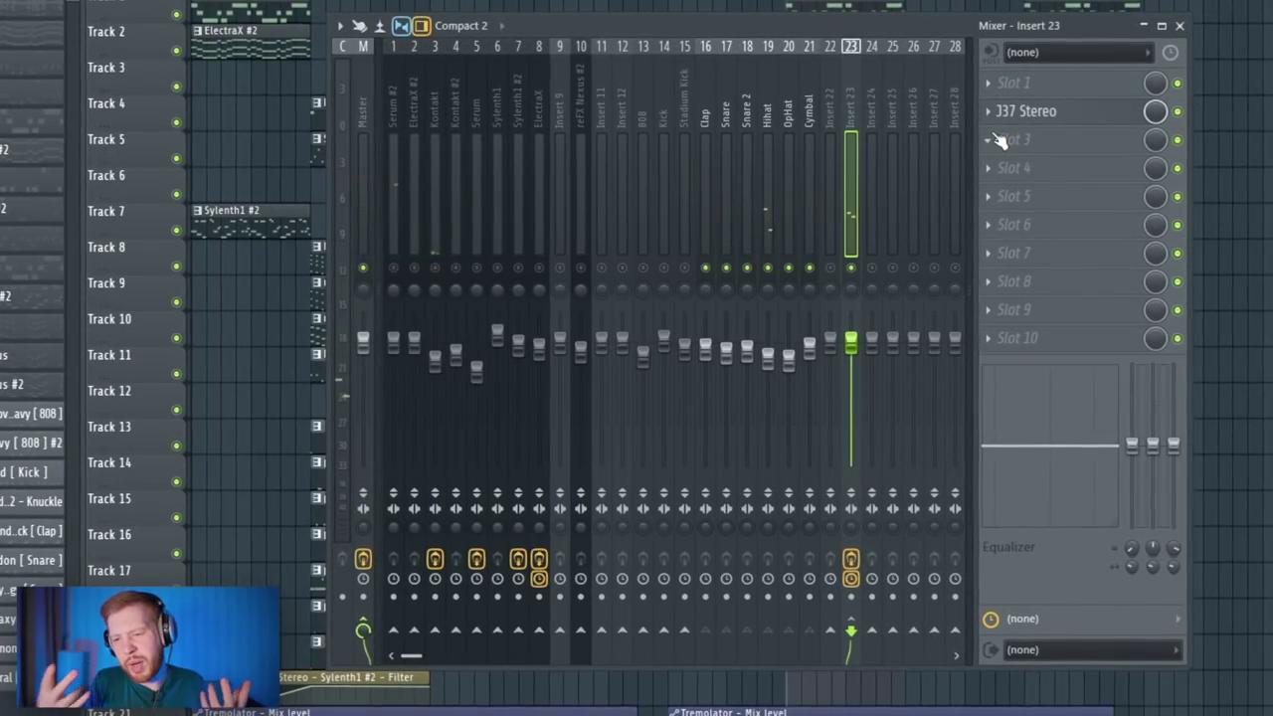
Add Ozone 8 Imager in slot 3 of Insert 23, set its first crossover to 213 Hz and widen the middle bands
{"action": "left_click", "coordinate": [999, 139]}
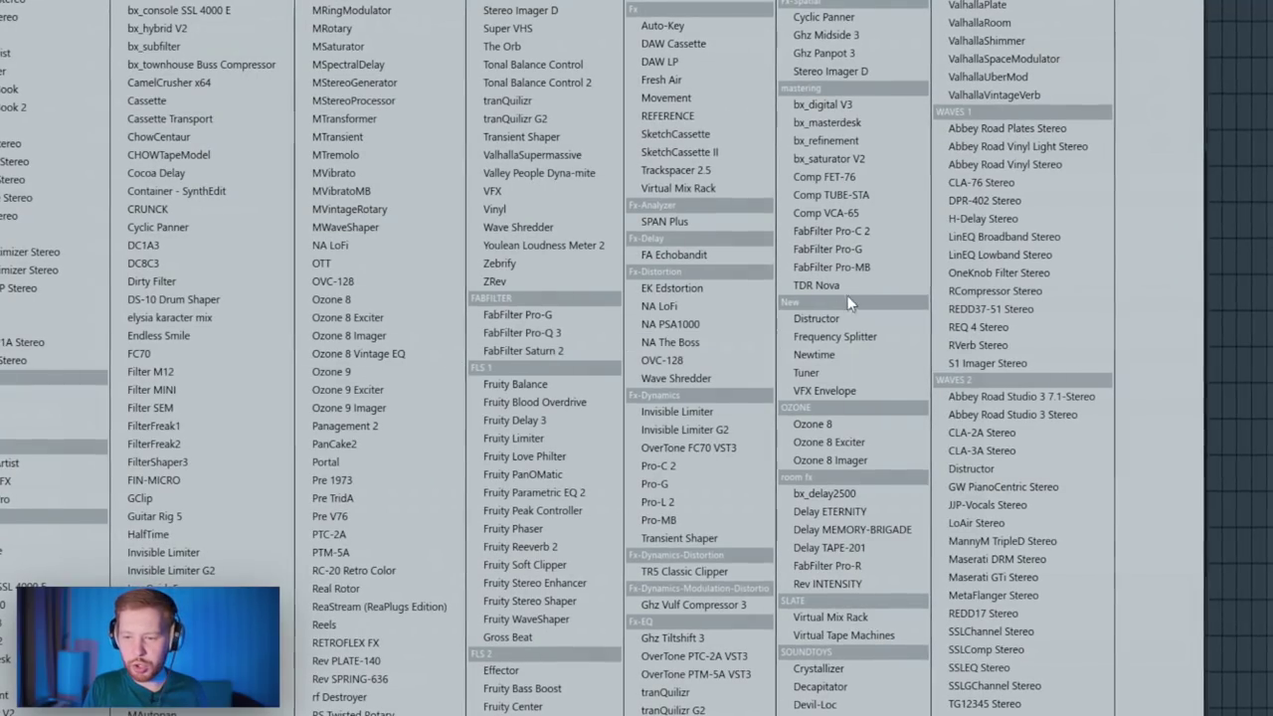
{"action": "left_click", "coordinate": [846, 461]}
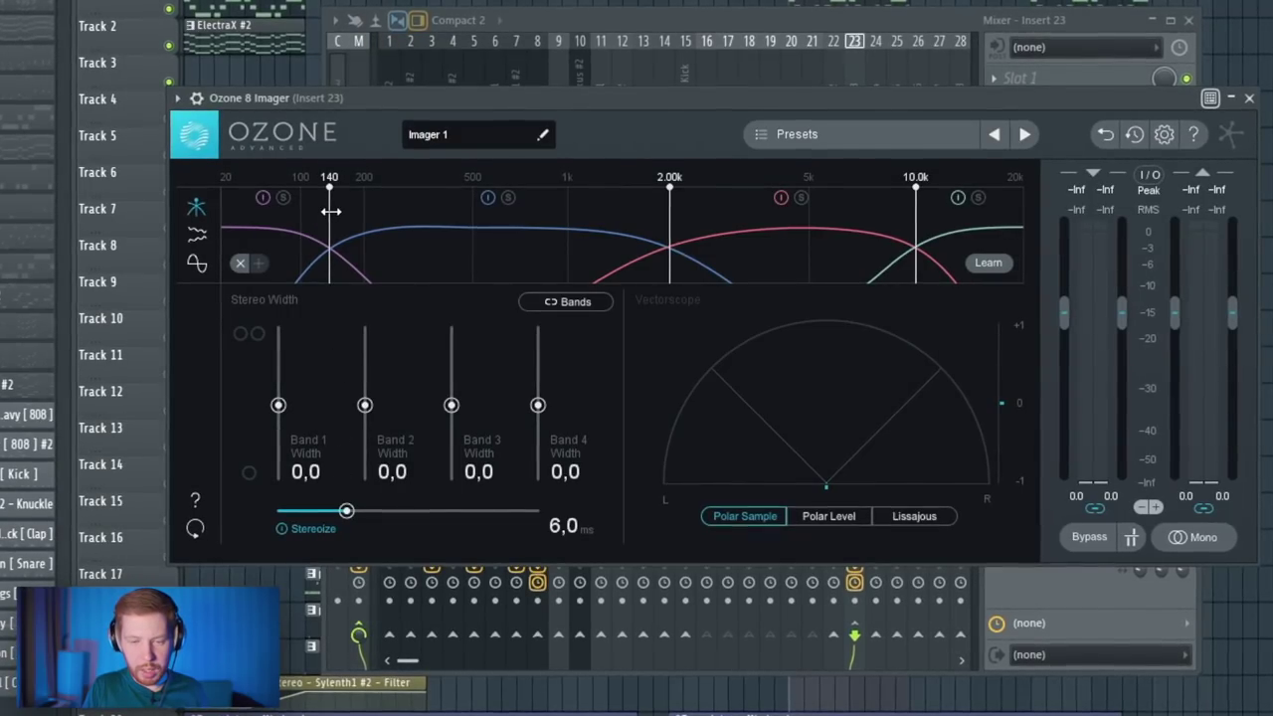
{"action": "left_click_drag", "start_coordinate": [331, 211], "coordinate": [367, 218]}
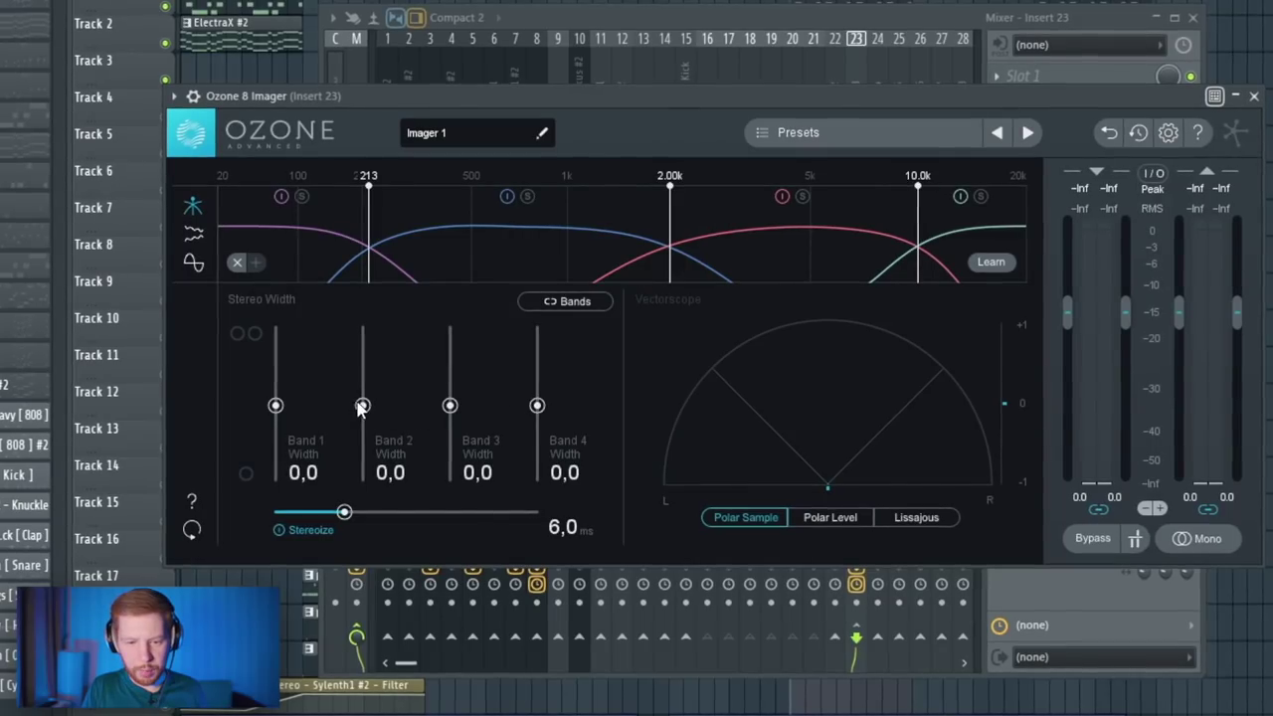
{"action": "left_click_drag", "start_coordinate": [361, 407], "coordinate": [364, 397]}
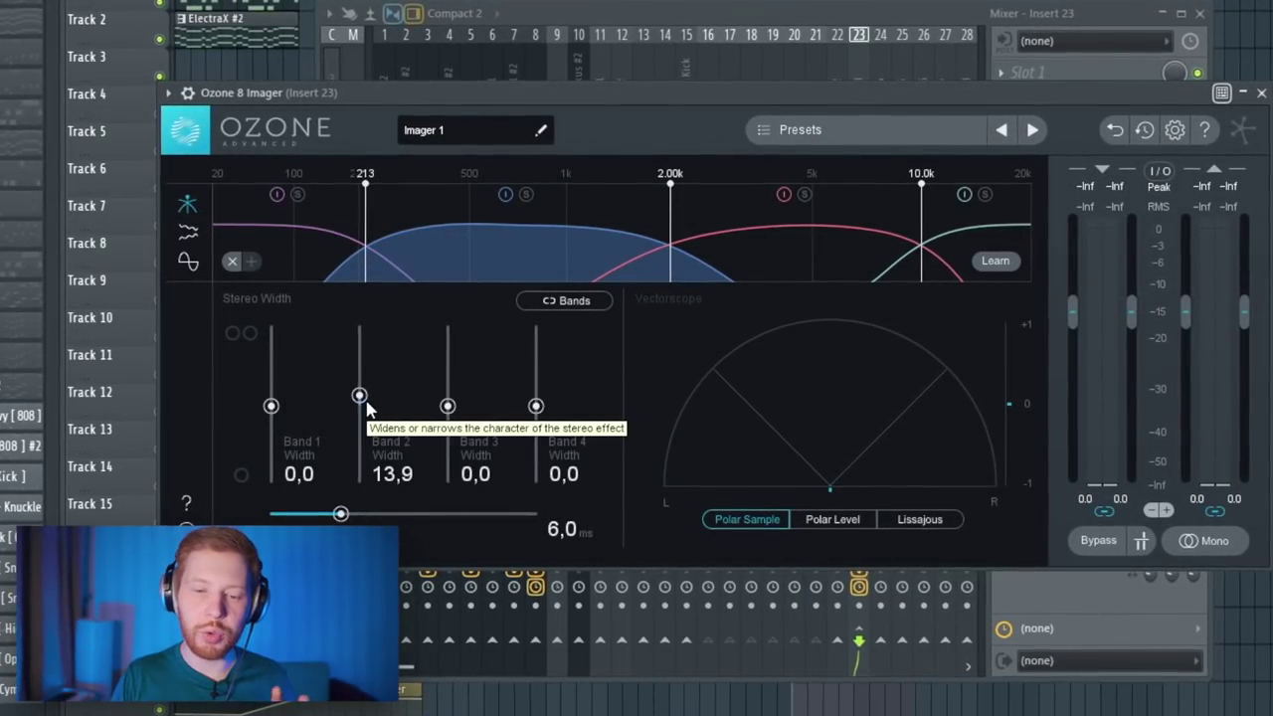
{"action": "mouse_move", "coordinate": [445, 412]}
{"action": "left_mouse_down"}
{"action": "mouse_move", "coordinate": [446, 398]}
{"action": "mouse_move", "coordinate": [435, 408]}
{"action": "left_mouse_up"}
{"action": "left_click_drag", "start_coordinate": [356, 396], "coordinate": [360, 390]}
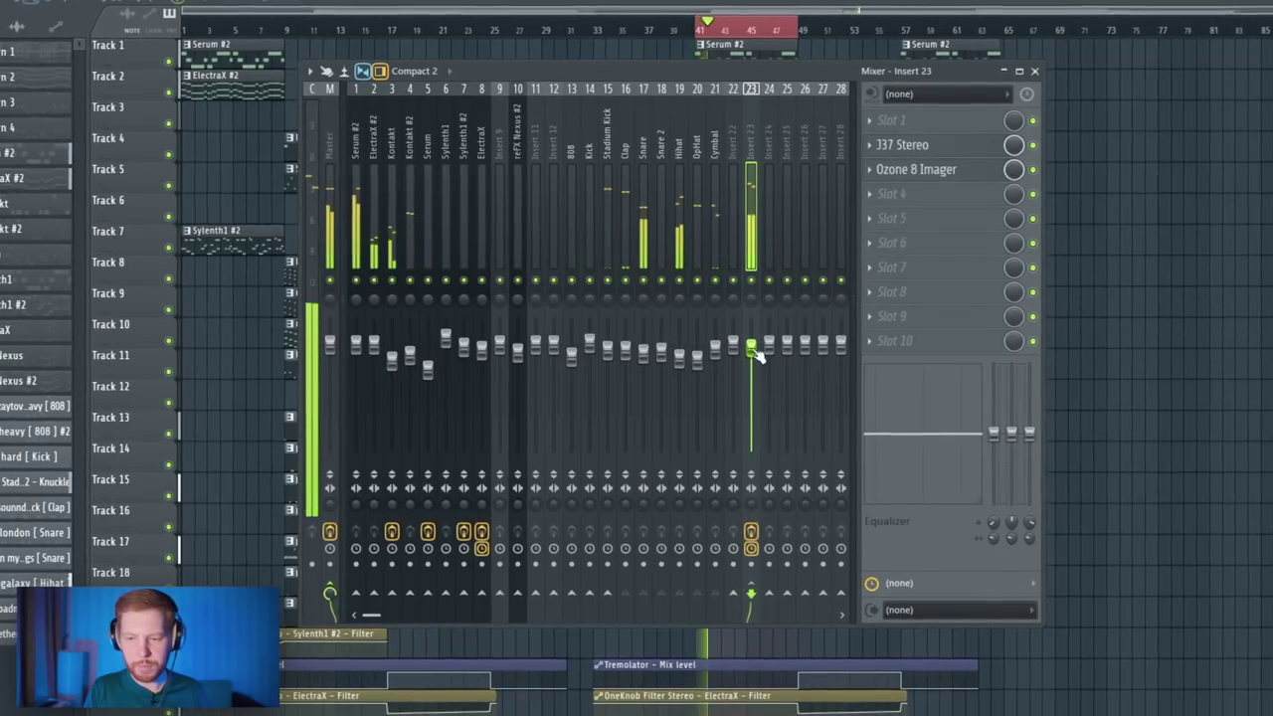
Lower the Hihat mixer track slightly and add ValhallaVintageVerb in slot 4 of Insert 24
{"action": "left_click", "coordinate": [680, 239]}
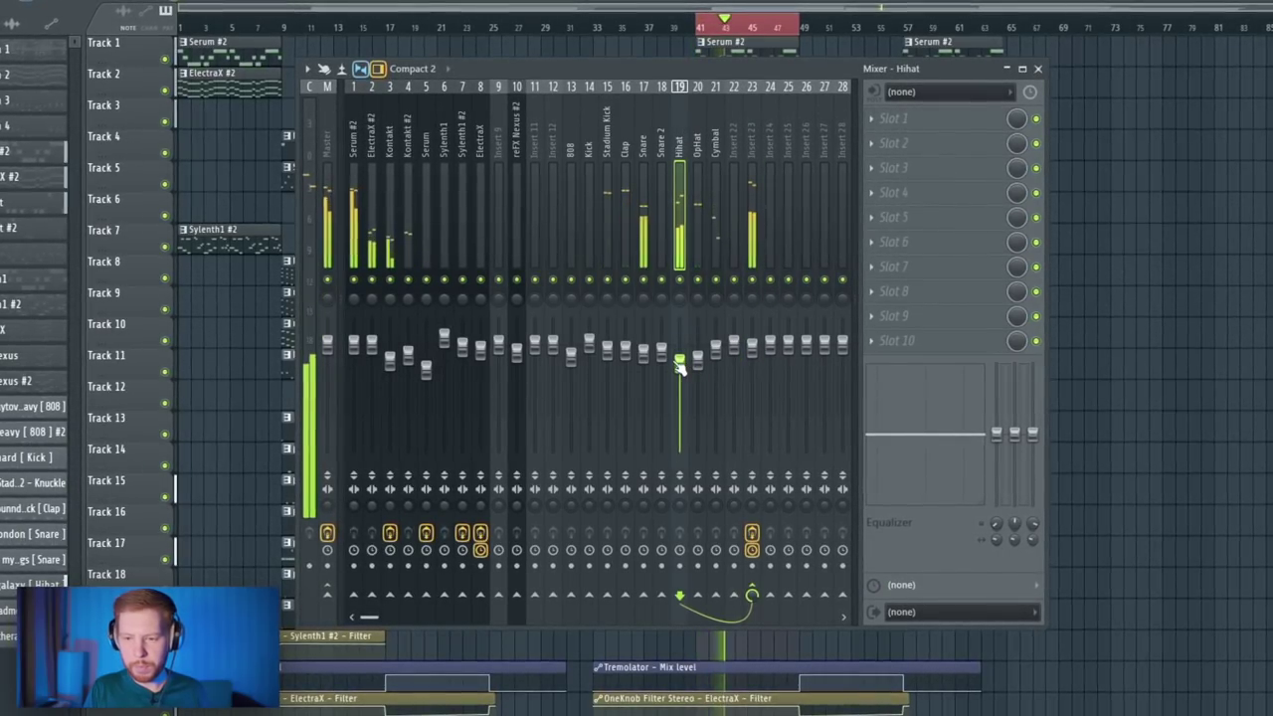
{"action": "left_click", "coordinate": [771, 229]}
{"action": "left_click", "coordinate": [899, 202]}
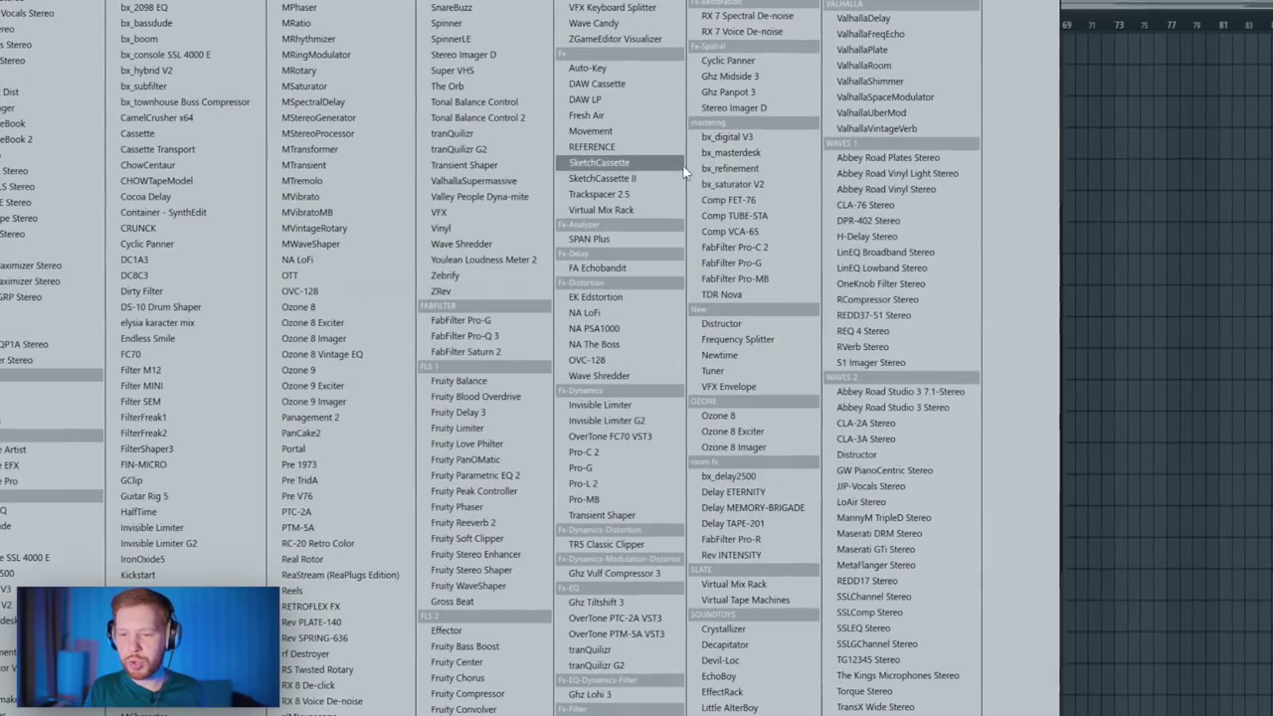
{"action": "left_click", "coordinate": [896, 129]}
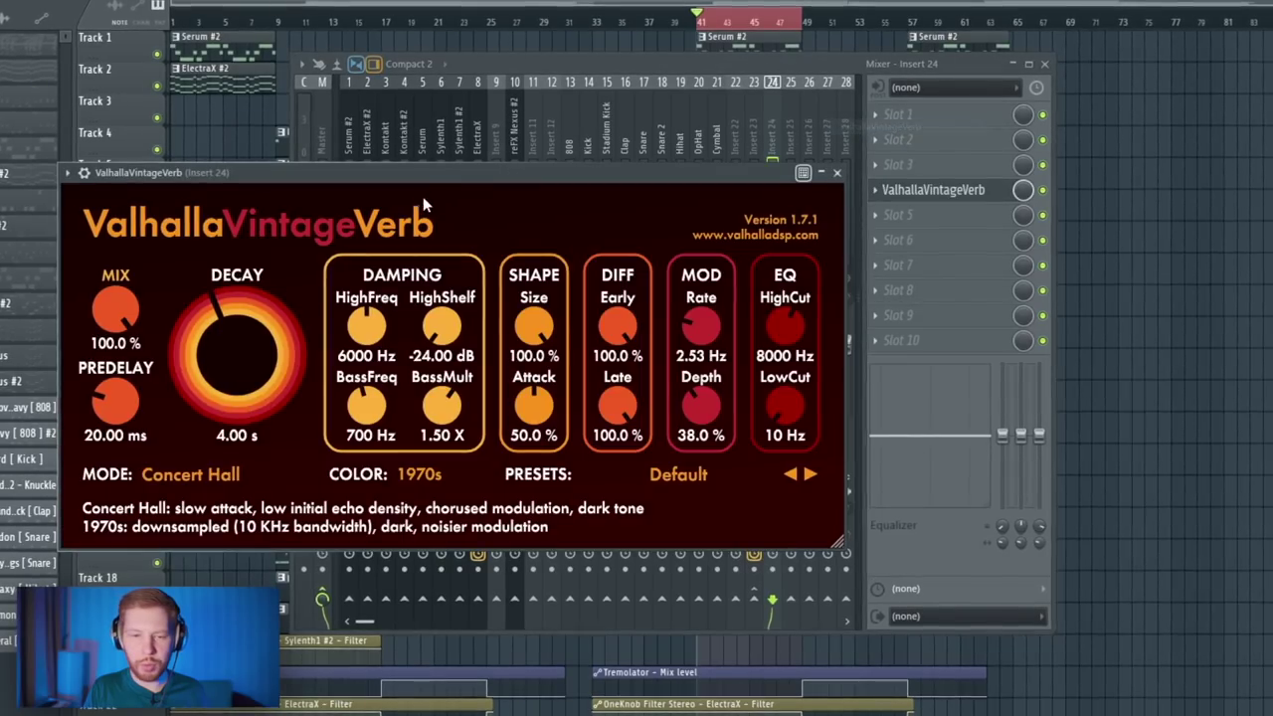
Load the Fat Snare Hall preset in Insert 24's ValhallaVintageVerb and raise its low cut
{"action": "left_click", "coordinate": [788, 459]}
{"action": "mouse_move", "coordinate": [839, 308]}
{"action": "left_click", "coordinate": [925, 416]}
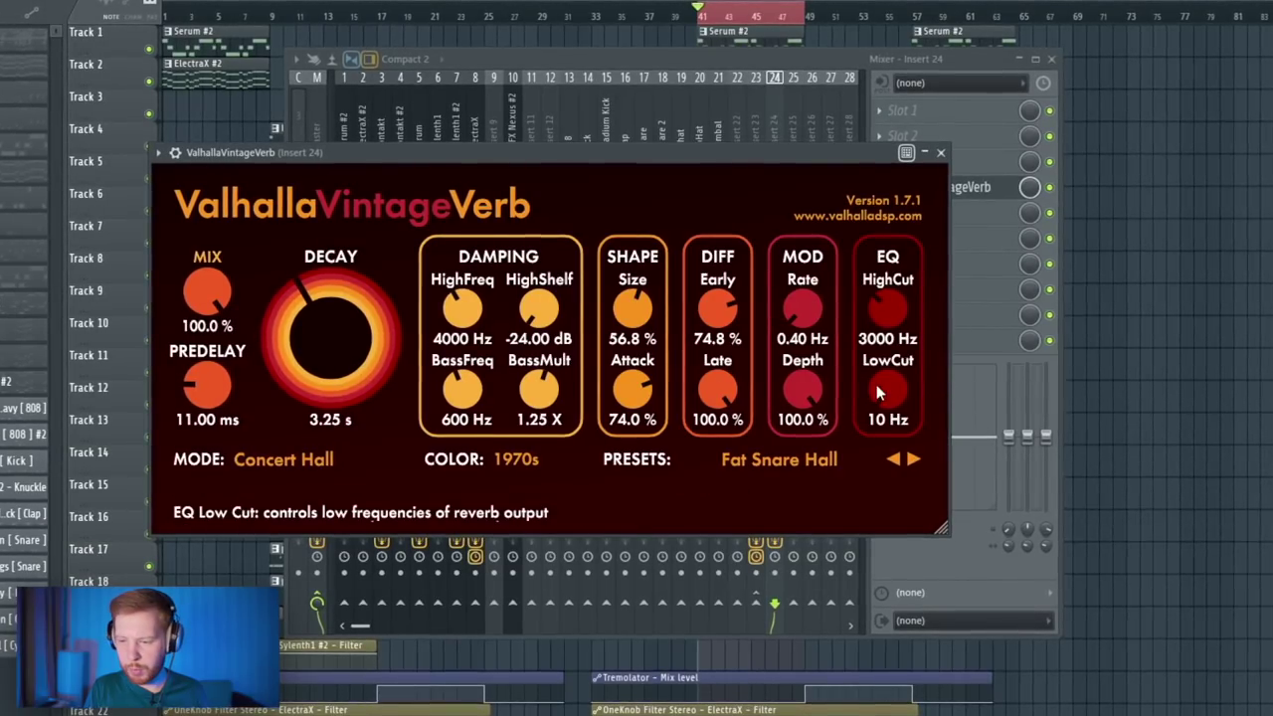
{"action": "left_click_drag", "start_coordinate": [876, 386], "coordinate": [877, 370]}
Route the reverb track Insert 24 into the drum bus on Insert 23
{"action": "left_click", "coordinate": [784, 68]}
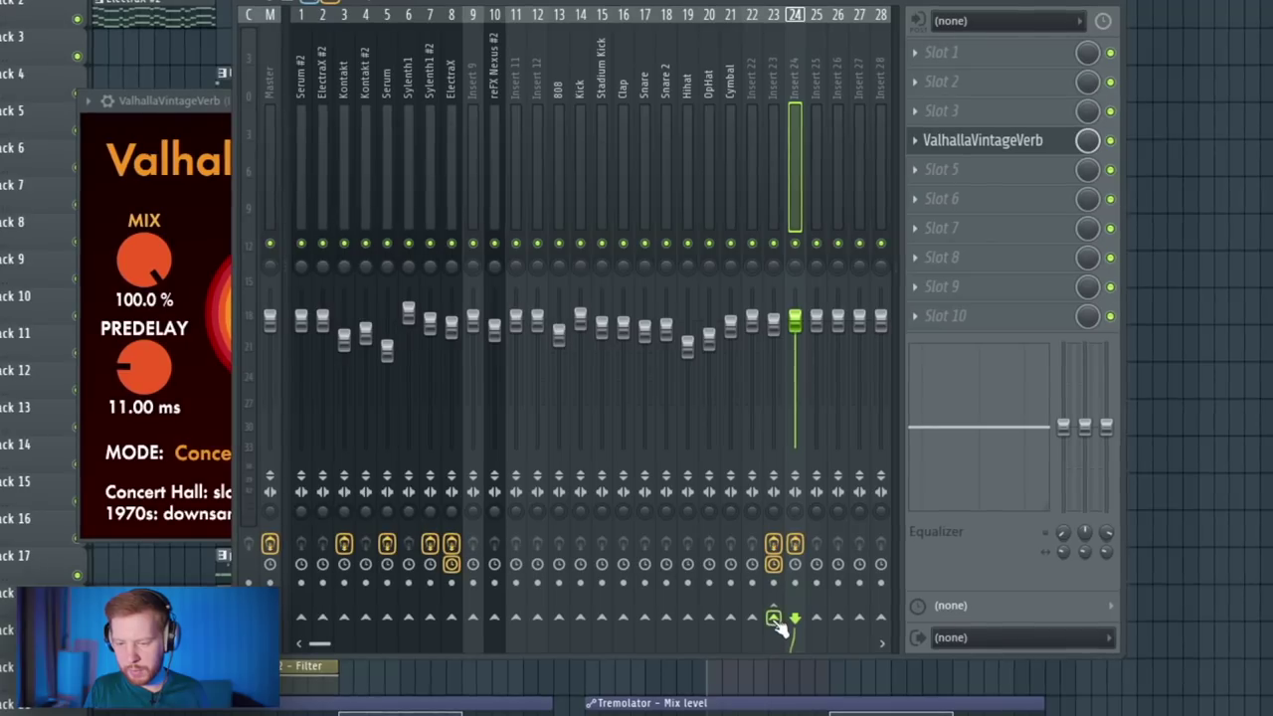
{"action": "left_click", "coordinate": [829, 638]}
{"action": "left_click", "coordinate": [780, 60]}
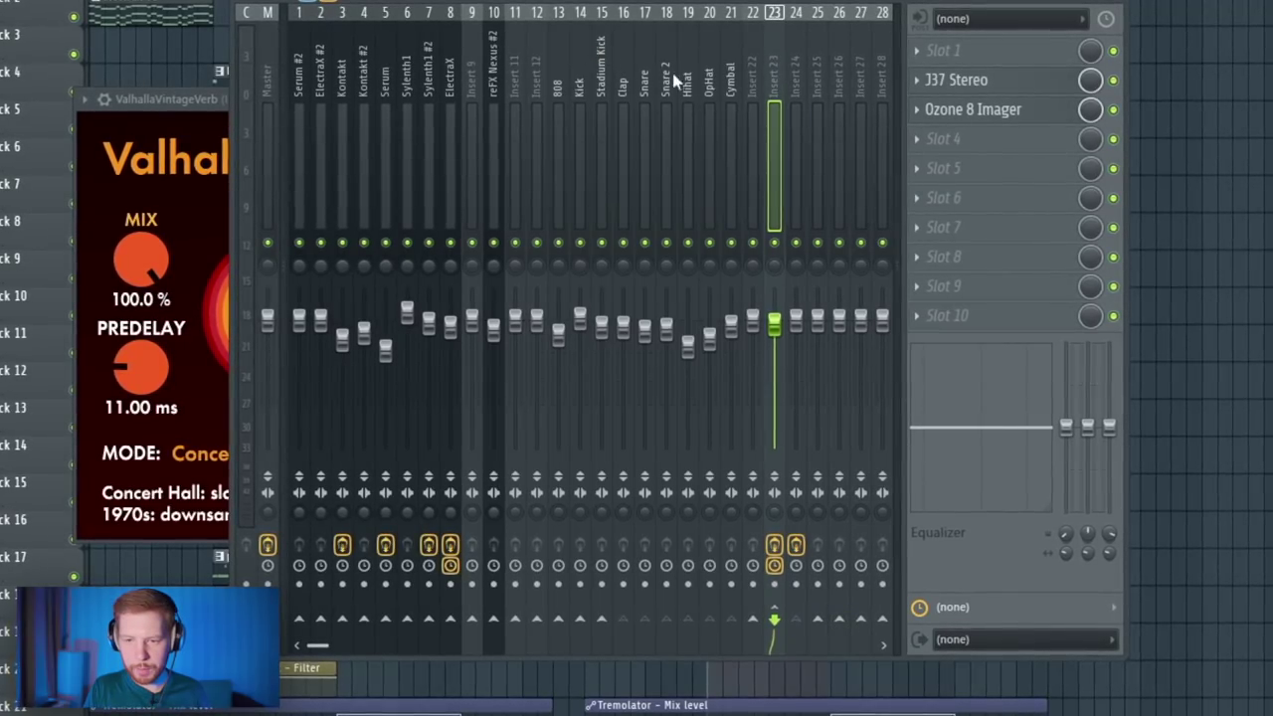
{"action": "left_click", "coordinate": [791, 67]}
Send the Clap mixer track to Insert 24 as well and lower Insert 24's volume during playback
{"action": "left_click", "coordinate": [622, 85]}
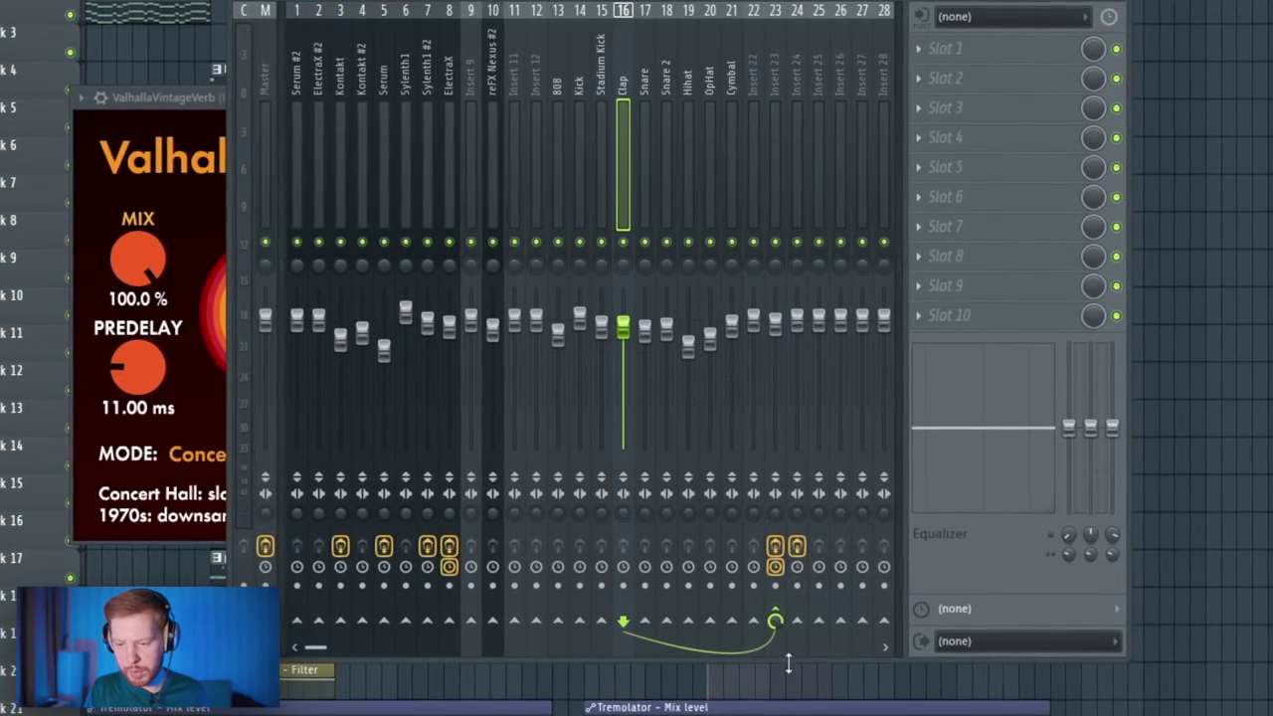
{"action": "key", "text": "space"}
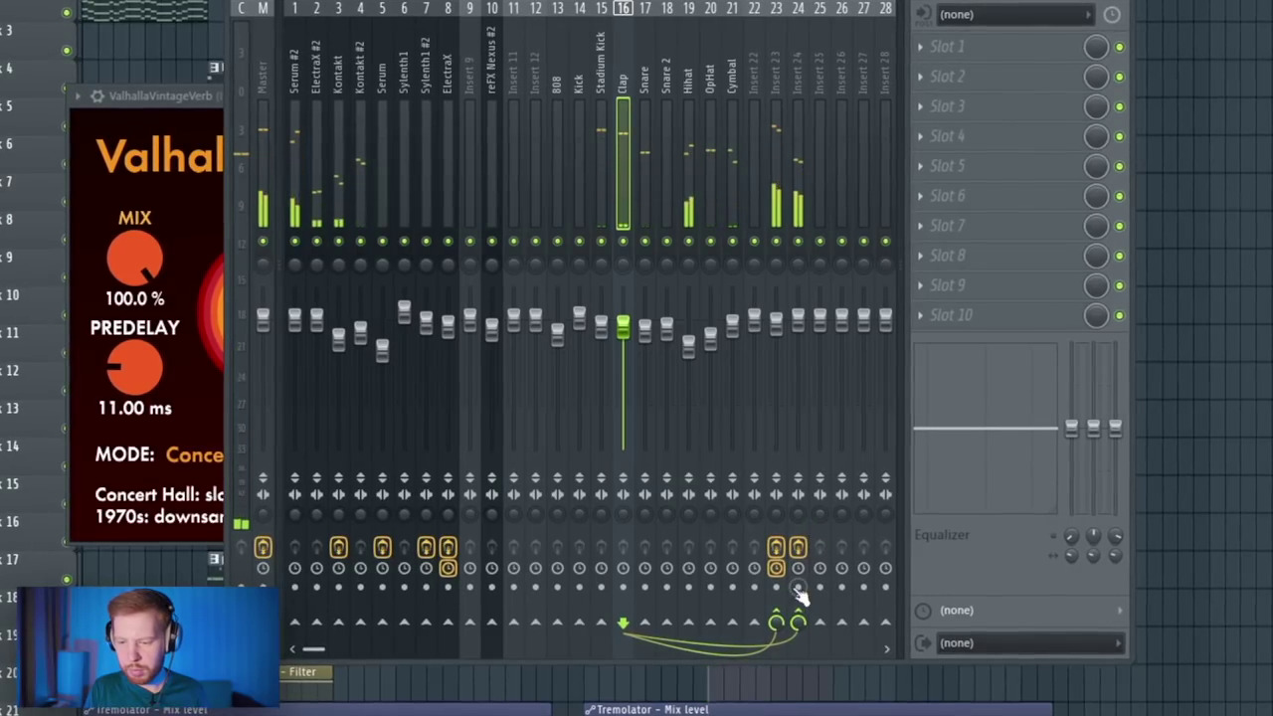
{"action": "left_click_drag", "start_coordinate": [799, 316], "coordinate": [799, 370]}
{"action": "key", "text": "space"}
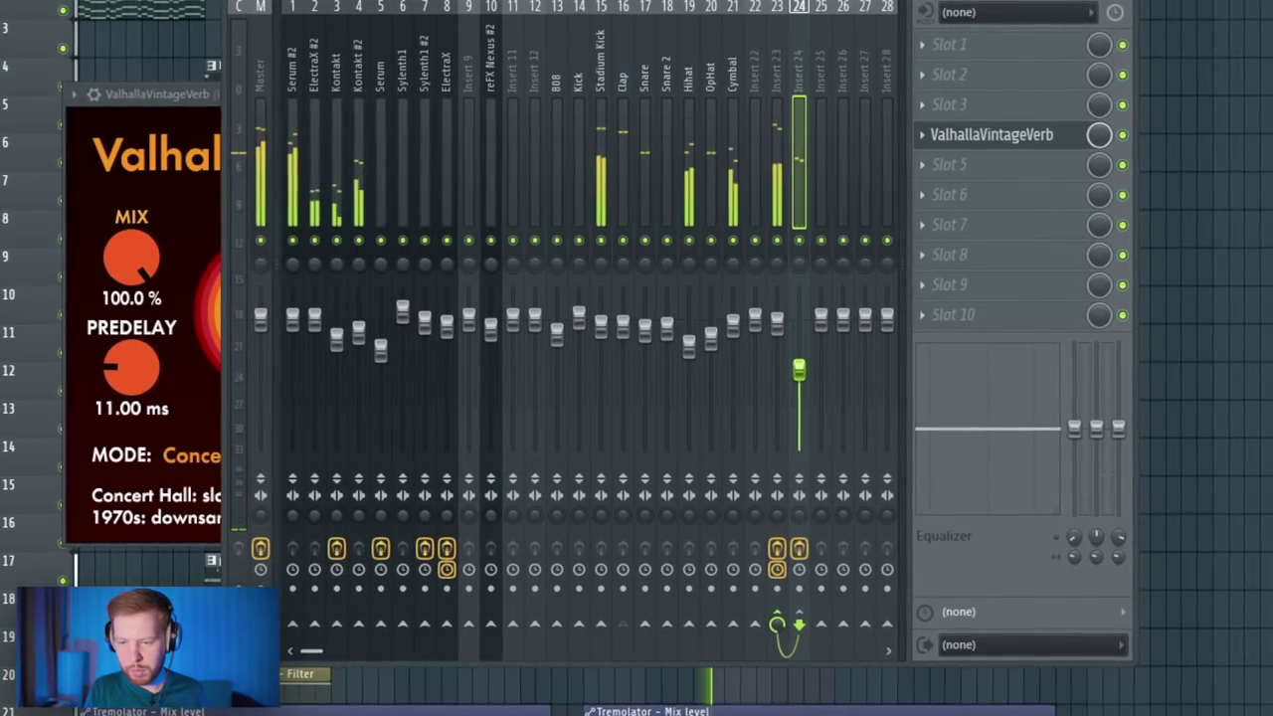
Send the Snare, OpHat and Cymbal mixer tracks to the reverb on Insert 24
{"action": "left_click", "coordinate": [644, 60]}
{"action": "left_click", "coordinate": [800, 625]}
{"action": "left_click", "coordinate": [664, 58]}
{"action": "left_click", "coordinate": [689, 60]}
{"action": "left_click", "coordinate": [711, 60]}
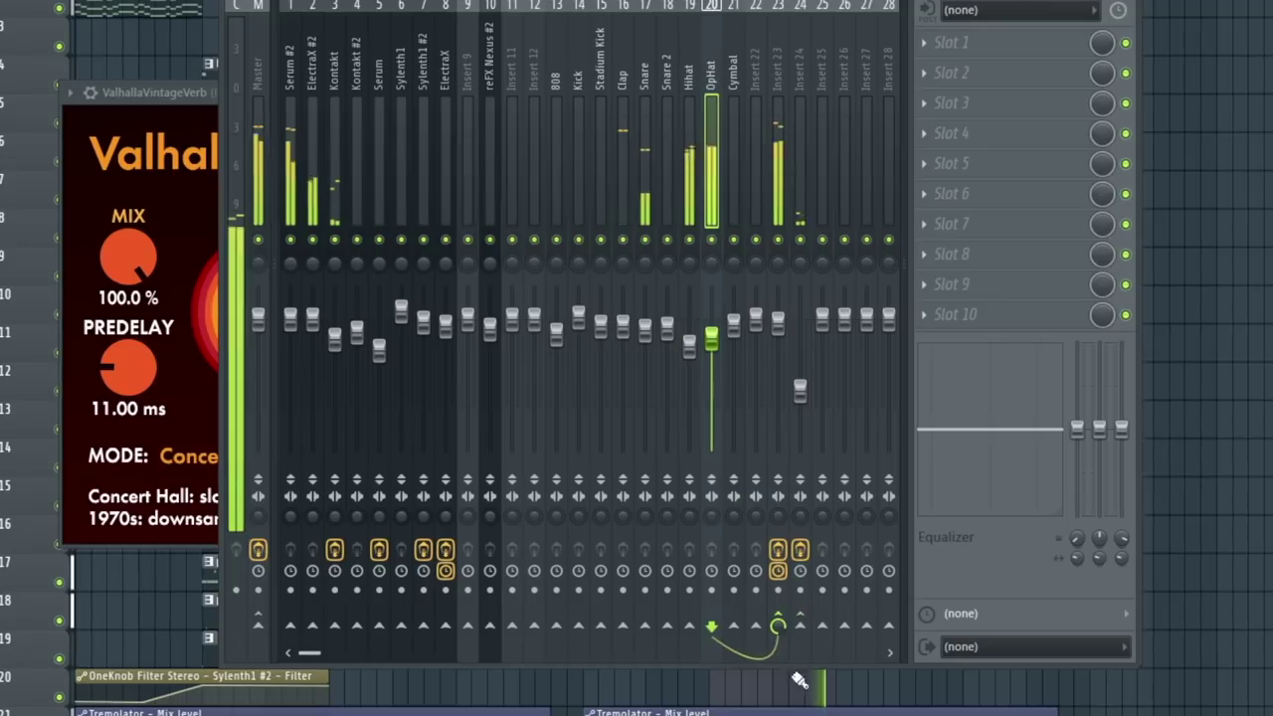
{"action": "left_click", "coordinate": [800, 625]}
{"action": "left_click", "coordinate": [733, 60]}
{"action": "left_click", "coordinate": [799, 625]}
{"action": "left_click", "coordinate": [808, 240]}
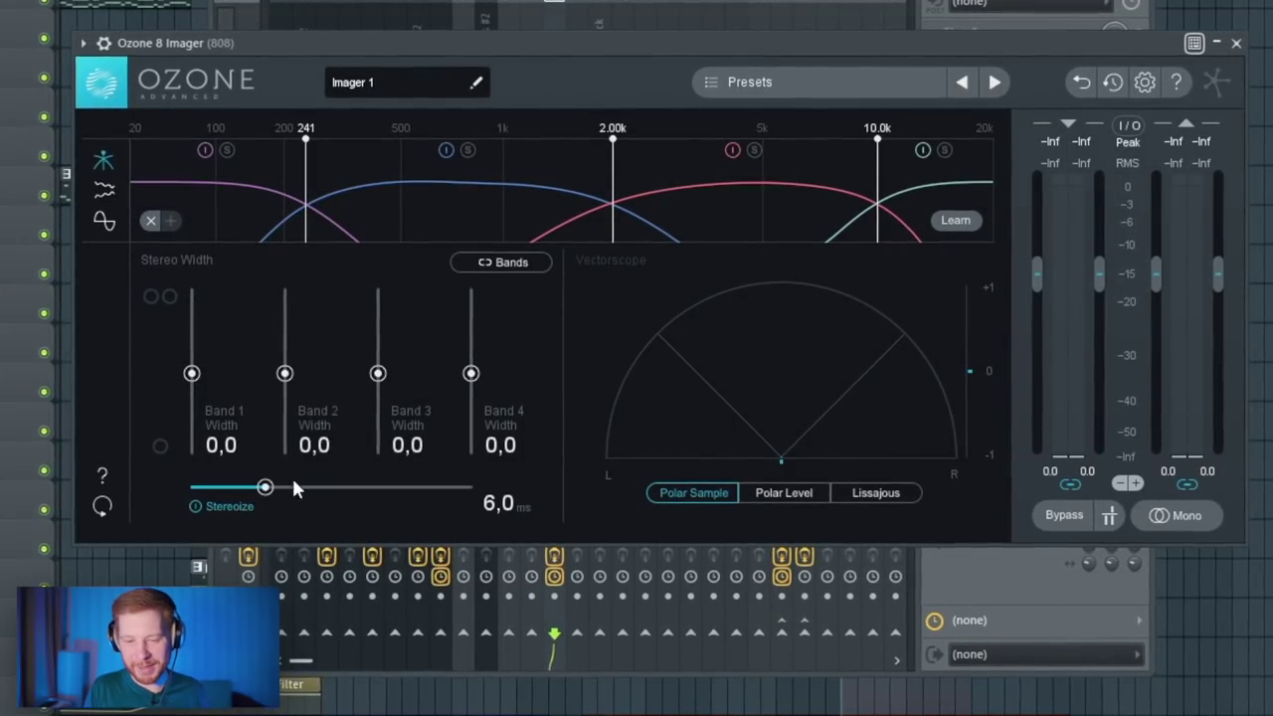
Widen the stereo image of Band 2 and Band 3 in the 808's Ozone 8 Imager and play the track
{"action": "left_click_drag", "start_coordinate": [284, 373], "coordinate": [285, 338]}
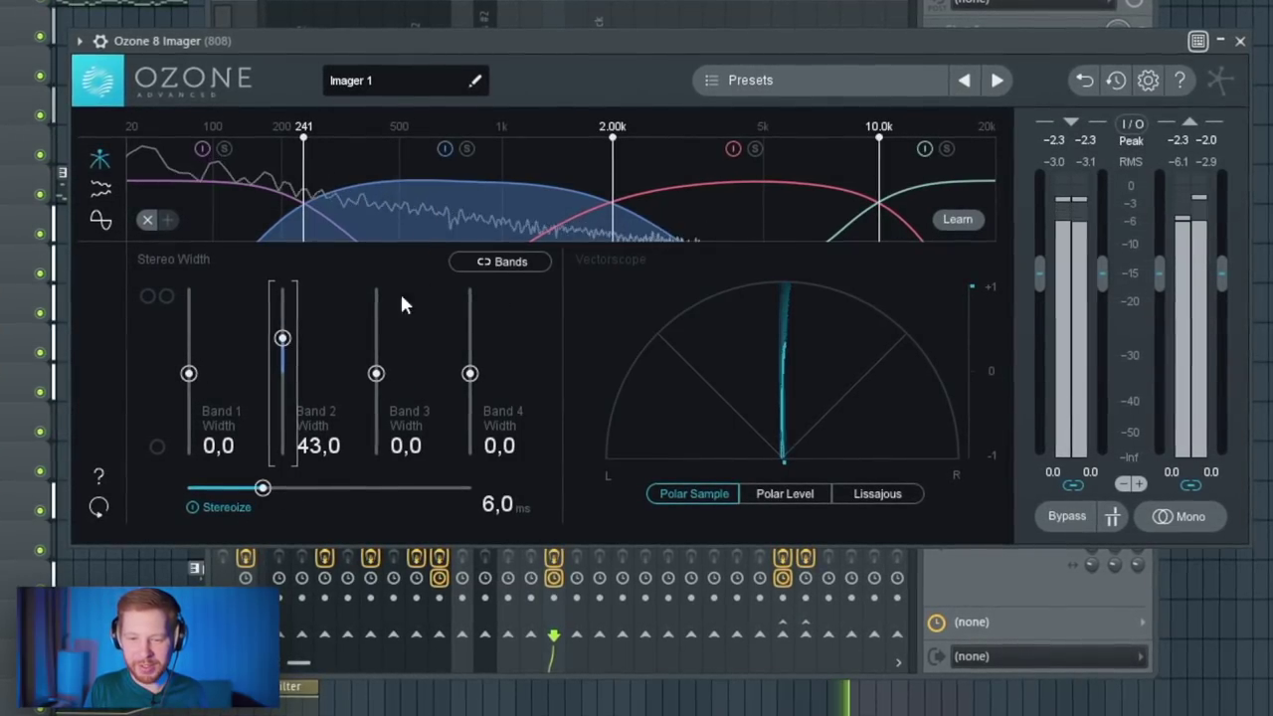
{"action": "left_click_drag", "start_coordinate": [378, 372], "coordinate": [389, 323]}
{"action": "left_click_drag", "start_coordinate": [281, 341], "coordinate": [281, 351]}
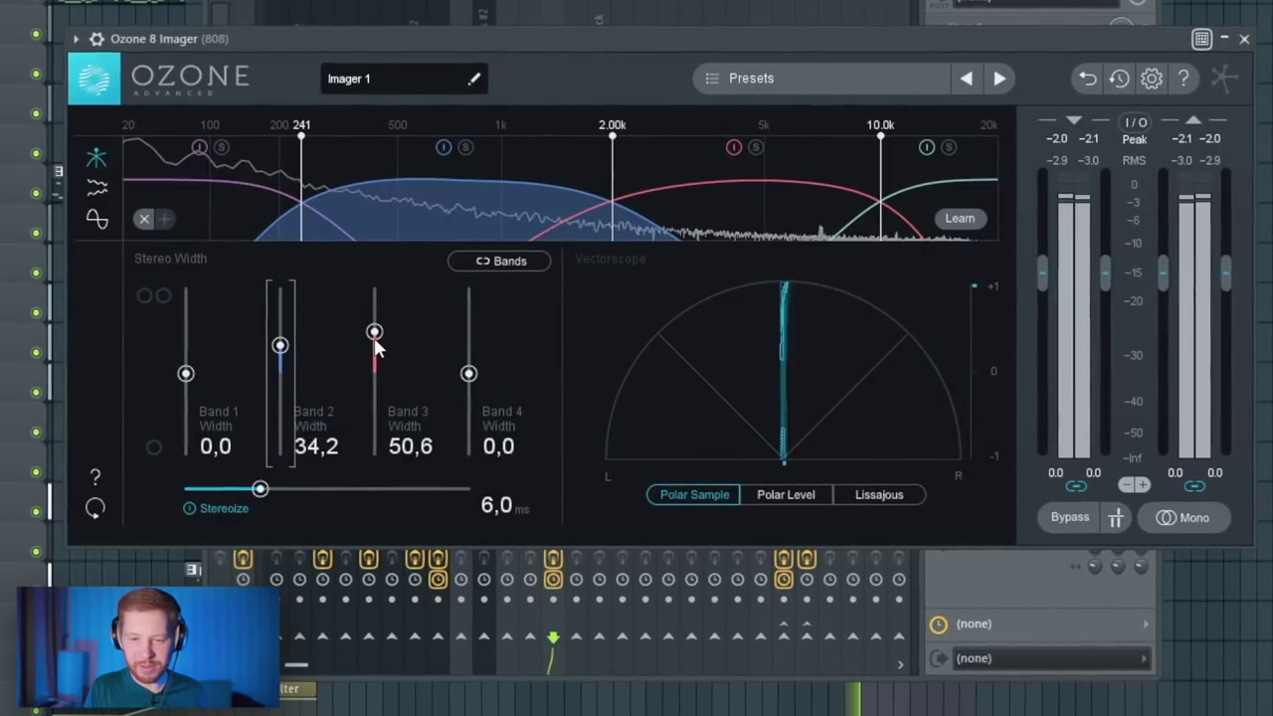
{"action": "left_click_drag", "start_coordinate": [376, 347], "coordinate": [375, 326]}
{"action": "left_click_drag", "start_coordinate": [281, 346], "coordinate": [284, 330]}
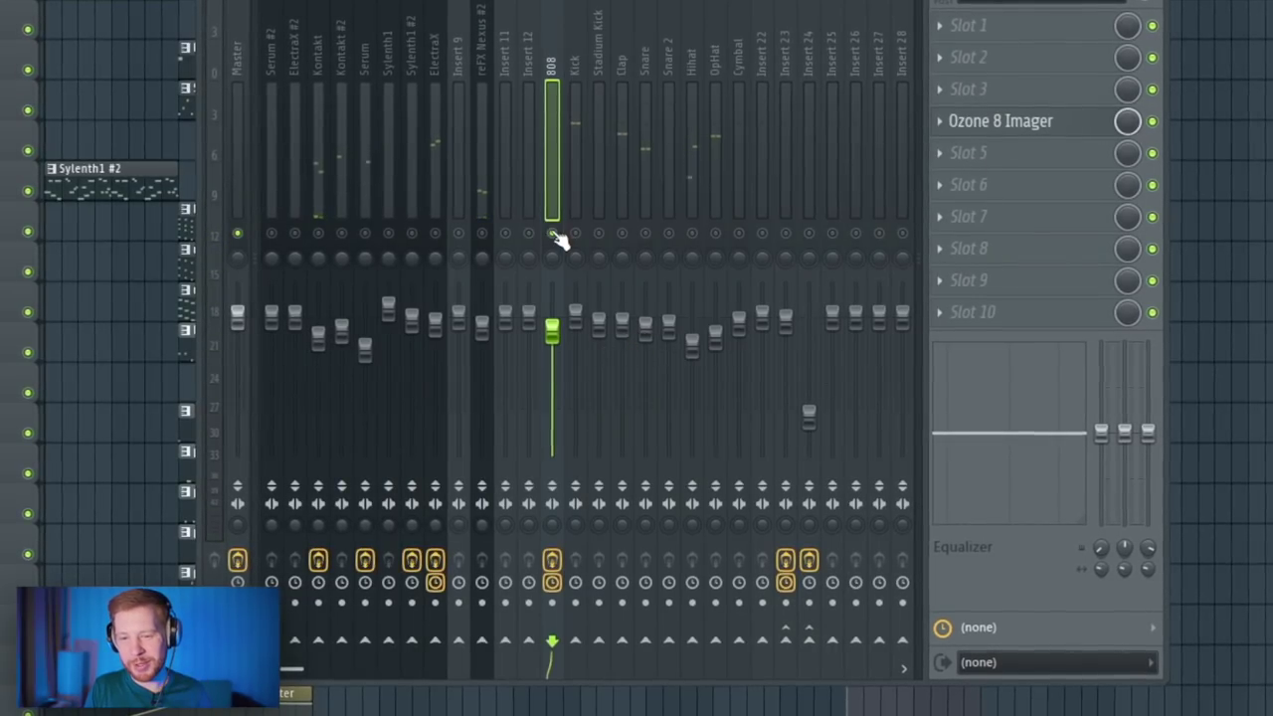
{"action": "key", "text": "space"}
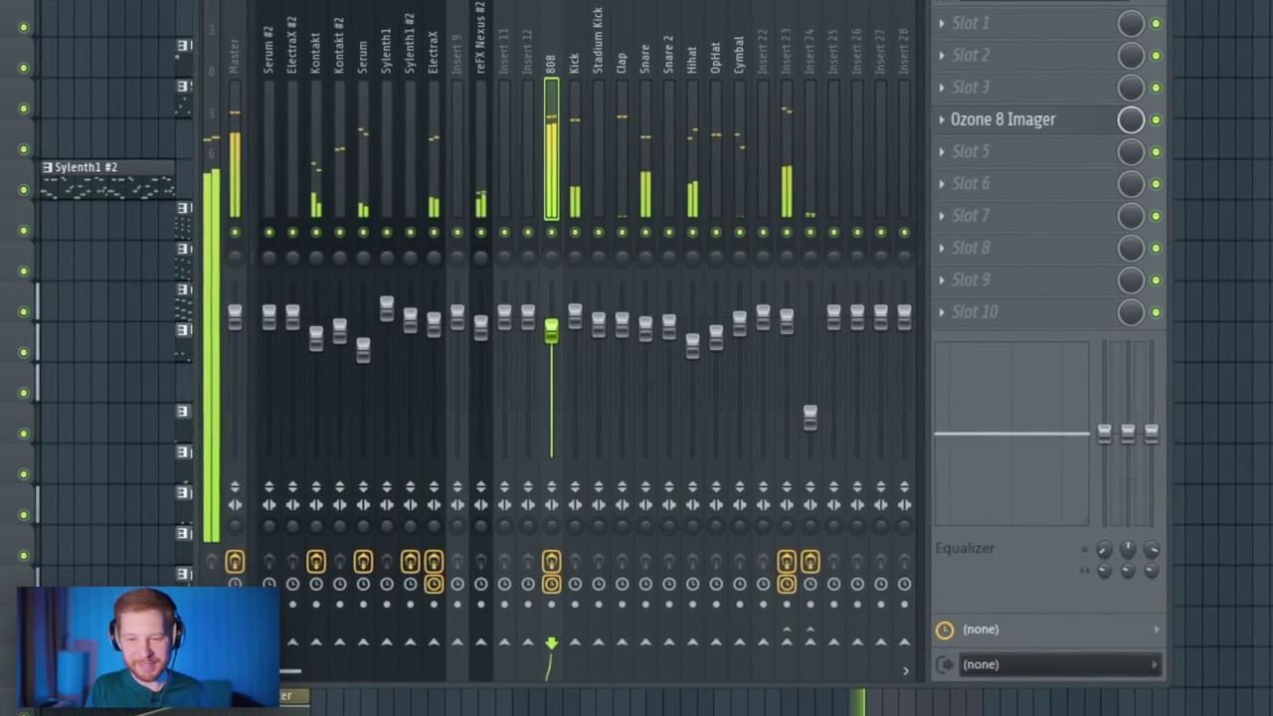
Lower the Serum mixer track's volume and load Fresh Air on the reFX Nexus #2 track with both linked amounts at 49
{"action": "left_click", "coordinate": [359, 25]}
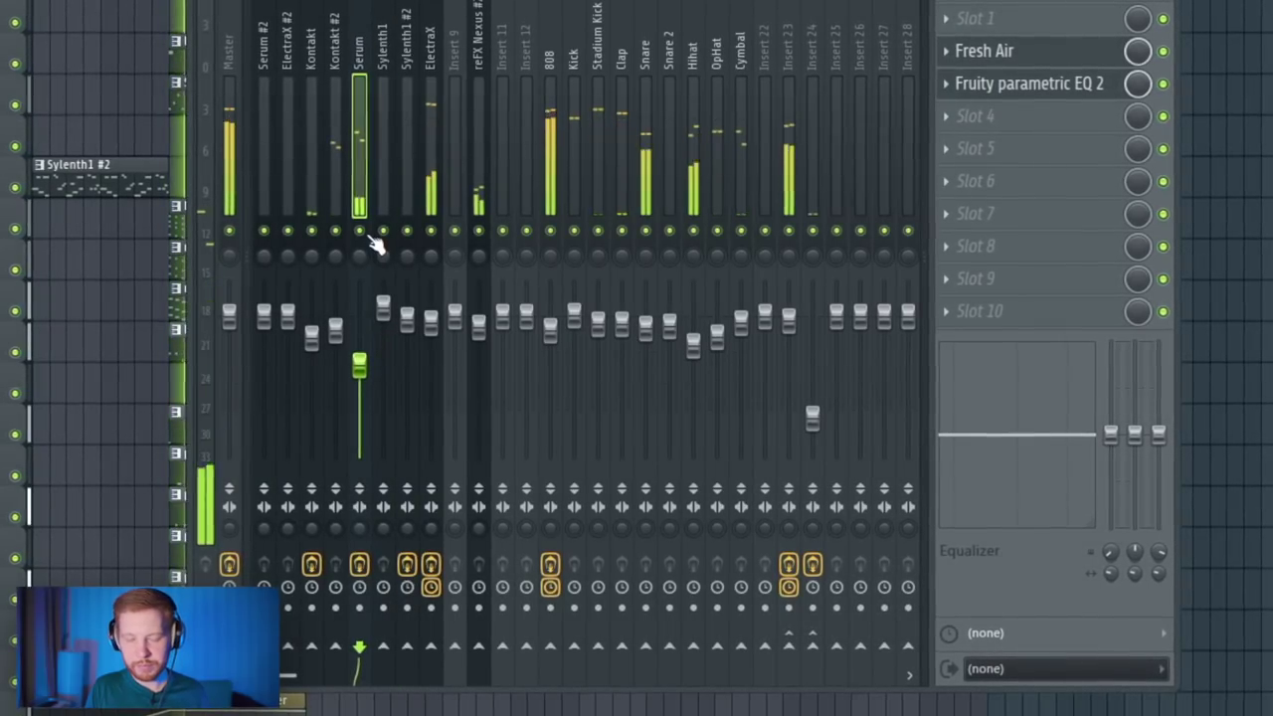
{"action": "left_click", "coordinate": [478, 172]}
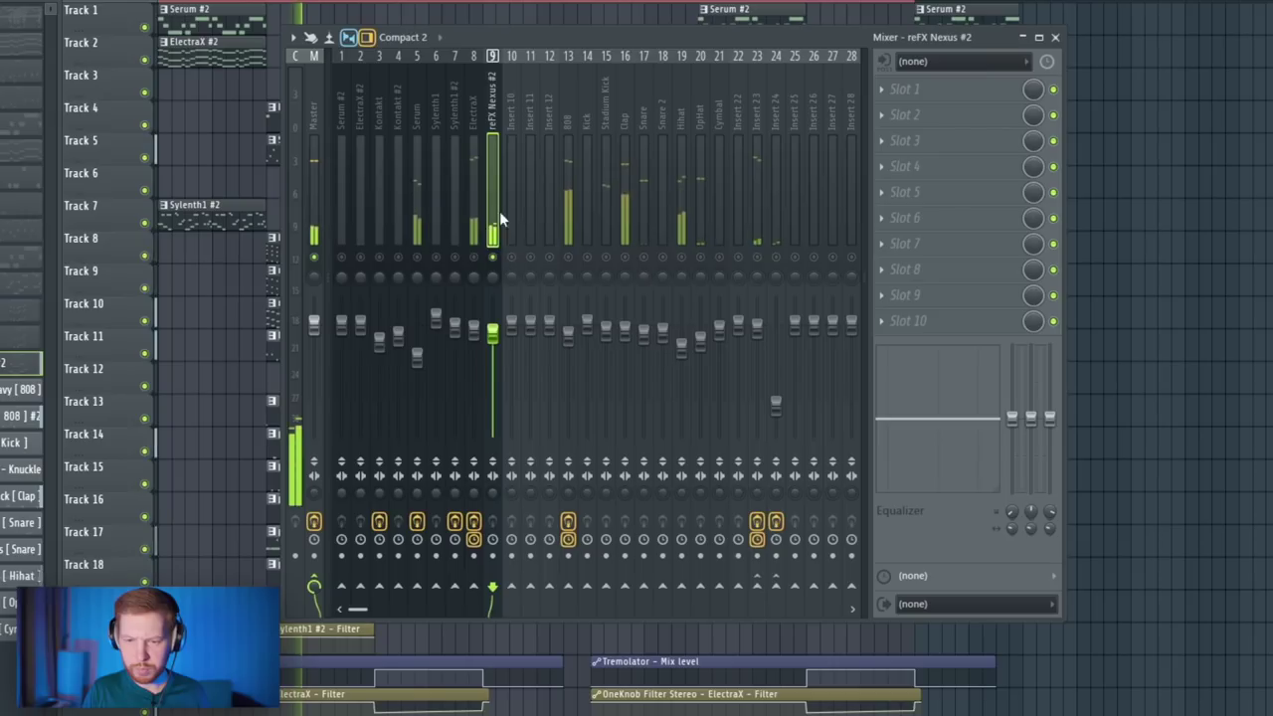
{"action": "left_click", "coordinate": [911, 107]}
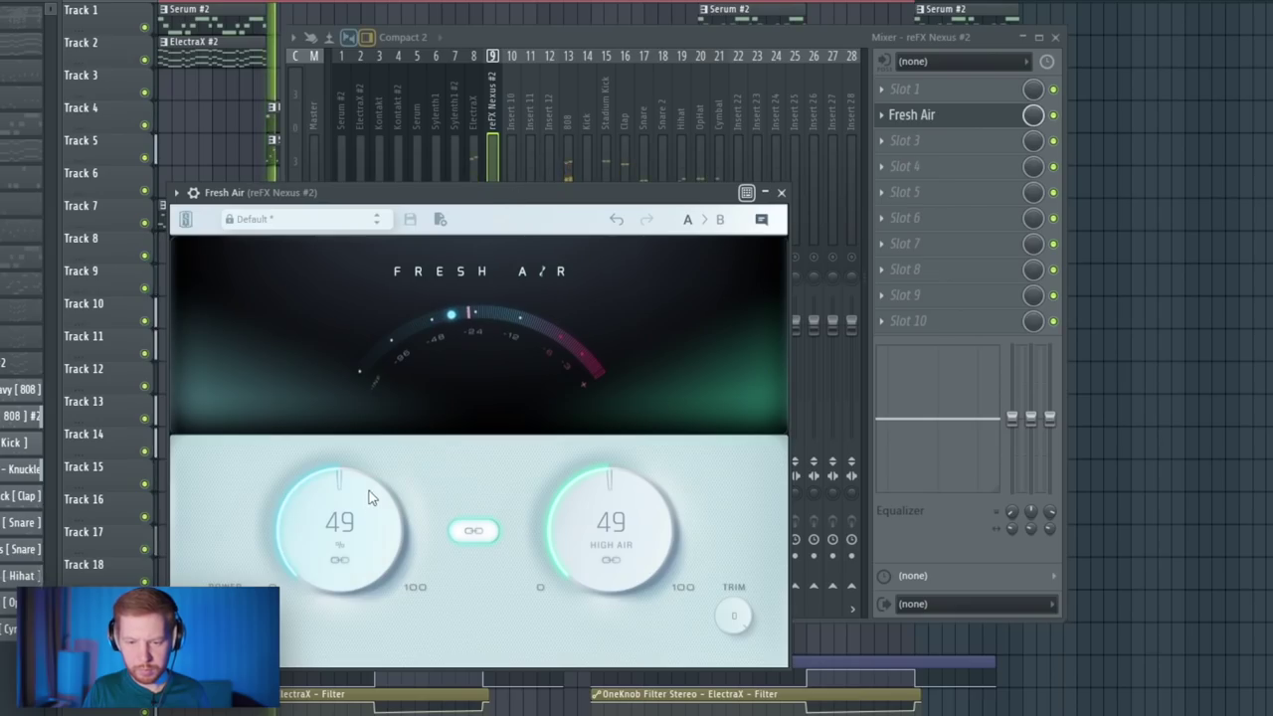
{"action": "left_click", "coordinate": [488, 104]}
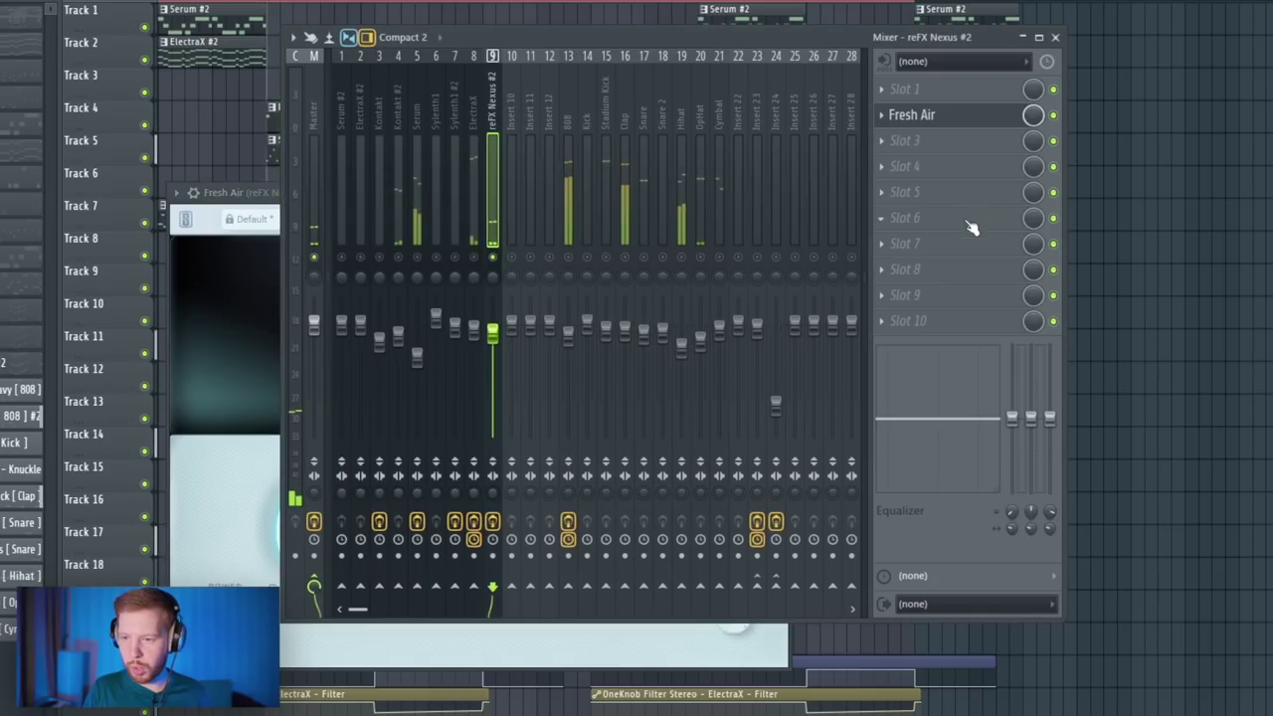
{"action": "left_click", "coordinate": [907, 140]}
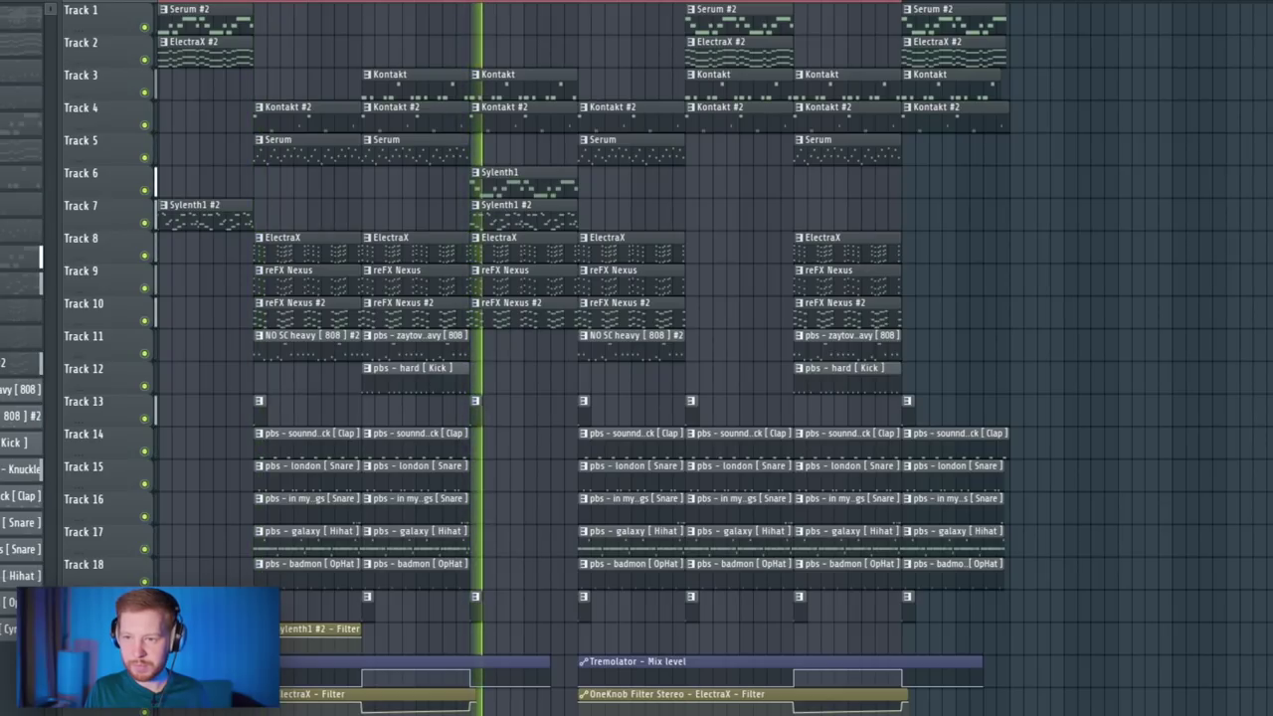
Balance the volumes of the Sylenth1 #2 and Sylenth1 mixer tracks during playback
{"action": "key", "text": "F9"}
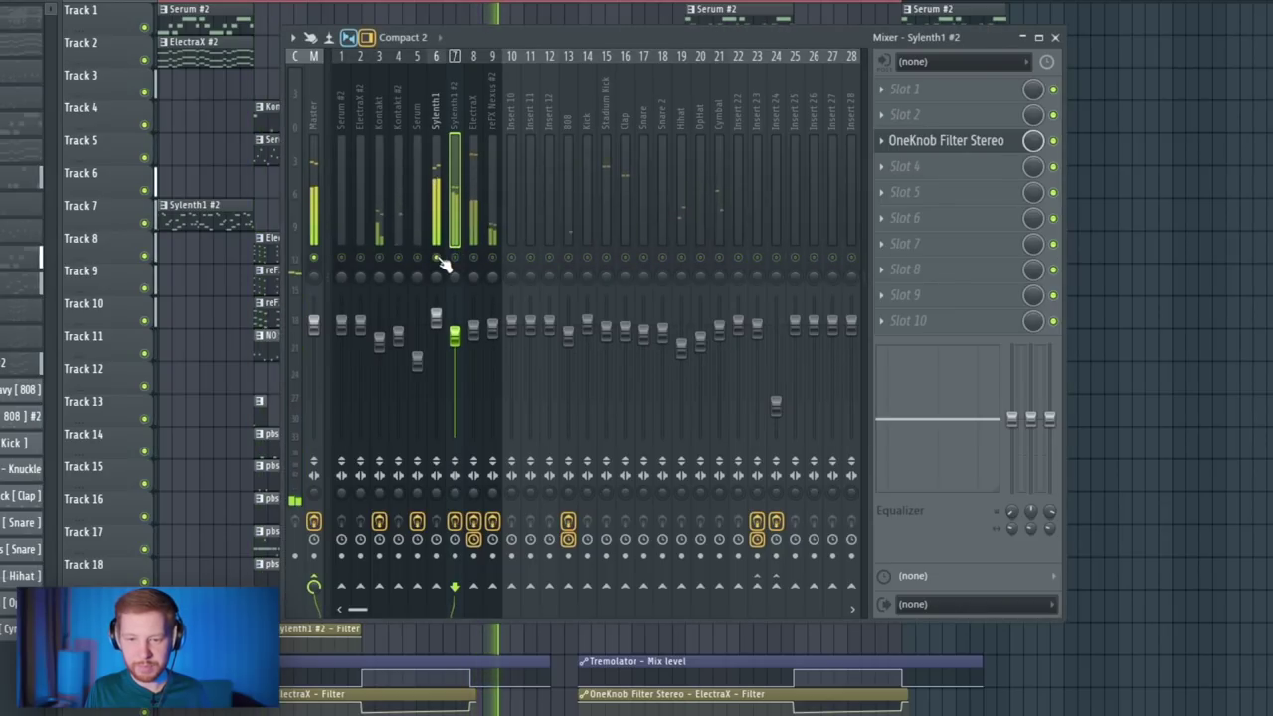
{"action": "left_click", "coordinate": [436, 325]}
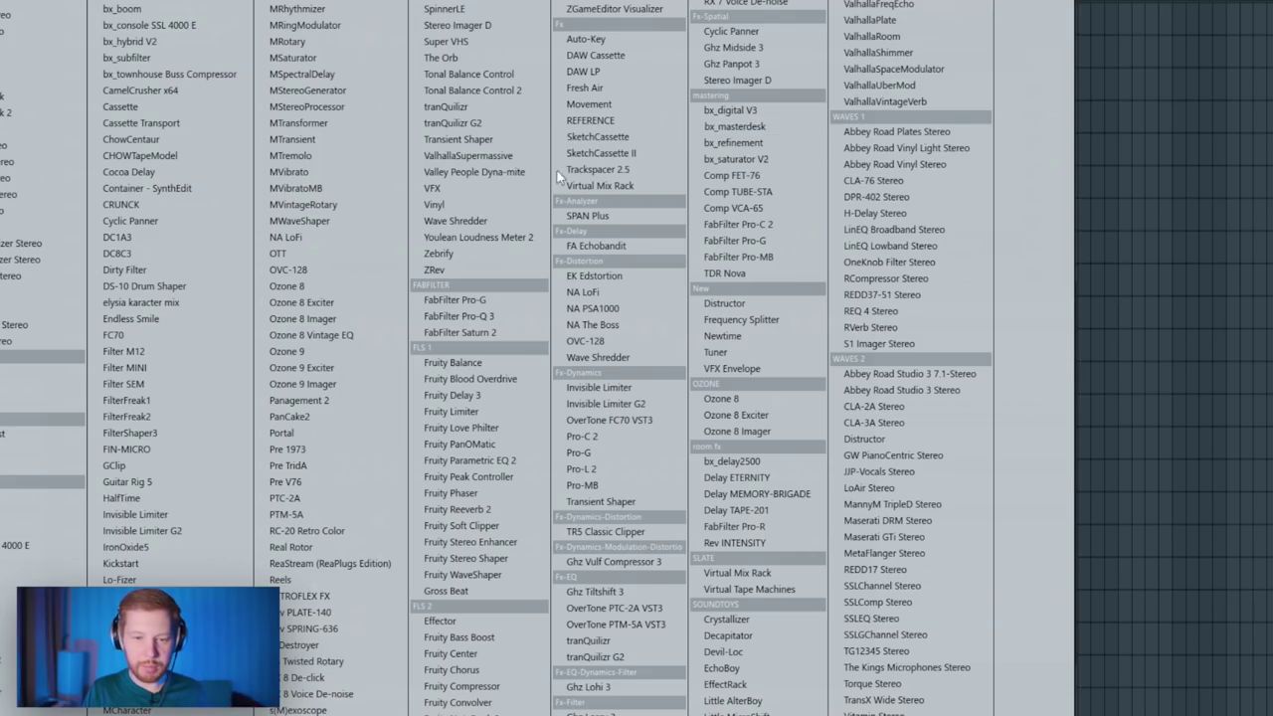
Load Ozone 9 on the Master with only the Maximizer module kept, running in IRC IV mode
{"action": "left_click", "coordinate": [344, 352]}
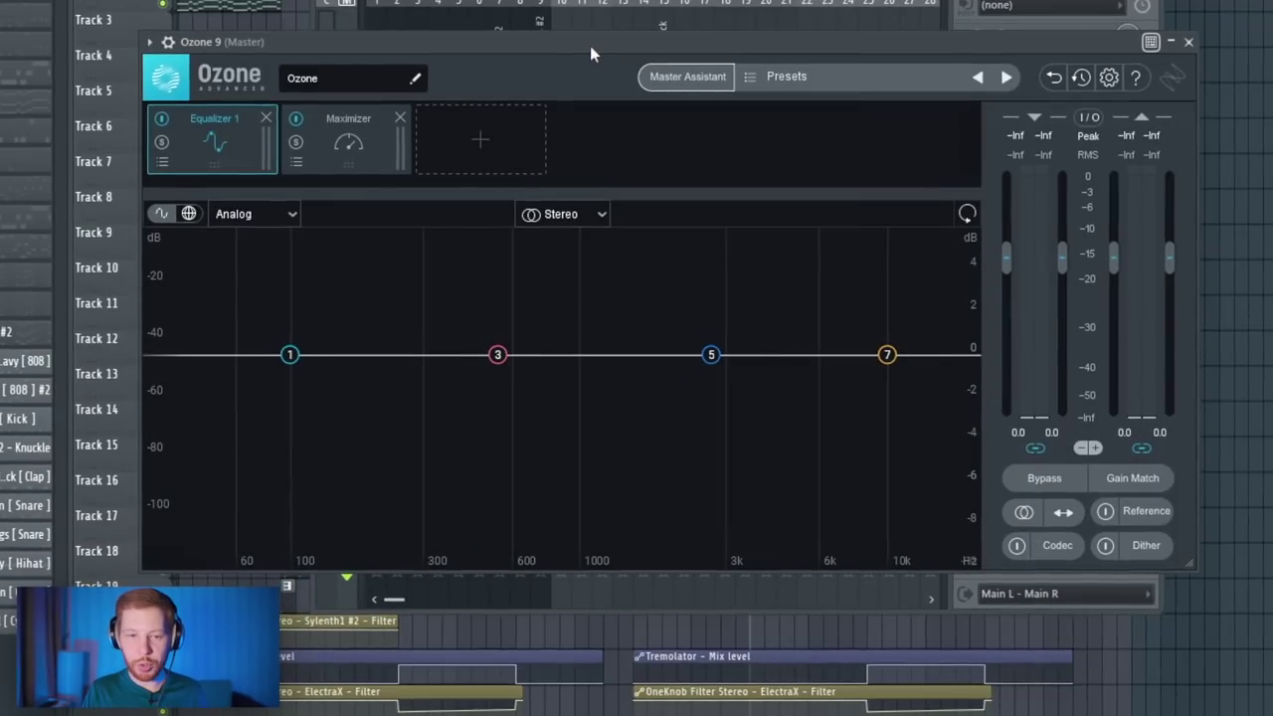
{"action": "left_click", "coordinate": [263, 118]}
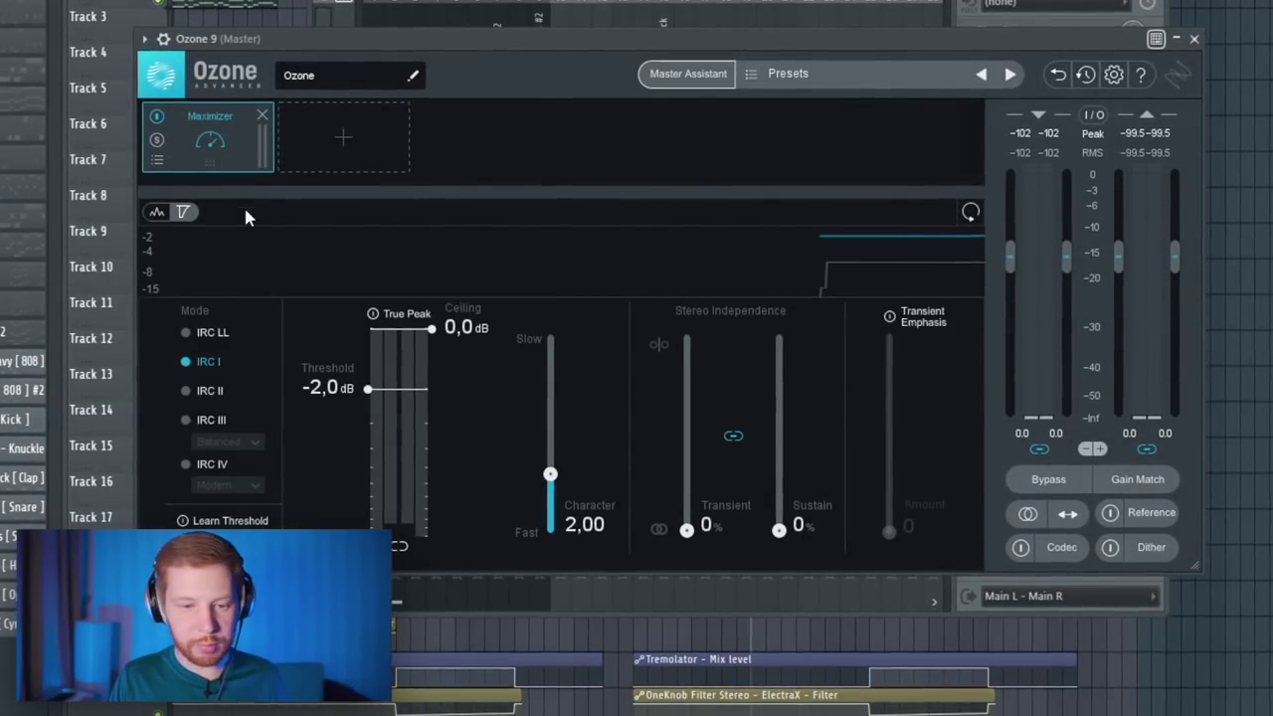
{"action": "left_click", "coordinate": [204, 465]}
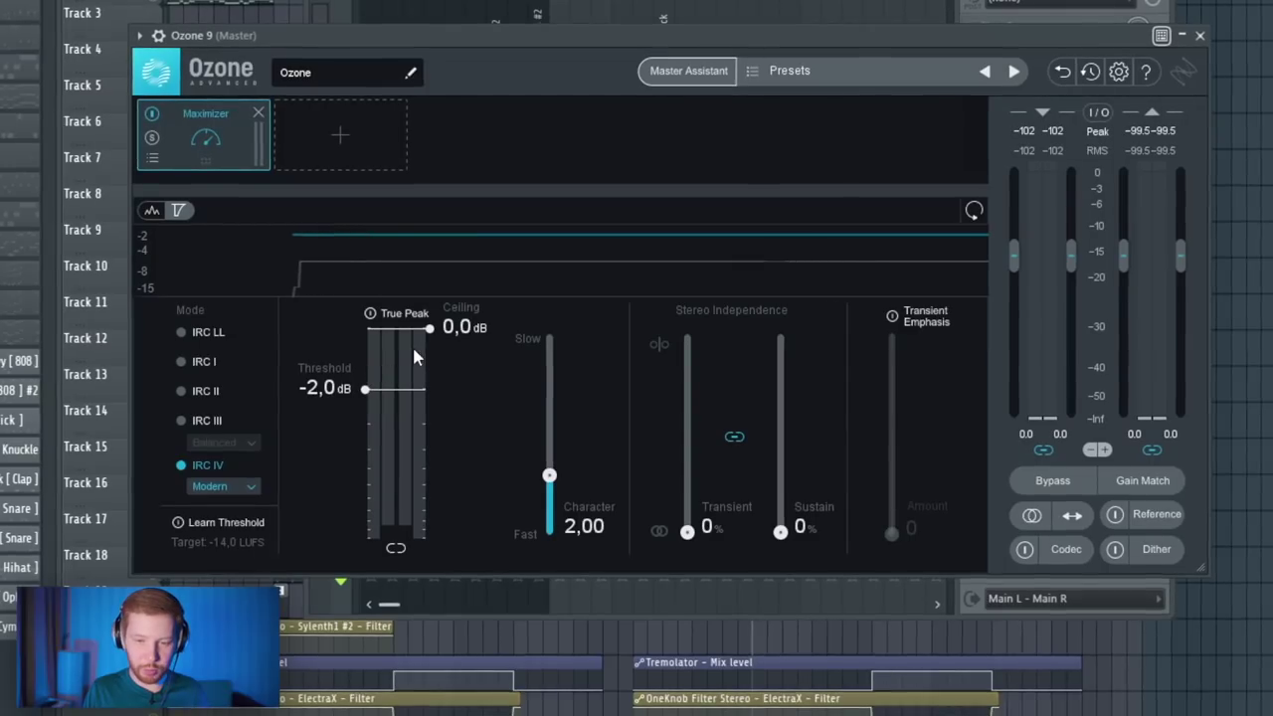
Lower the Maximizer's threshold and bring its ceiling slightly below 0 dB while the song plays
{"action": "left_click_drag", "start_coordinate": [367, 390], "coordinate": [359, 425]}
{"action": "key", "text": "space"}
{"action": "left_click_drag", "start_coordinate": [423, 333], "coordinate": [422, 346]}
{"action": "mouse_move", "coordinate": [362, 423]}
{"action": "left_mouse_down"}
{"action": "mouse_move", "coordinate": [363, 566]}
{"action": "mouse_move", "coordinate": [364, 414]}
{"action": "left_mouse_up"}
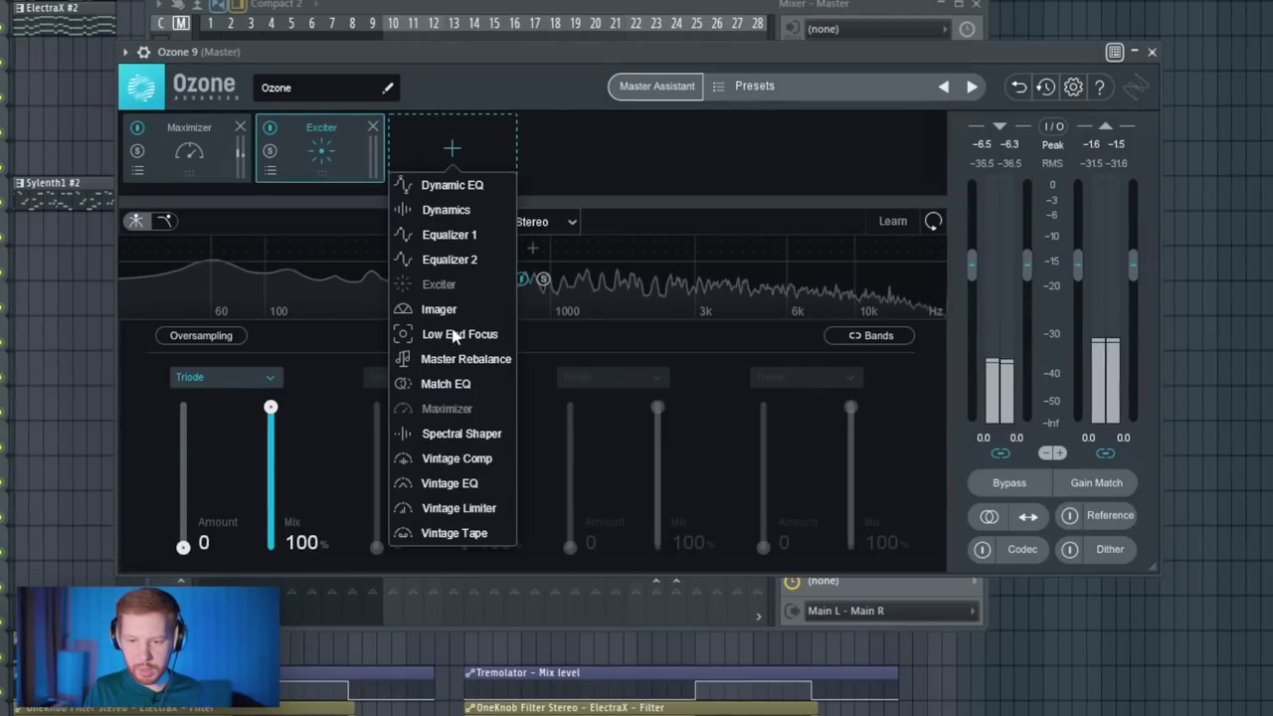
Add Imager and Dynamic EQ modules to Ozone 9 and order the chain as Exciter, Dynamic EQ, Imager, Maximizer
{"action": "left_click", "coordinate": [439, 309]}
{"action": "left_click", "coordinate": [581, 151]}
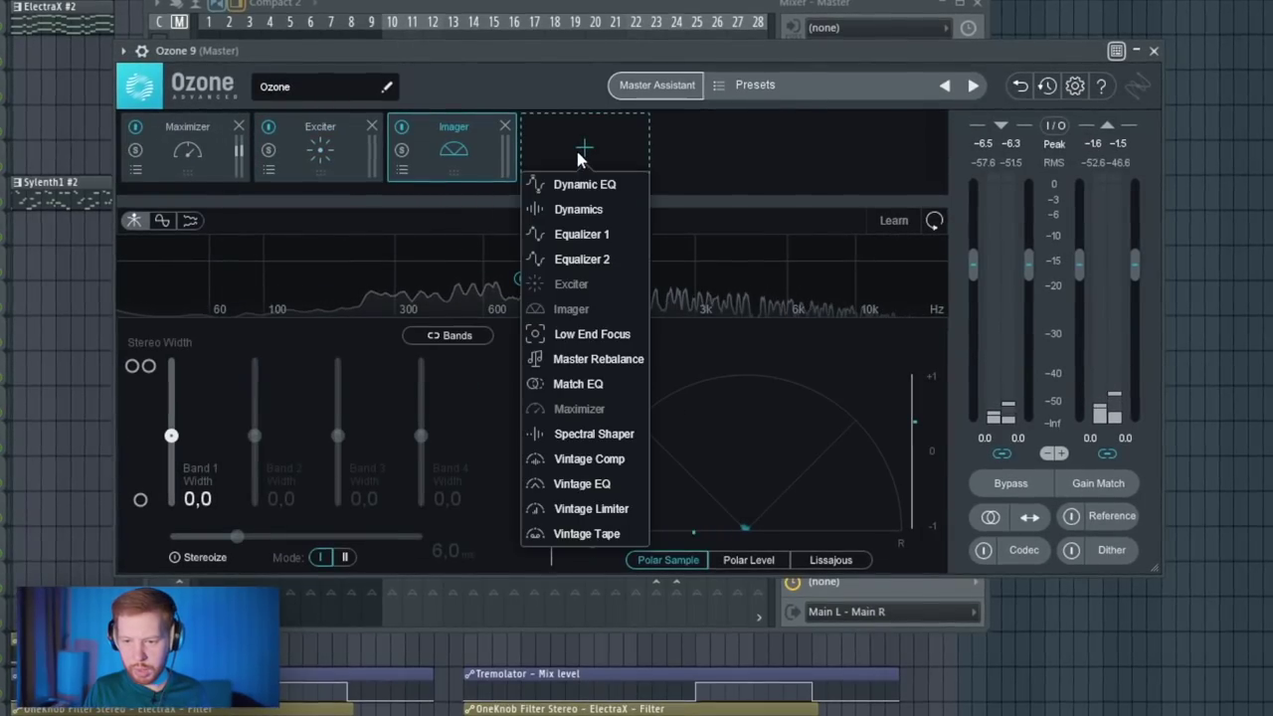
{"action": "left_click", "coordinate": [602, 187]}
{"action": "left_click_drag", "start_coordinate": [582, 150], "coordinate": [308, 169]}
{"action": "left_click_drag", "start_coordinate": [565, 159], "coordinate": [361, 159]}
{"action": "left_click_drag", "start_coordinate": [216, 152], "coordinate": [348, 161]}
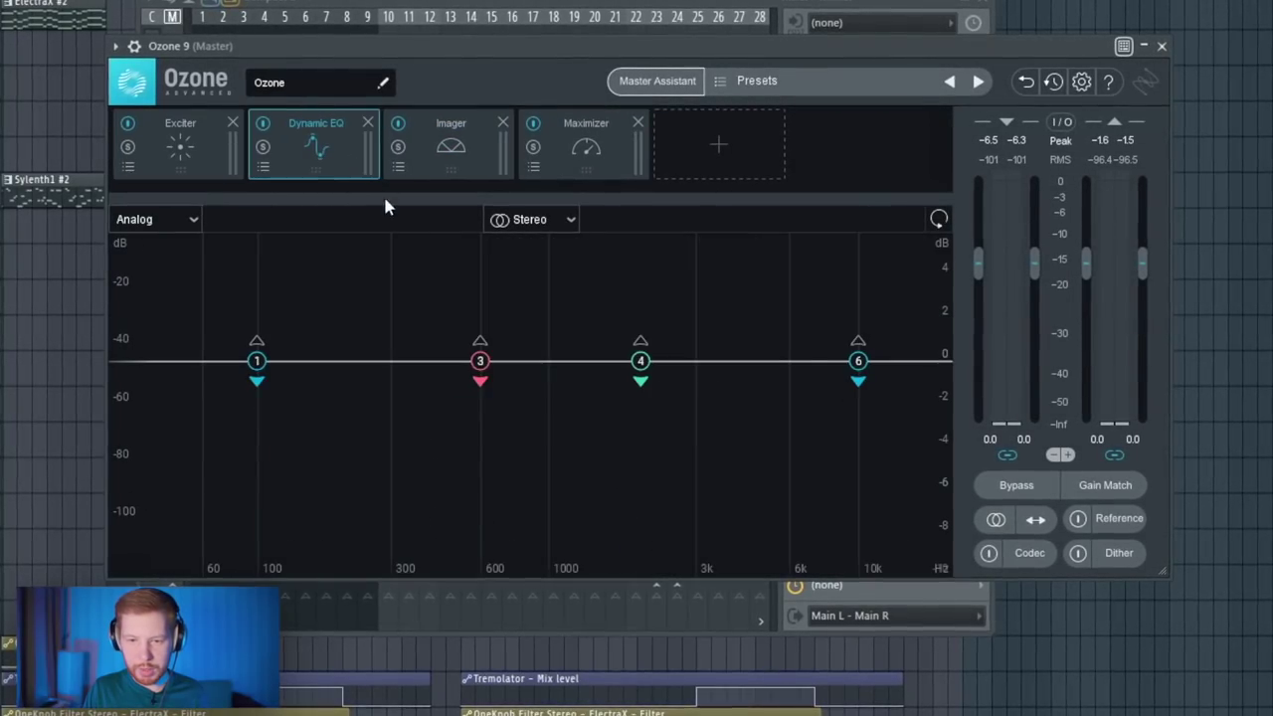
Load a multiband Retro preset in Ozone 9's Exciter module and play the song
{"action": "left_click", "coordinate": [199, 160]}
{"action": "left_click", "coordinate": [129, 167]}
{"action": "left_click", "coordinate": [706, 428]}
{"action": "key", "text": "space"}
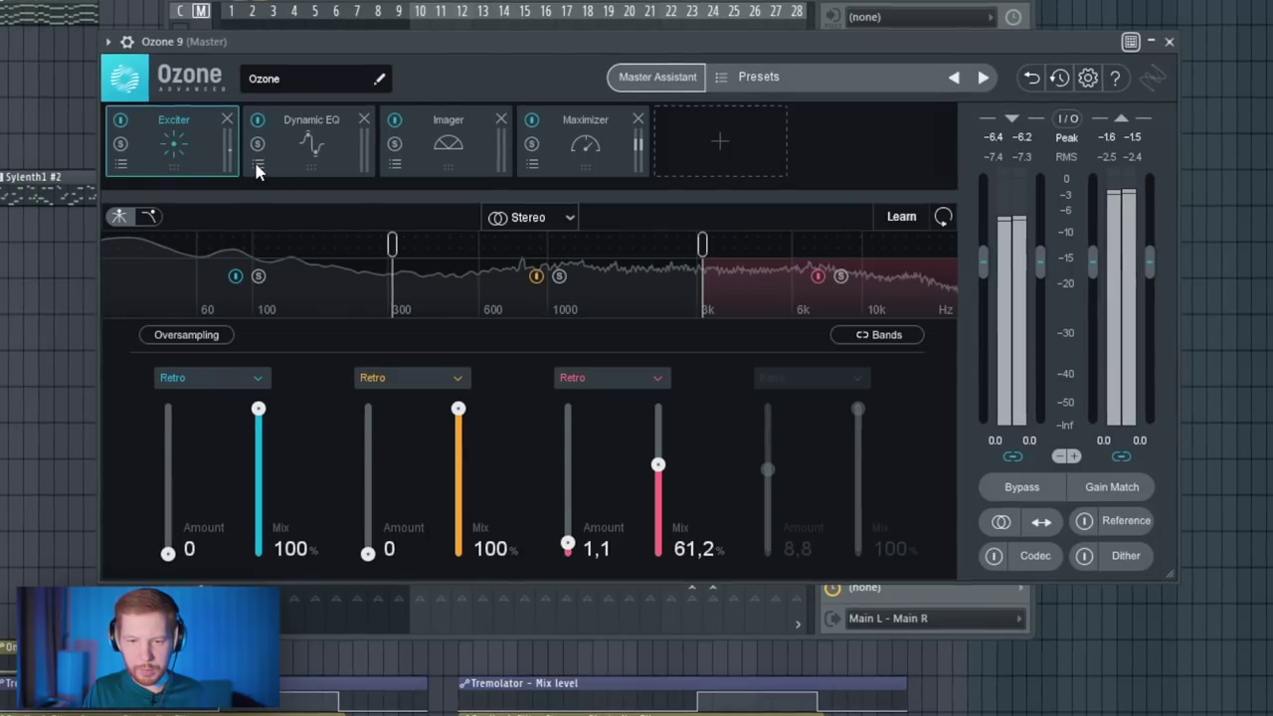
Load a Digital-mode Dynamic EQ preset, soften the cuts on band 1 and band 2 (about -0.9 dB), and reset bands 5 and 6 to 0 dB
{"action": "left_click", "coordinate": [257, 165]}
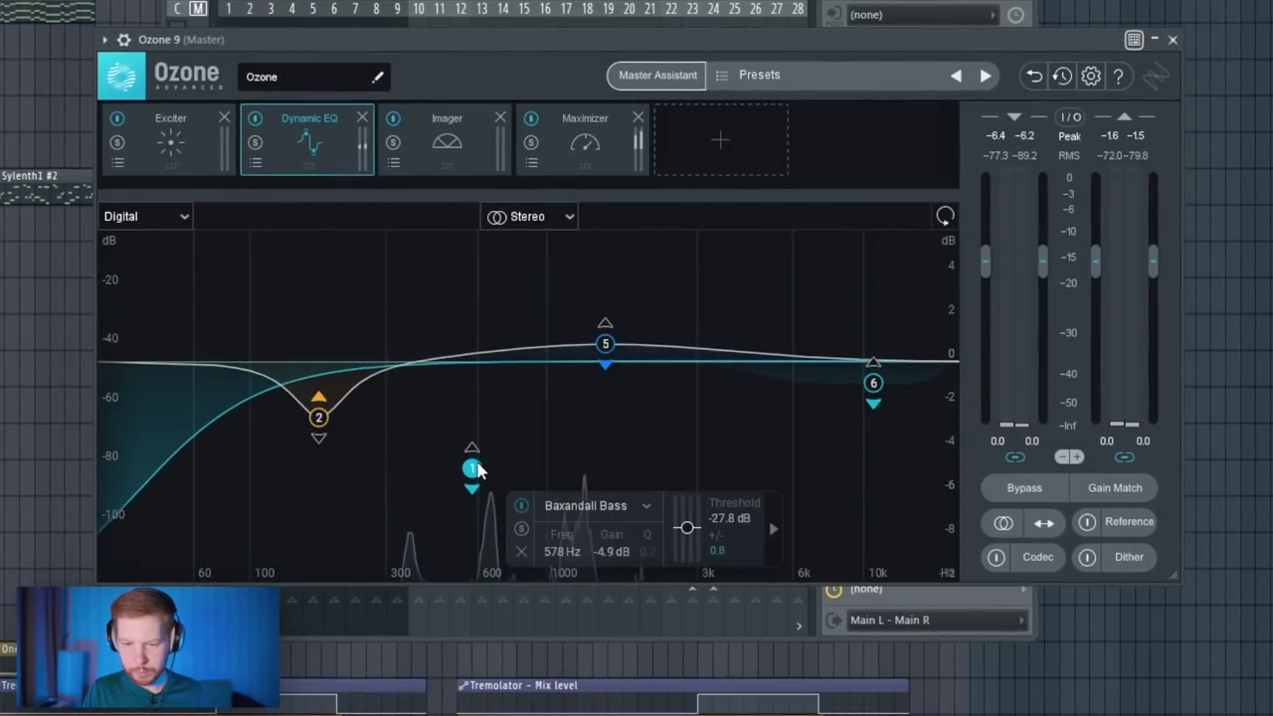
{"action": "left_click_drag", "start_coordinate": [476, 416], "coordinate": [474, 392]}
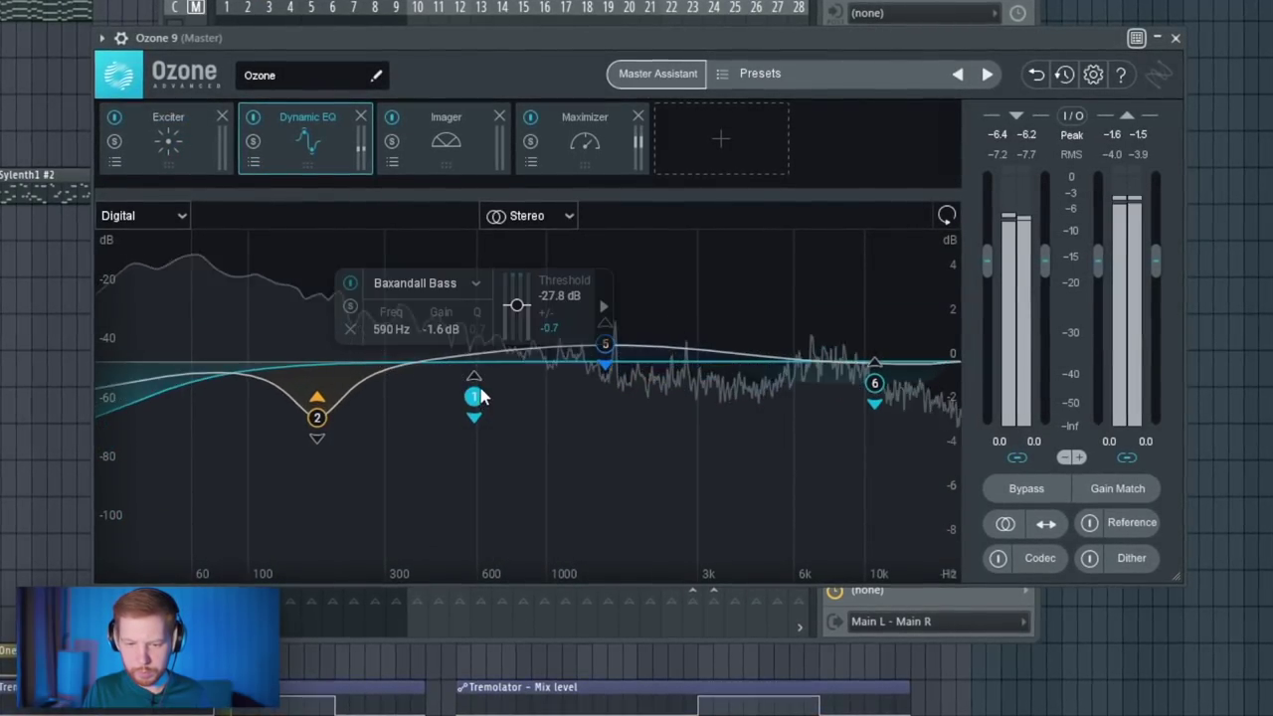
{"action": "left_click_drag", "start_coordinate": [318, 416], "coordinate": [311, 382]}
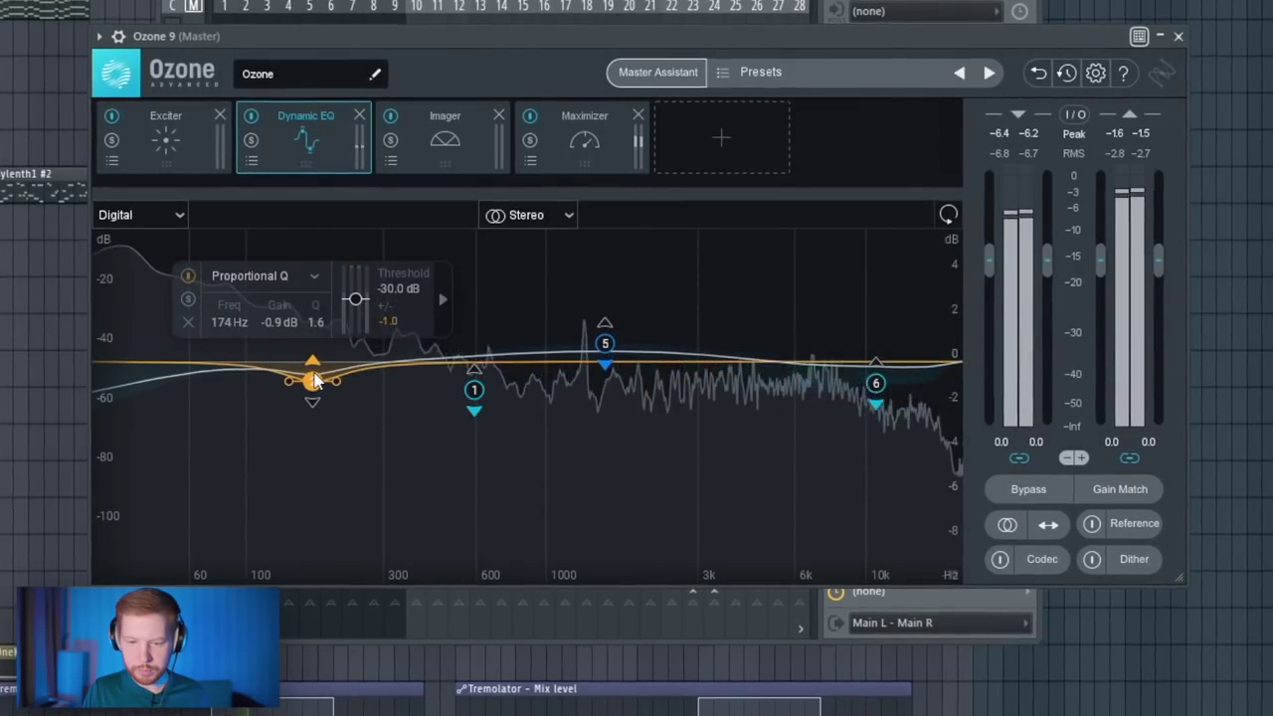
{"action": "double_click", "coordinate": [603, 348]}
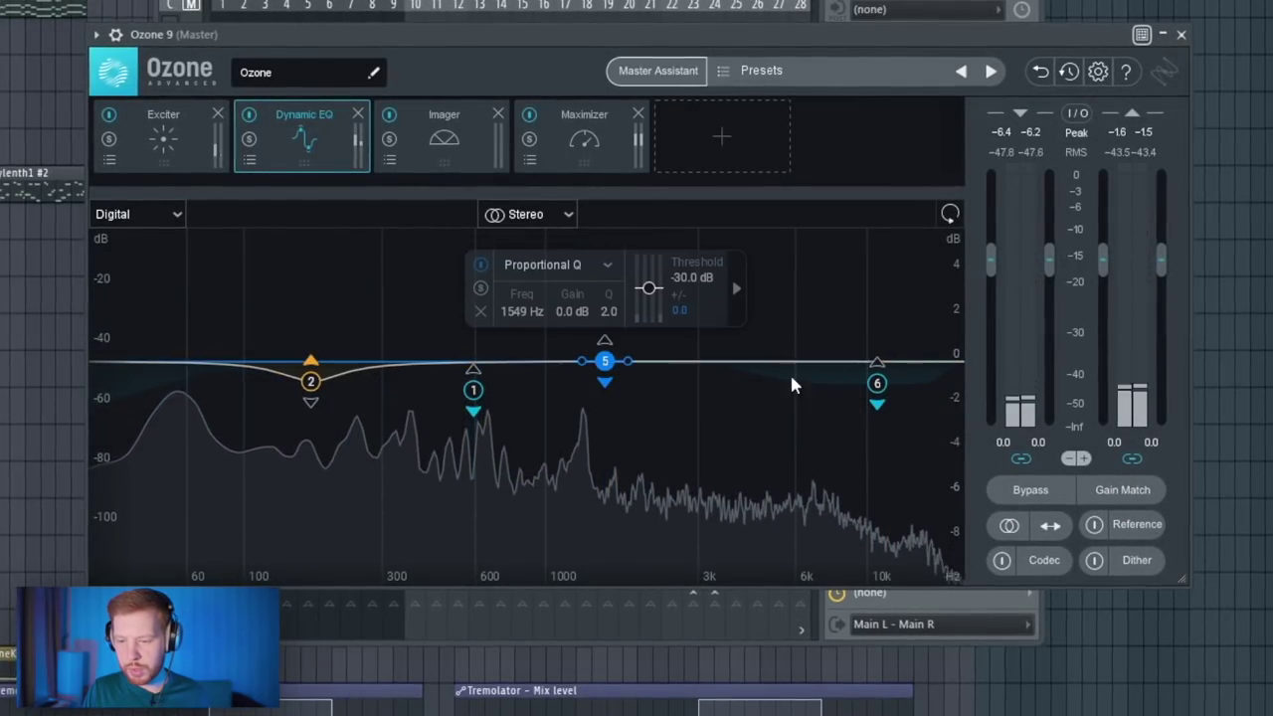
{"action": "double_click", "coordinate": [876, 384]}
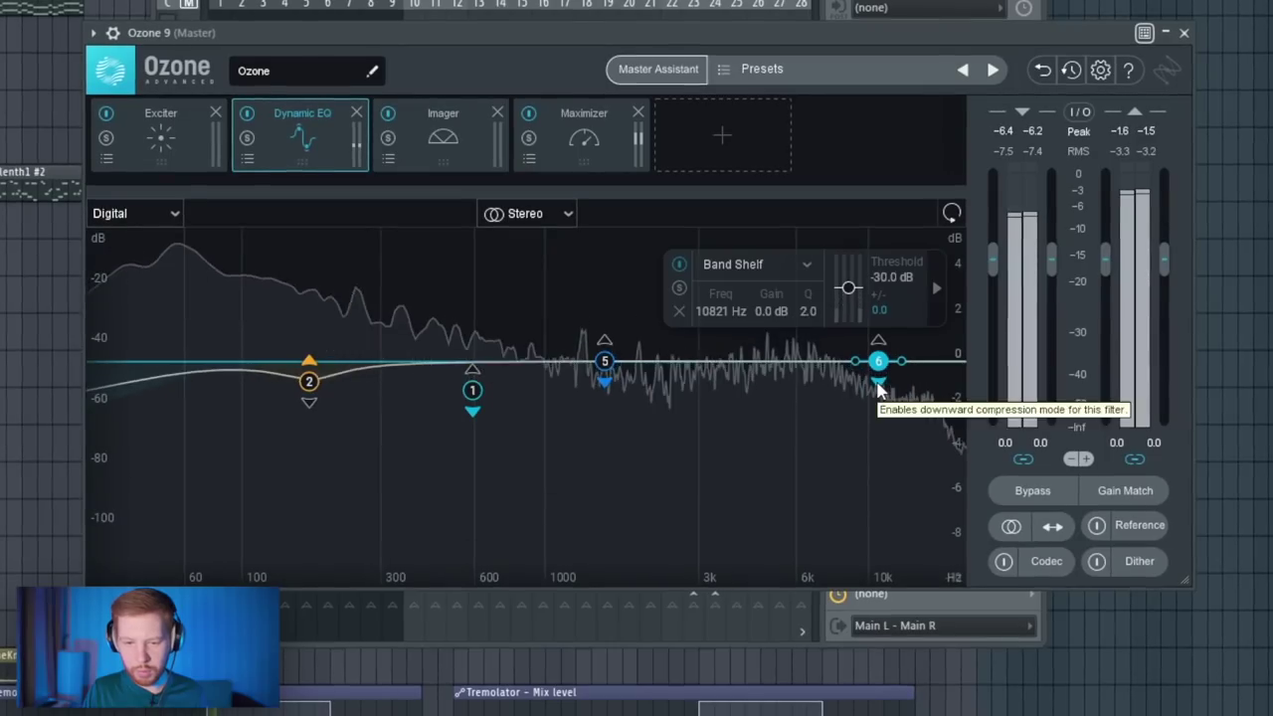
Load the Multiband Depth preset in Ozone 9's Imager module
{"action": "left_click", "coordinate": [387, 159]}
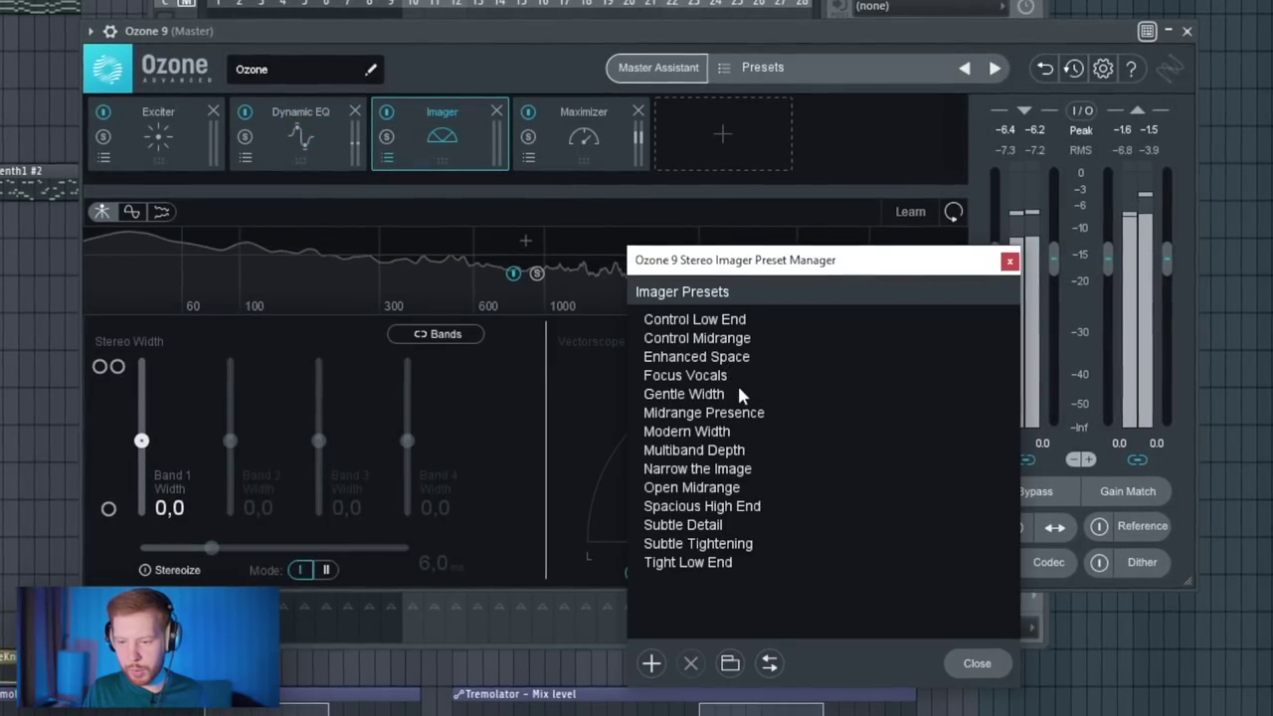
{"action": "double_click", "coordinate": [703, 453]}
{"action": "double_click", "coordinate": [142, 370]}
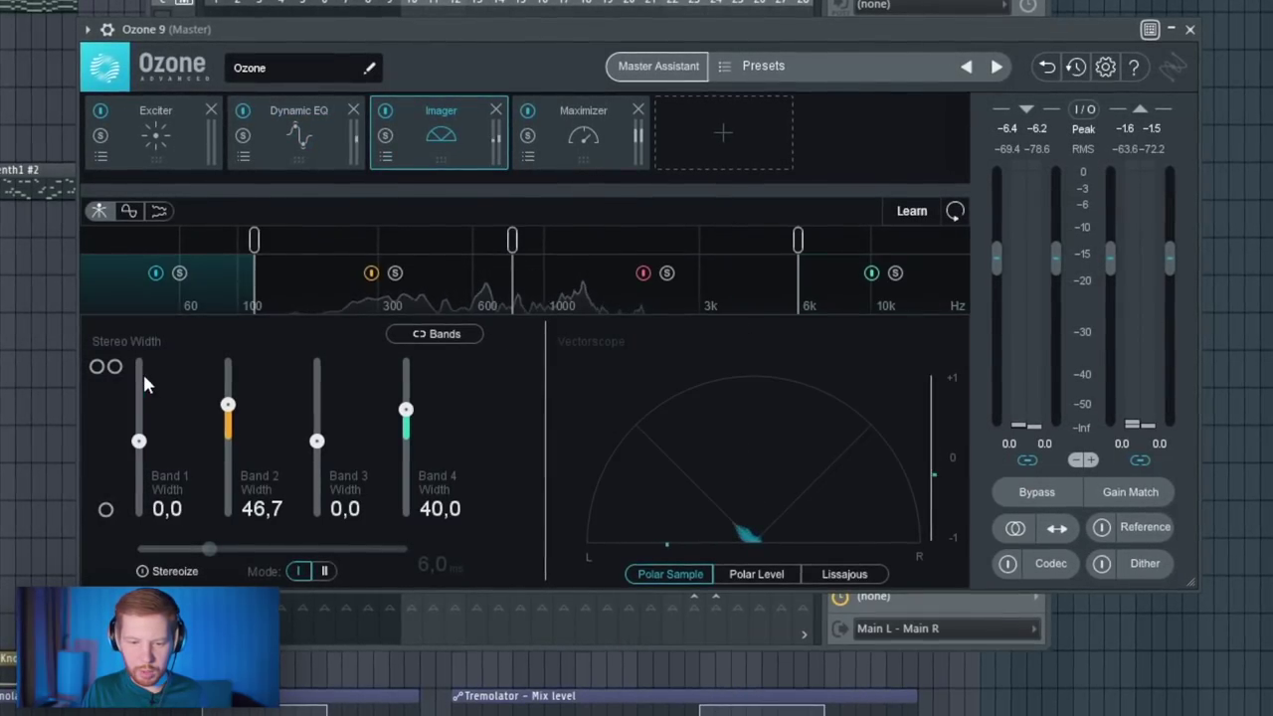
Raise the threshold of Ozone 9's Maximizer while checking the master level in playback
{"action": "key", "text": "space"}
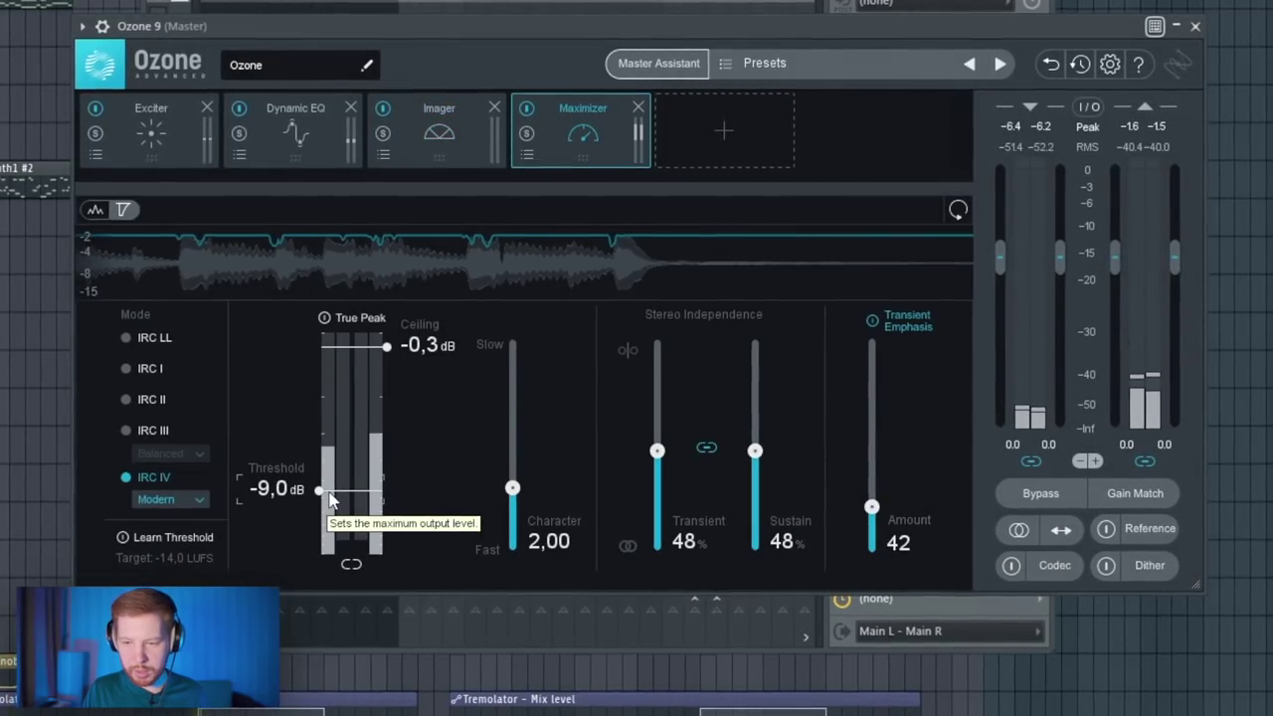
{"action": "left_click_drag", "start_coordinate": [338, 490], "coordinate": [343, 457]}
{"action": "left_click_drag", "start_coordinate": [340, 518], "coordinate": [348, 471]}
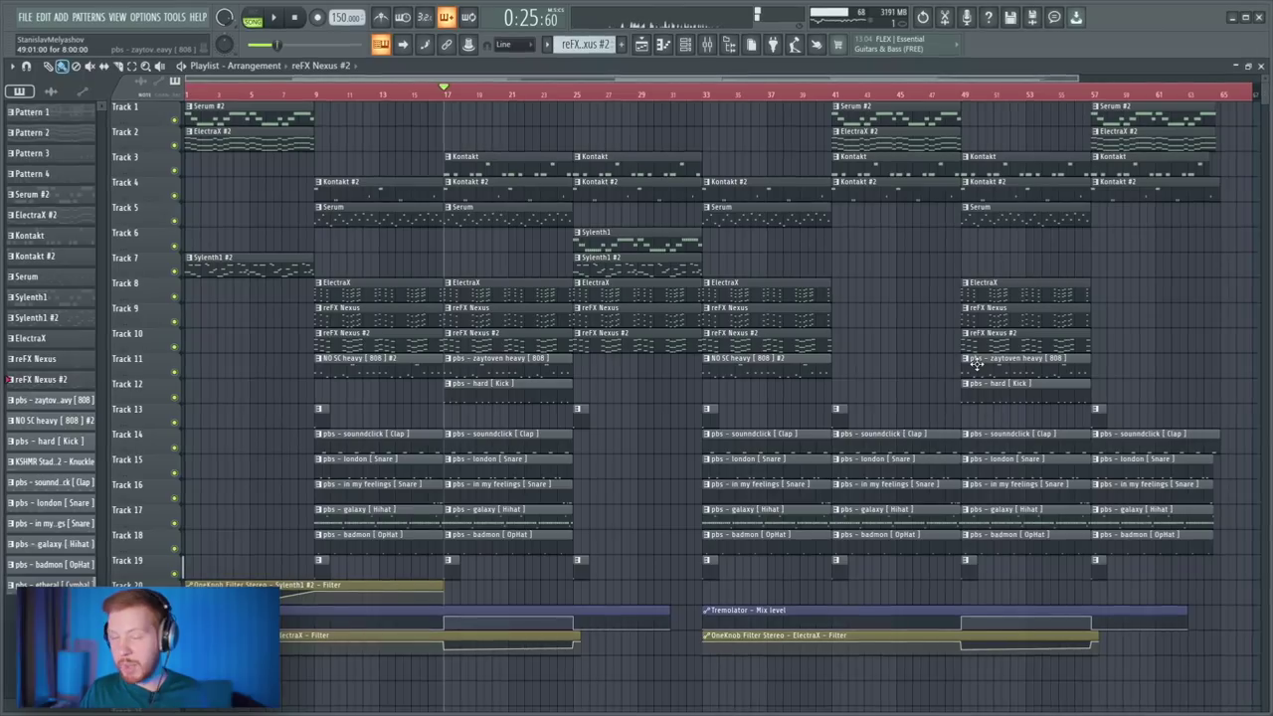